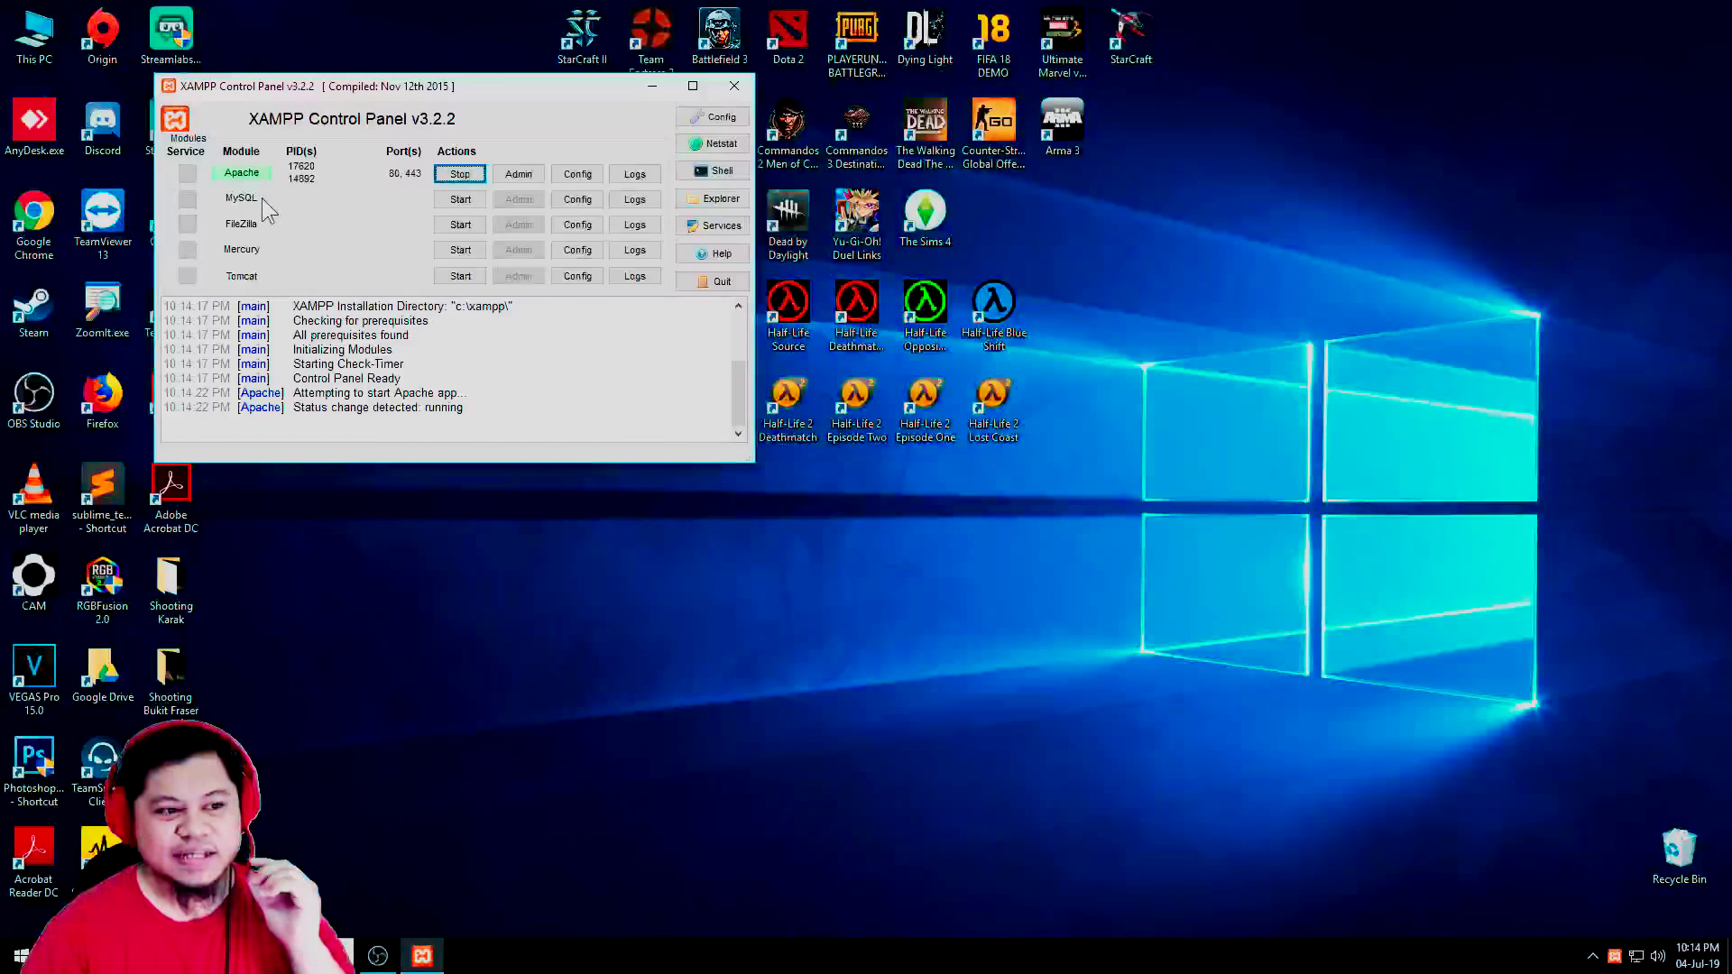
# Start the MySQL server in XAMPP Control Panel alongside the running Apache
pyautogui.click(456, 208)
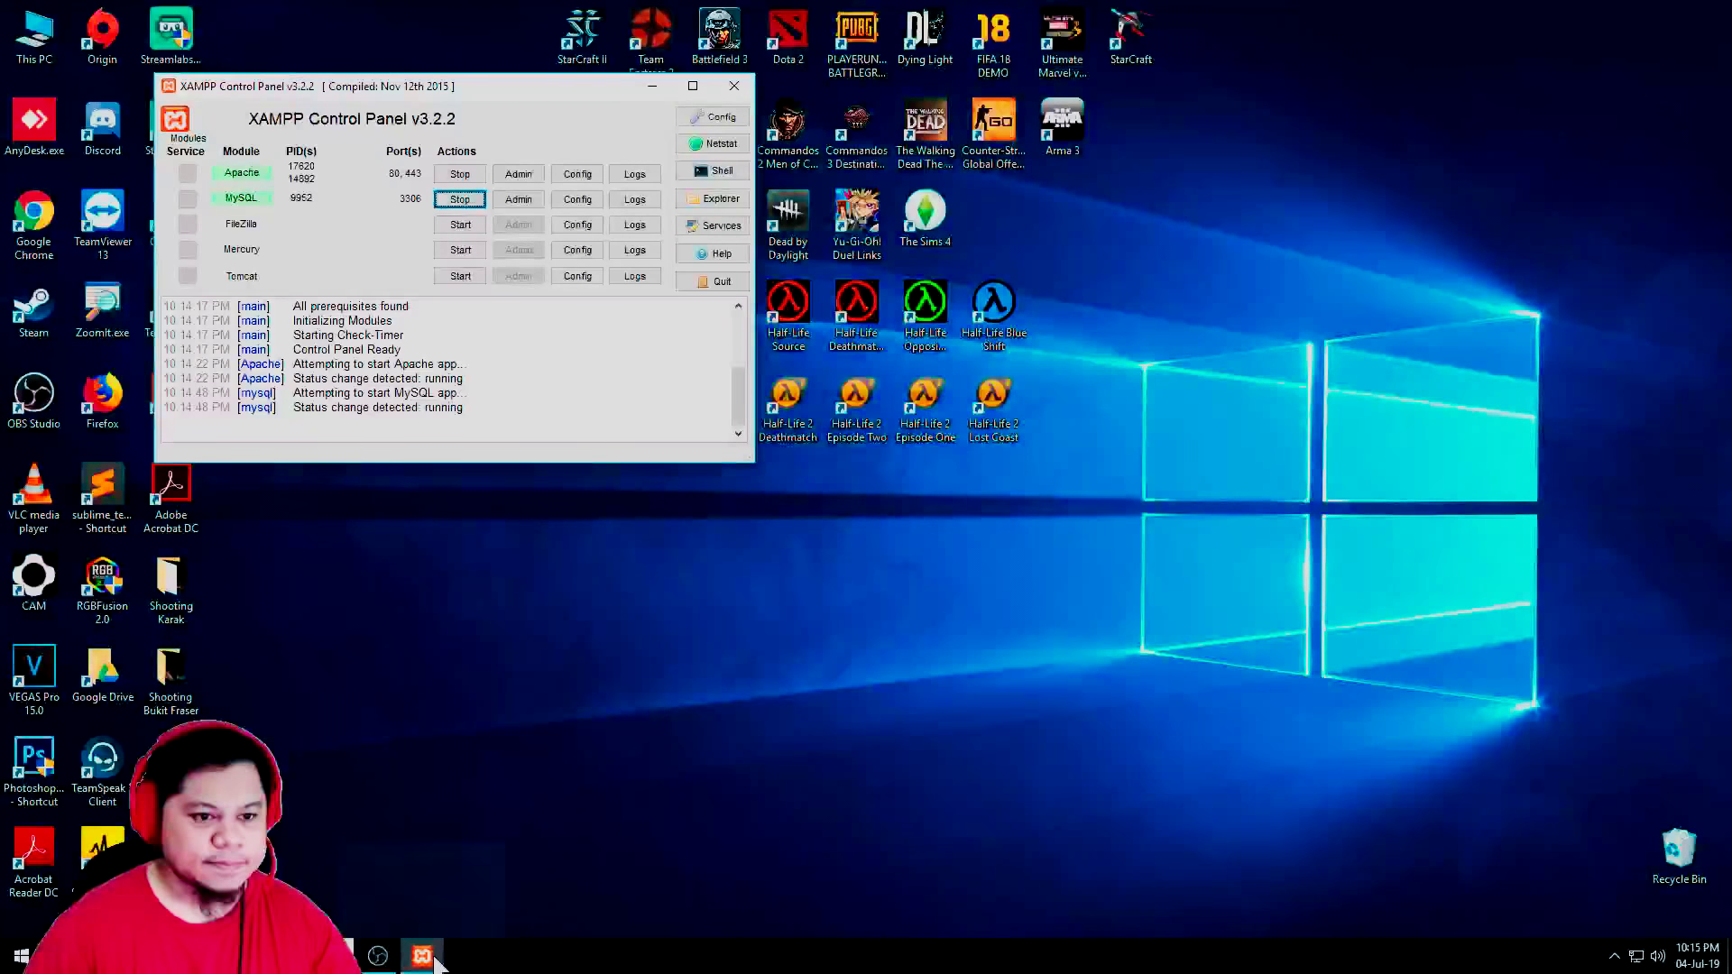
pyautogui.moveTo(431, 958)
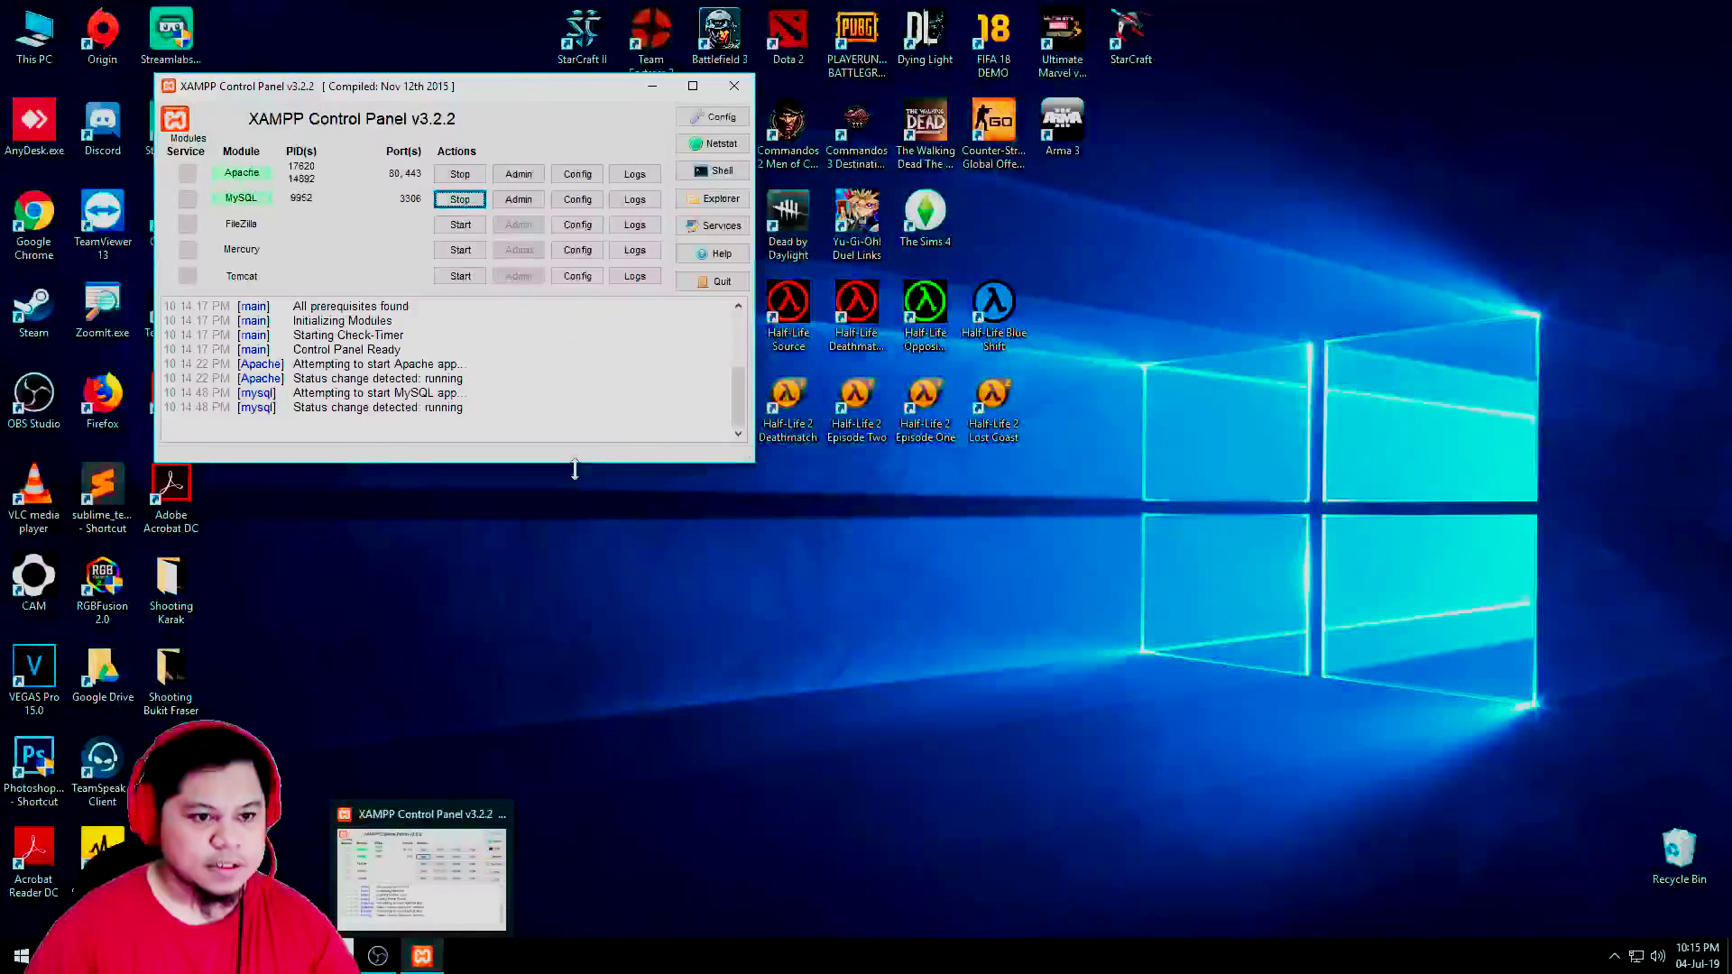
pyautogui.press('super+s')
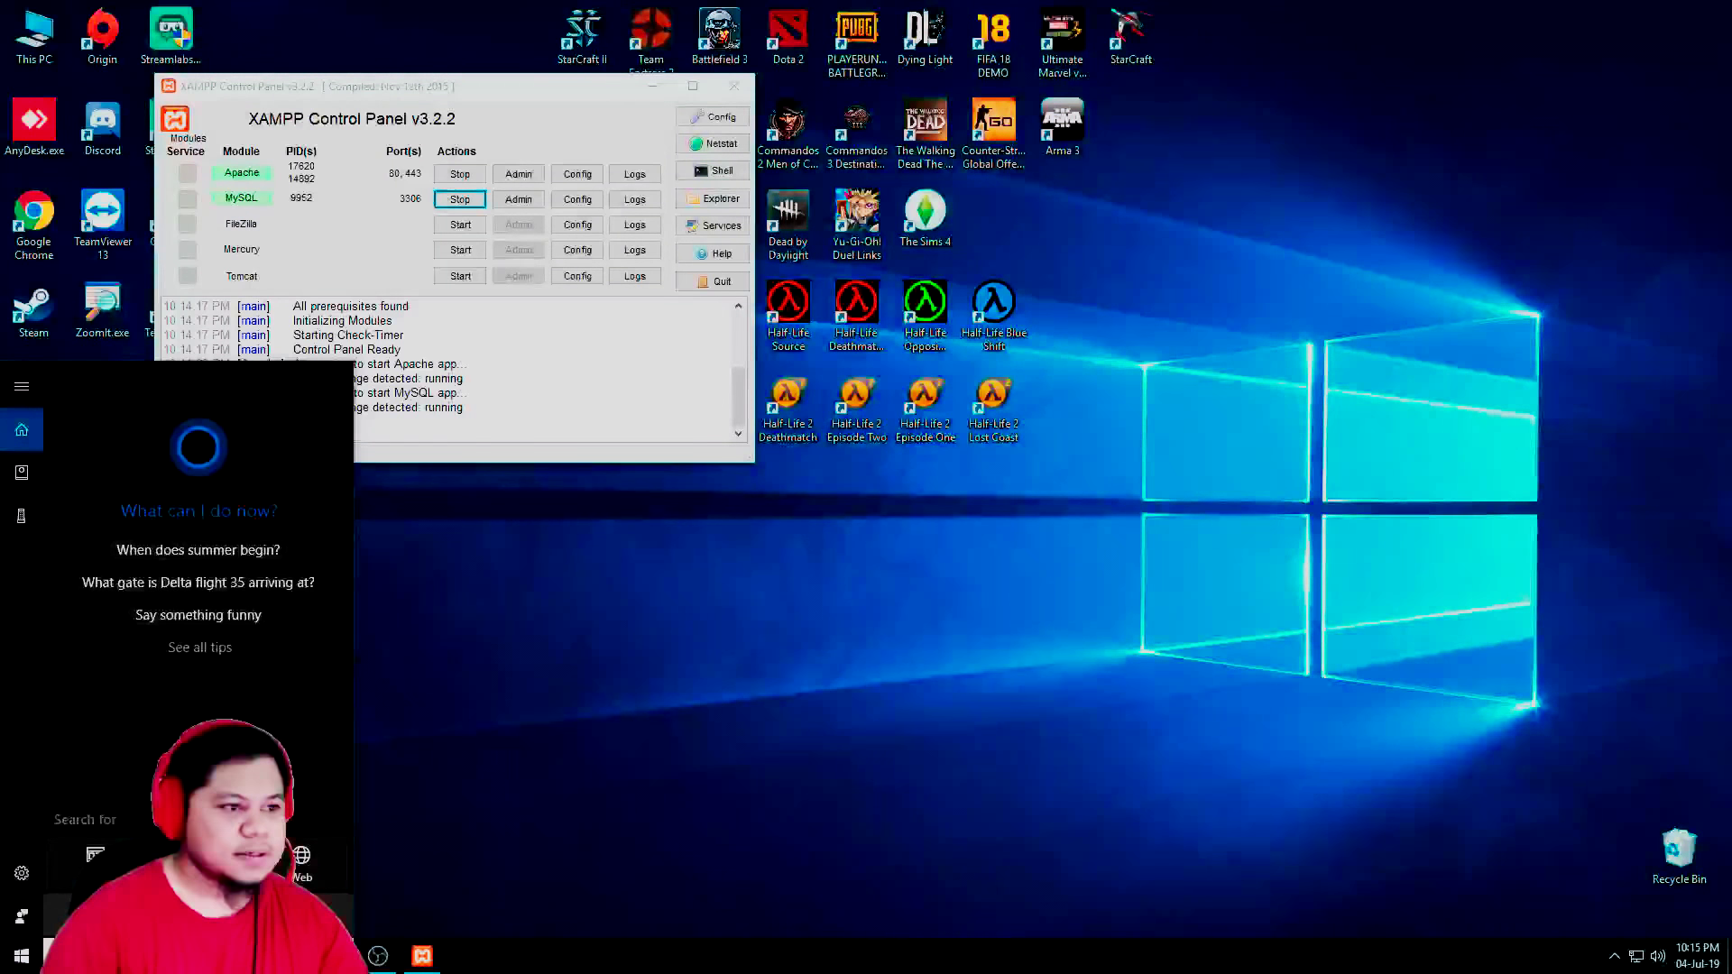
# Launch Chrome snapped to the right half of the screen and load localhost
pyautogui.doubleClick(54, 209)
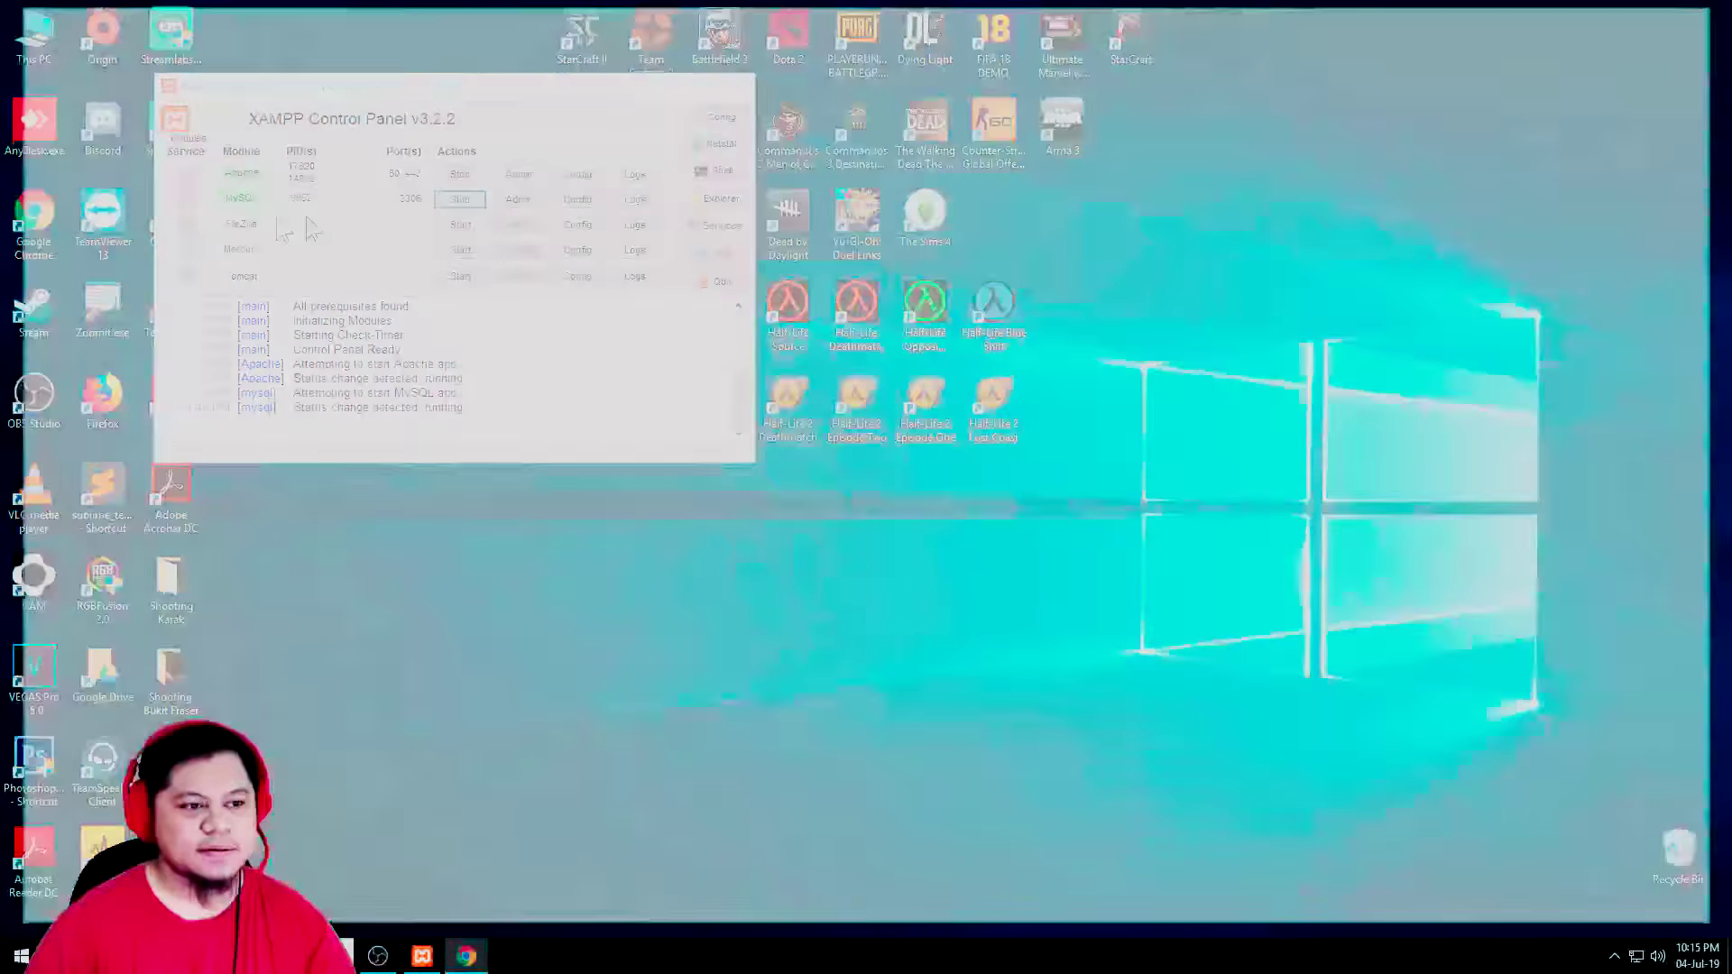
pyautogui.press('super+Right')
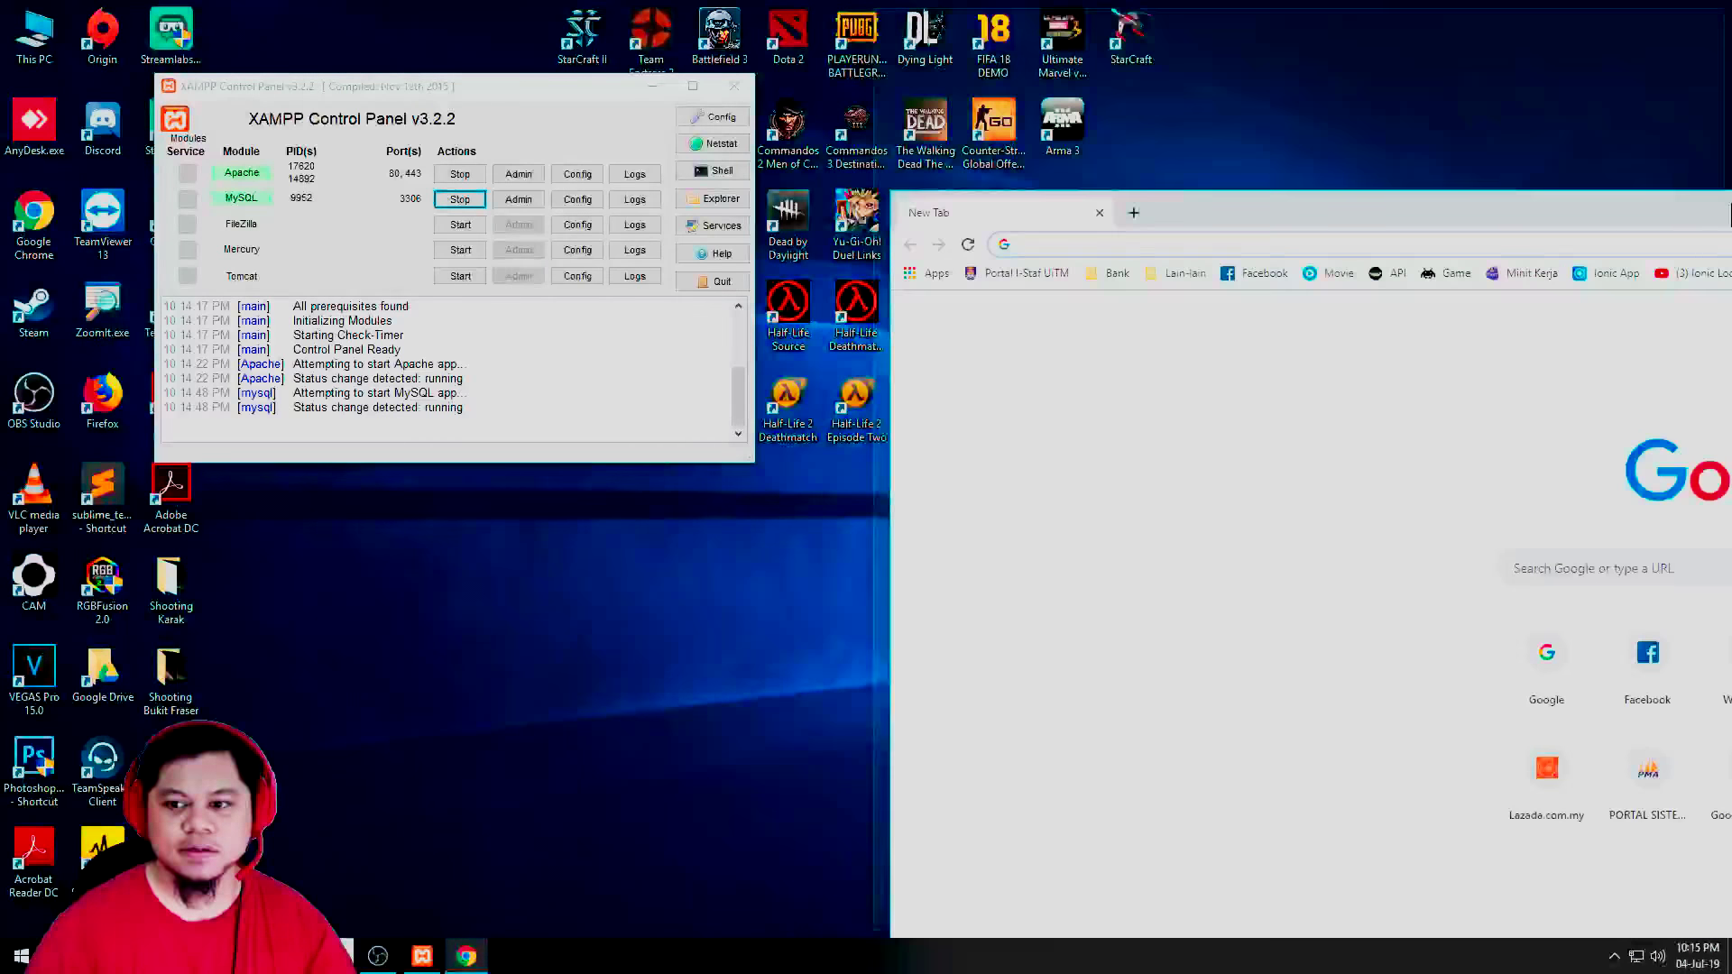
pyautogui.press('Escape')
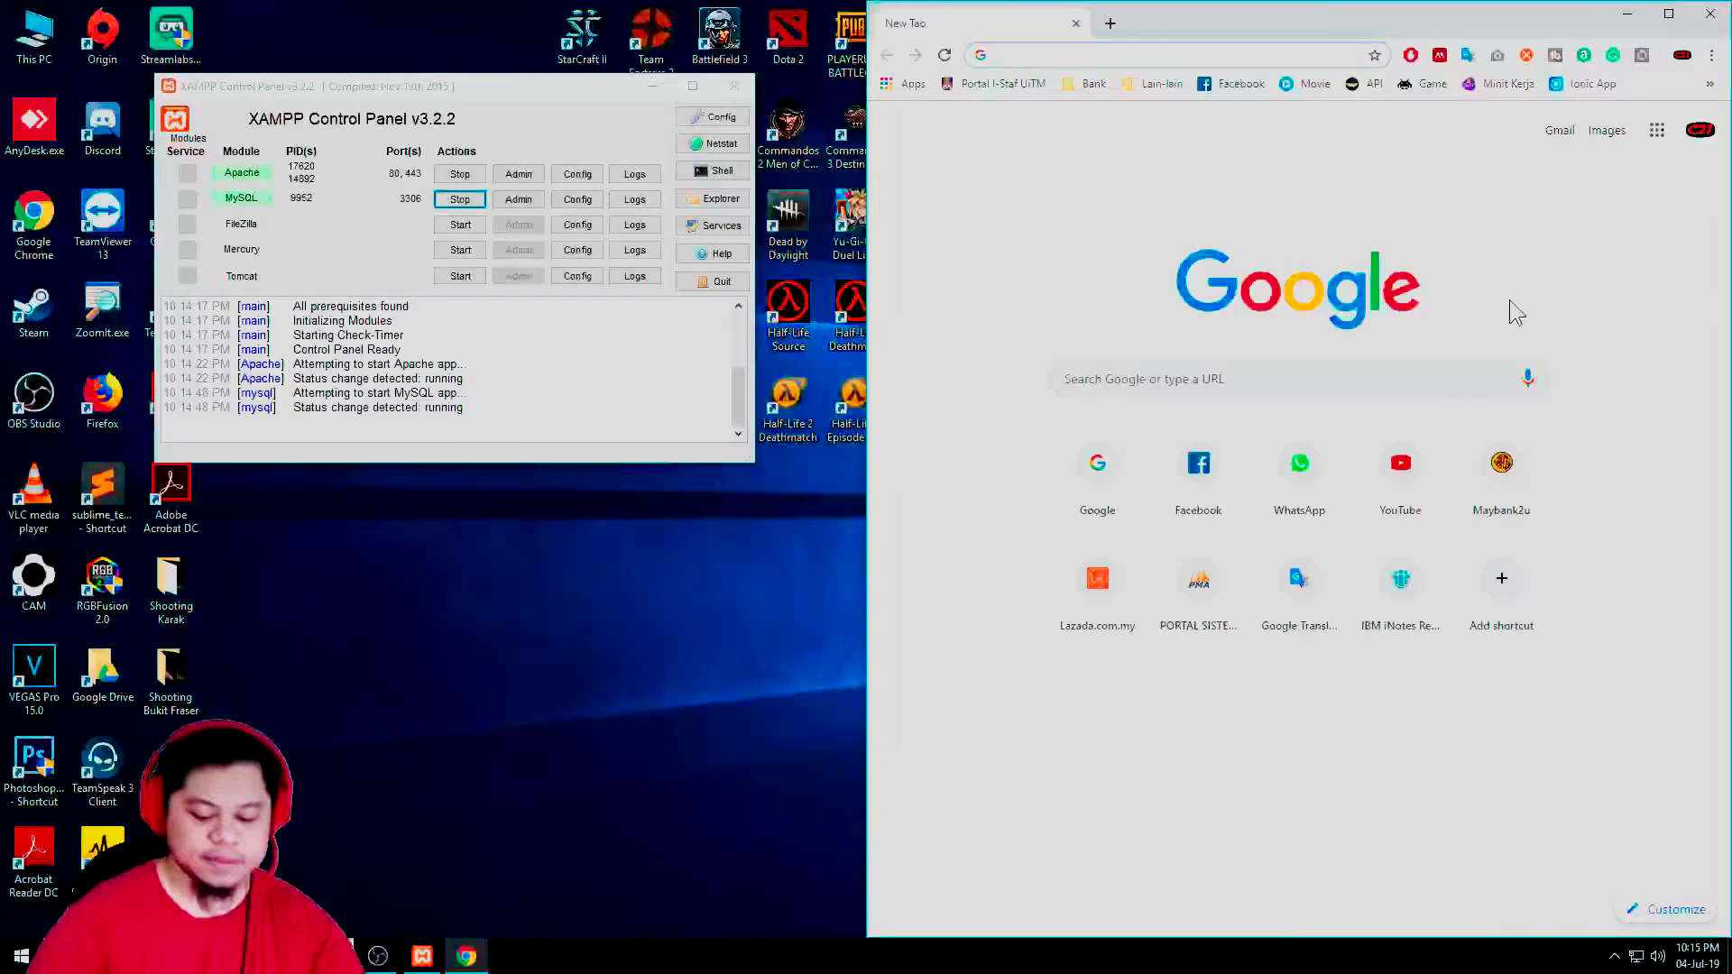
pyautogui.write('localhost:8100')
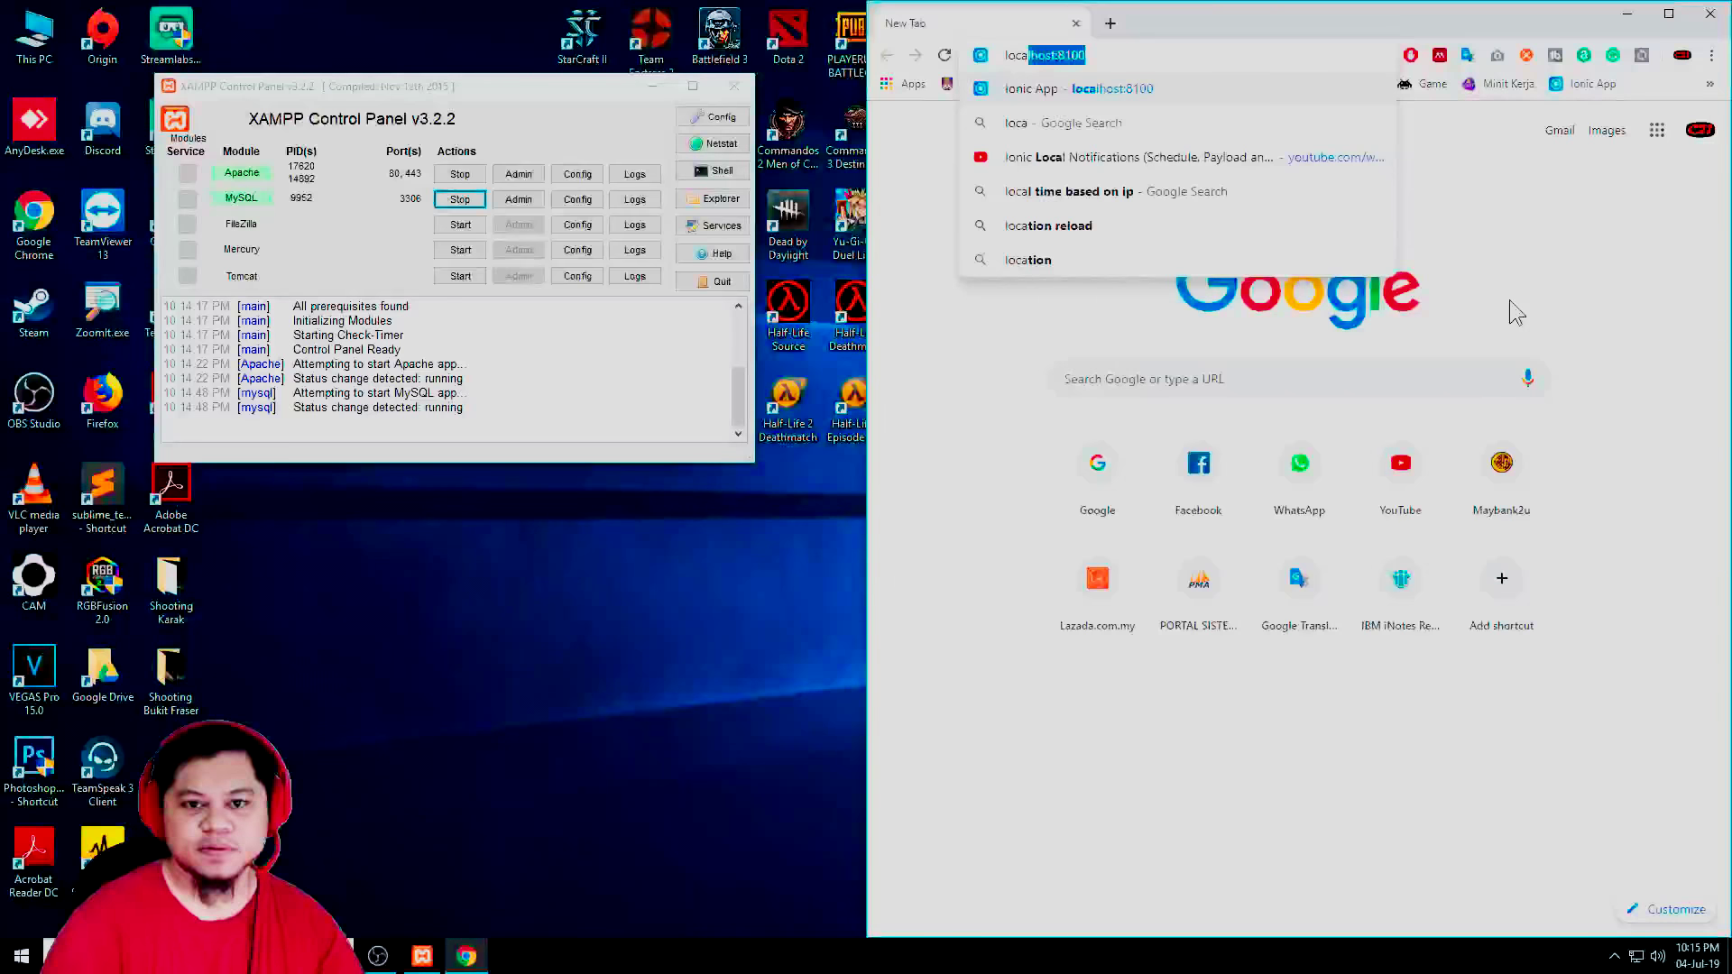
pyautogui.press('BackSpace')
pyautogui.press('BackSpace')
pyautogui.press('BackSpace')
pyautogui.press('BackSpace')
pyautogui.press('BackSpace')
pyautogui.press('Return')
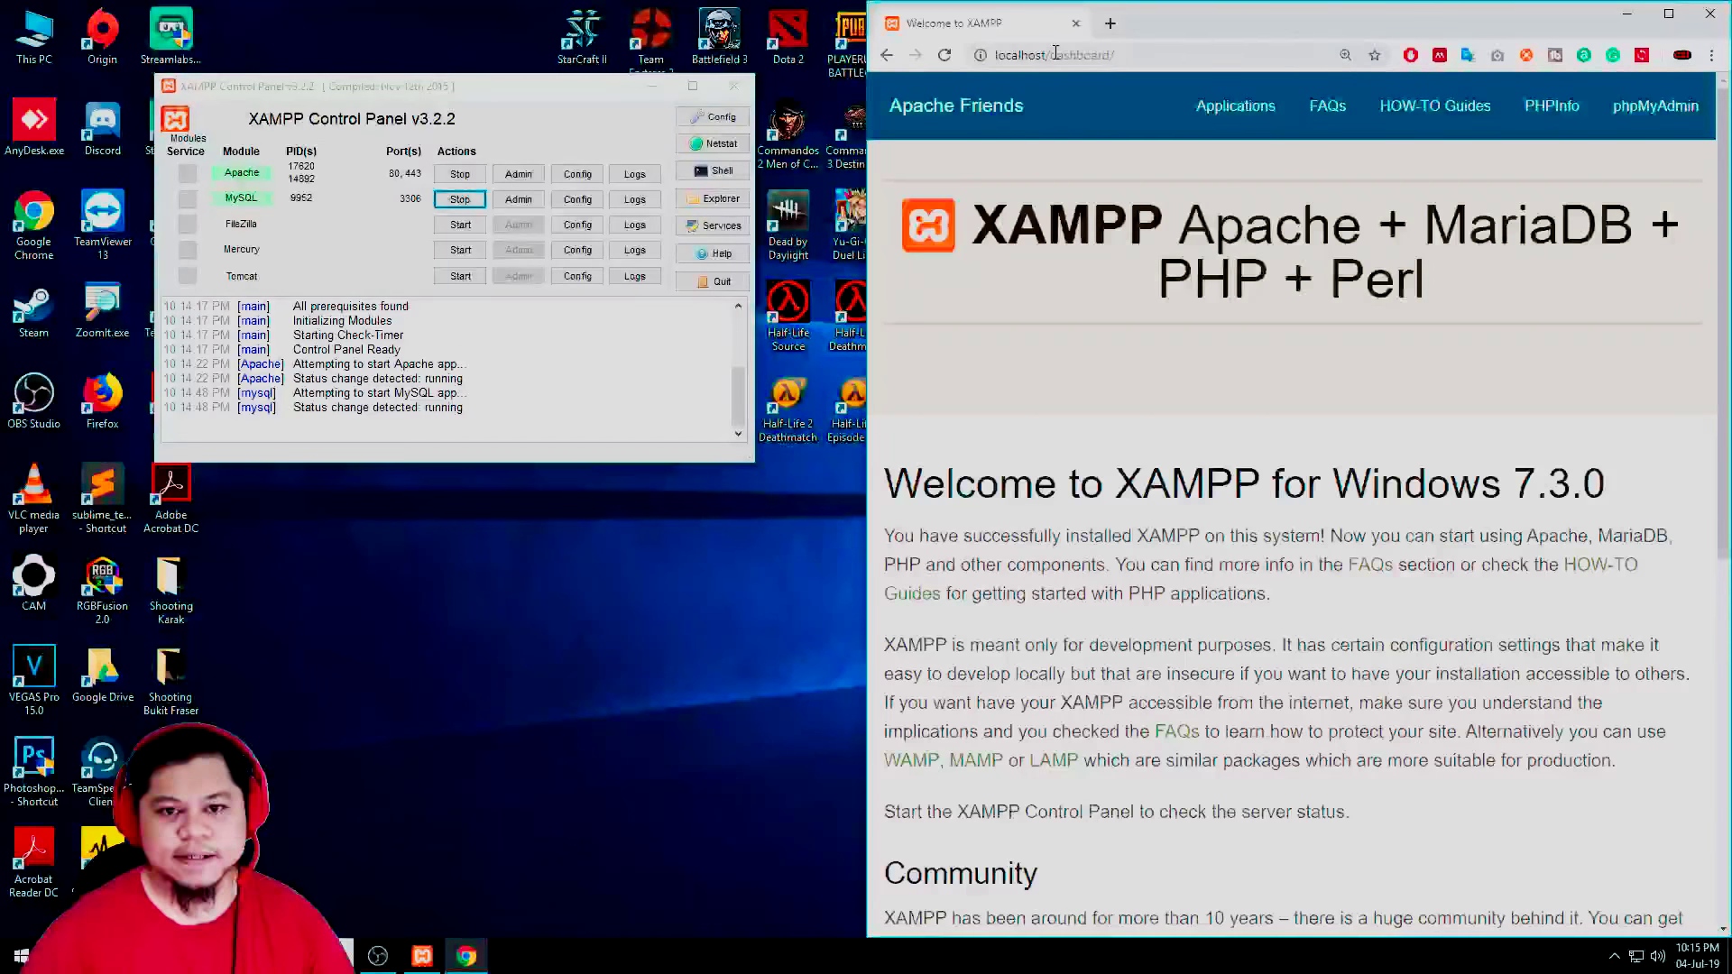
pyautogui.doubleClick(1354, 36)
pyautogui.doubleClick(1353, 18)
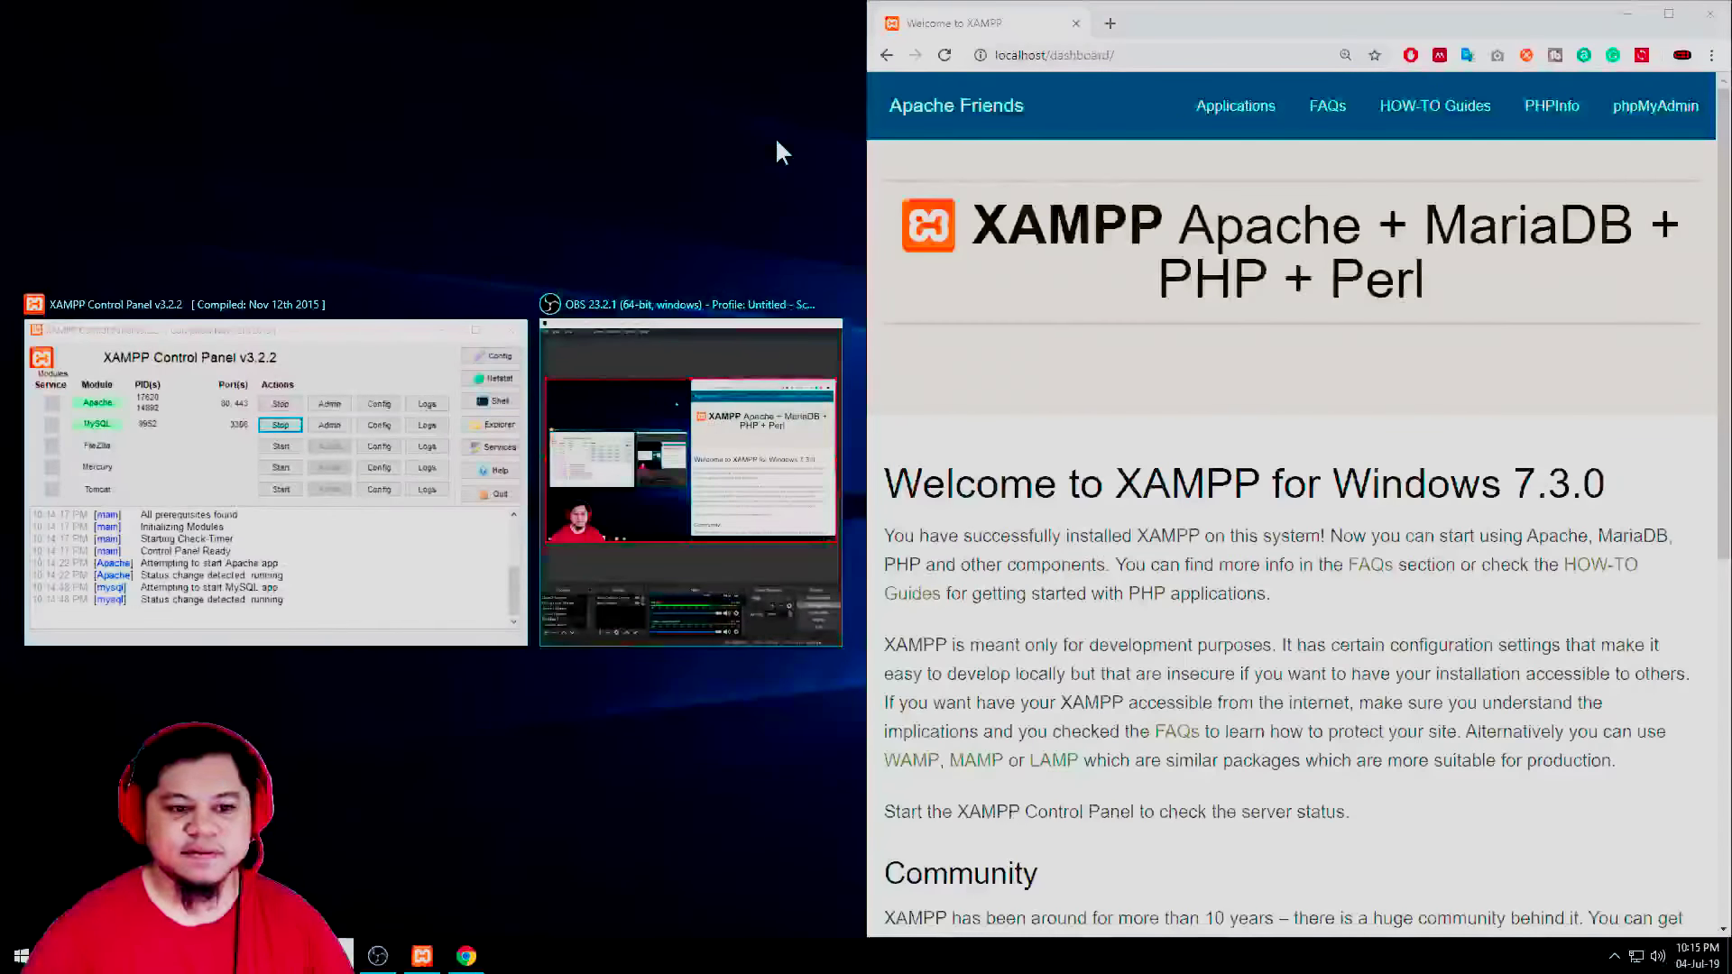
pyautogui.click(781, 151)
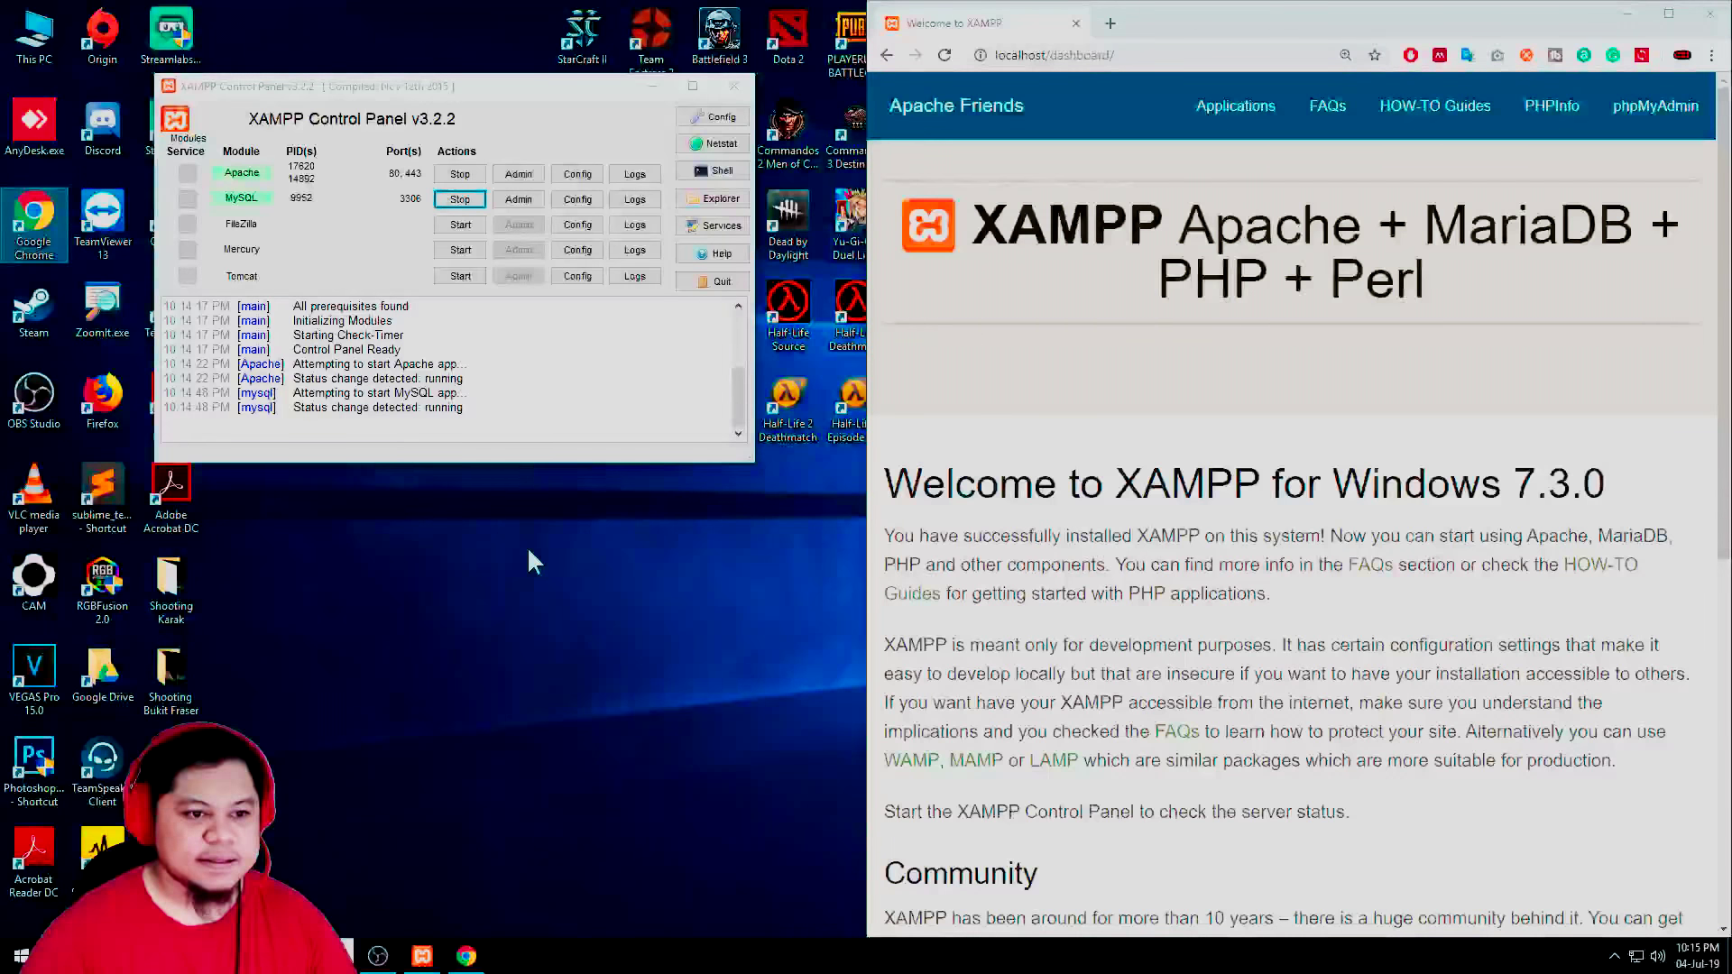
# Browse from This PC to the C:\xampp folder in File Explorer
pyautogui.doubleClick(38, 32)
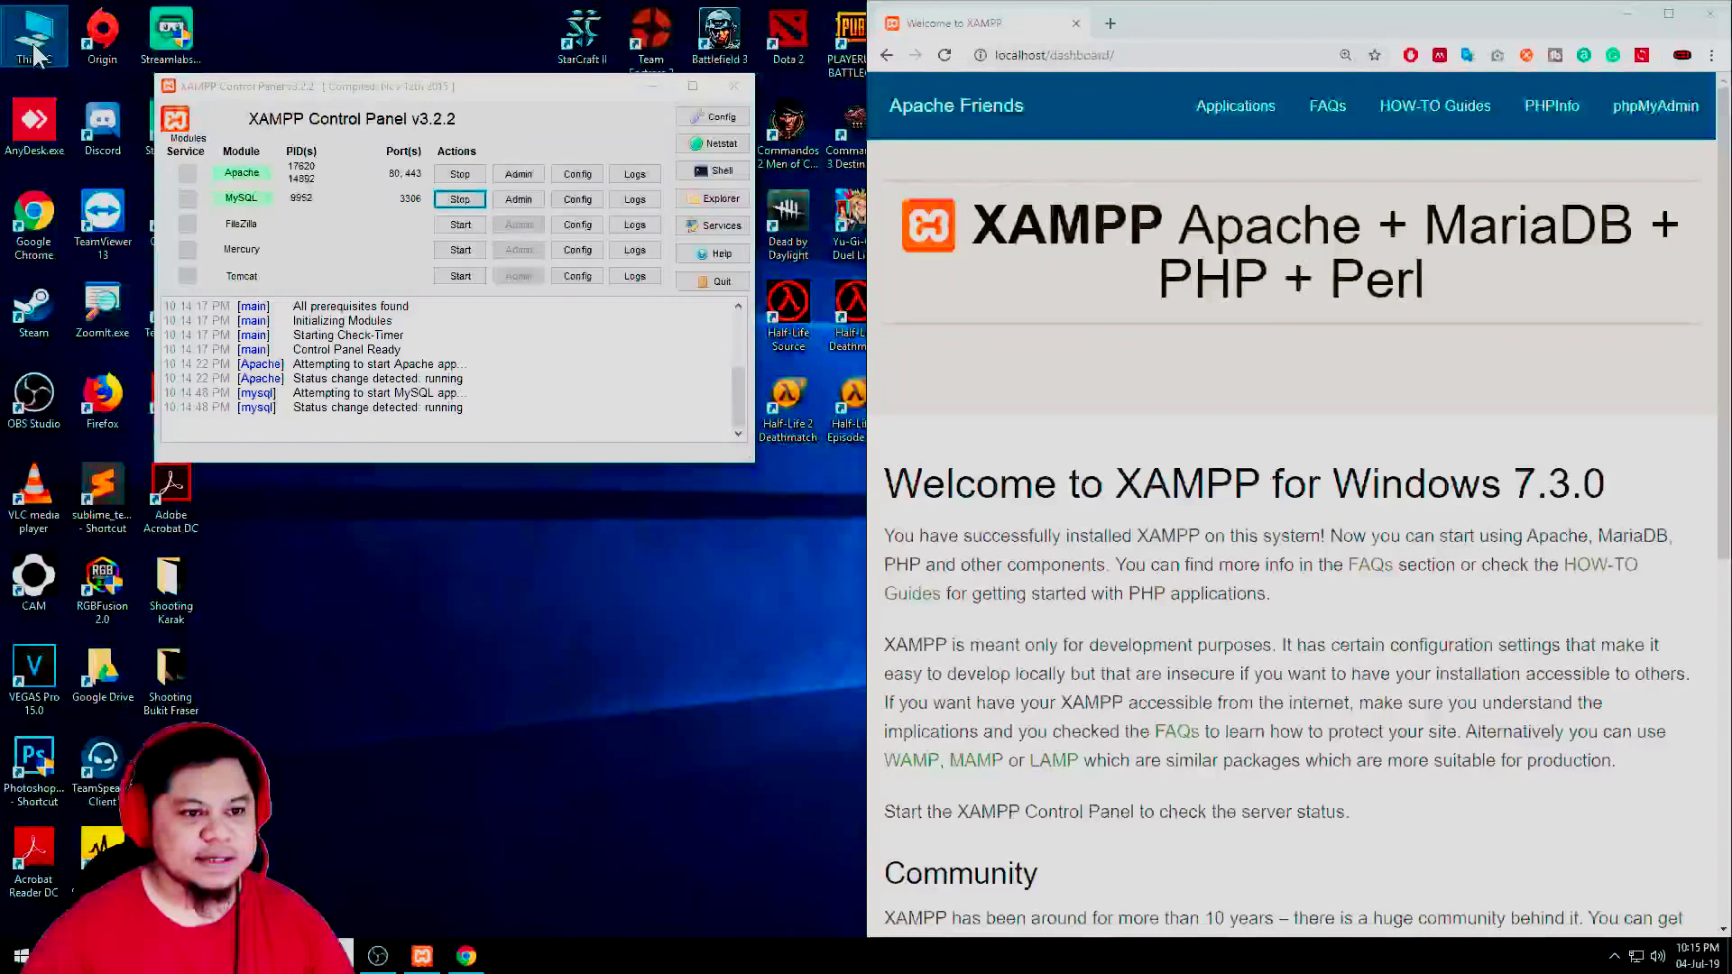
pyautogui.click(1302, 675)
pyautogui.doubleClick(1302, 675)
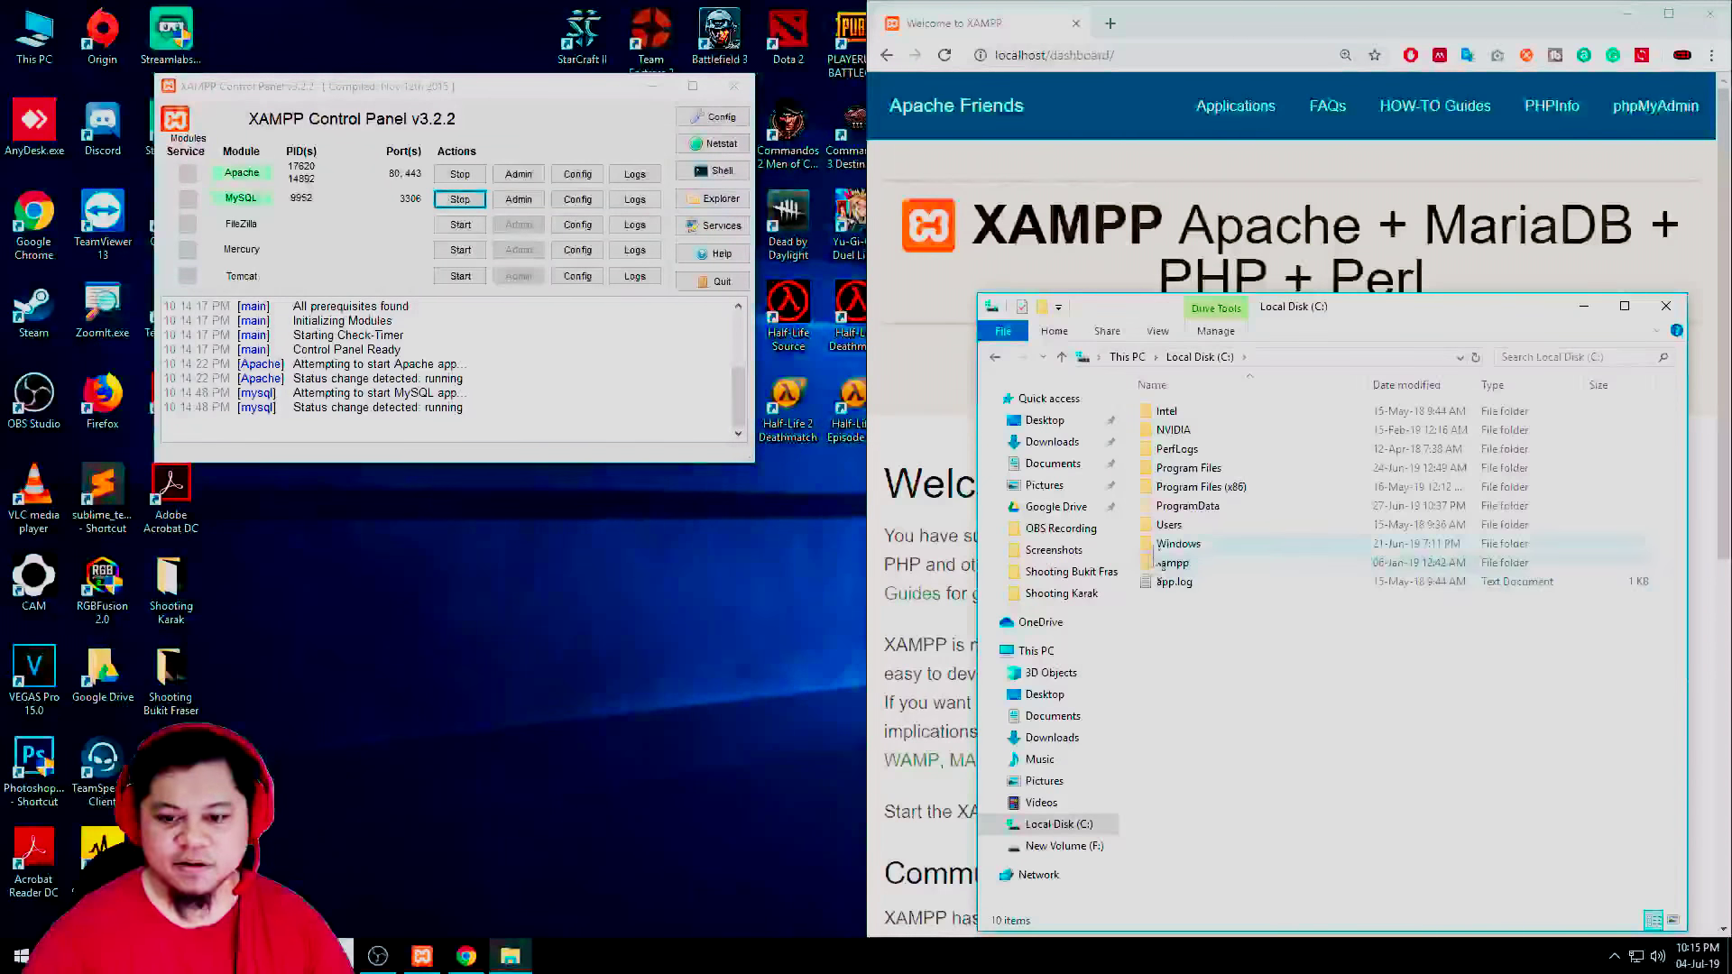
pyautogui.doubleClick(1204, 462)
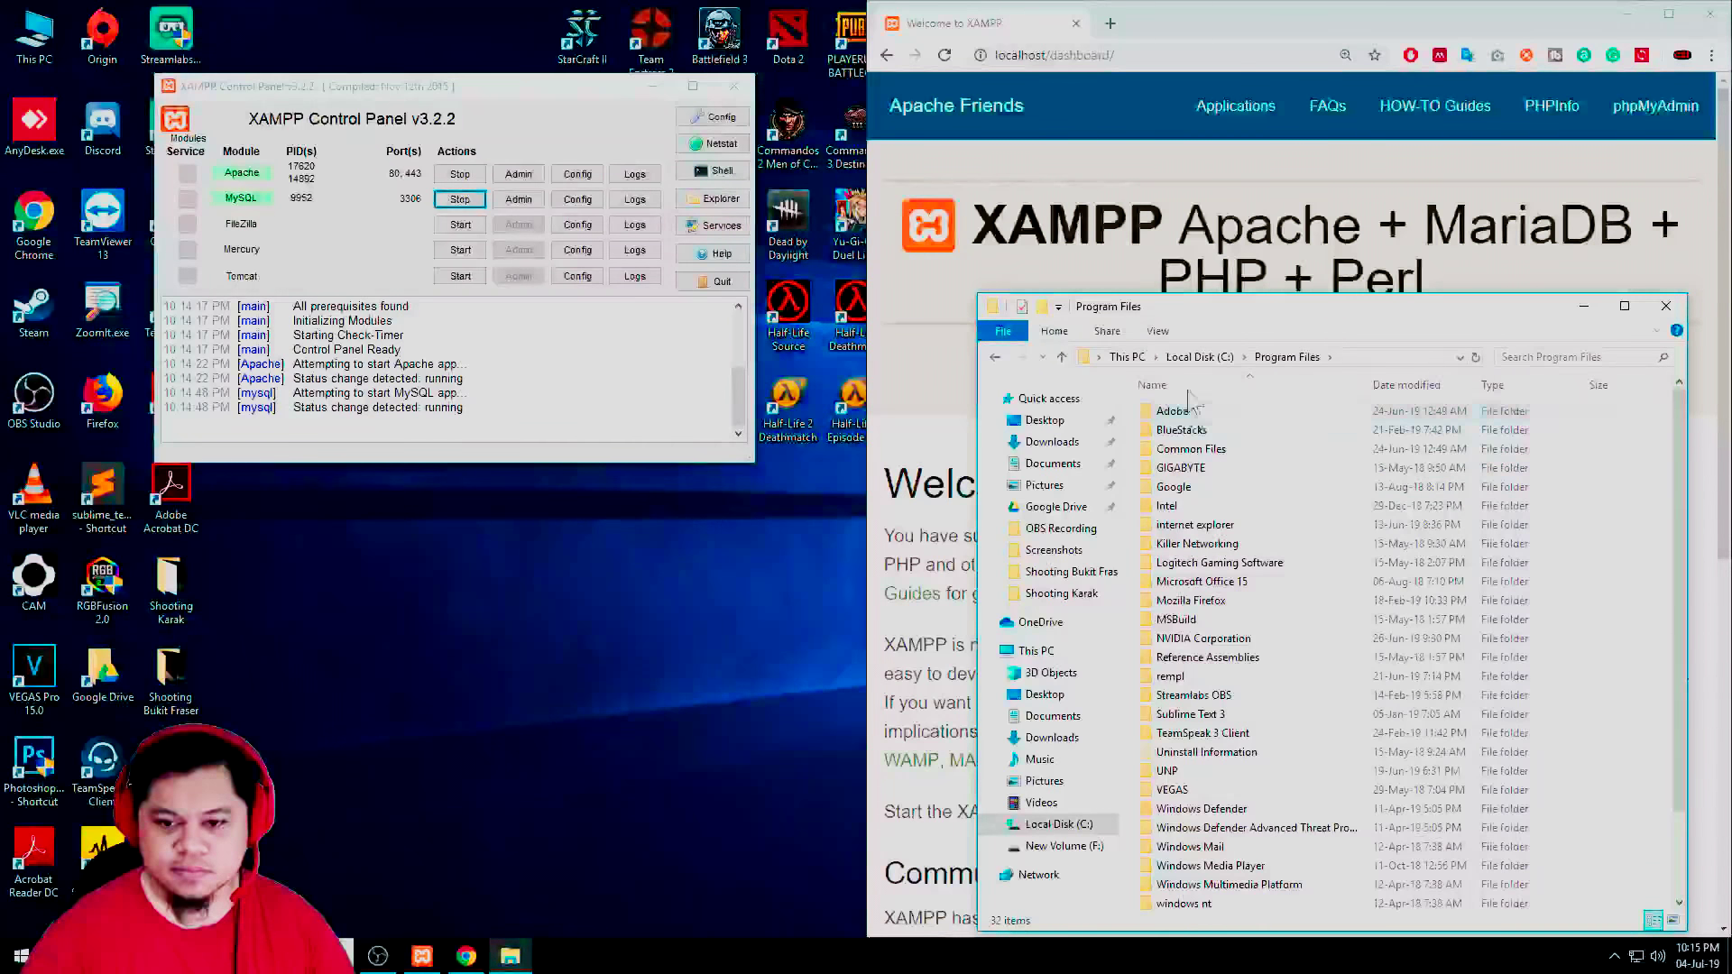
pyautogui.click(1199, 357)
pyautogui.click(1174, 564)
pyautogui.doubleClick(1176, 566)
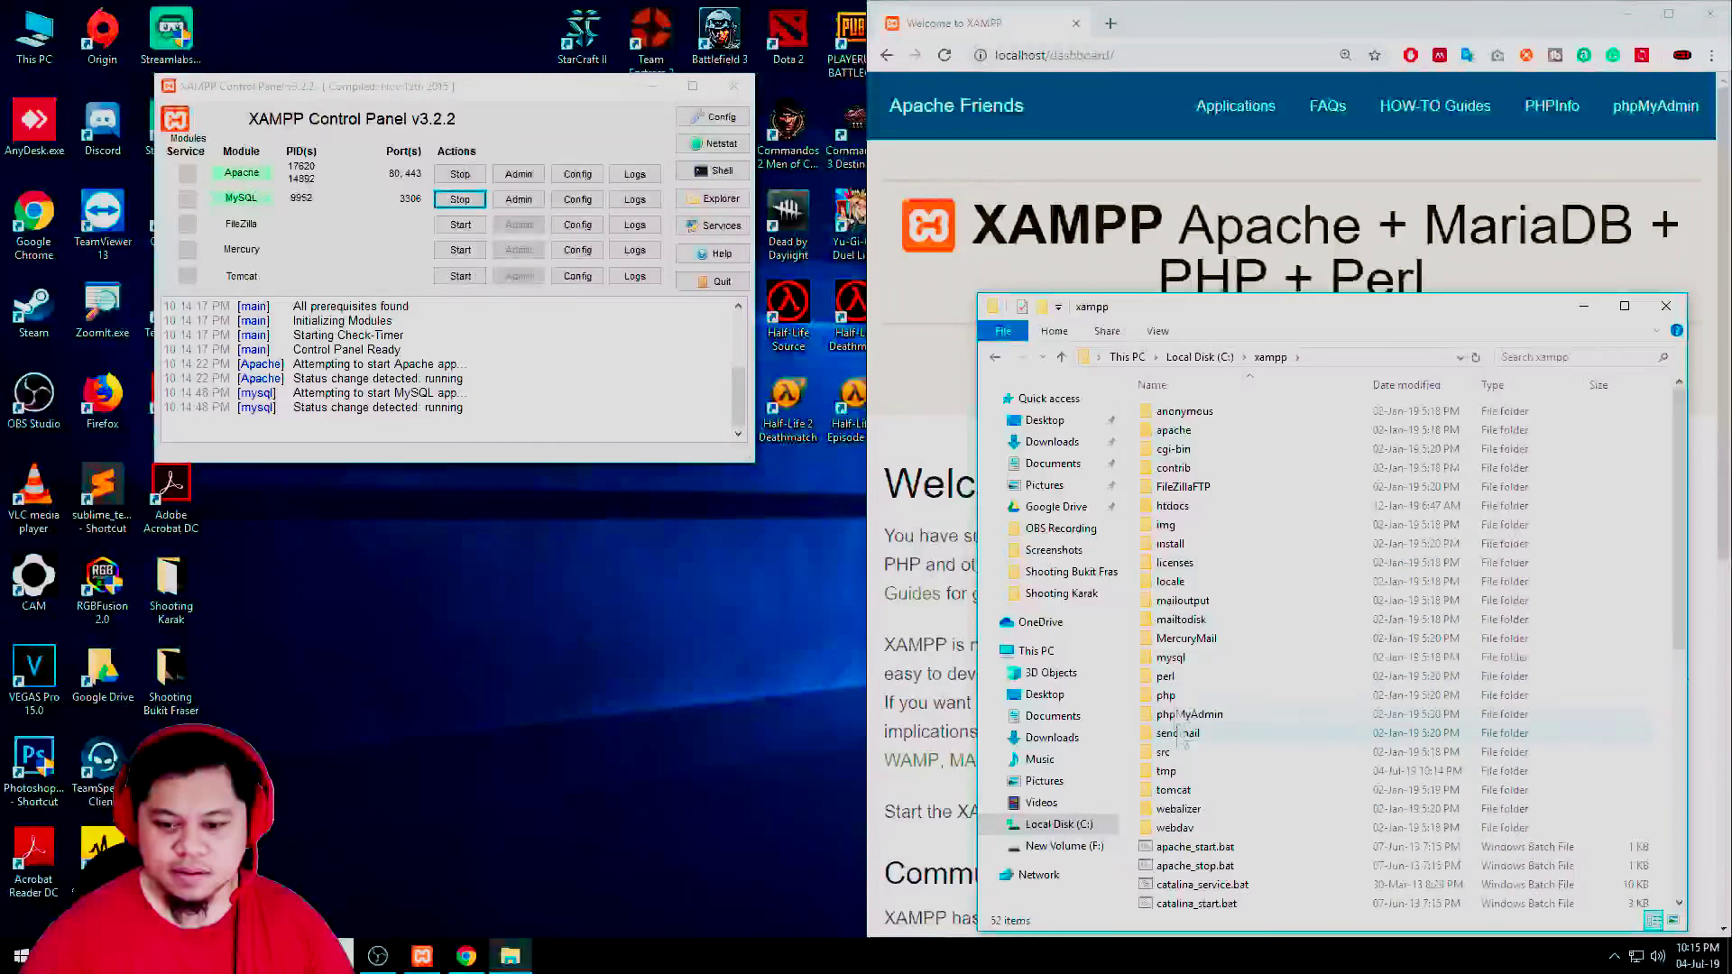
# Send the htdocs folder to the desktop as a shortcut and position it there
pyautogui.rightClick(1176, 511)
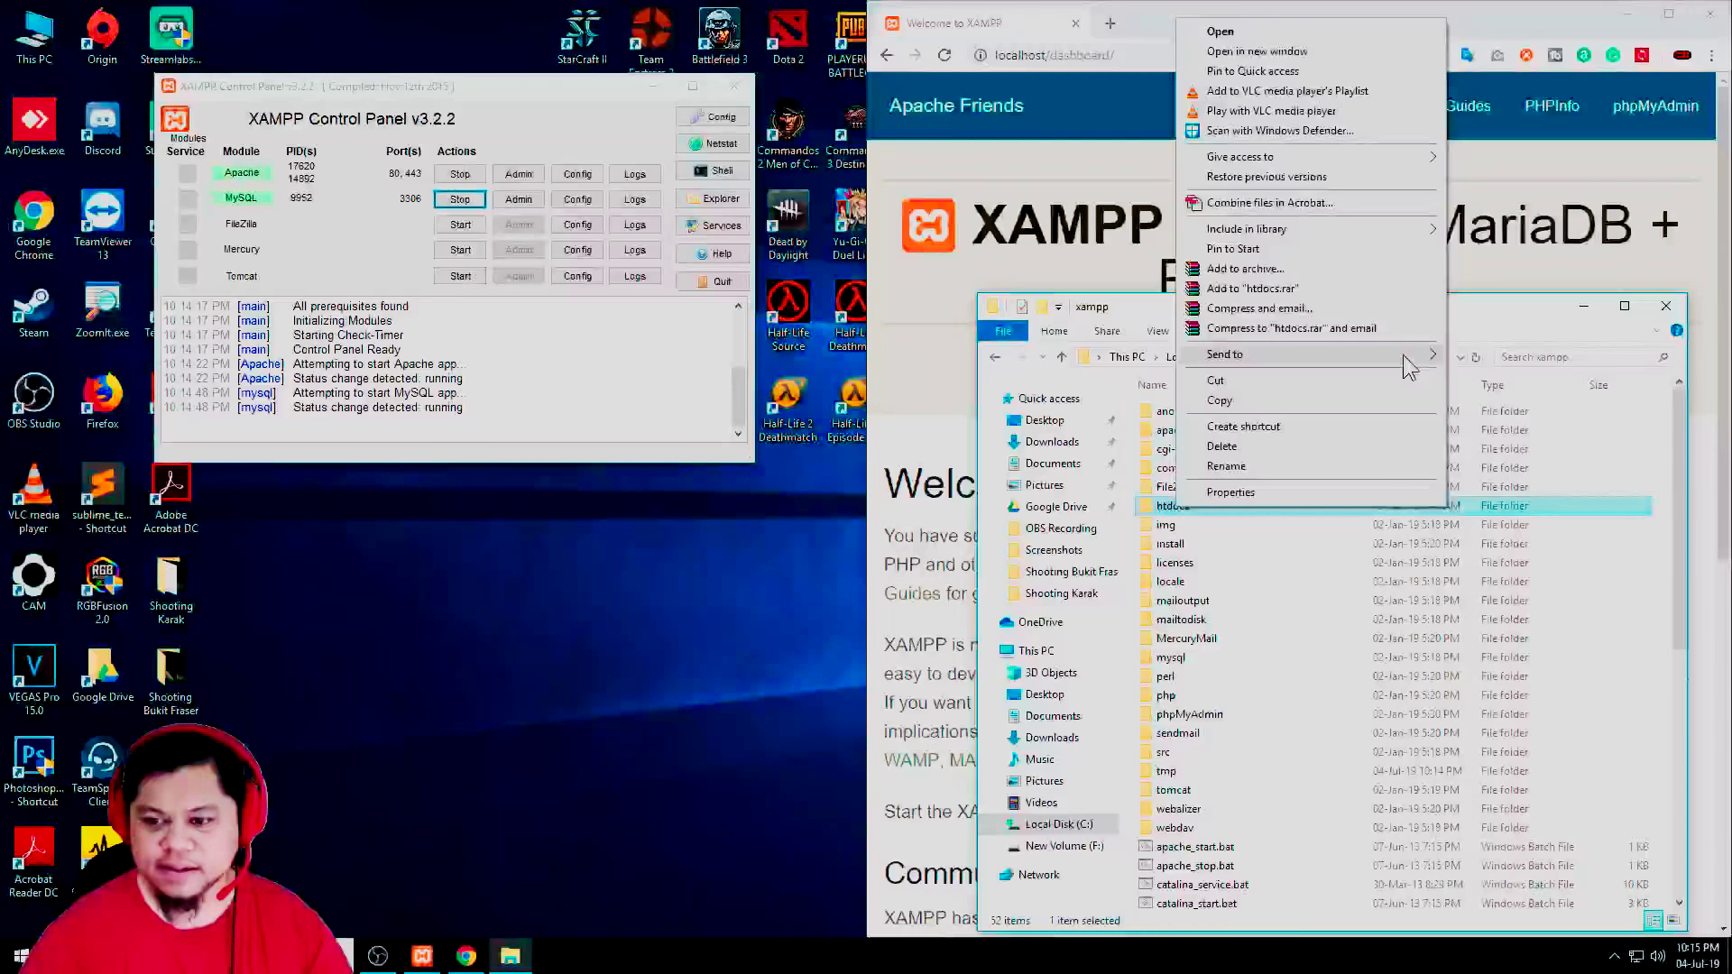
pyautogui.moveTo(1412, 358)
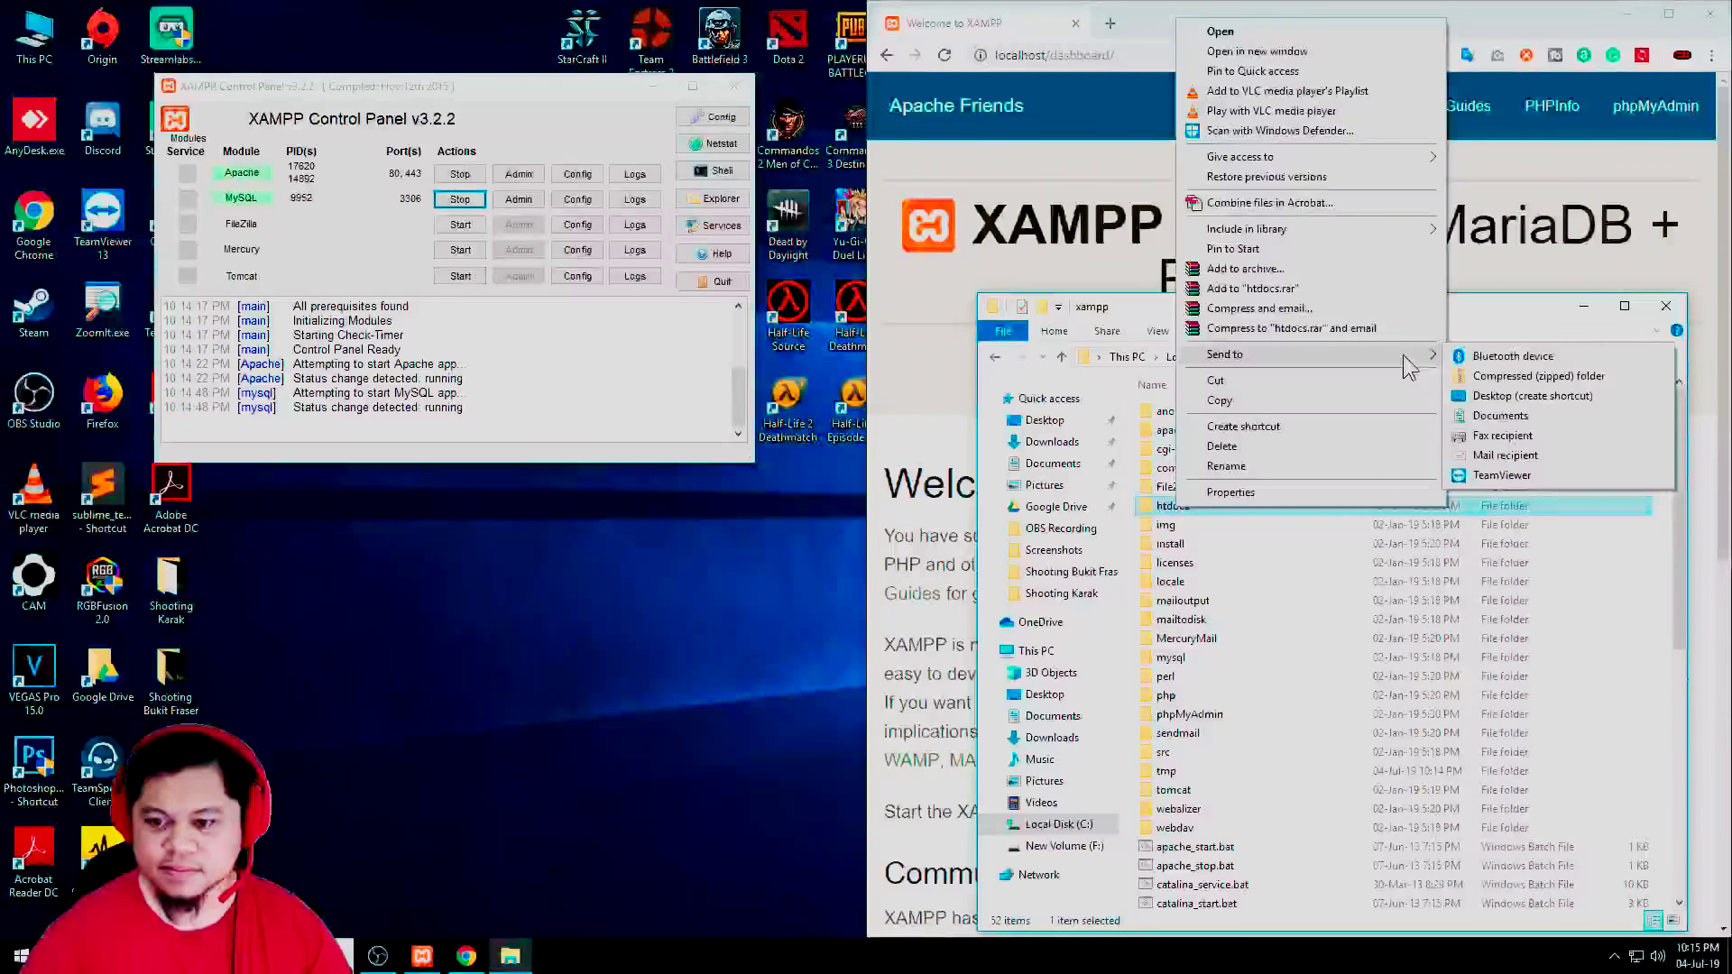
pyautogui.click(1525, 401)
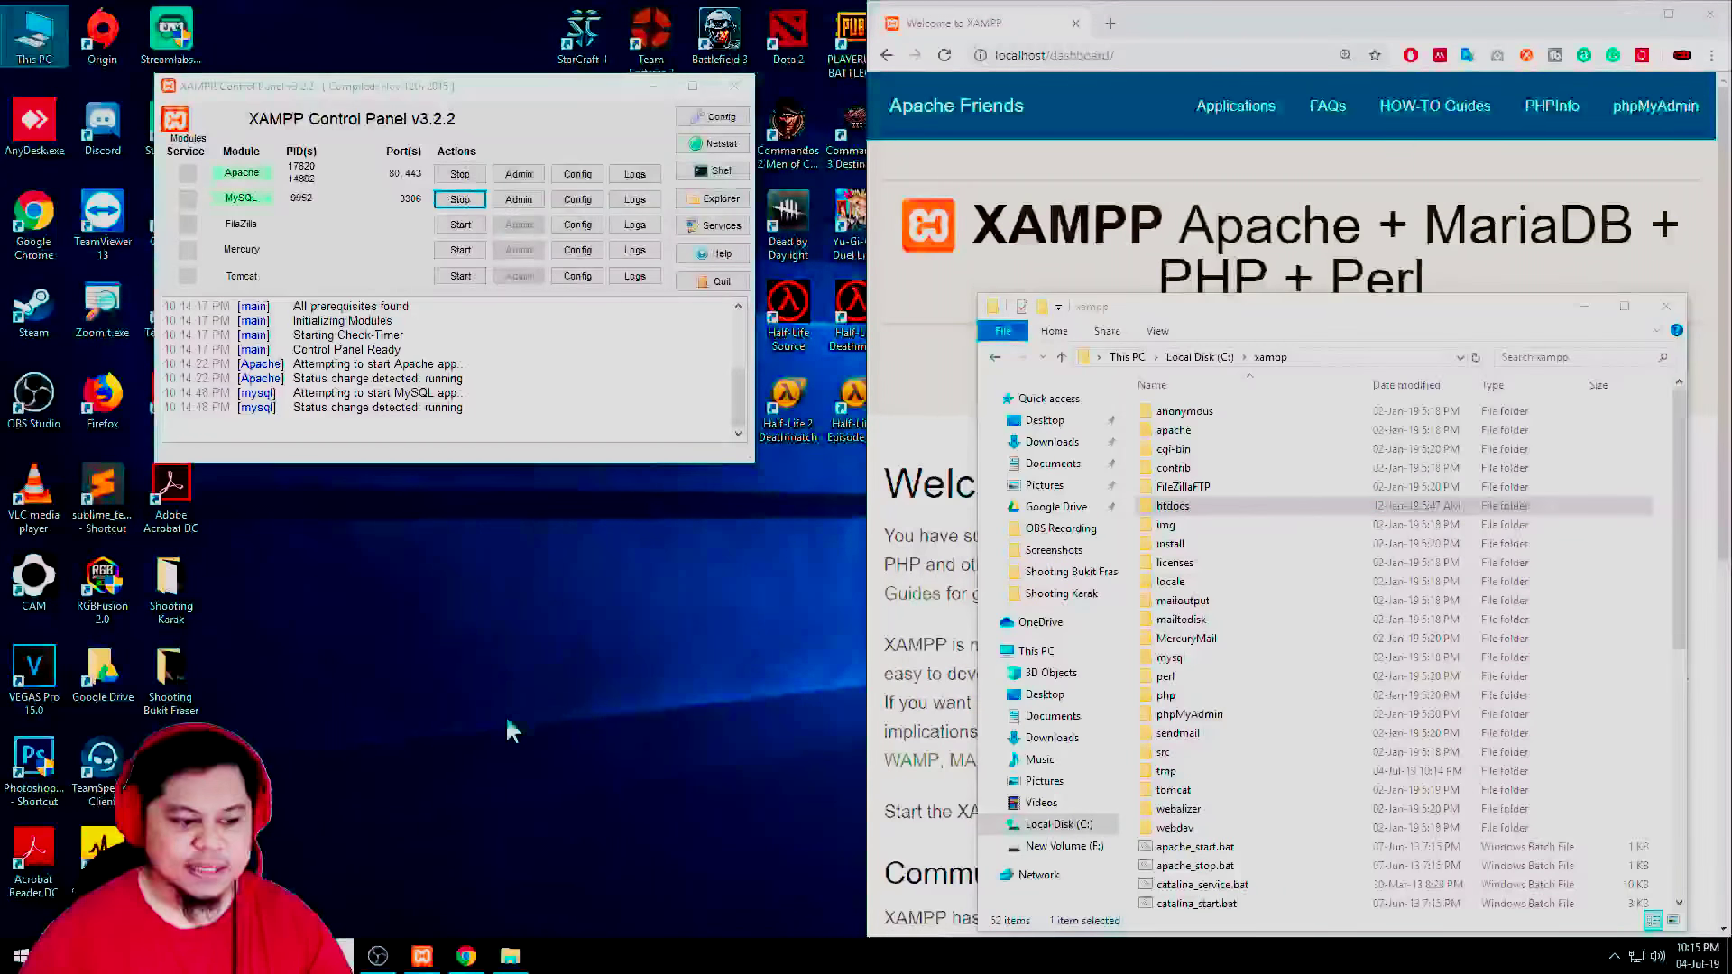
pyautogui.moveTo(653, 623); pyautogui.dragTo(1601, 203)
pyautogui.click(1629, 14)
pyautogui.click(1584, 308)
# Open htdocs through the new shortcut and enter the Sistem21 project folder
pyautogui.doubleClick(1678, 38)
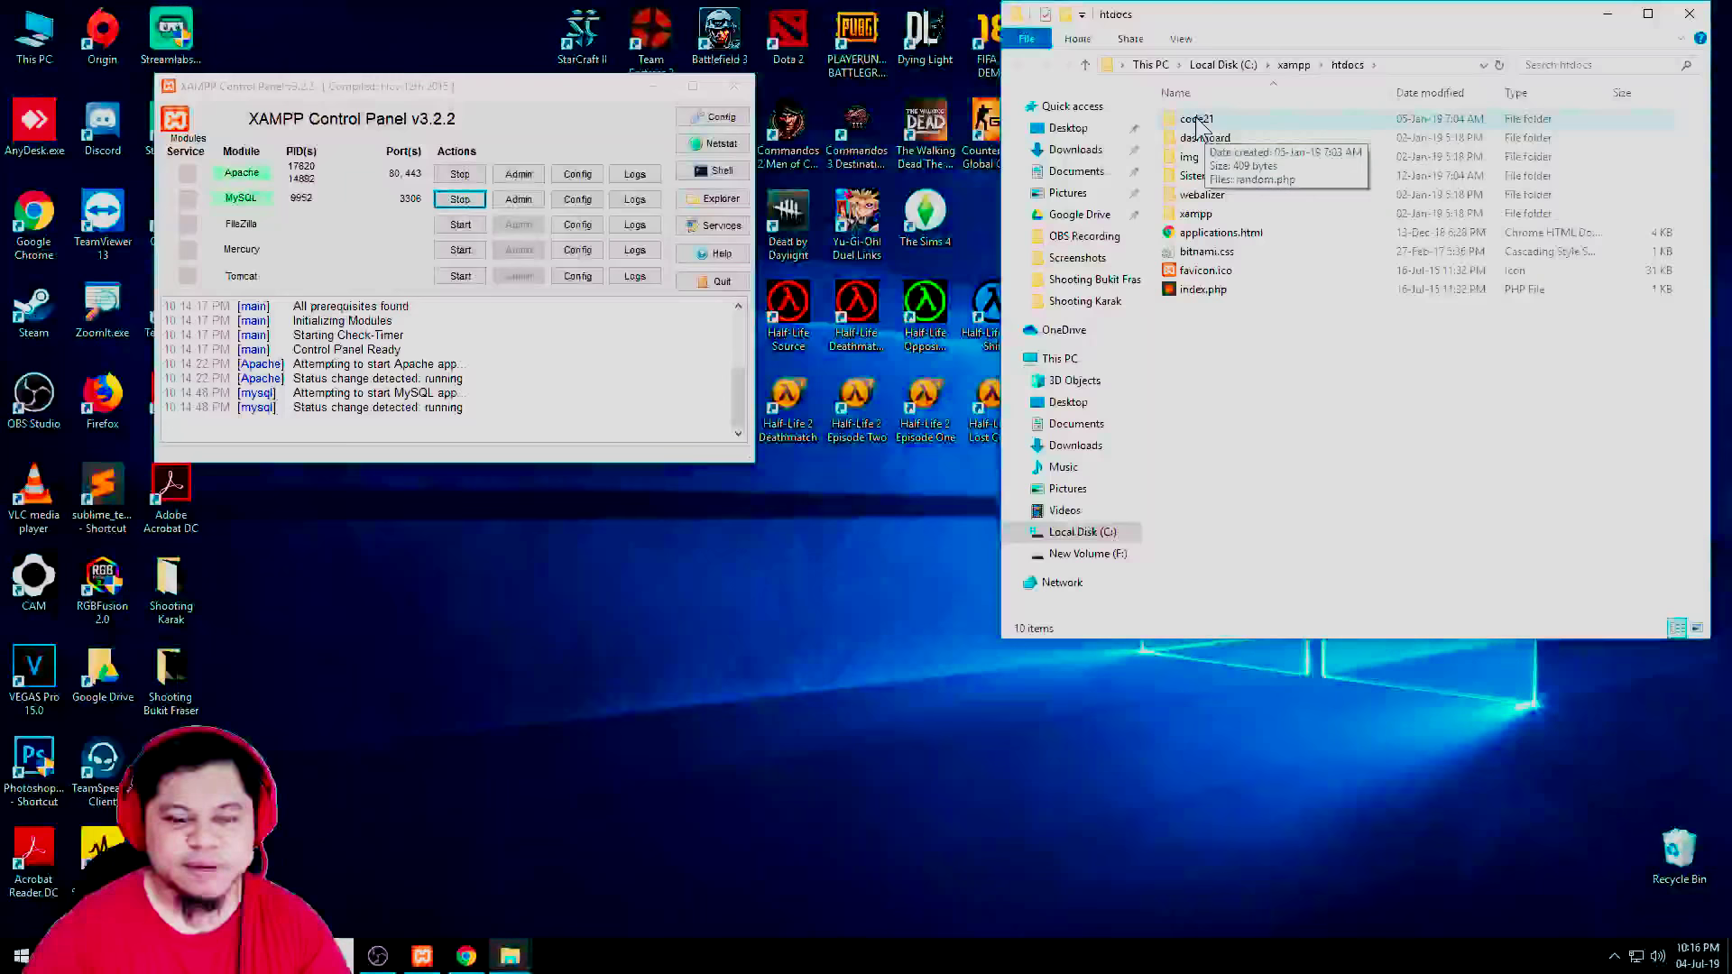
pyautogui.doubleClick(1205, 177)
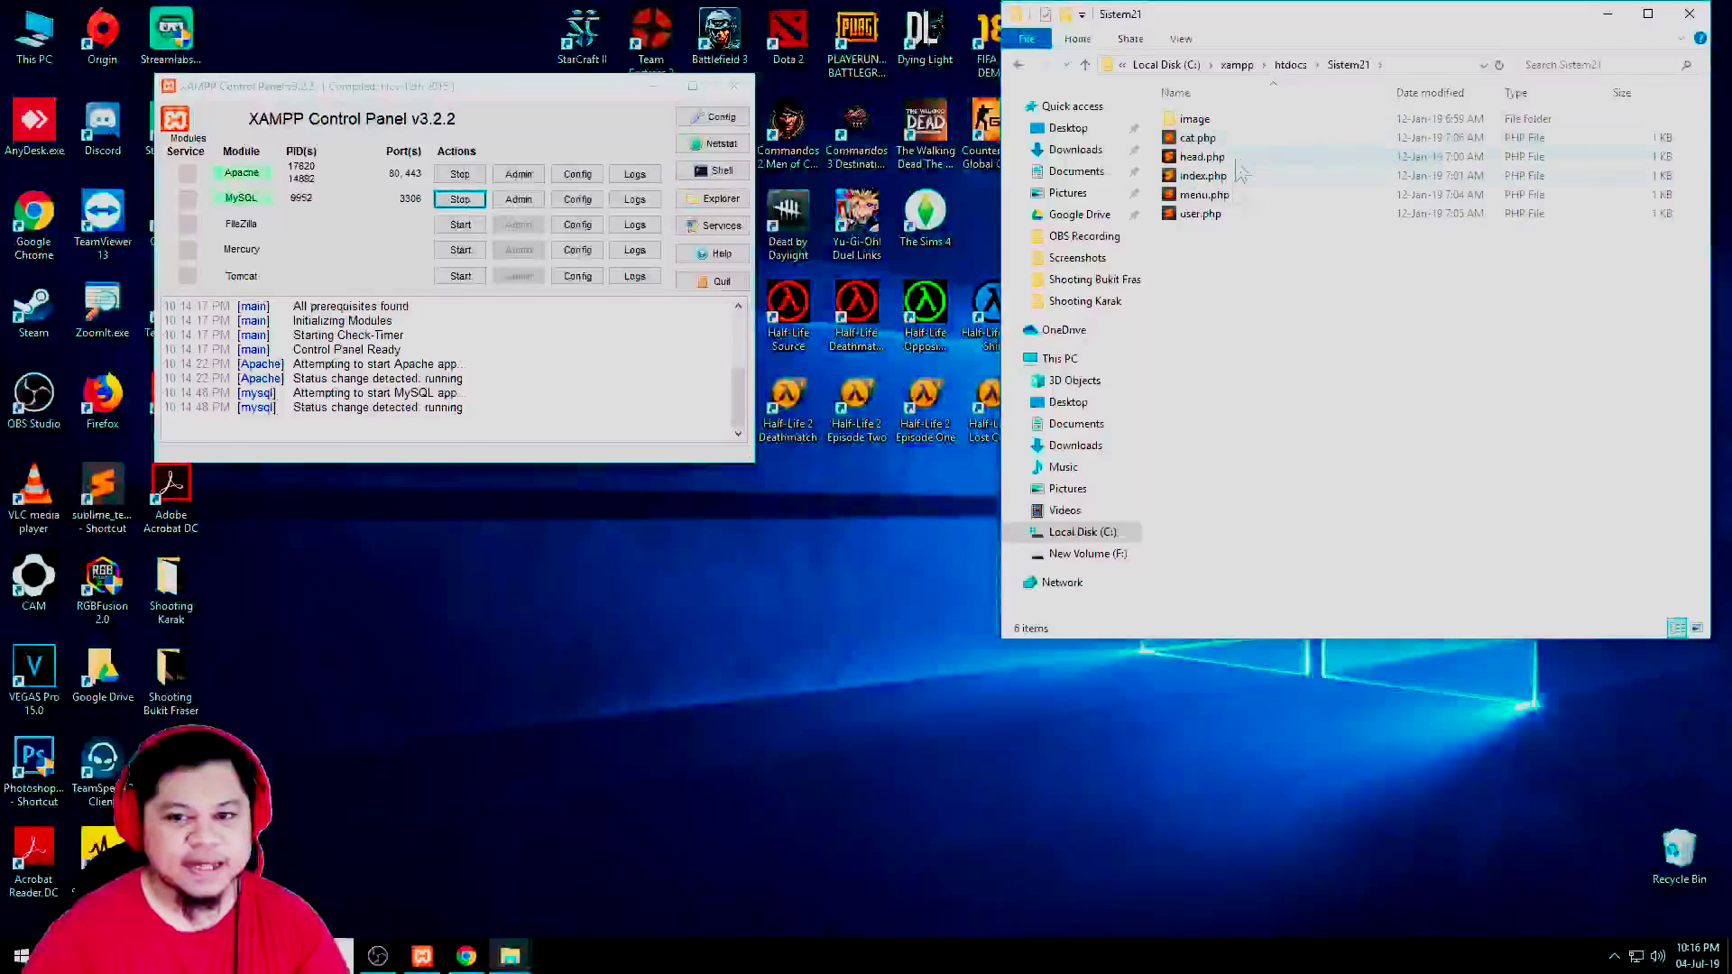
pyautogui.click(1290, 65)
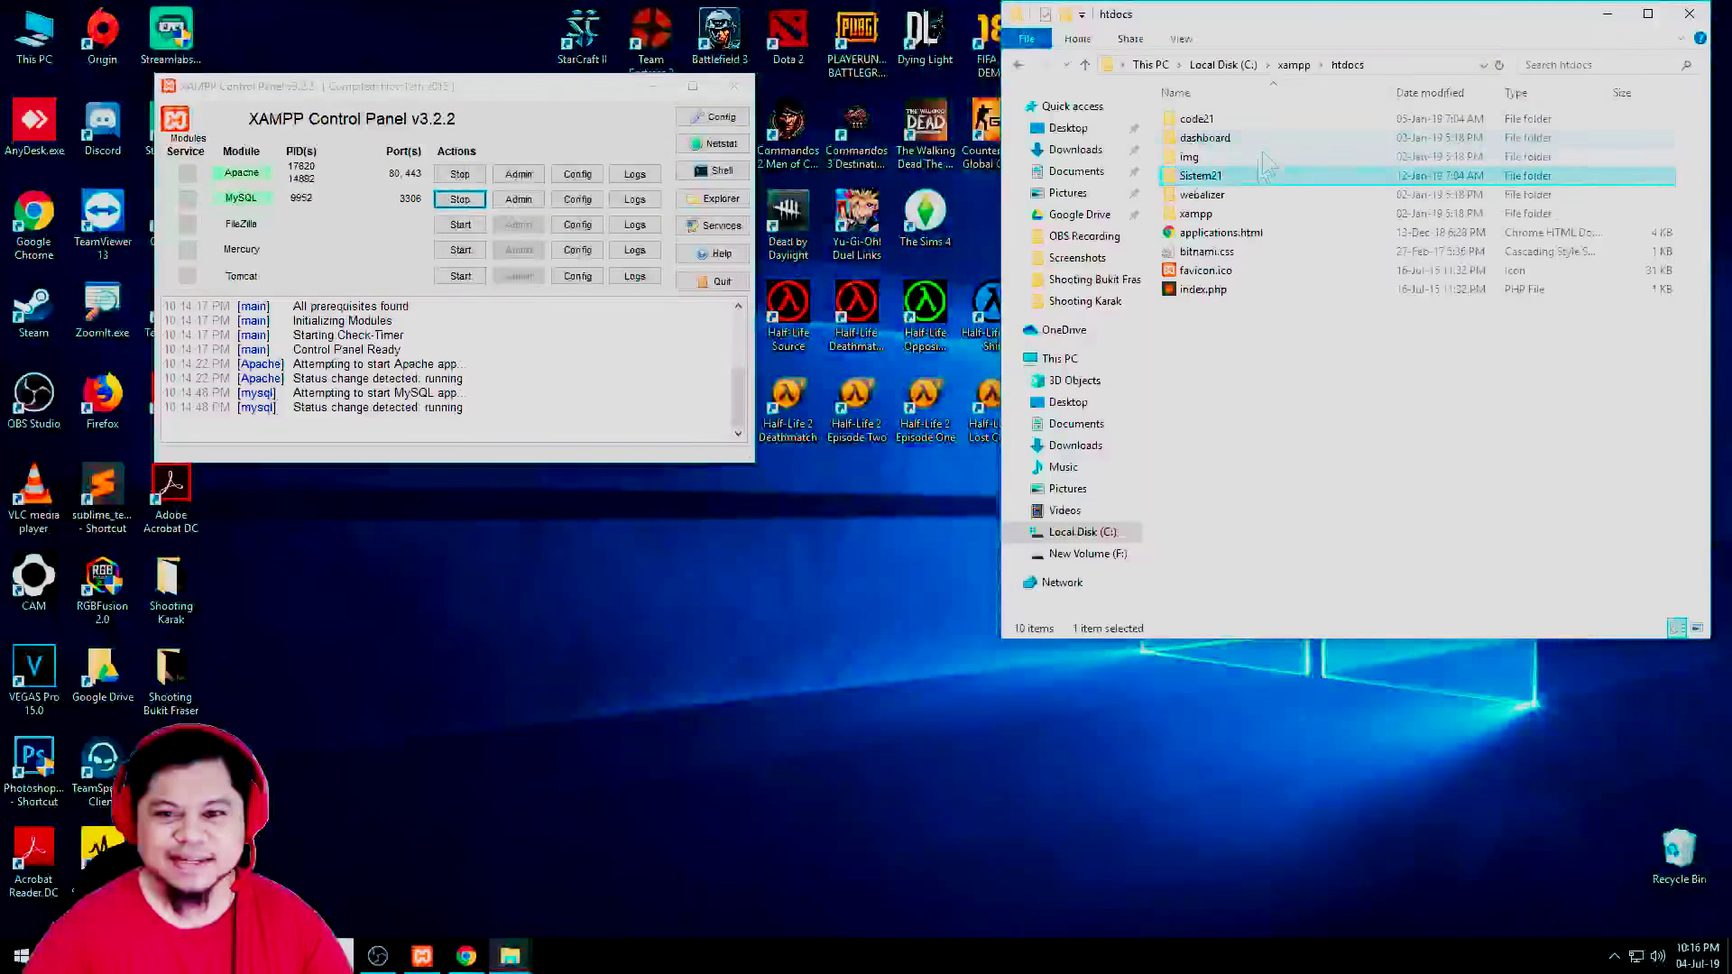
pyautogui.doubleClick(1200, 176)
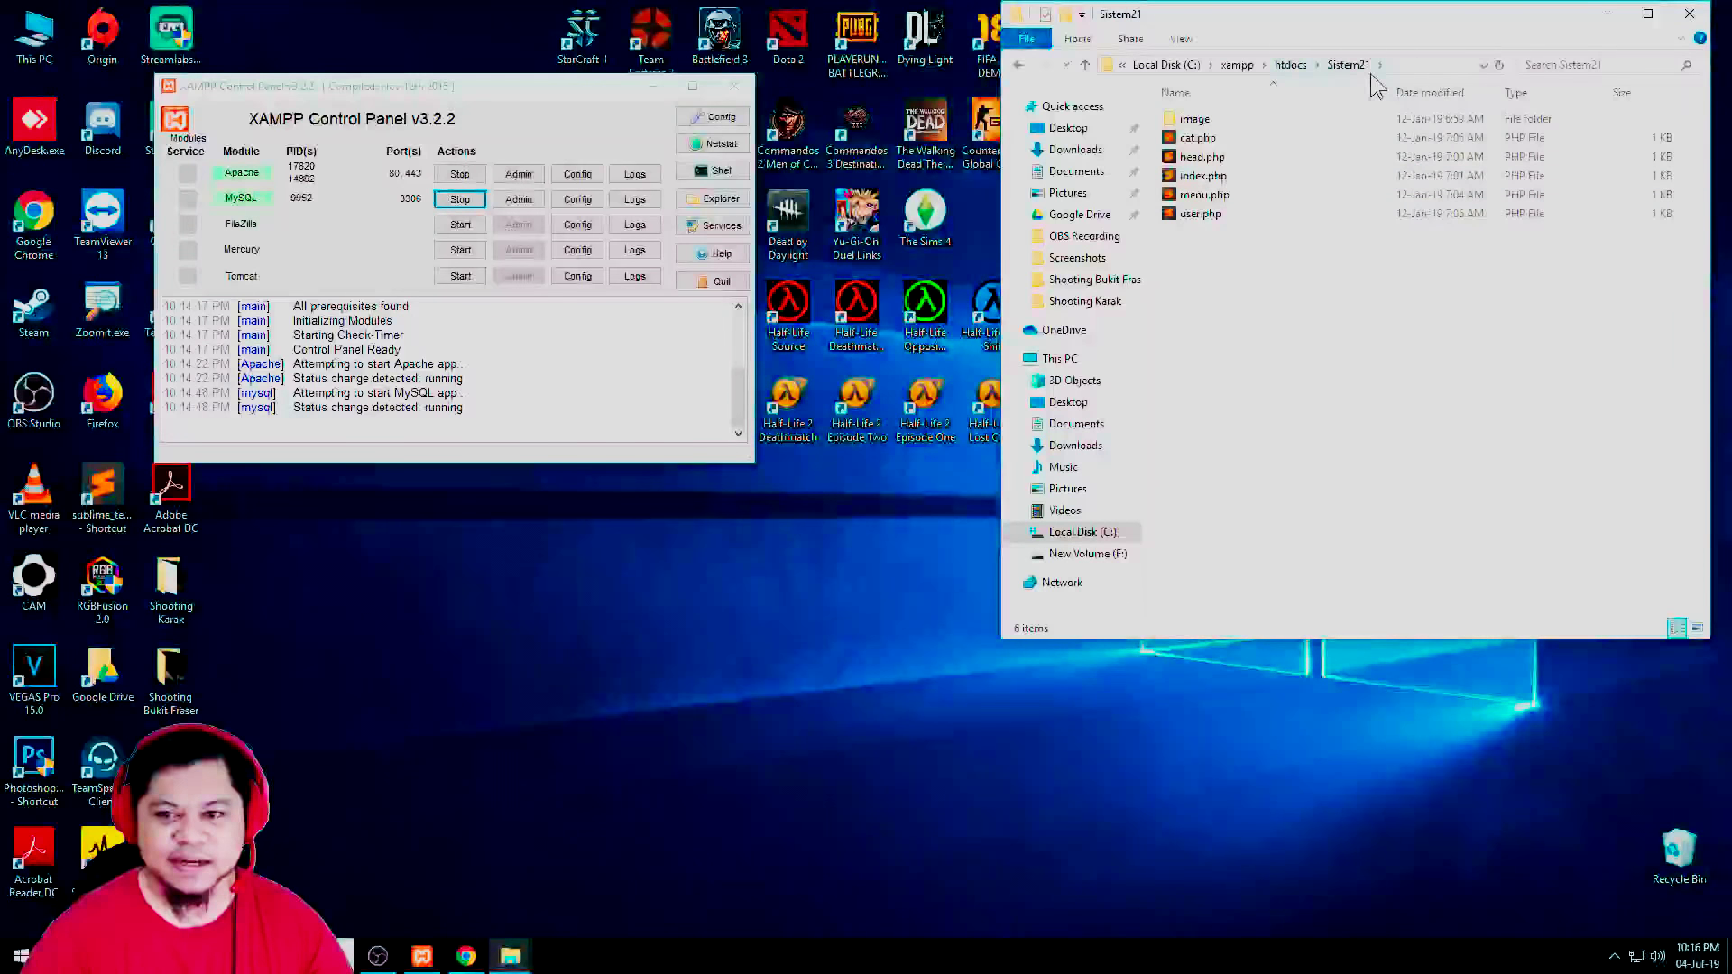
pyautogui.click(1412, 65)
pyautogui.click(1246, 65)
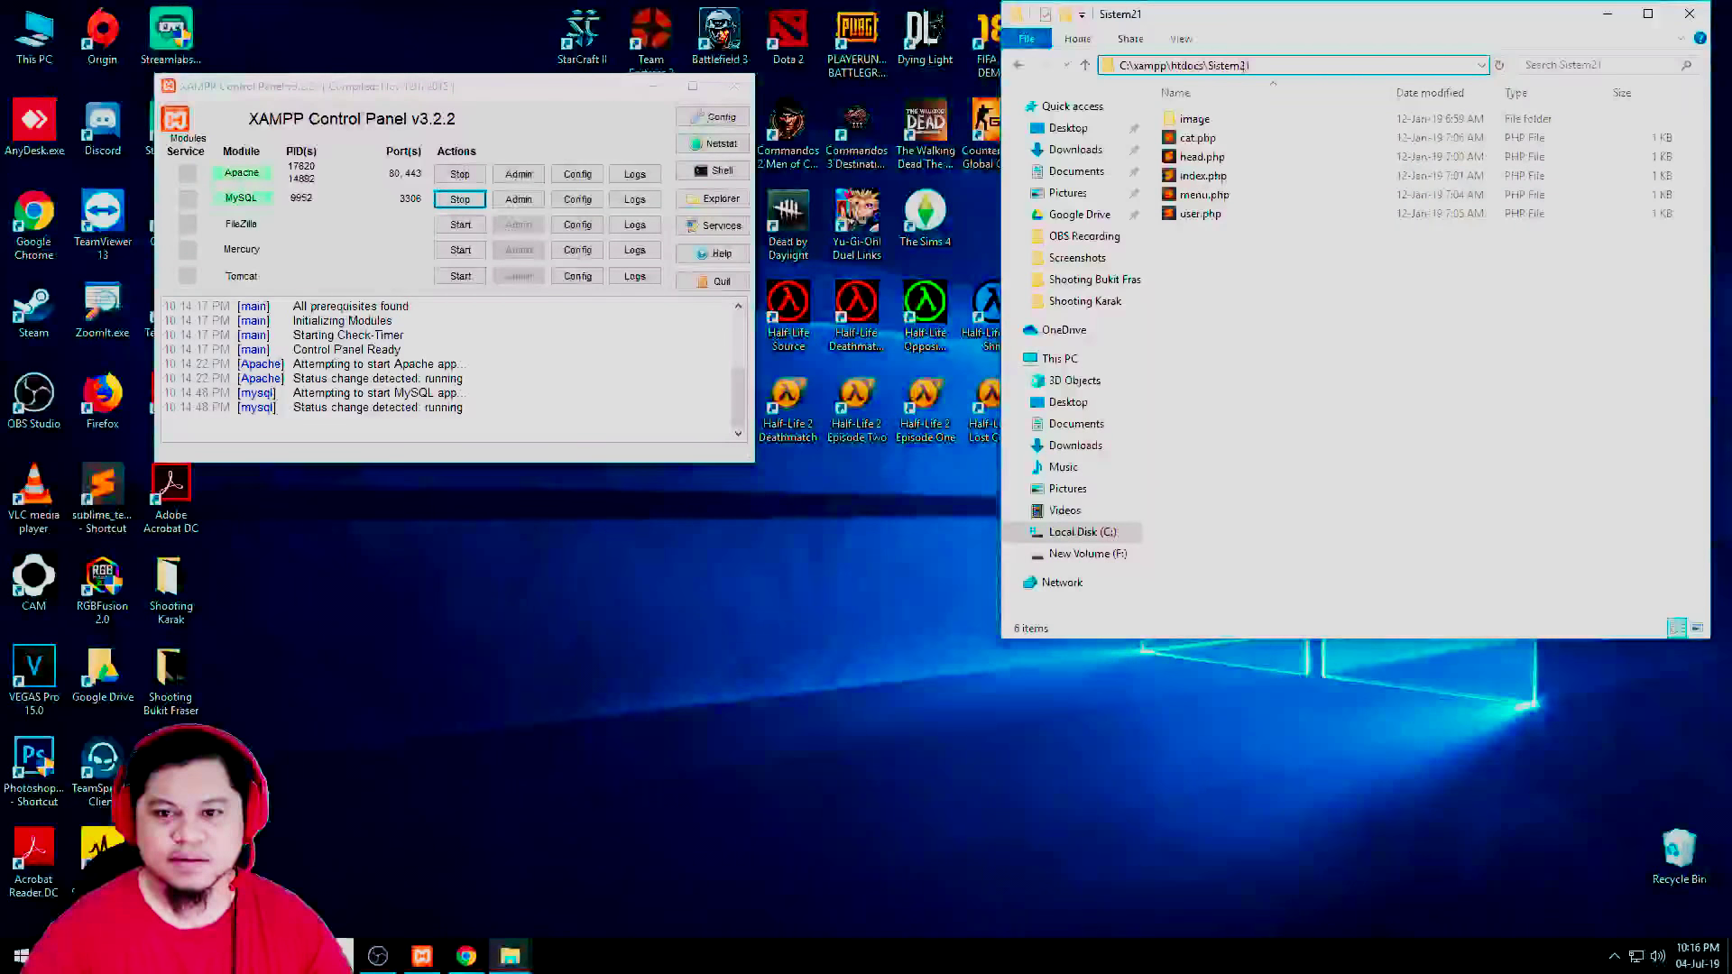
pyautogui.doubleClick(1211, 65)
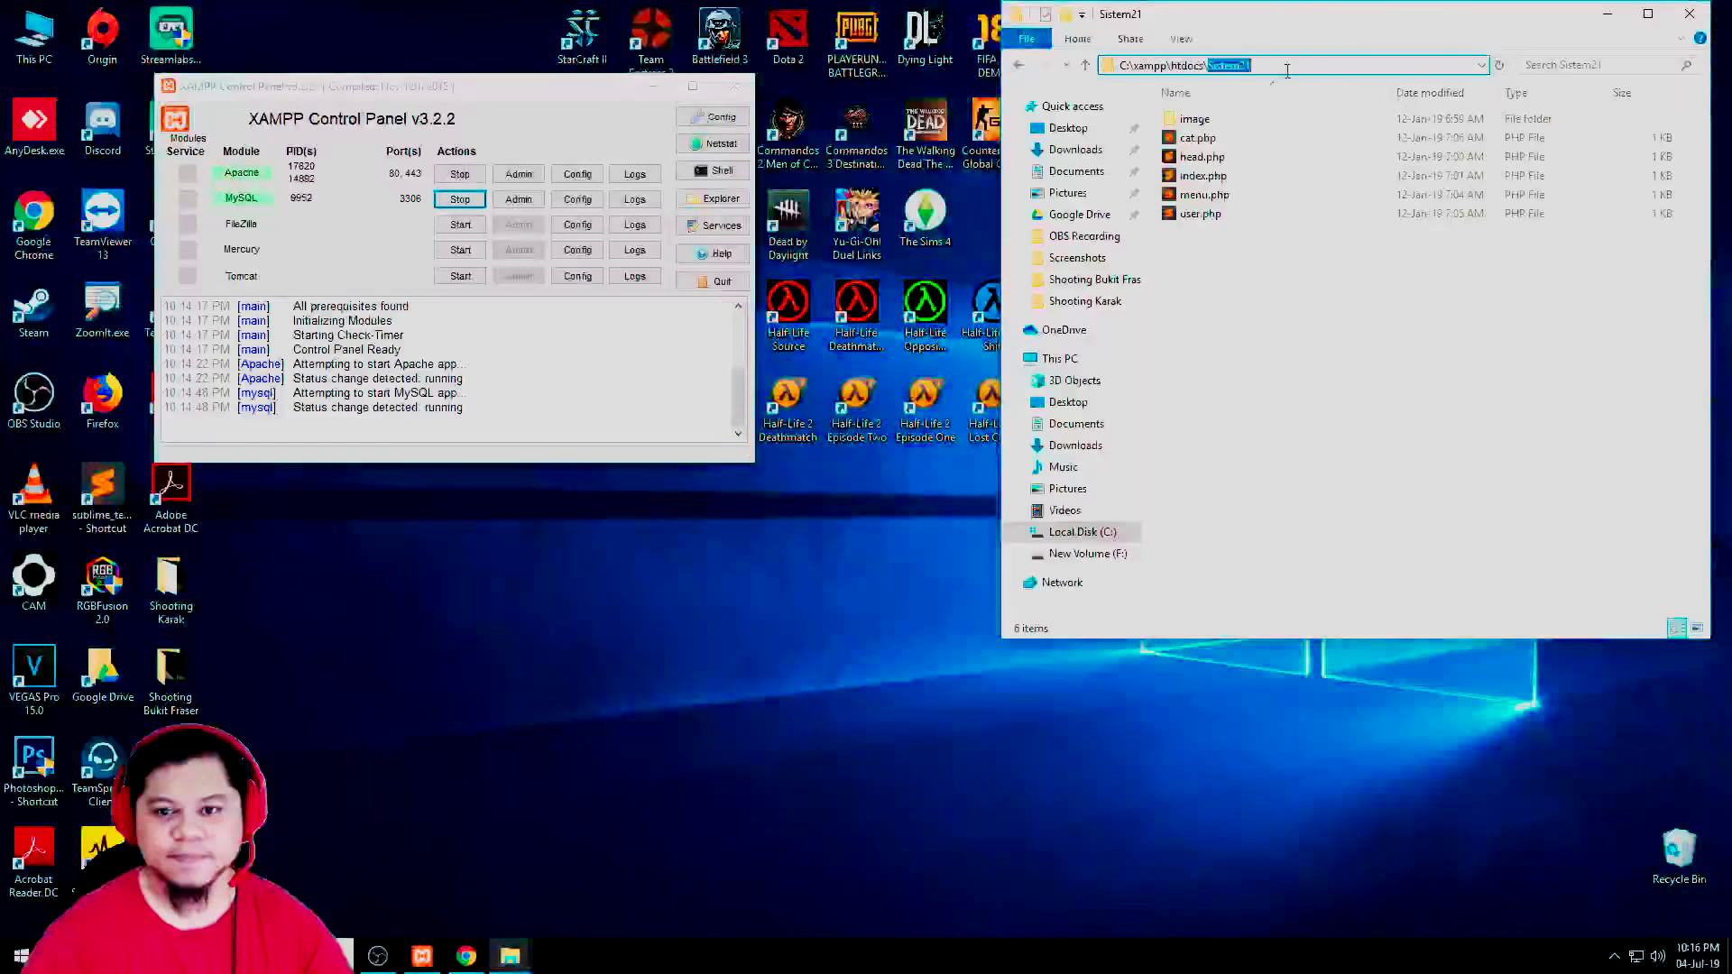
pyautogui.click(466, 956)
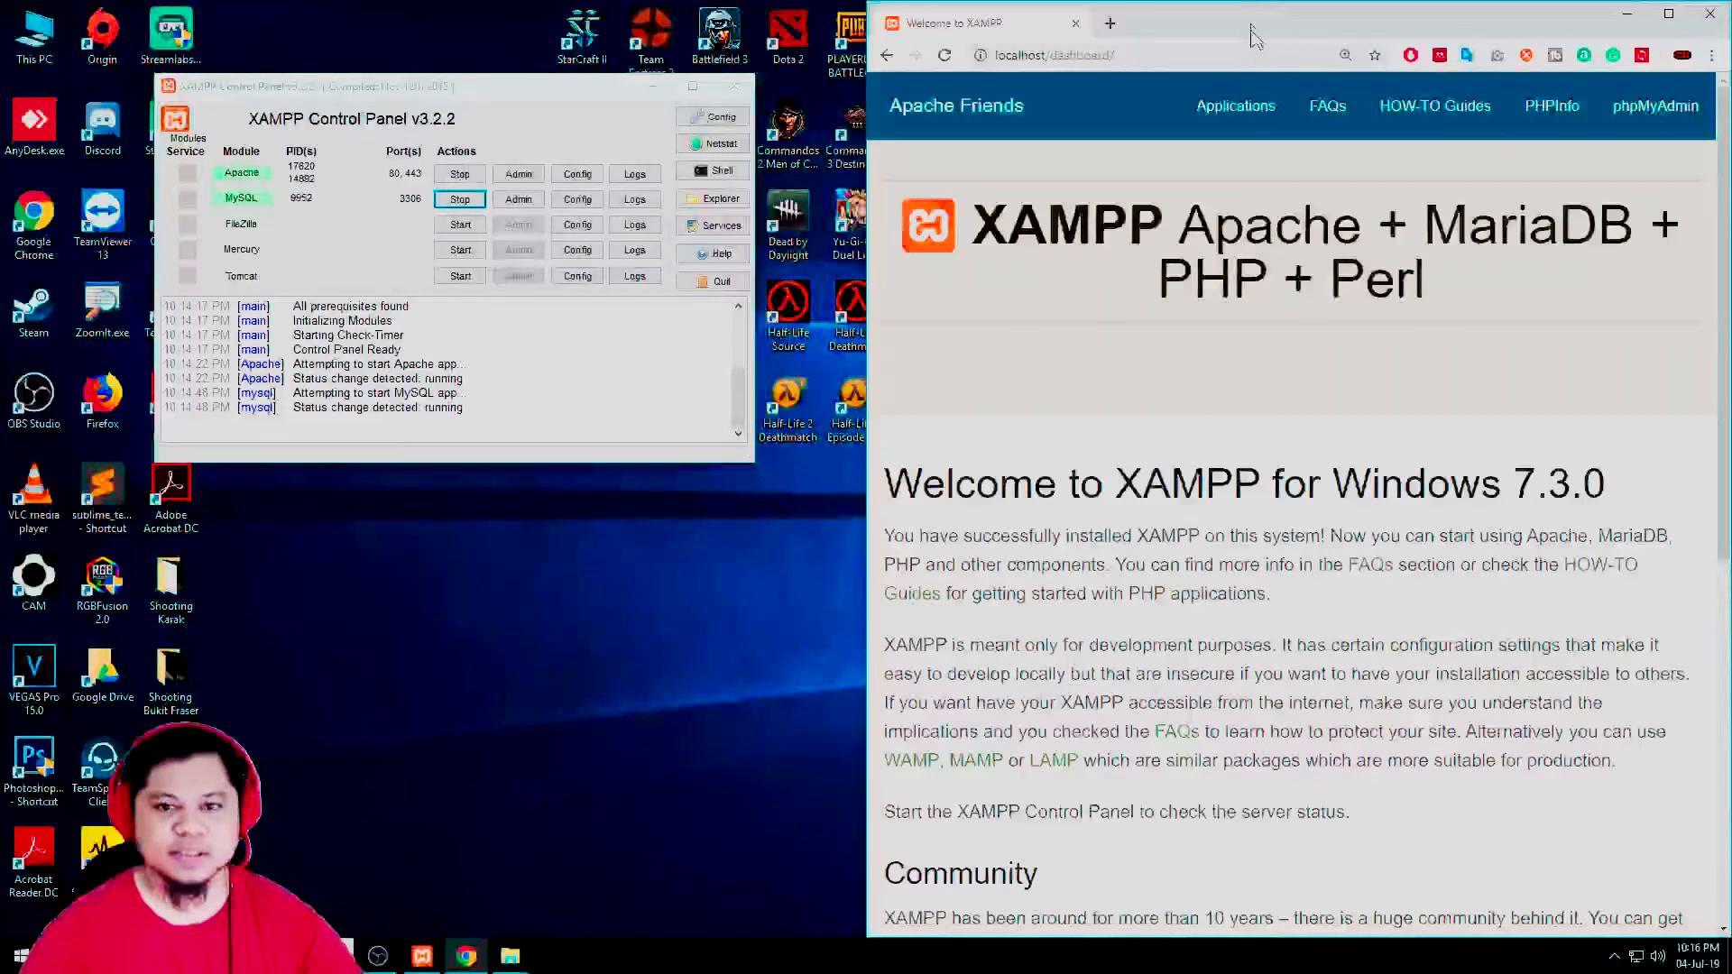
# Snap Chrome to the left half and load localhost/Sistem21
pyautogui.moveTo(1254, 36); pyautogui.dragTo(3, 37)
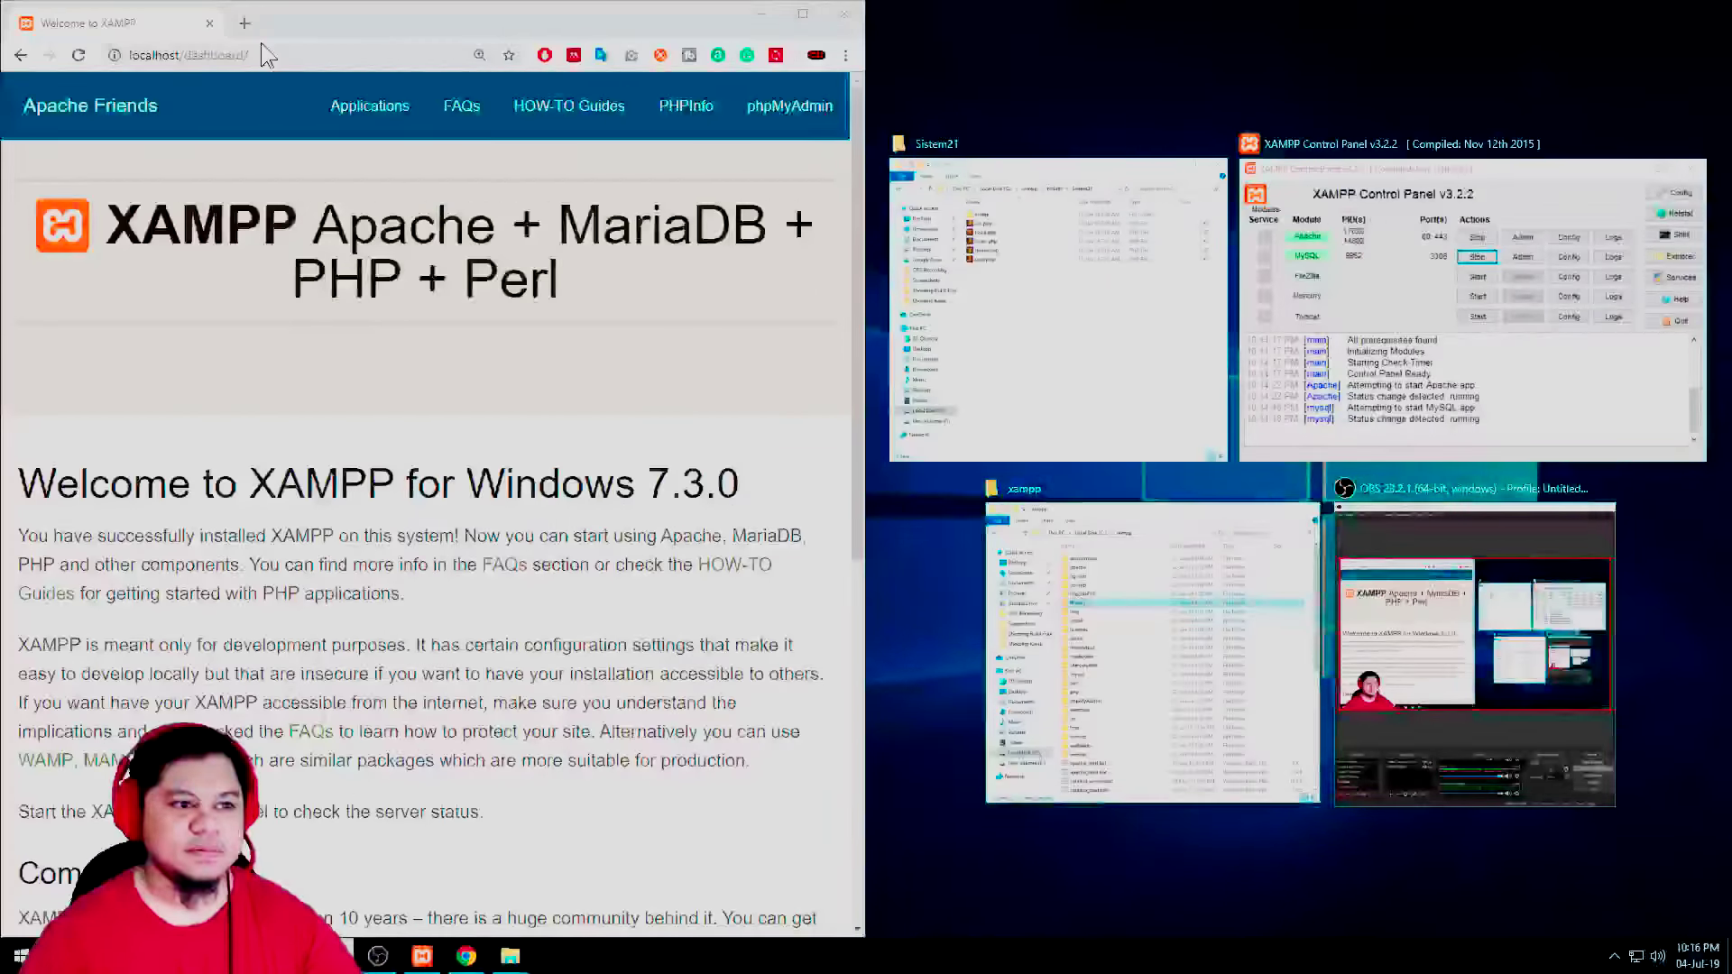
pyautogui.click(202, 56)
pyautogui.moveTo(187, 54); pyautogui.dragTo(249, 54)
pyautogui.write('Sistem21')
pyautogui.press('Return')
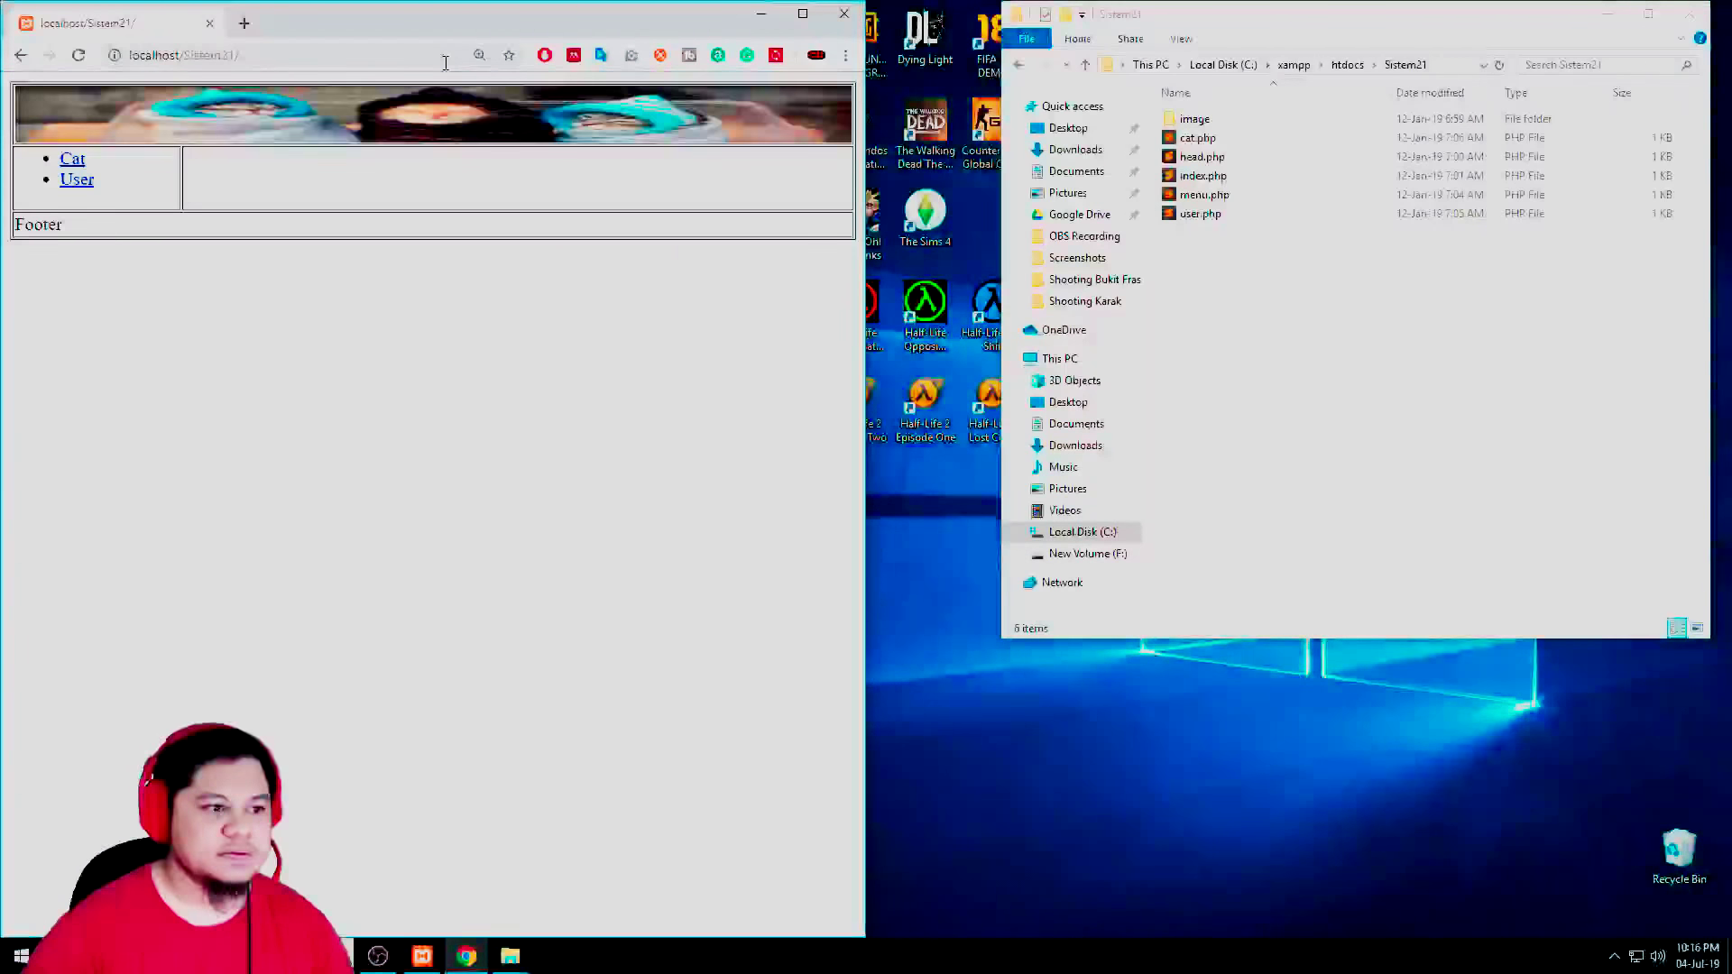
# Switch between the site's User and Cat pages, ending on the Cat page
pyautogui.click(82, 180)
pyautogui.click(72, 159)
pyautogui.click(76, 180)
pyautogui.click(74, 160)
pyautogui.click(77, 179)
pyautogui.click(72, 160)
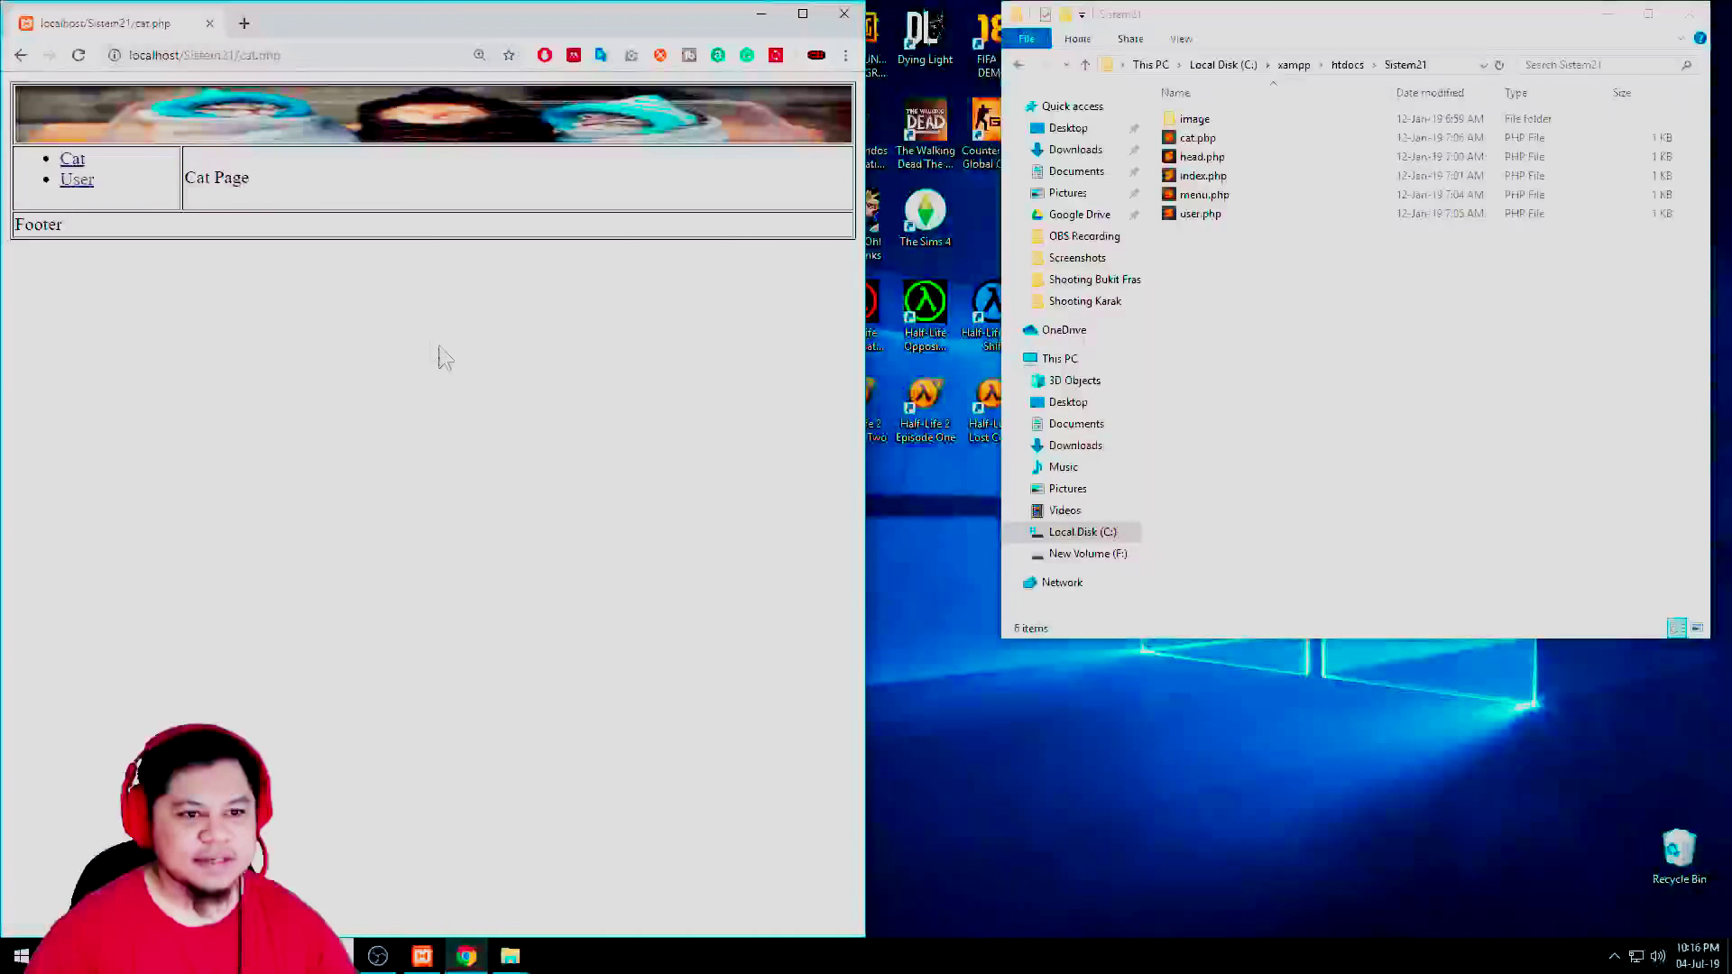
pyautogui.scroll(6, 451, 347)
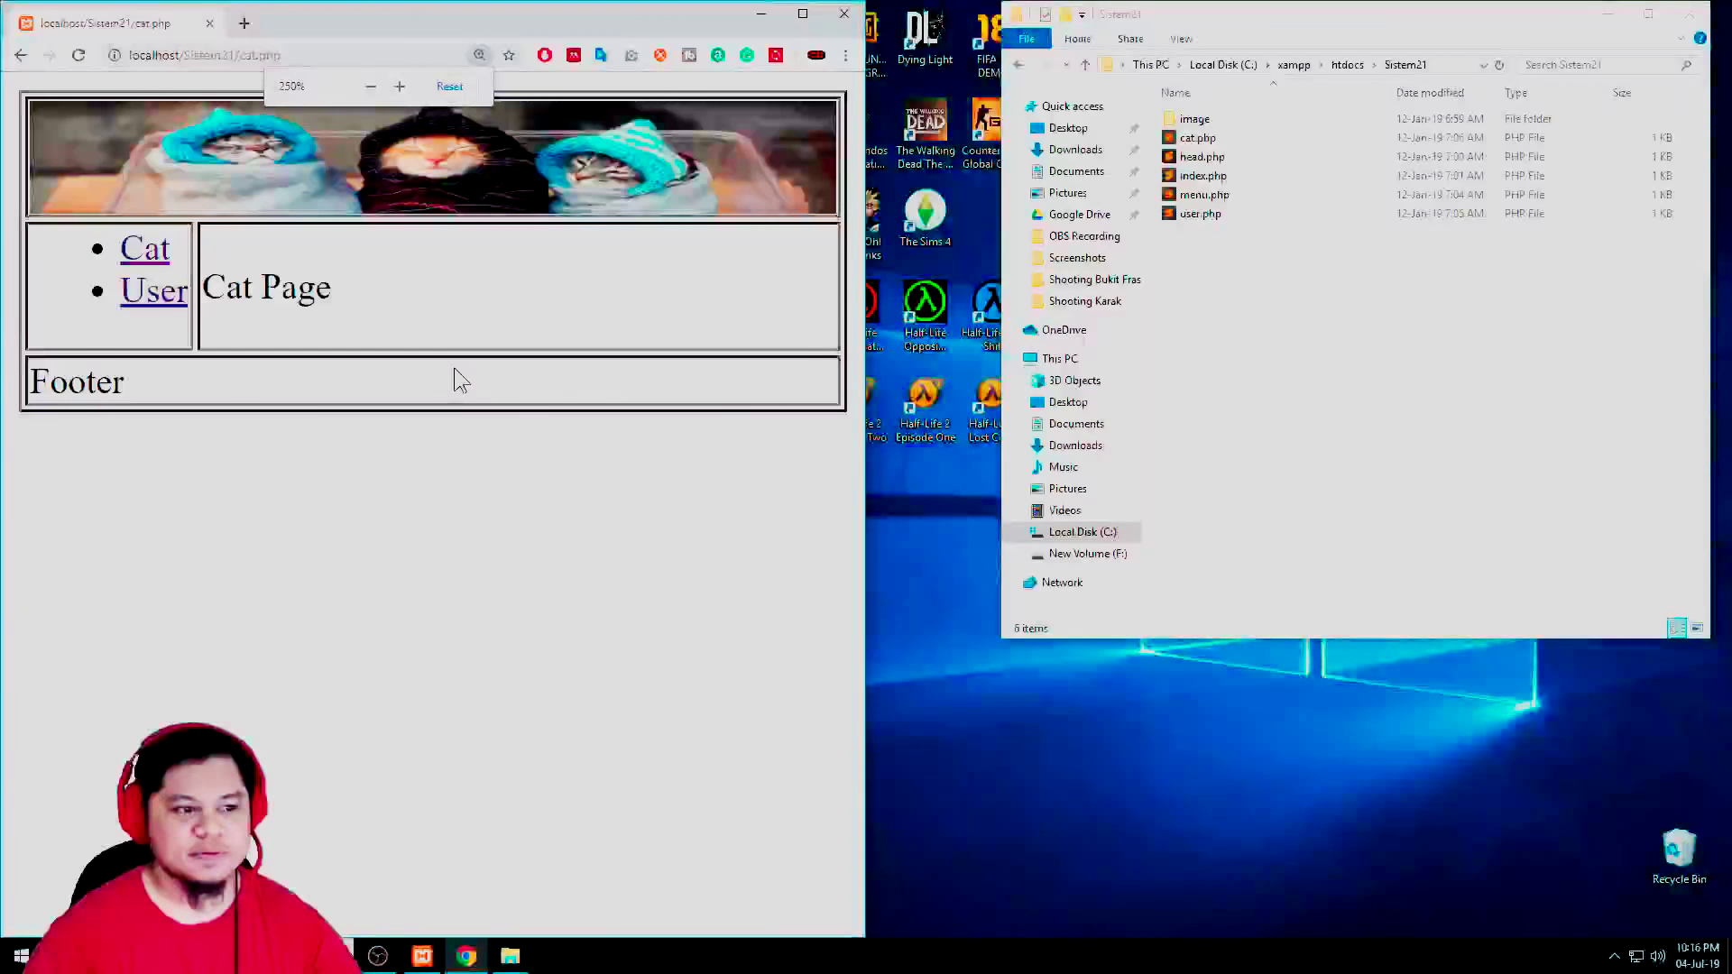
pyautogui.scroll(-1, 453, 366)
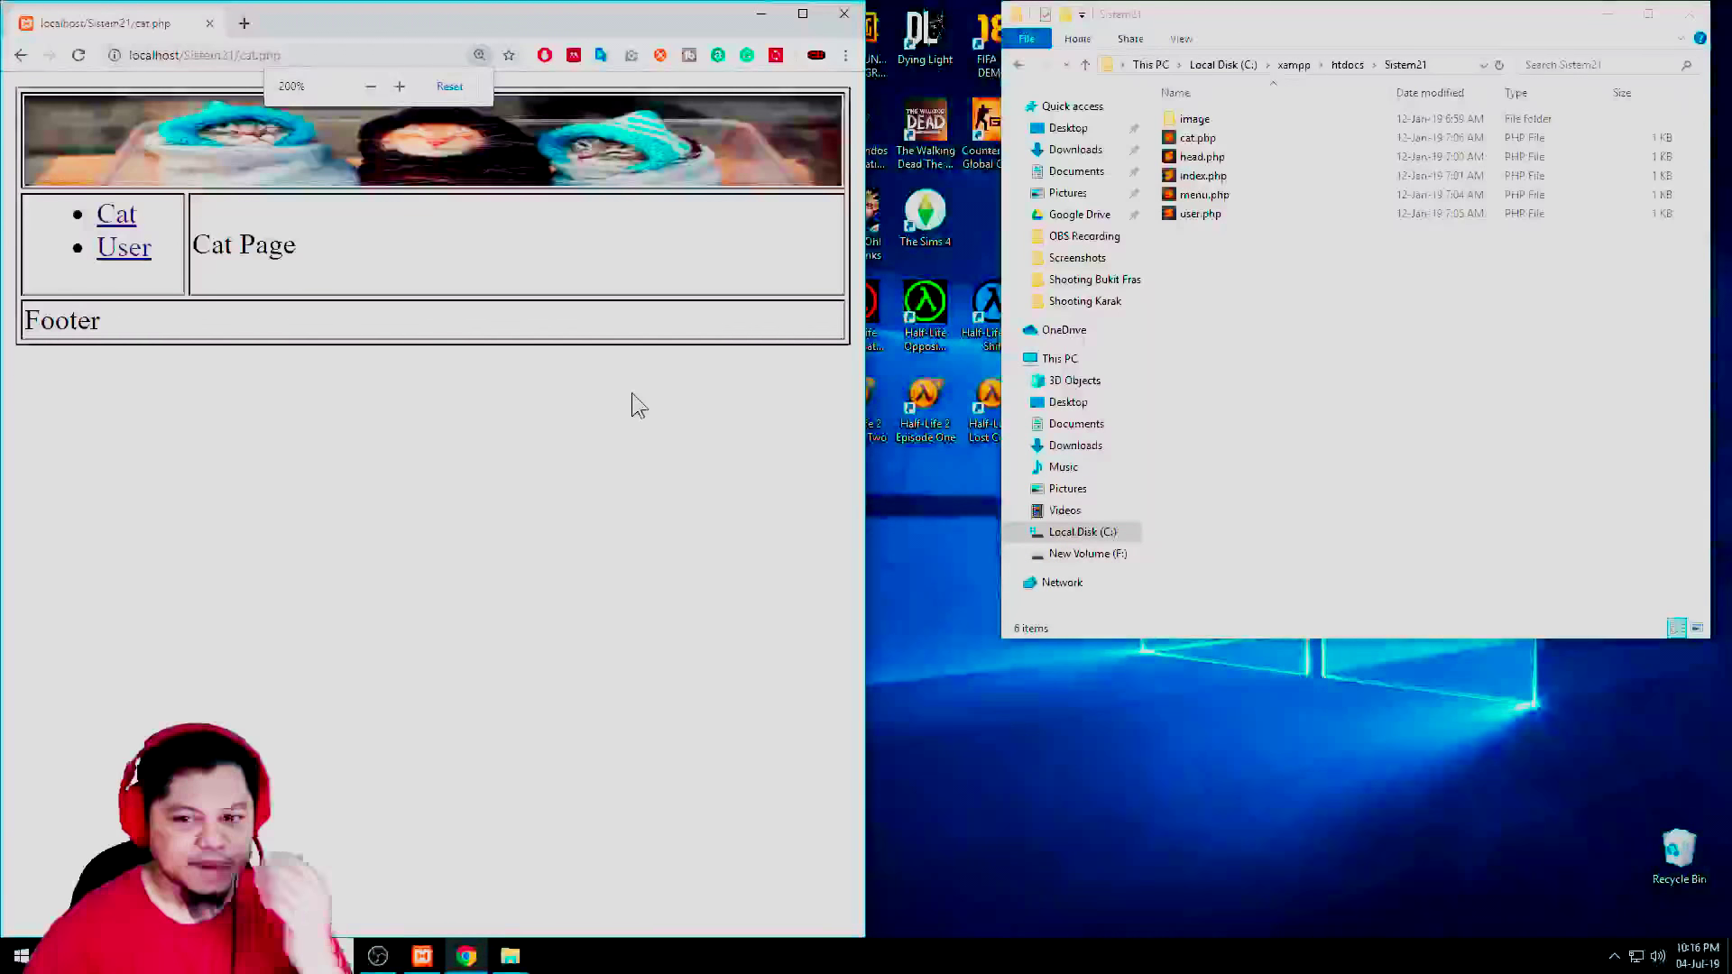
# Minimize XAMPP Control Panel and open a new browser tab
pyautogui.click(1214, 271)
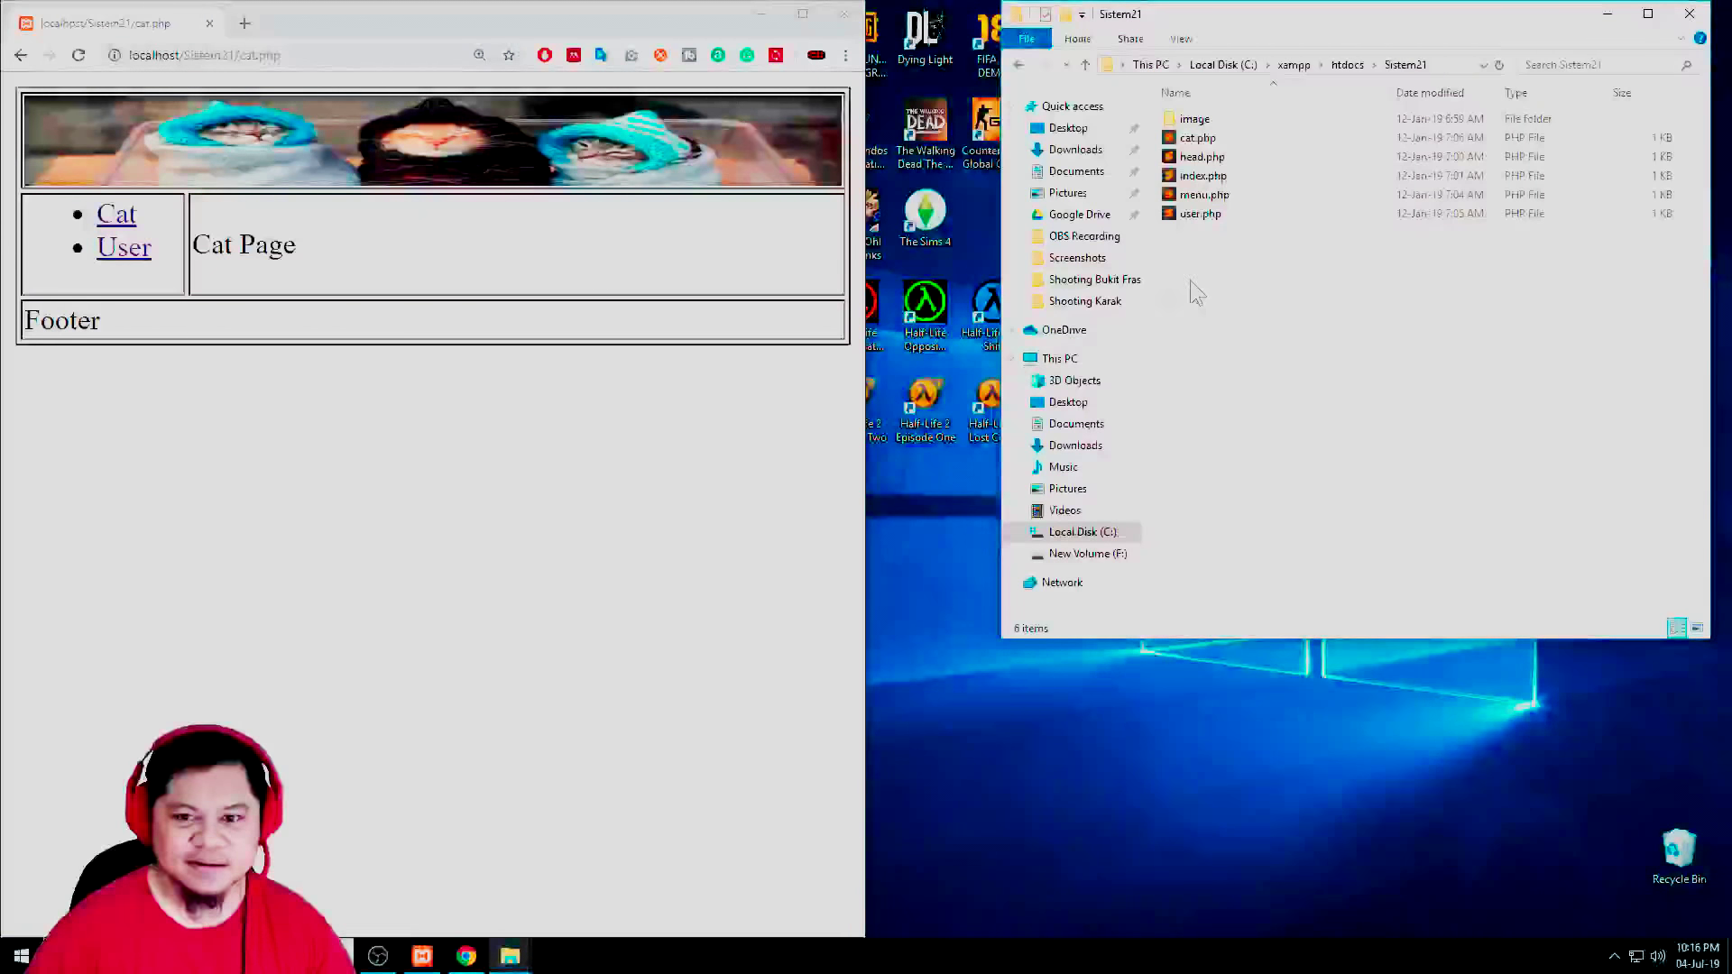
pyautogui.click(421, 956)
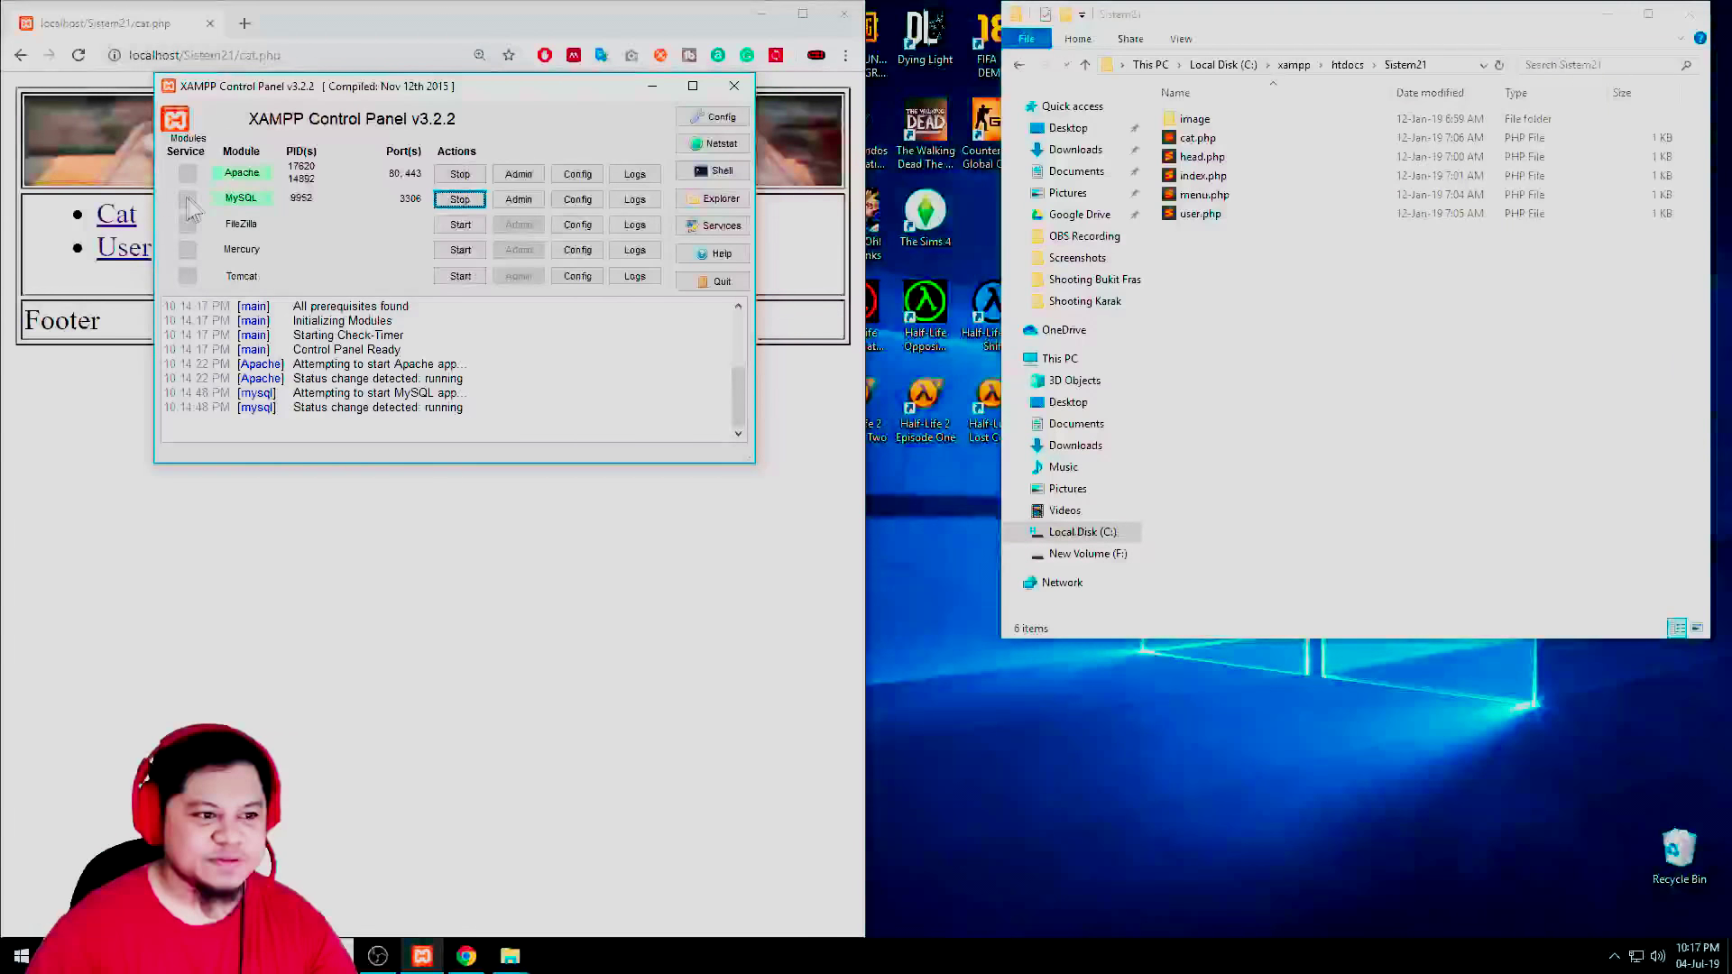
pyautogui.click(662, 88)
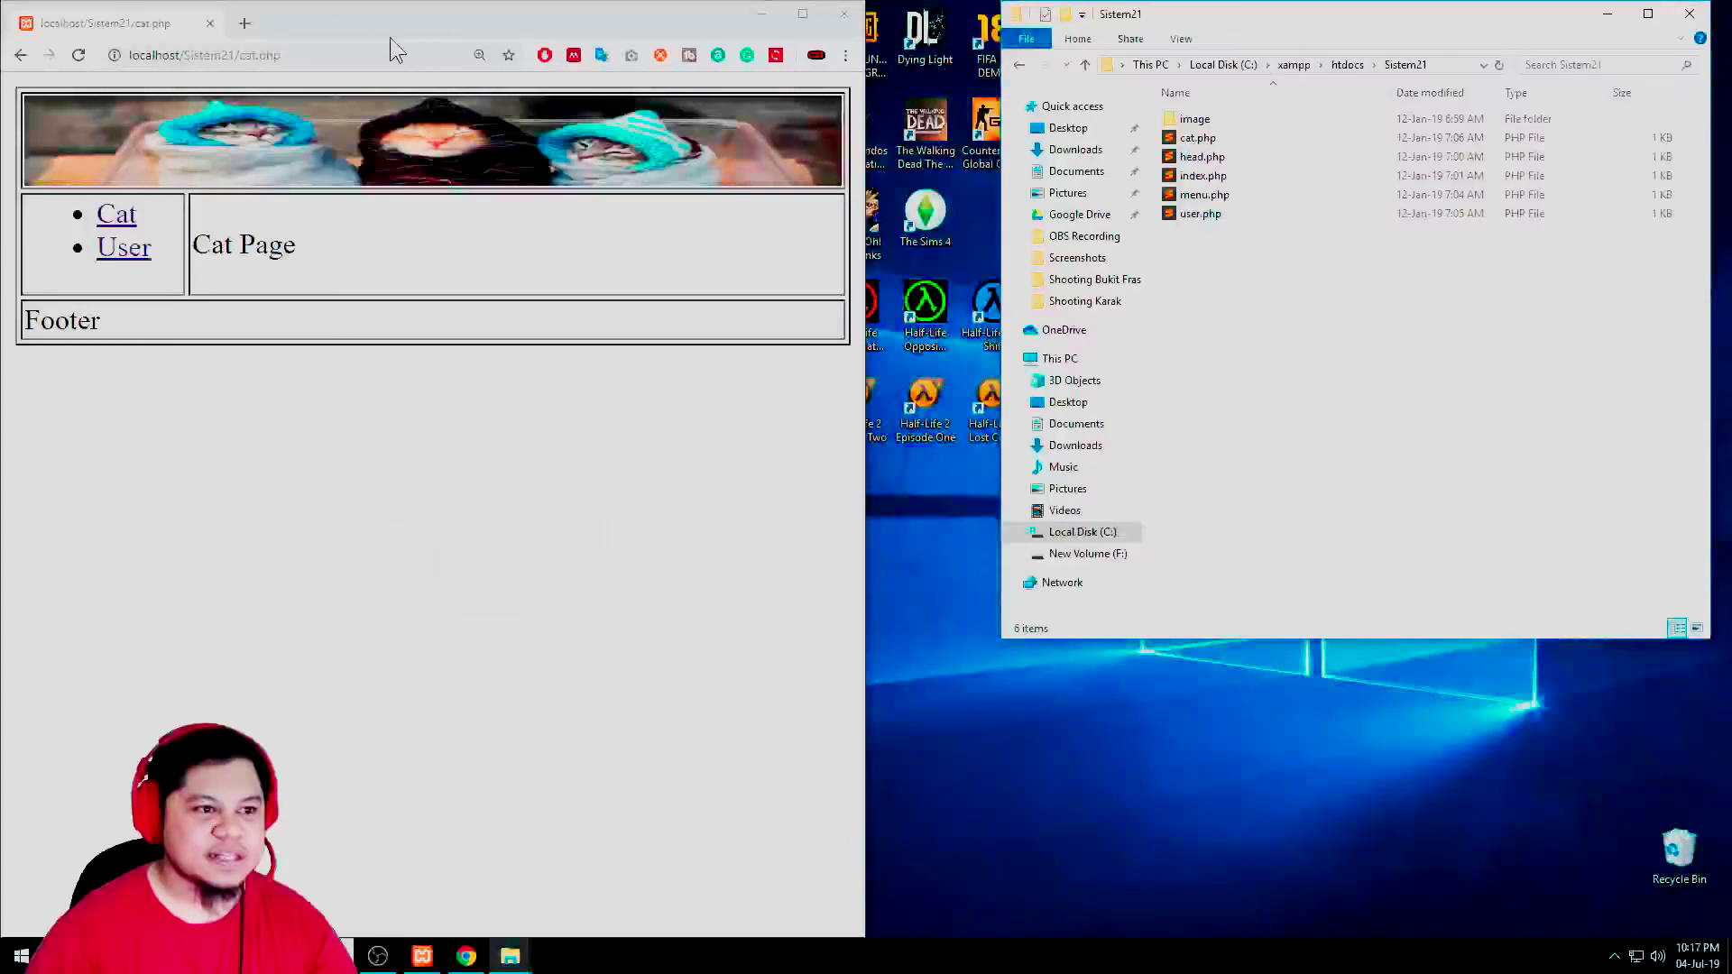
pyautogui.click(243, 23)
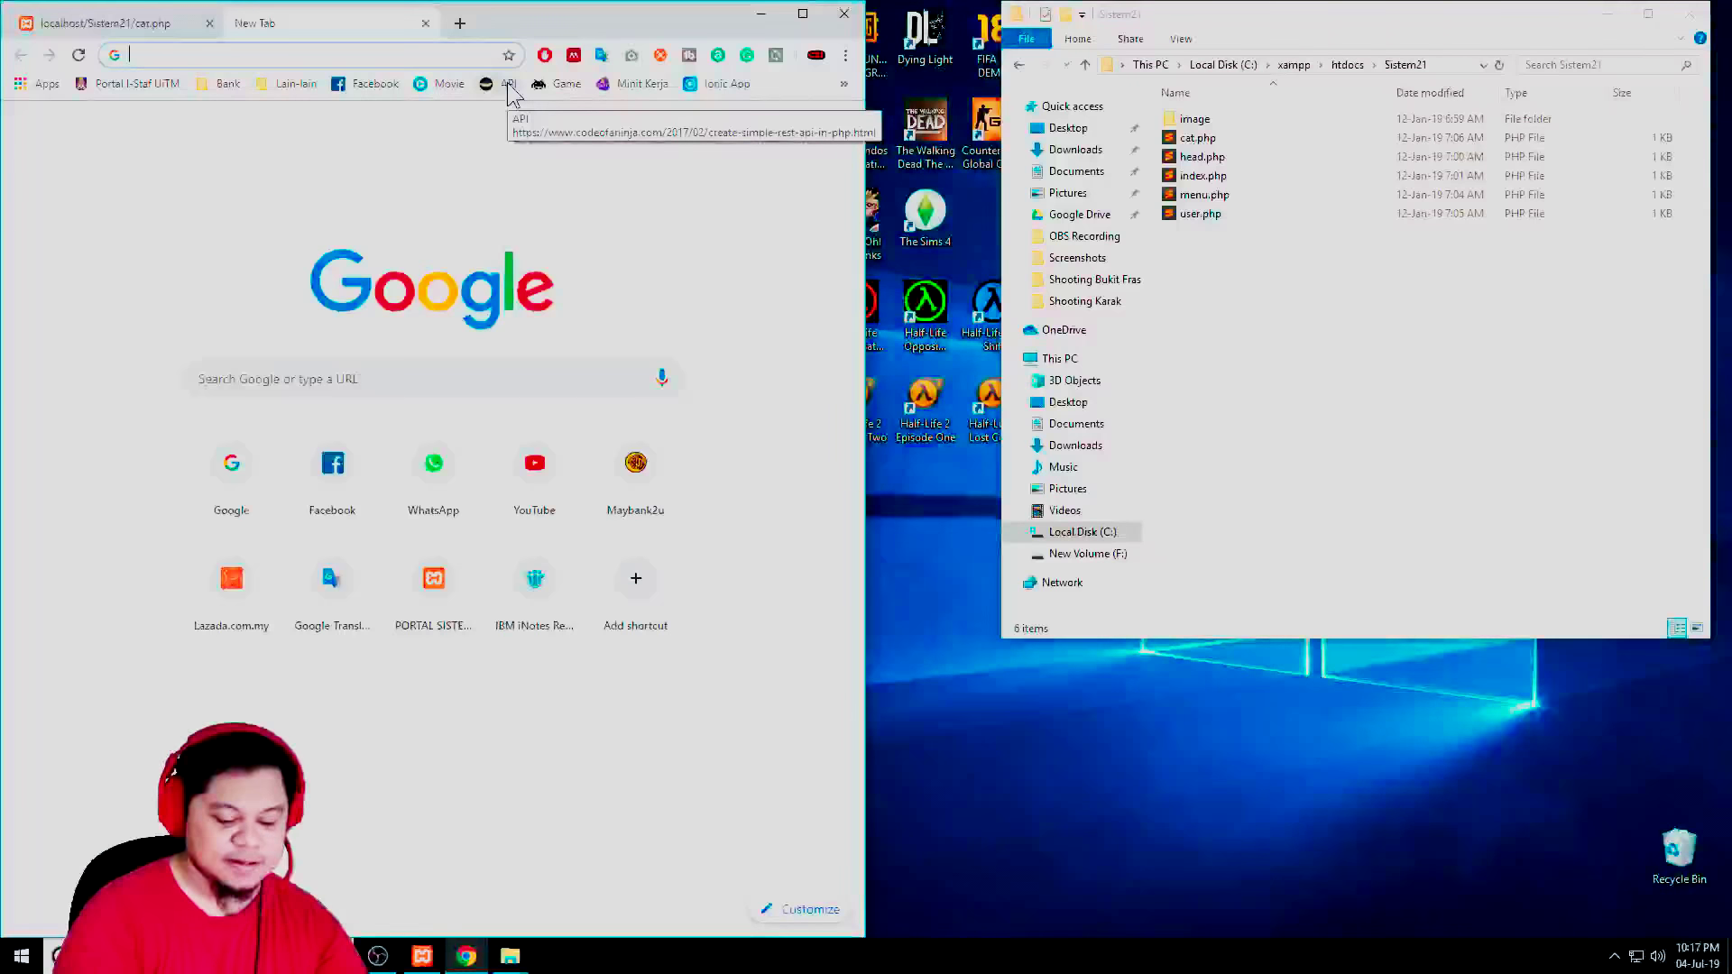
# Load localhost/phpmyadmin full screen and create a database named sistem21
pyautogui.write('localhost/')
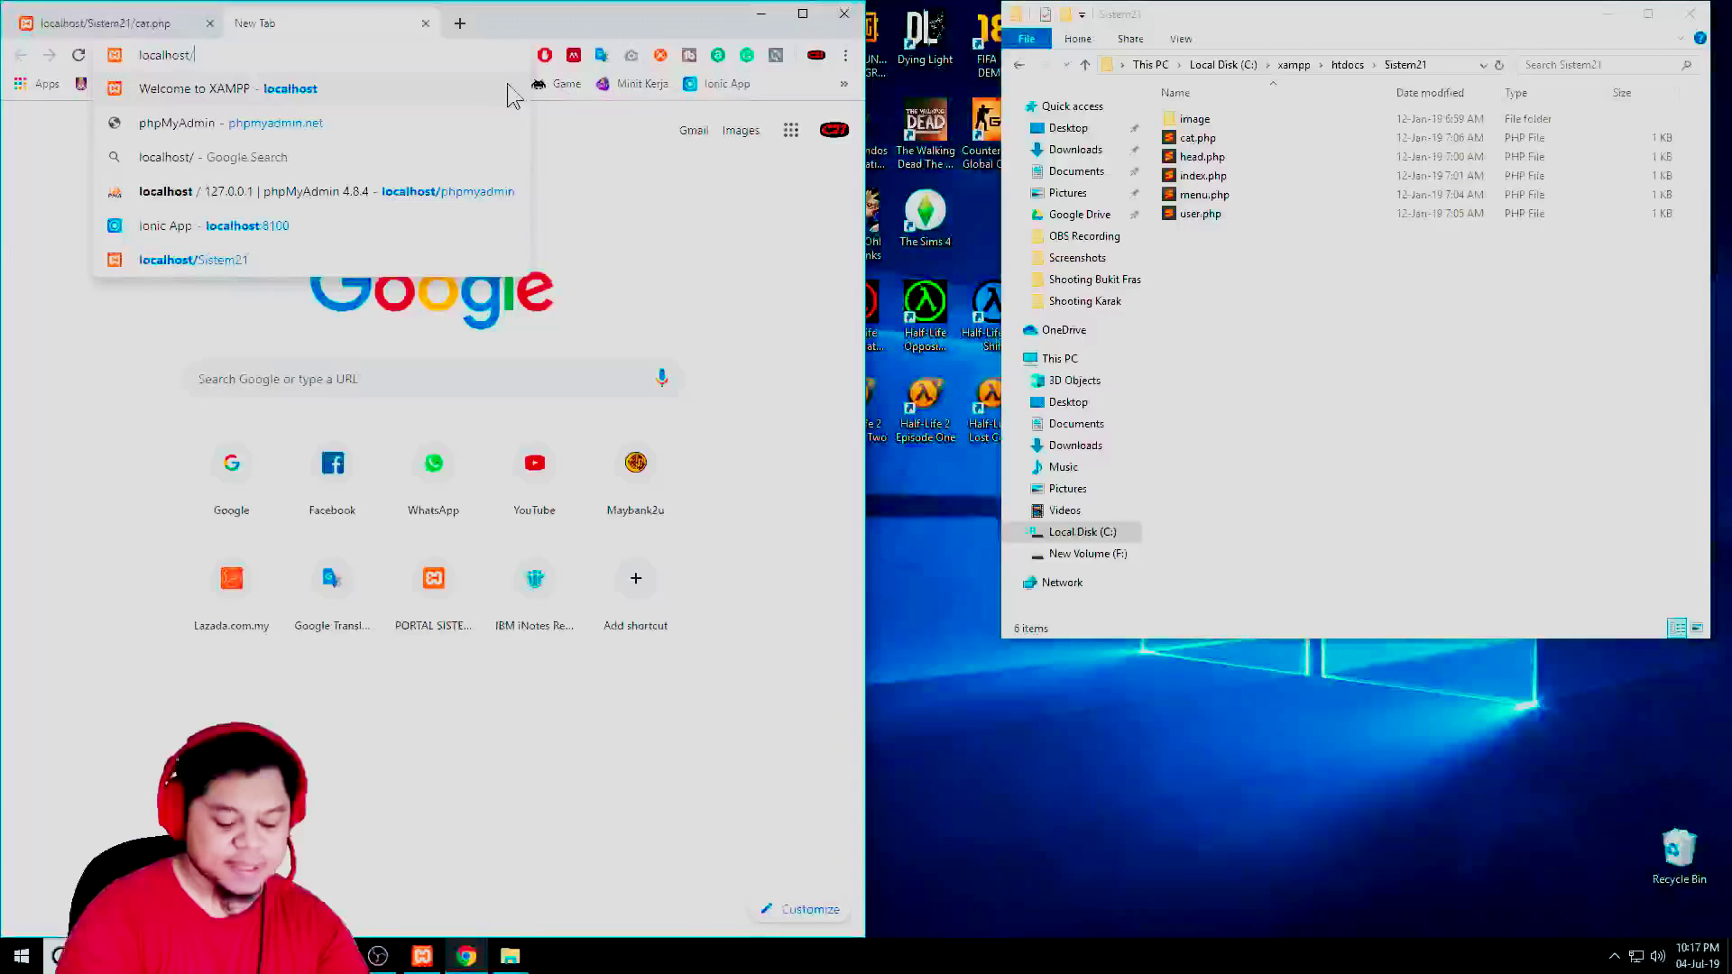
pyautogui.write('php')
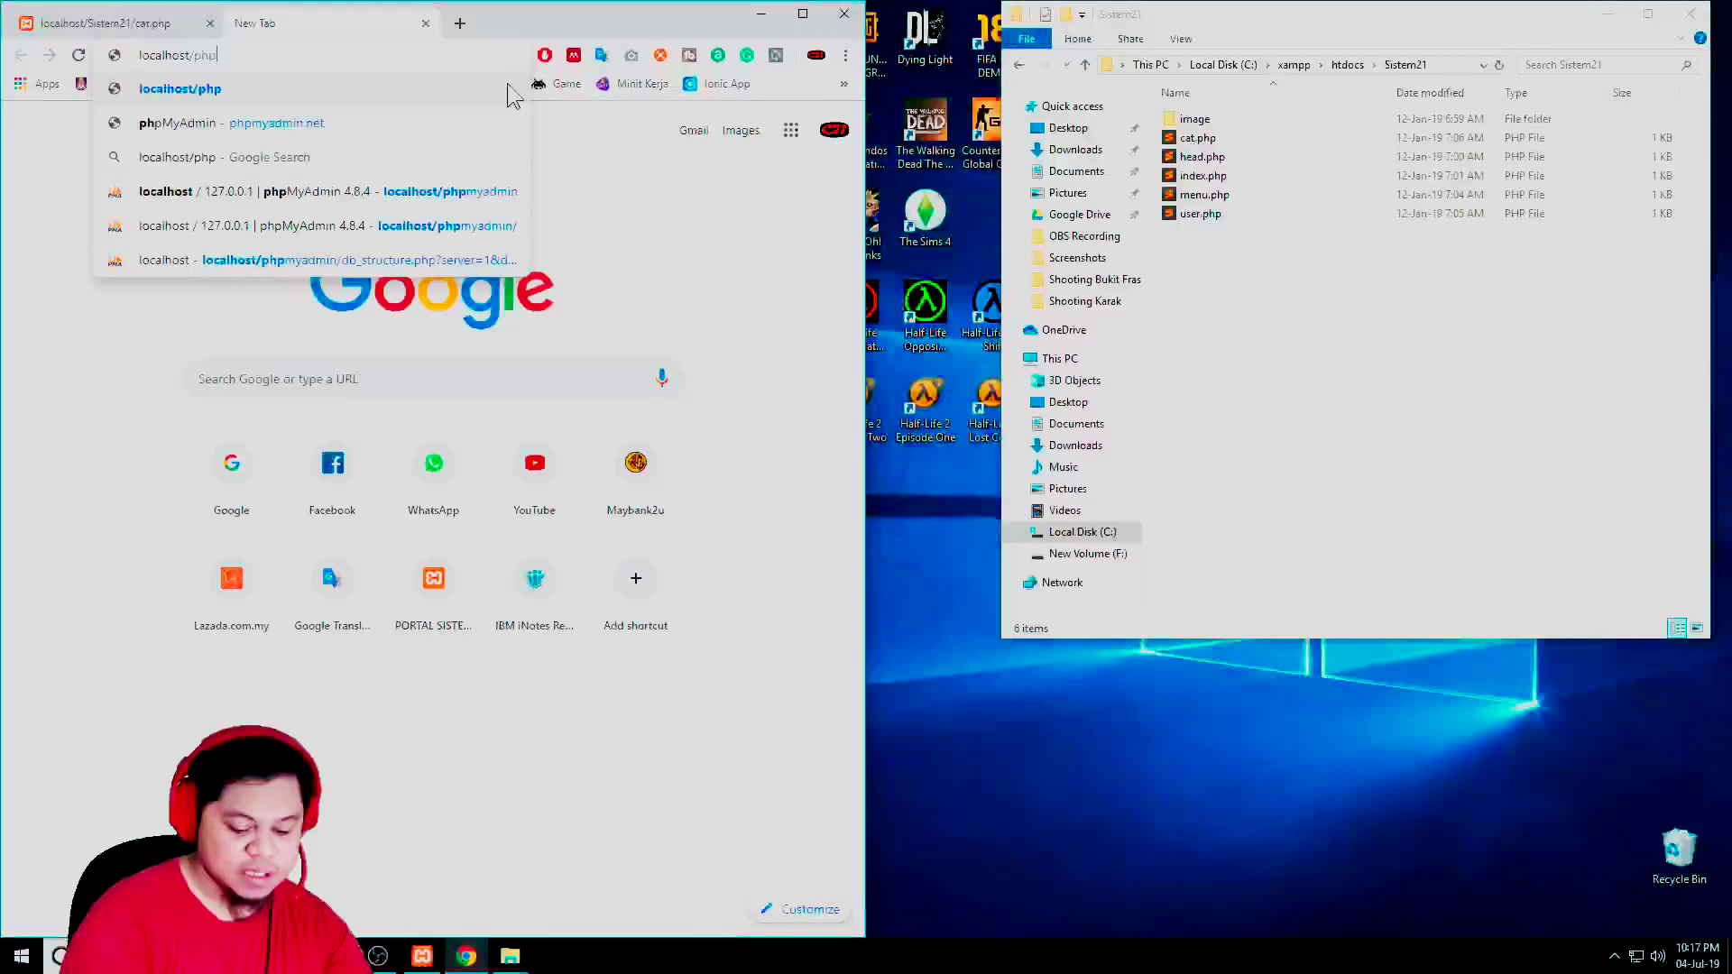
pyautogui.write('myadmin')
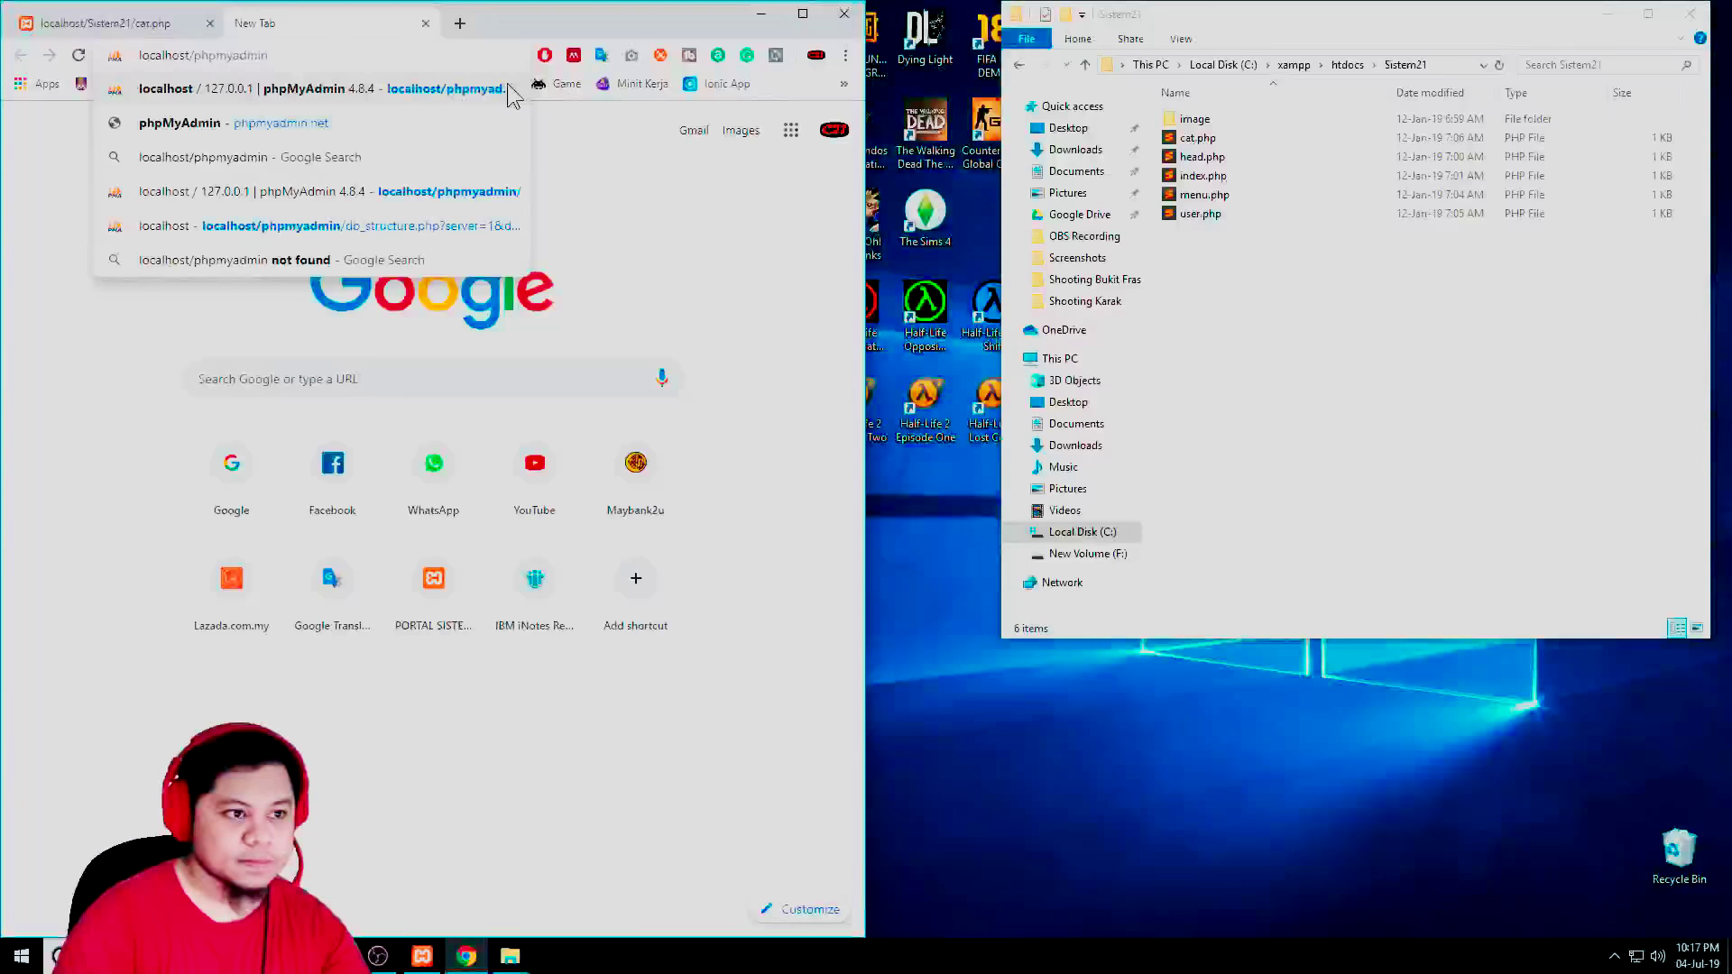
pyautogui.press('Return')
pyautogui.press('super+Up')
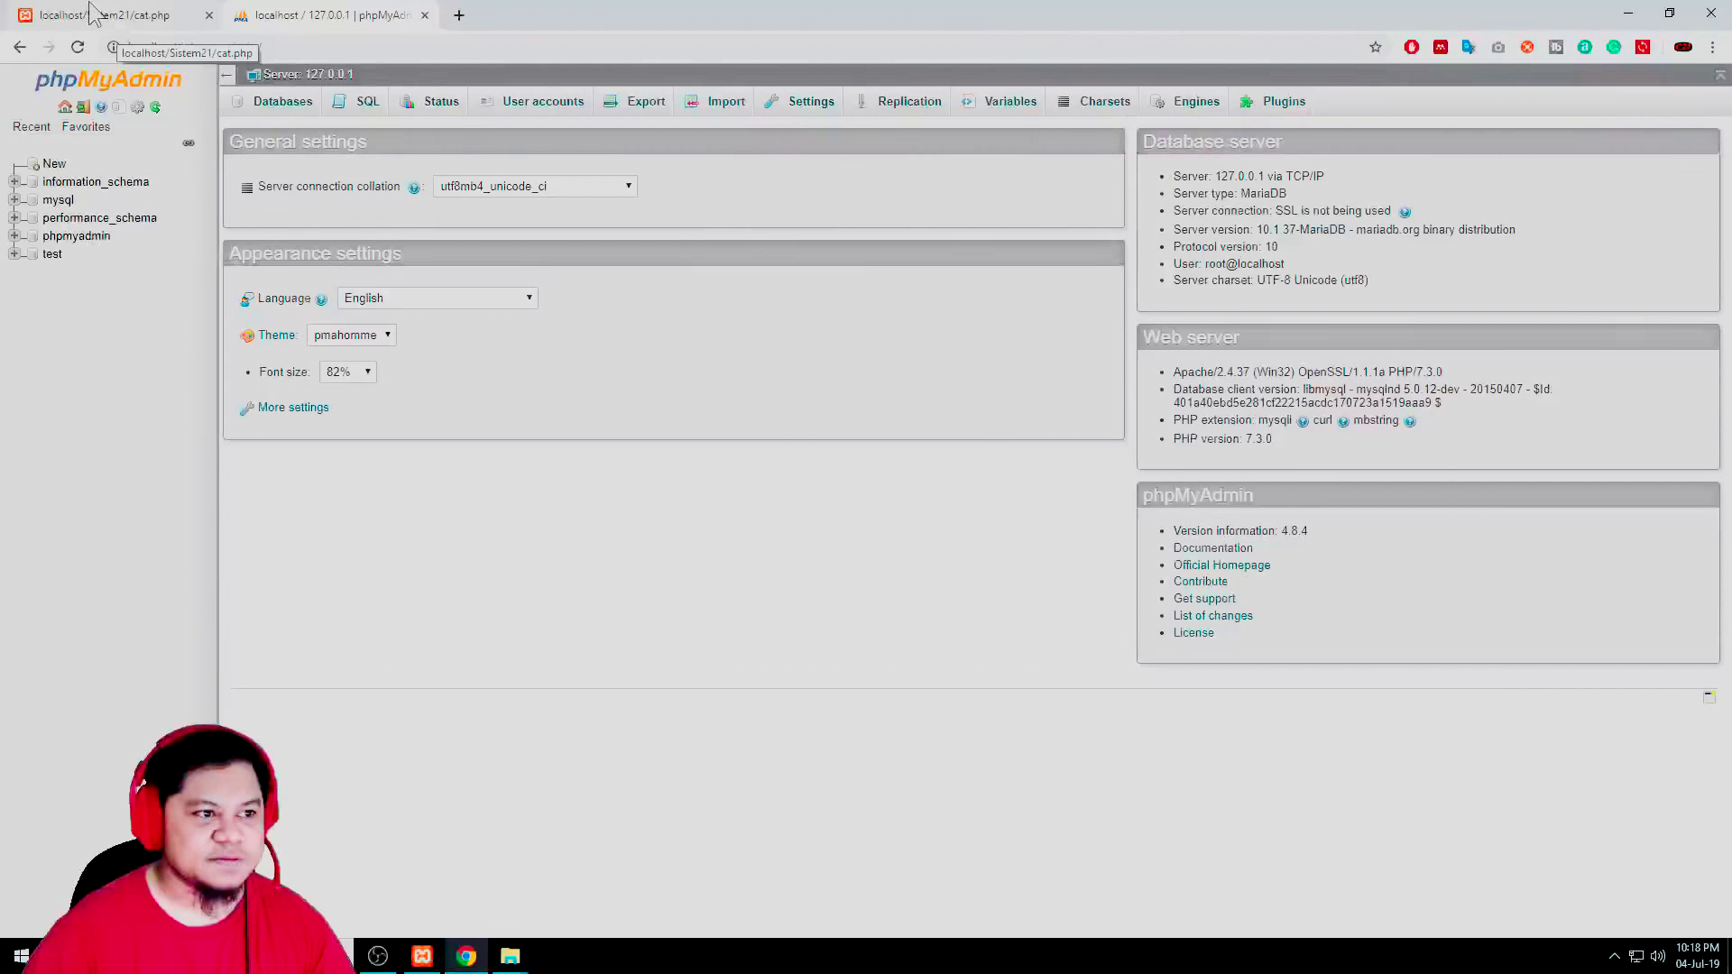
pyautogui.click(54, 164)
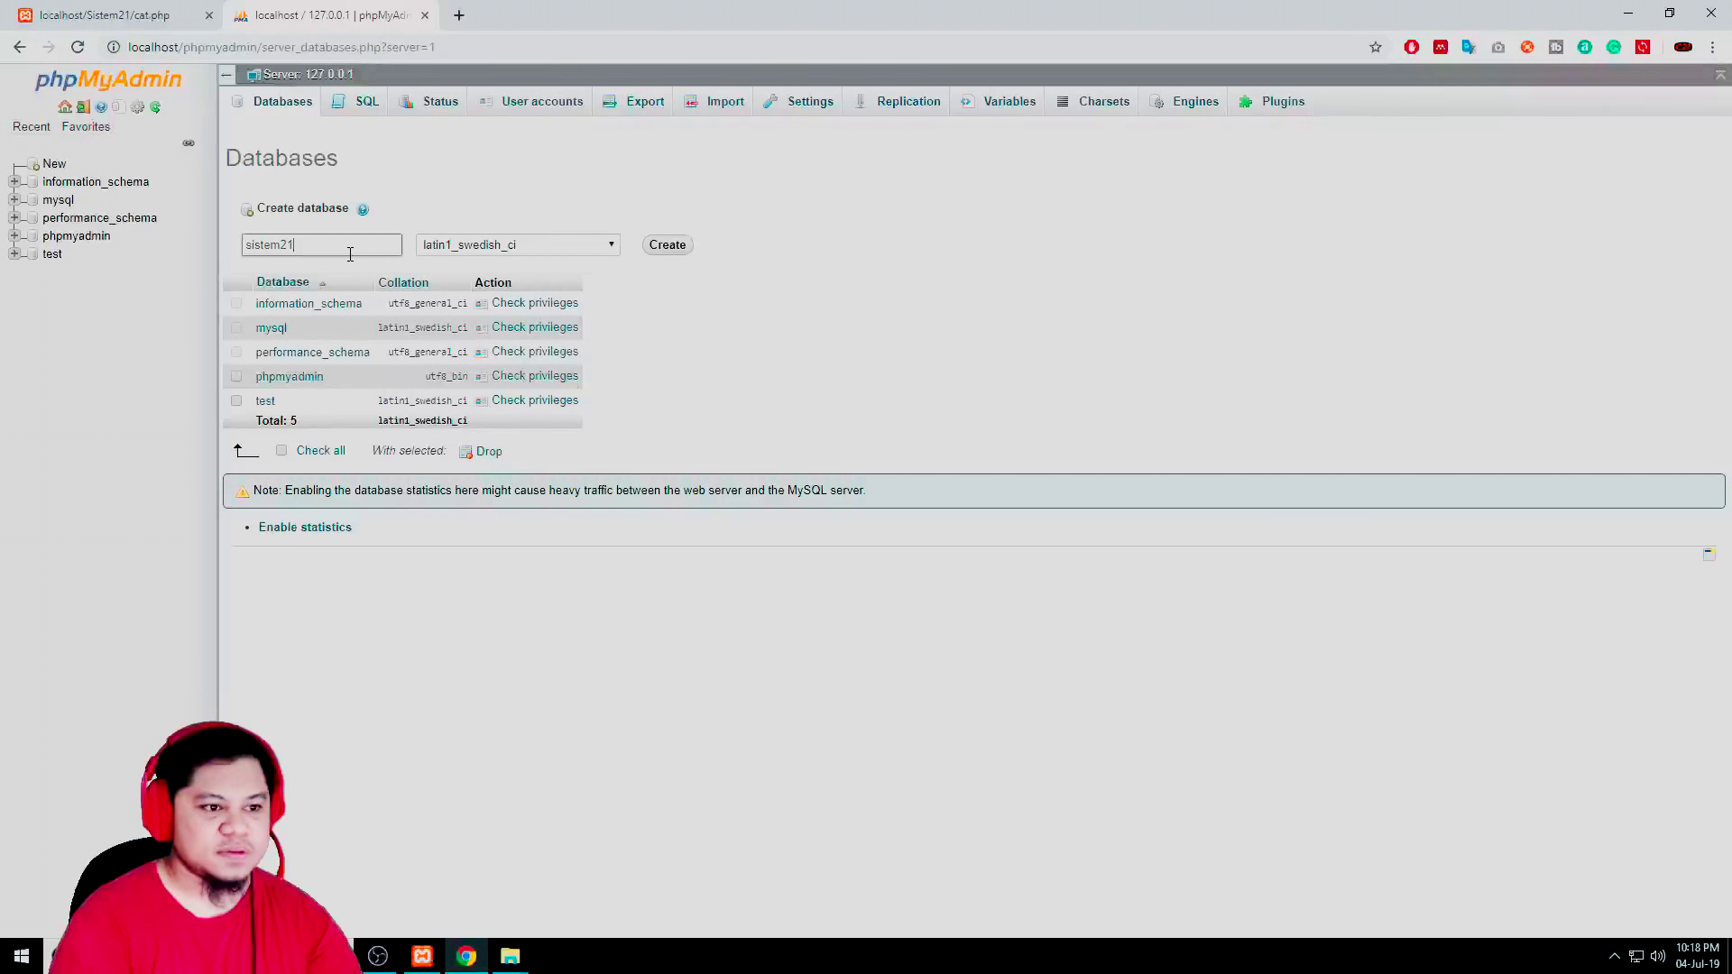
pyautogui.click(668, 252)
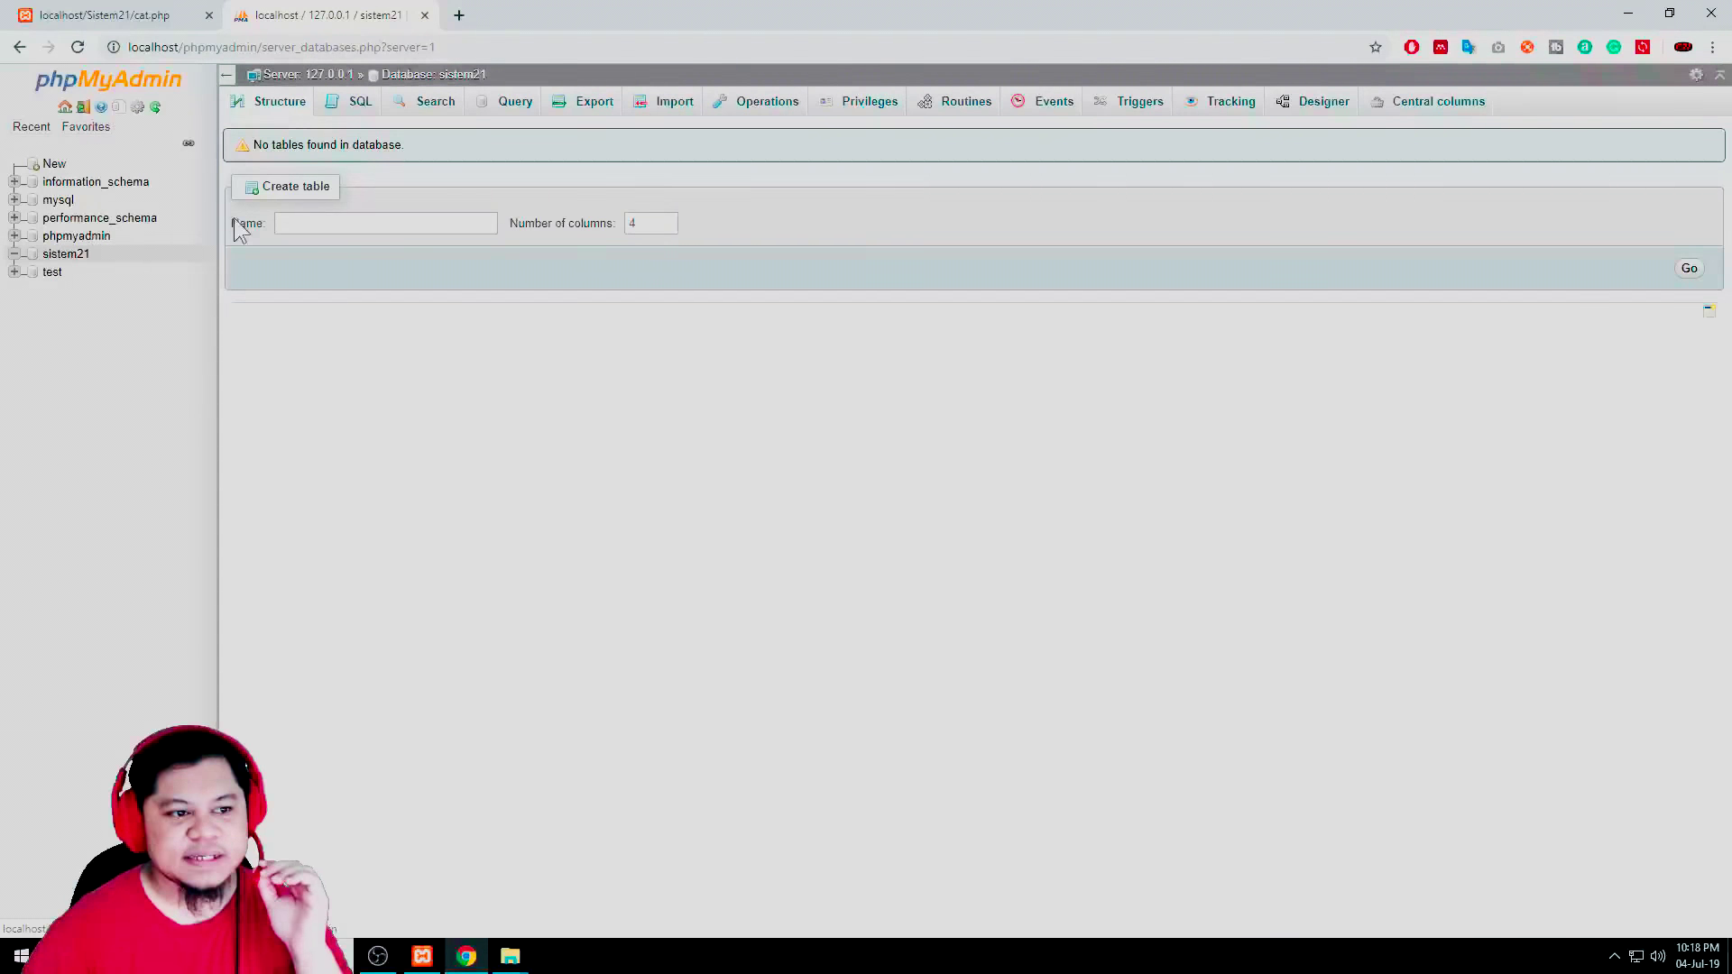
# Enter user as the table name with 4 columns in the Create table form
pyautogui.click(369, 223)
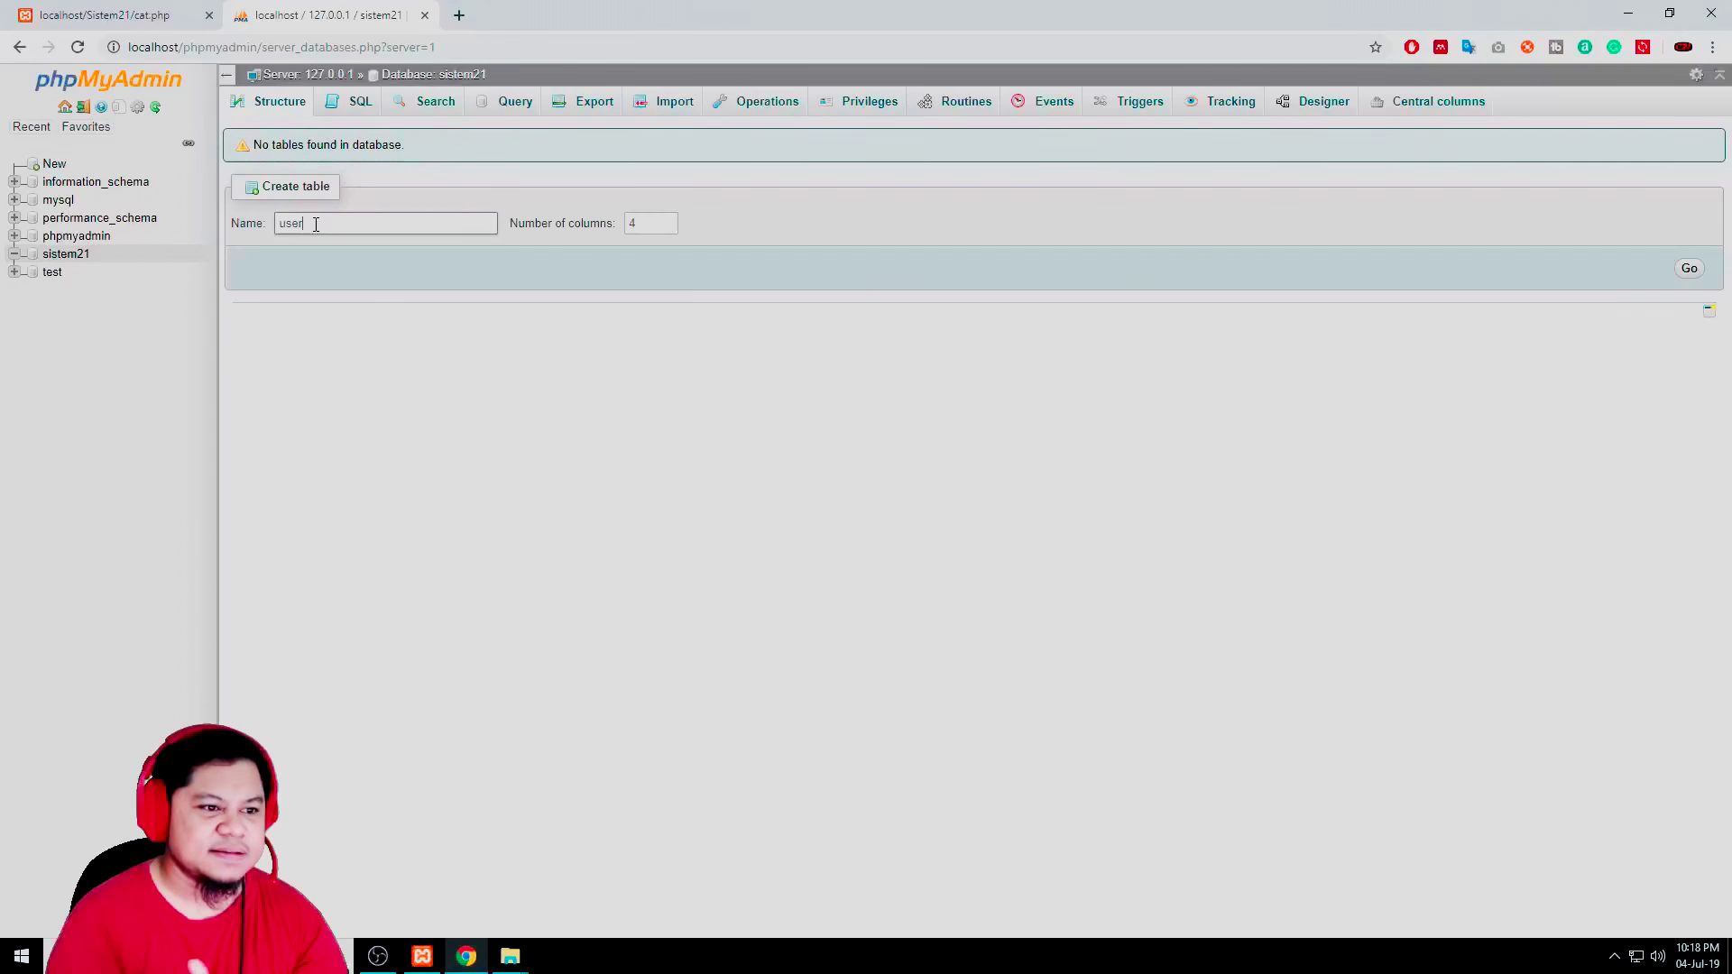
pyautogui.click(641, 231)
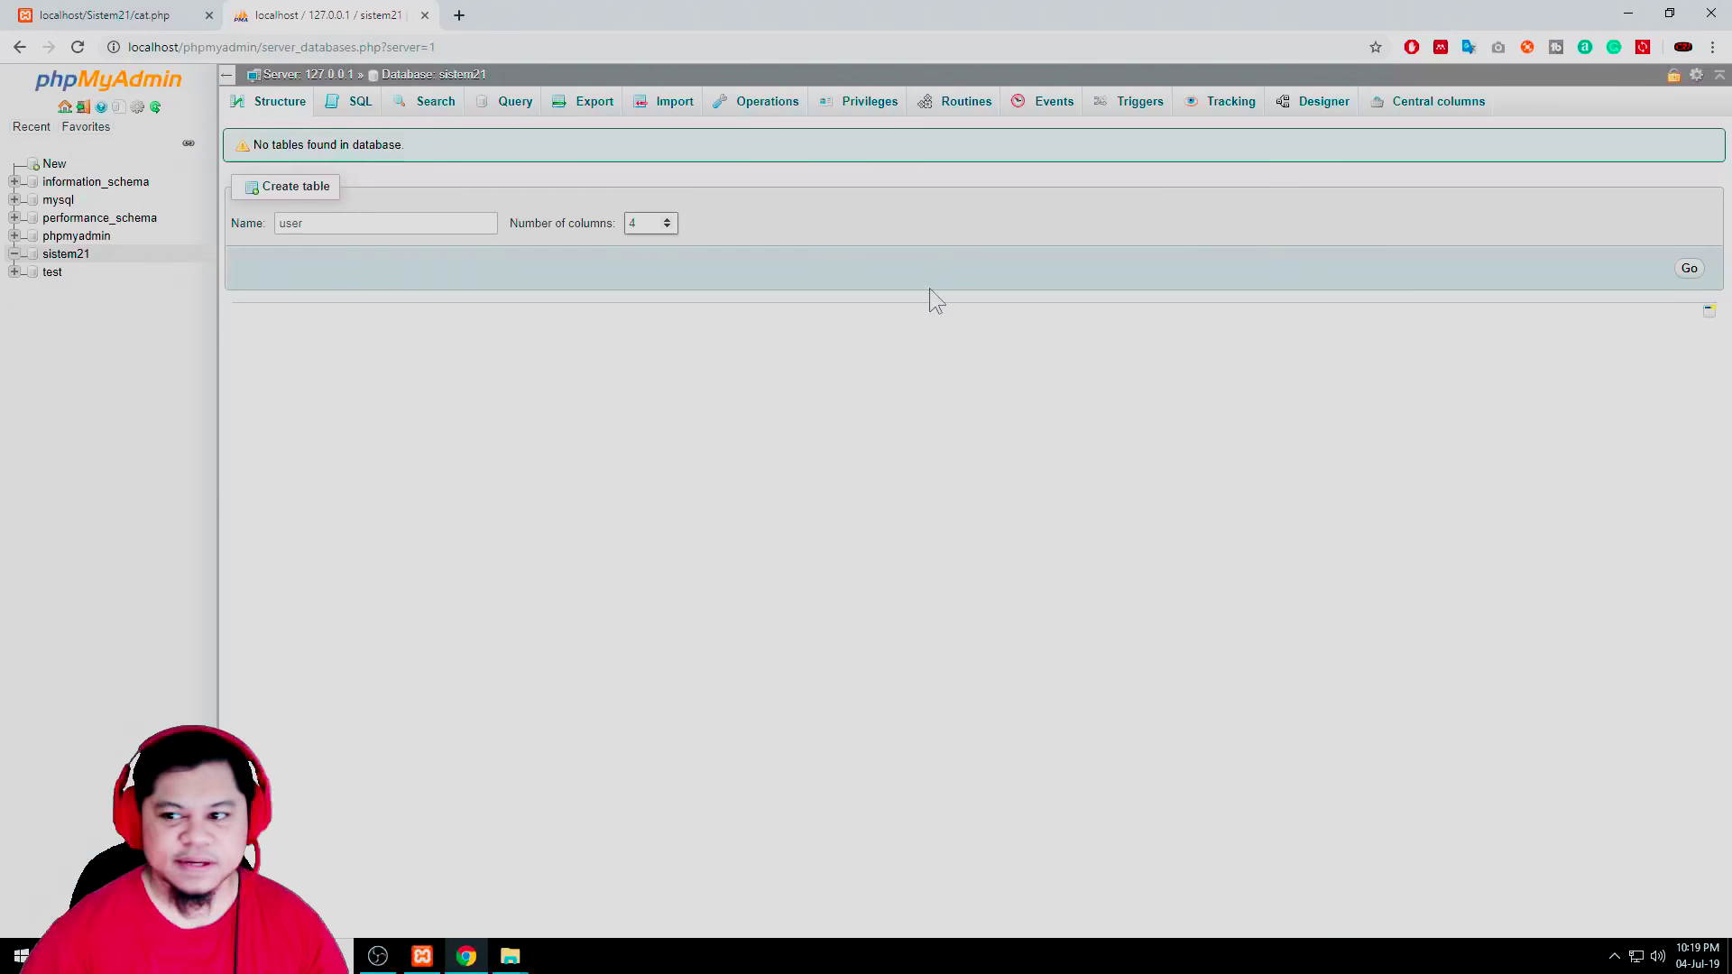
# Re-enter user as the table name and open its column definitions form
pyautogui.click(1687, 273)
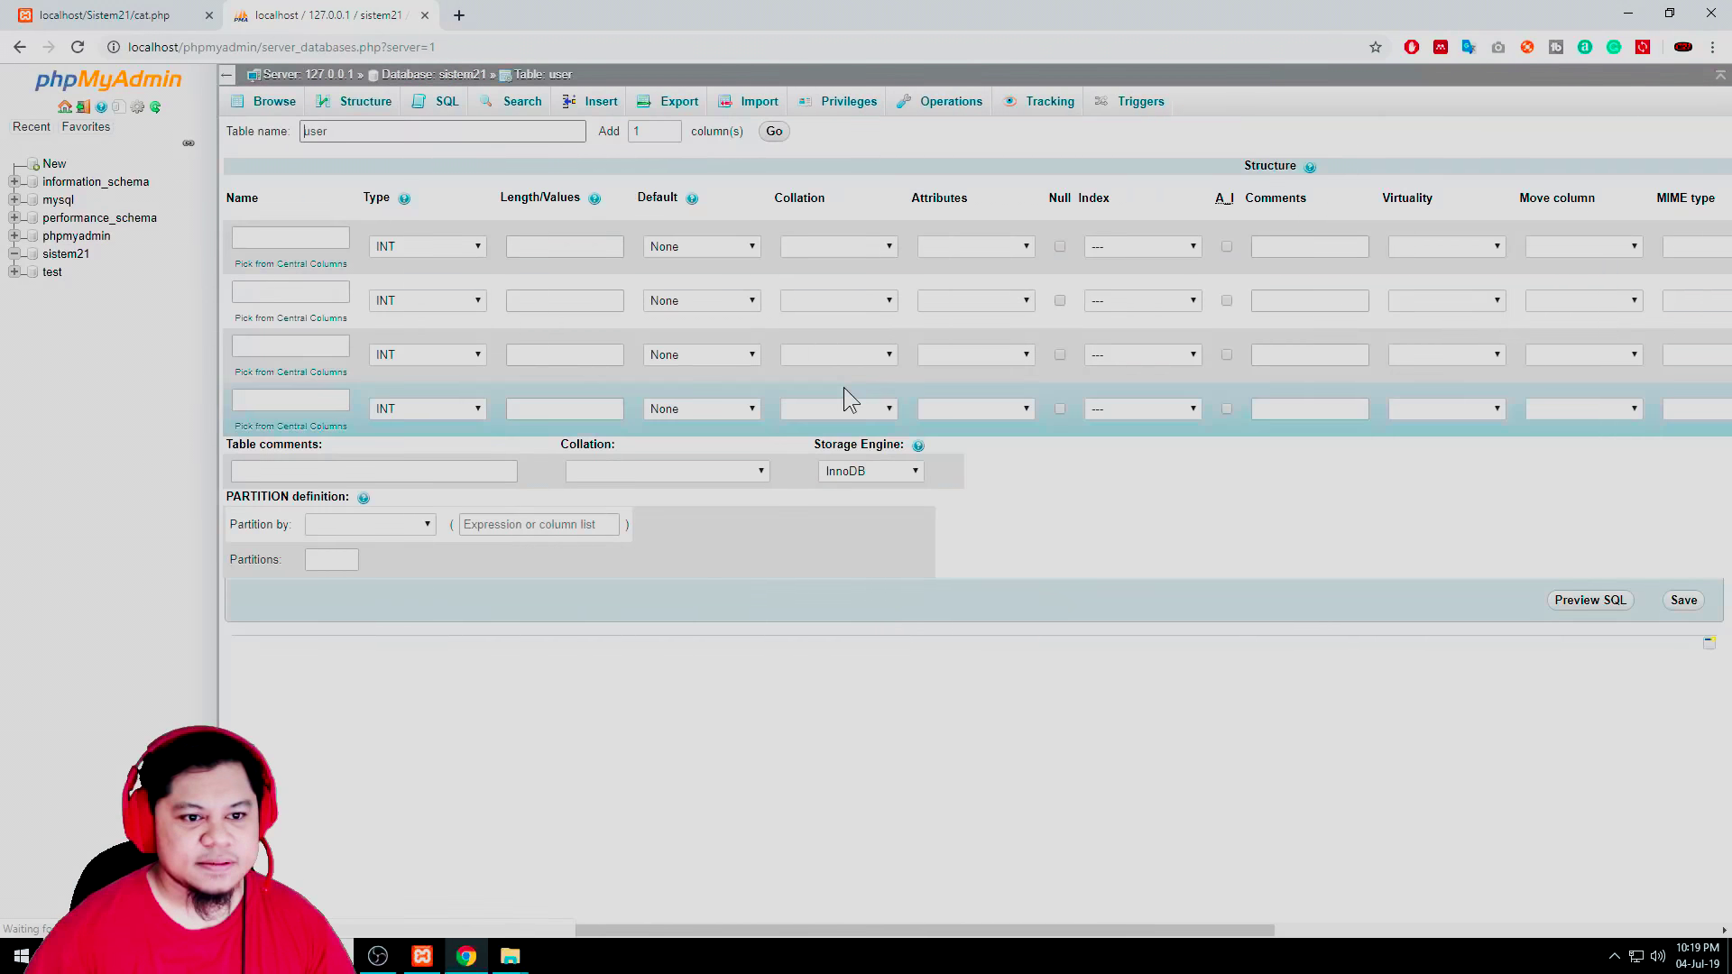
pyautogui.click(289, 238)
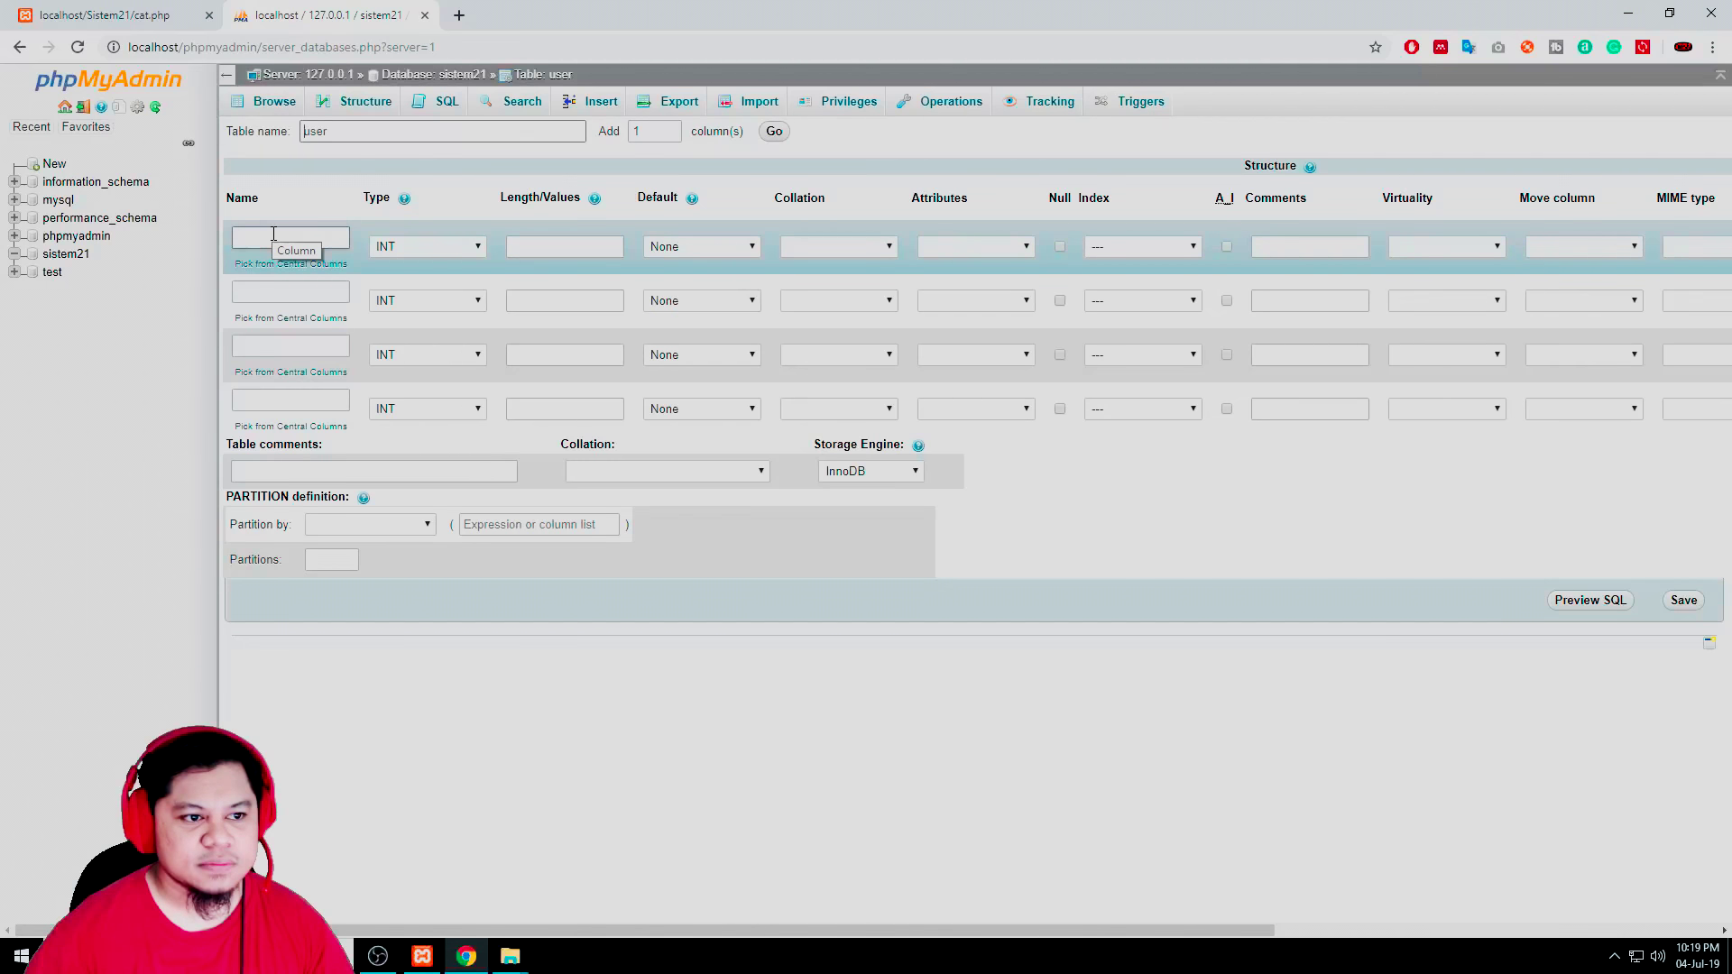
pyautogui.click(141, 309)
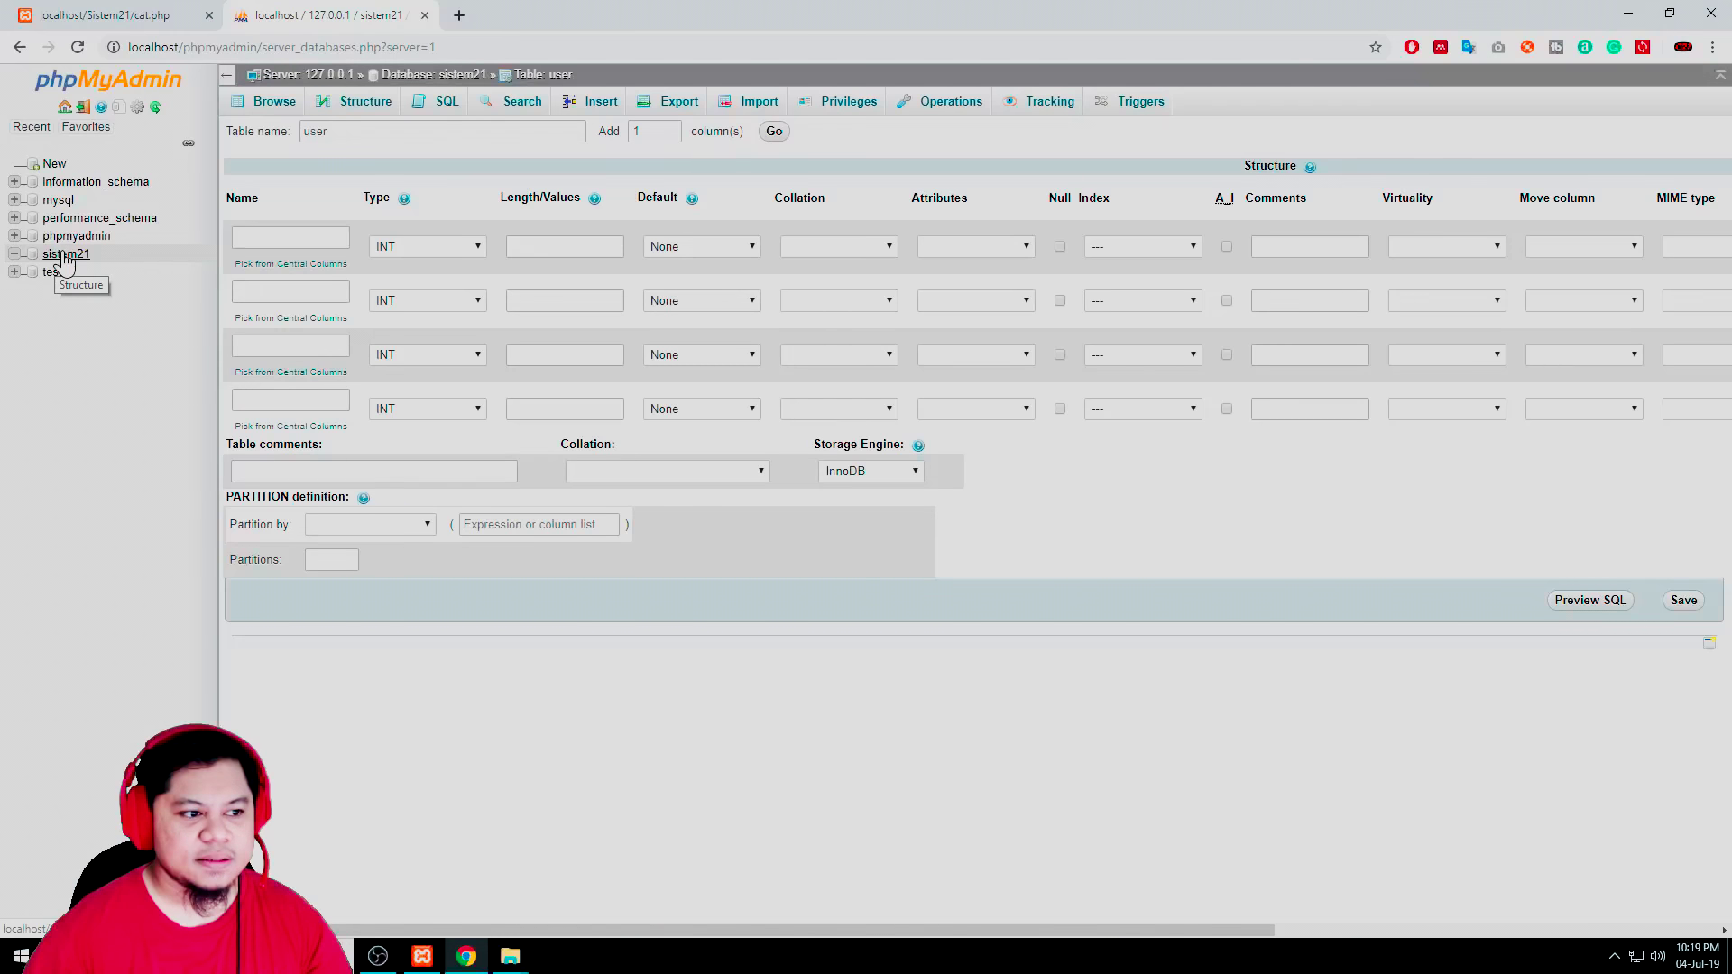
pyautogui.click(57, 256)
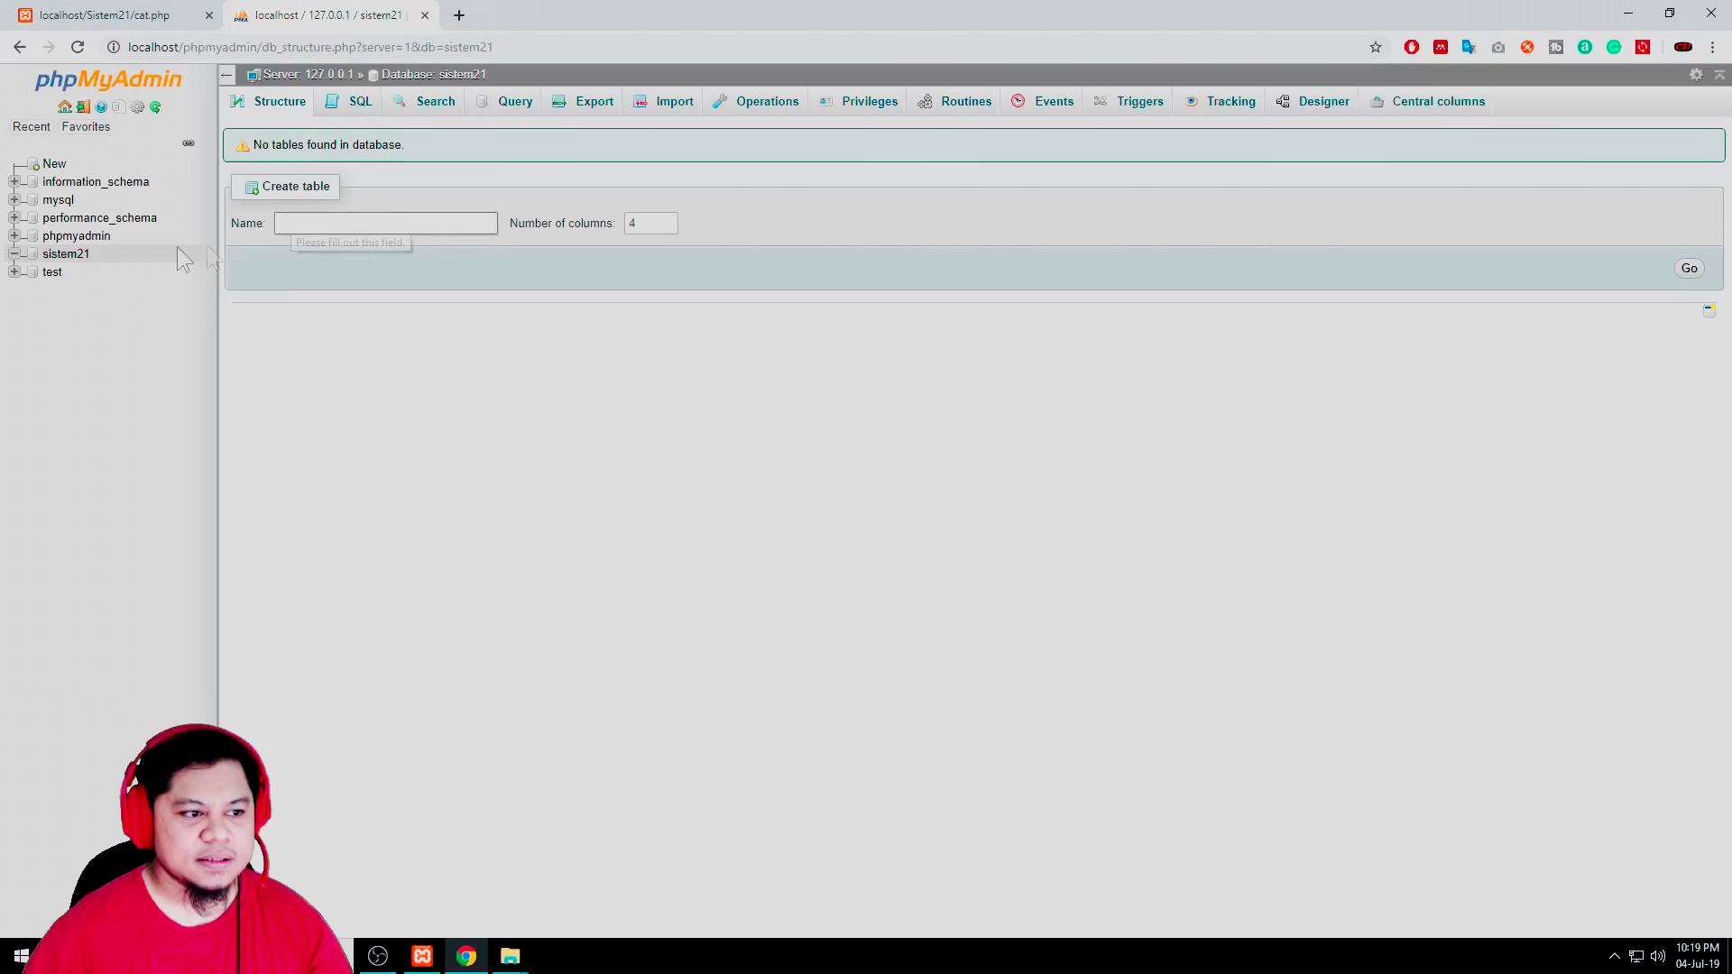
pyautogui.click(72, 256)
pyautogui.click(334, 223)
pyautogui.click(387, 254)
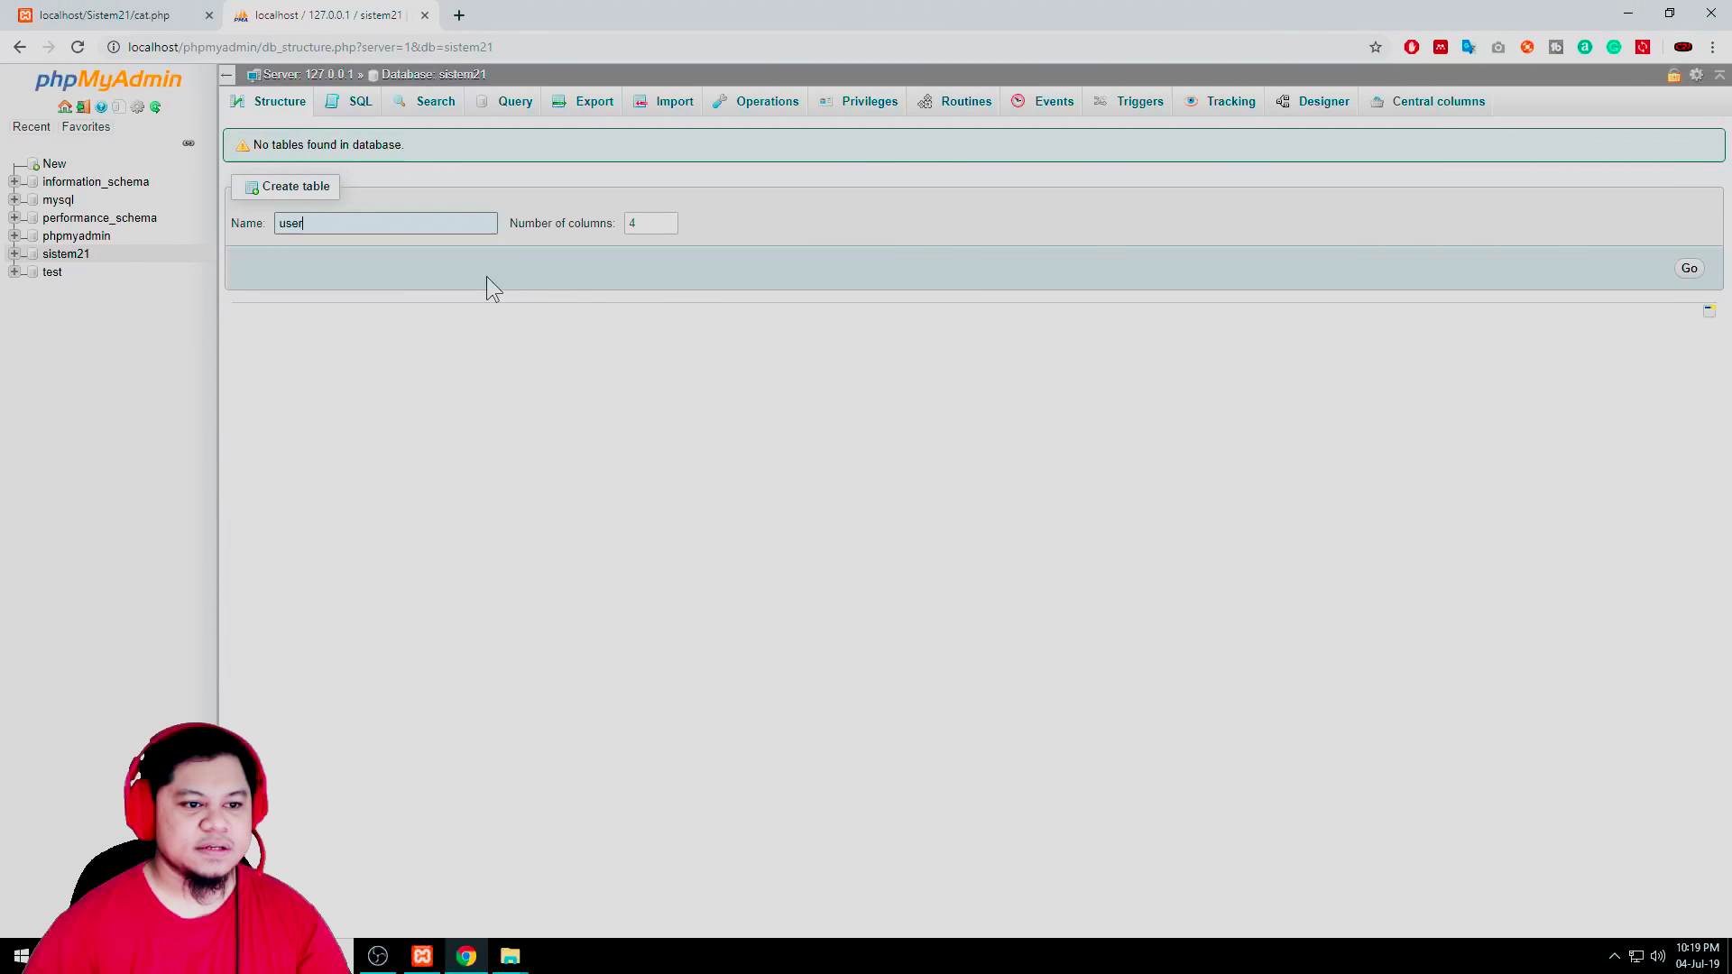
pyautogui.click(1689, 271)
# Name the four columns id, username, password and name
pyautogui.click(290, 238)
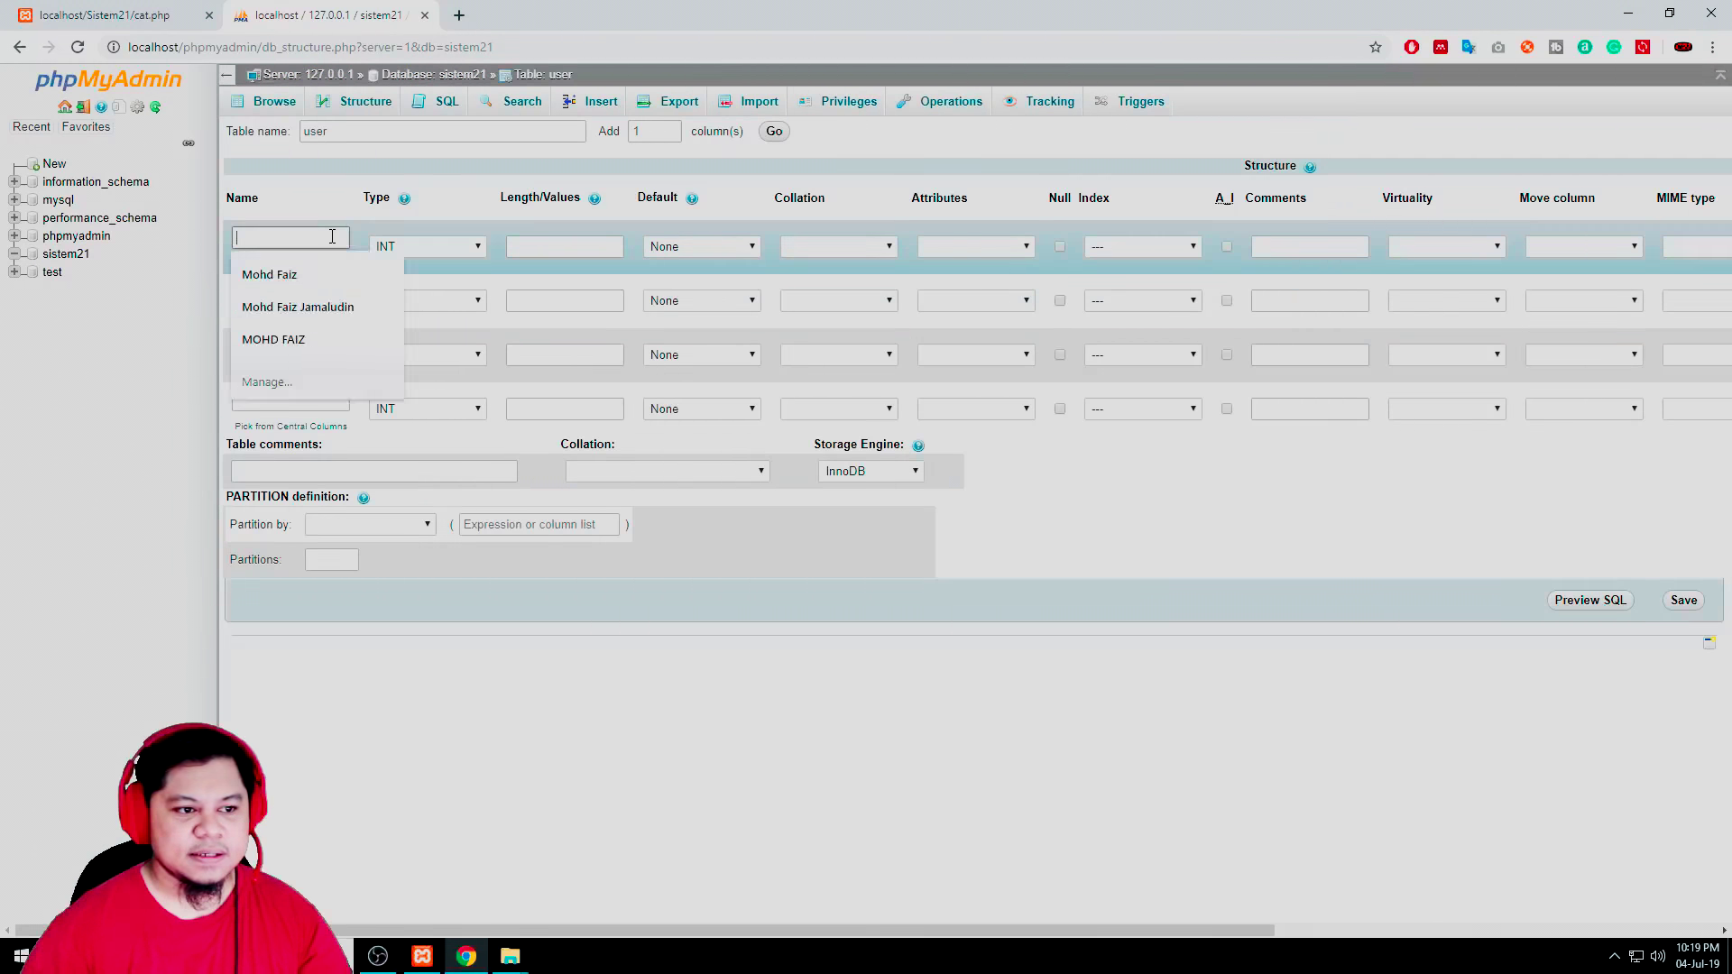
pyautogui.write('id')
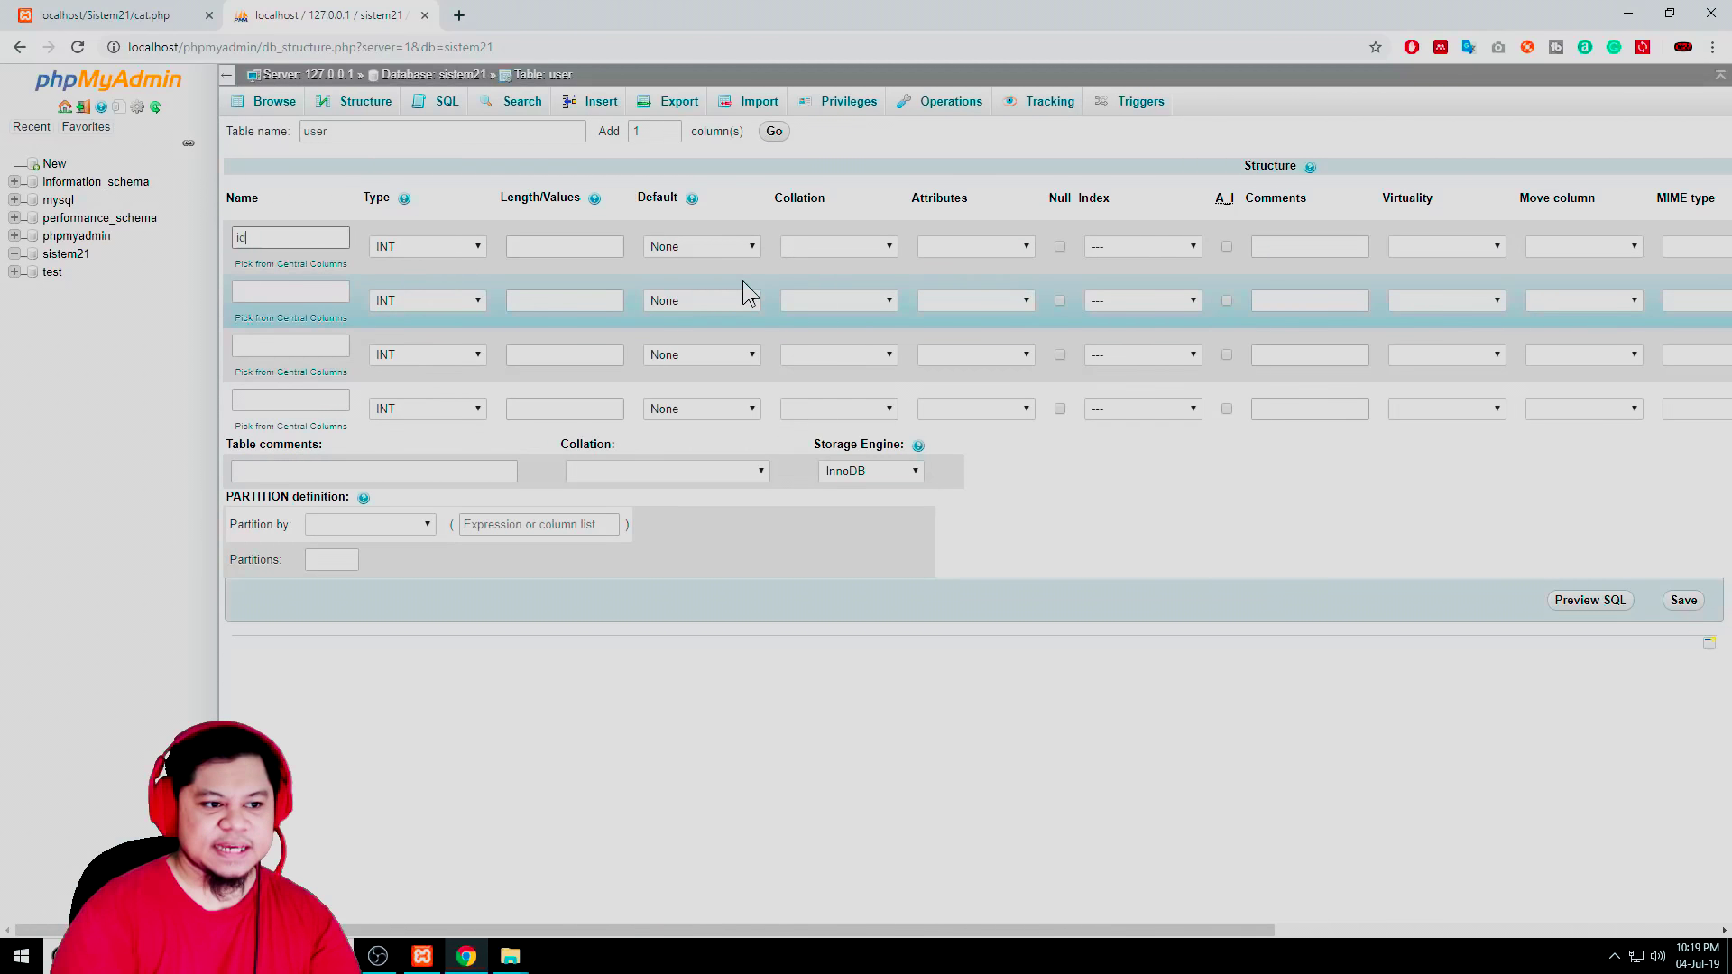
pyautogui.click(258, 290)
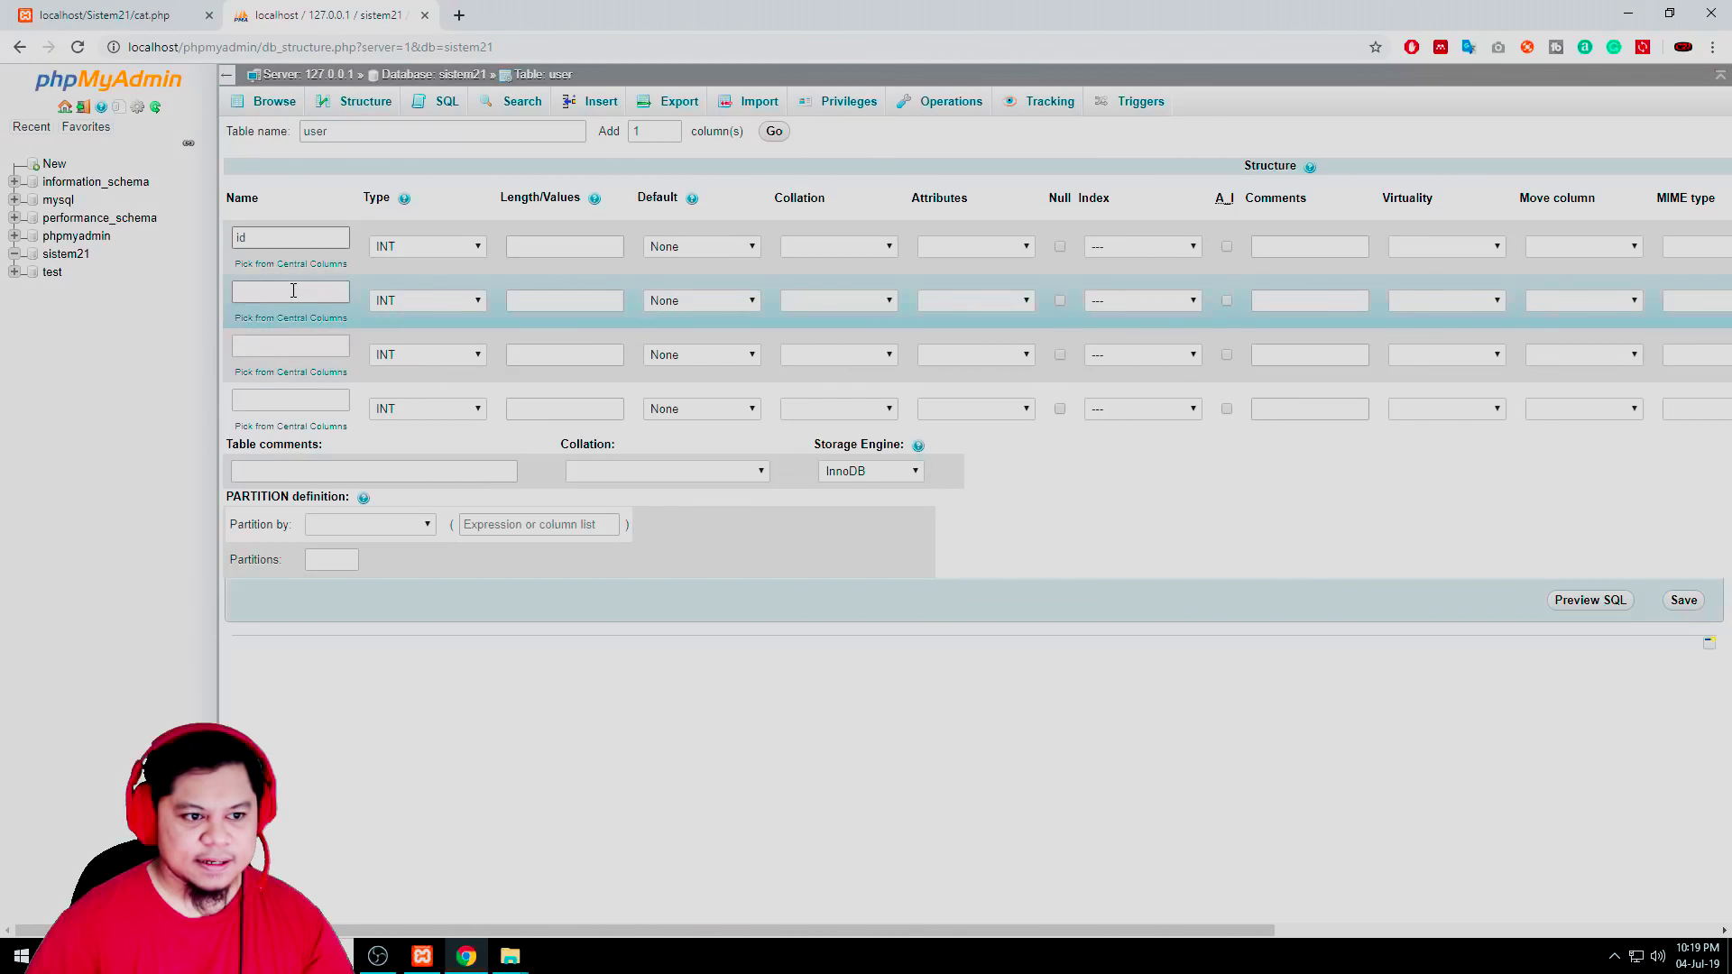
pyautogui.write('us')
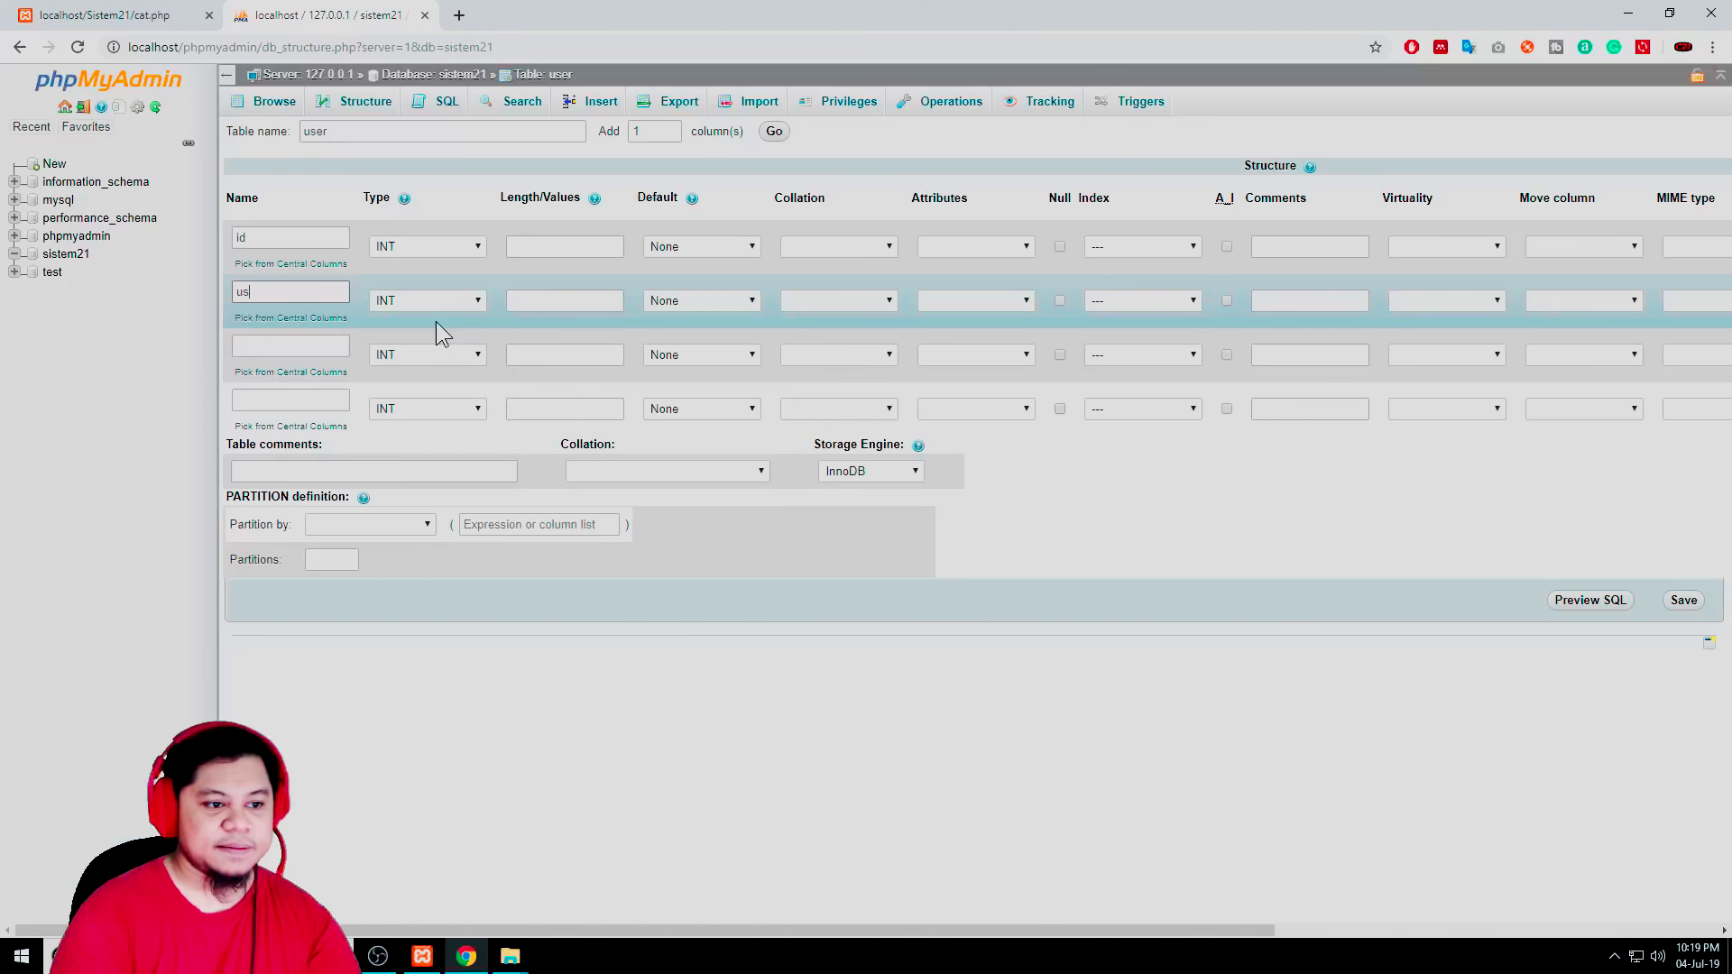
pyautogui.write('ername')
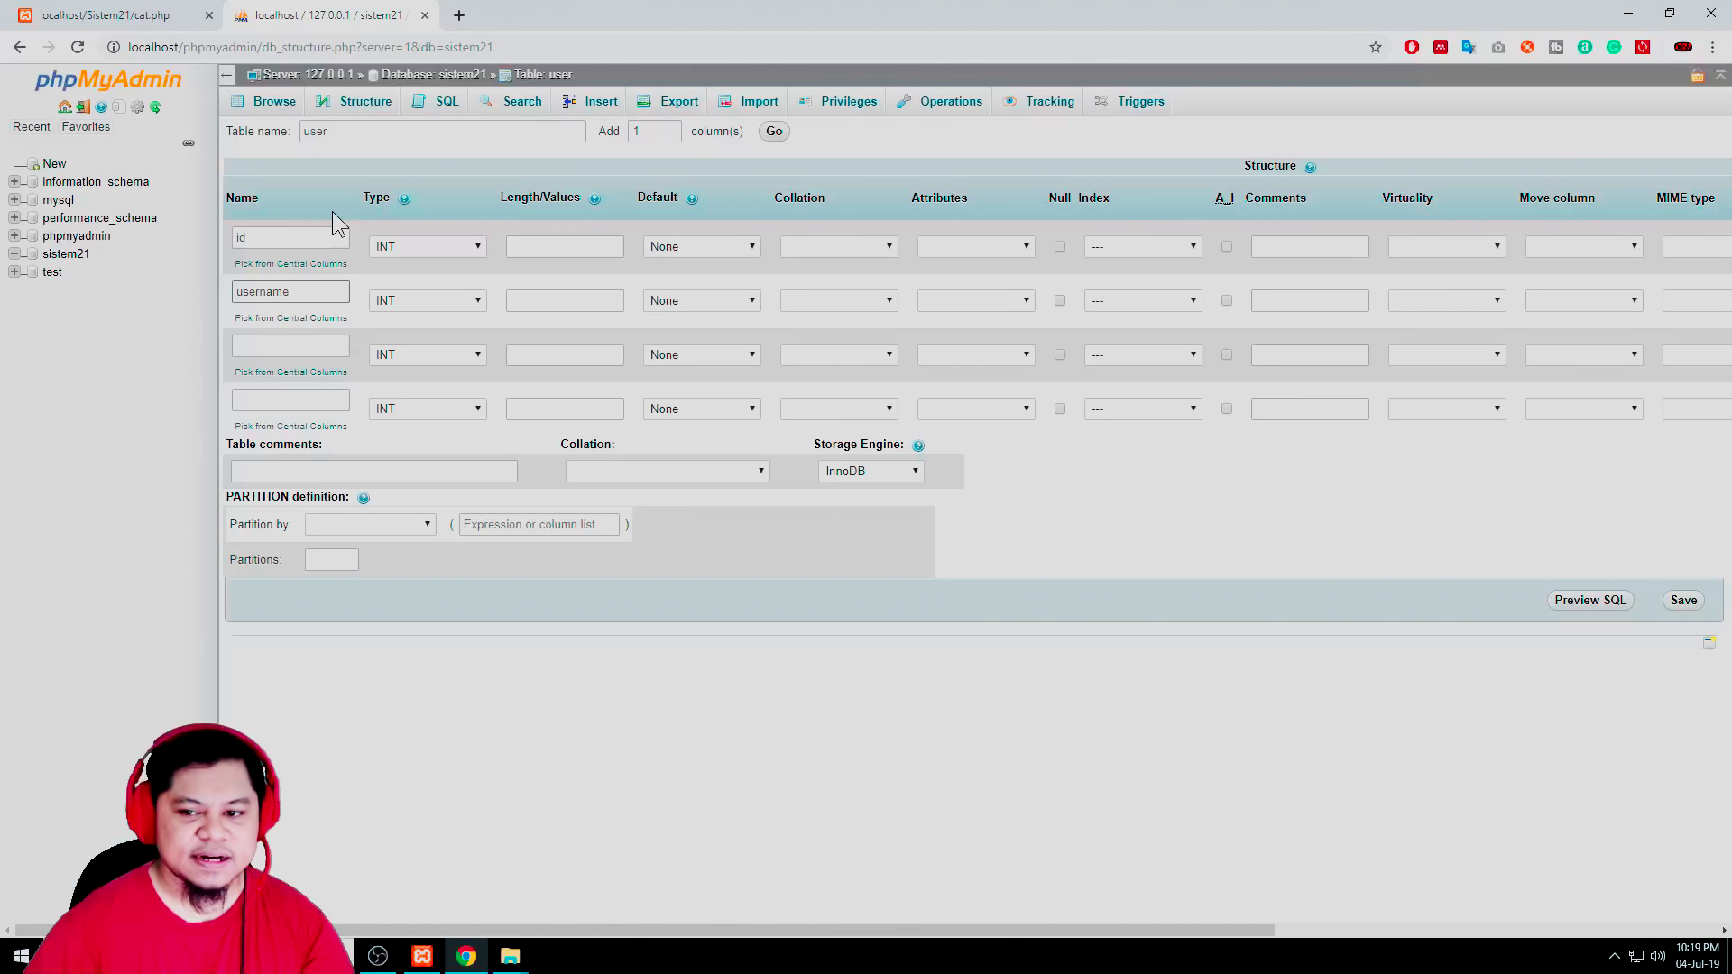
pyautogui.click(277, 345)
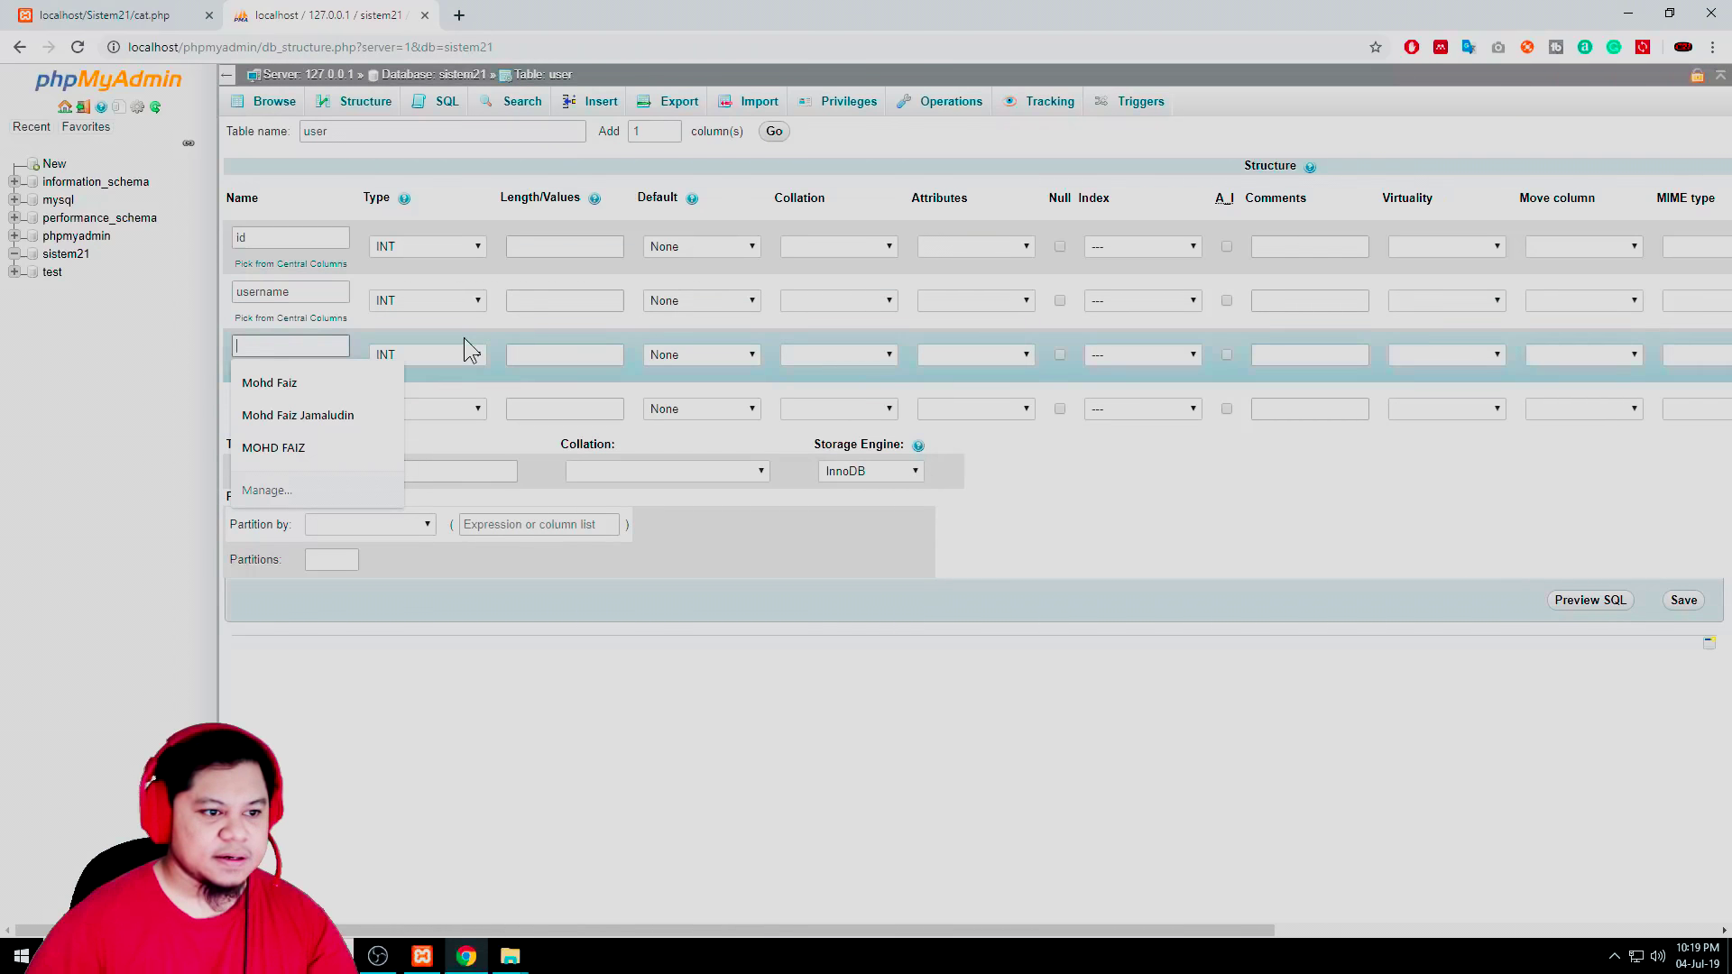
pyautogui.write('password')
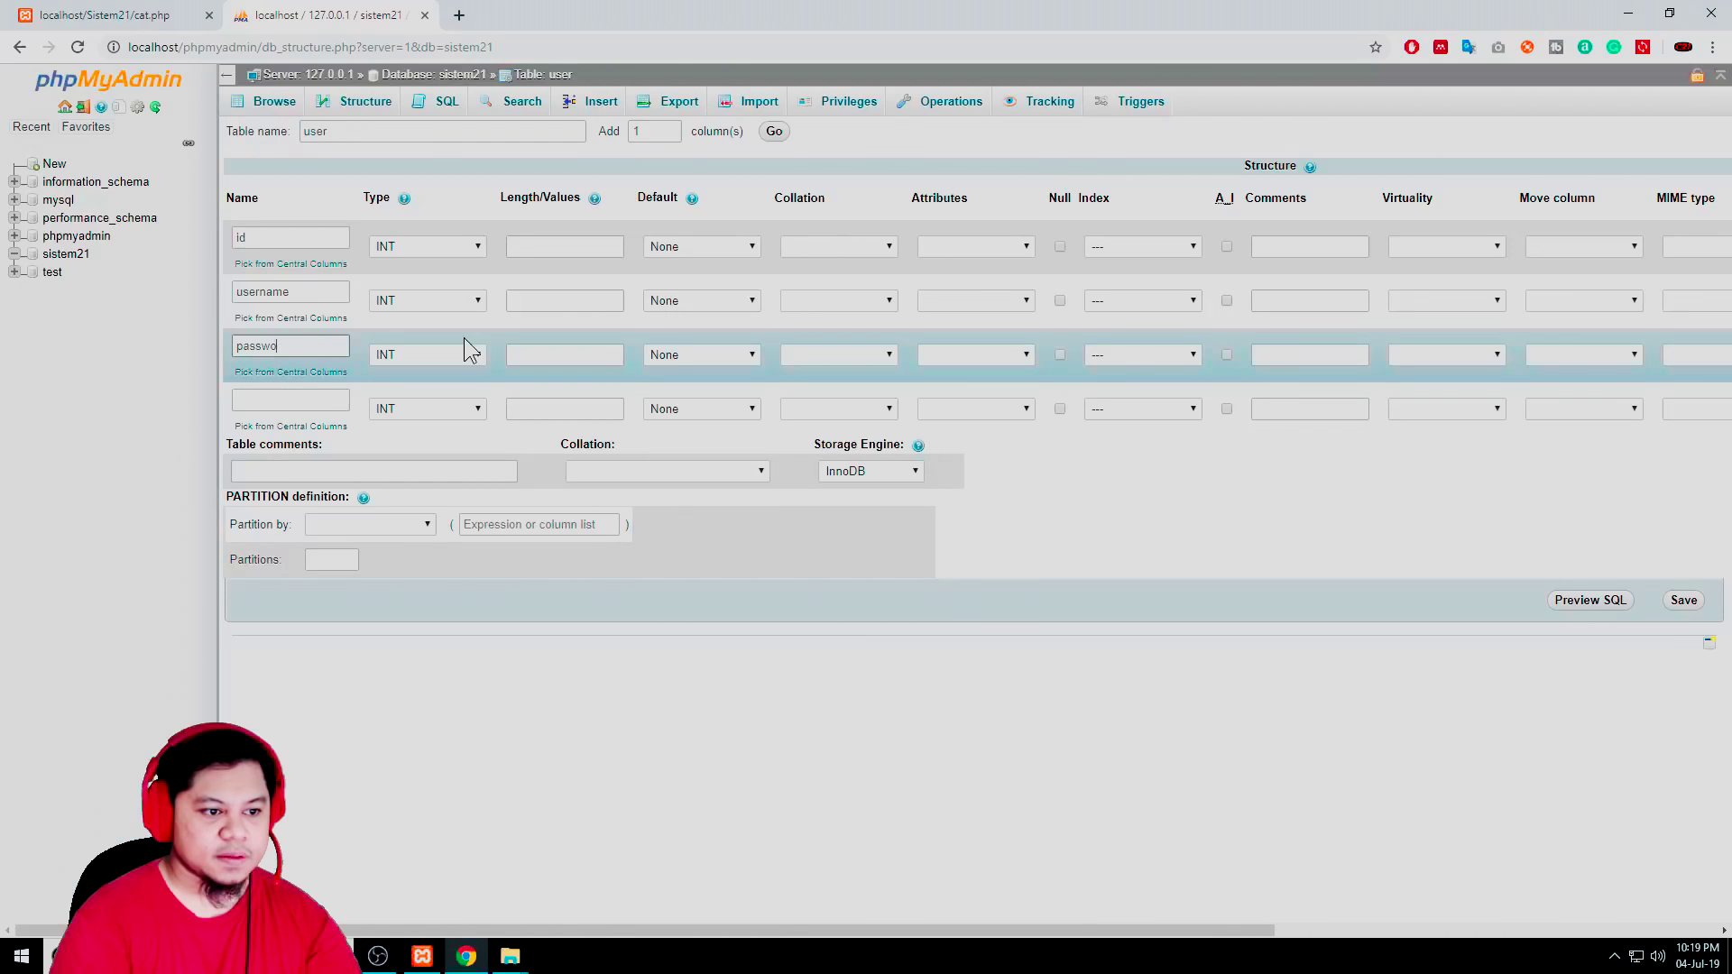
pyautogui.click(269, 398)
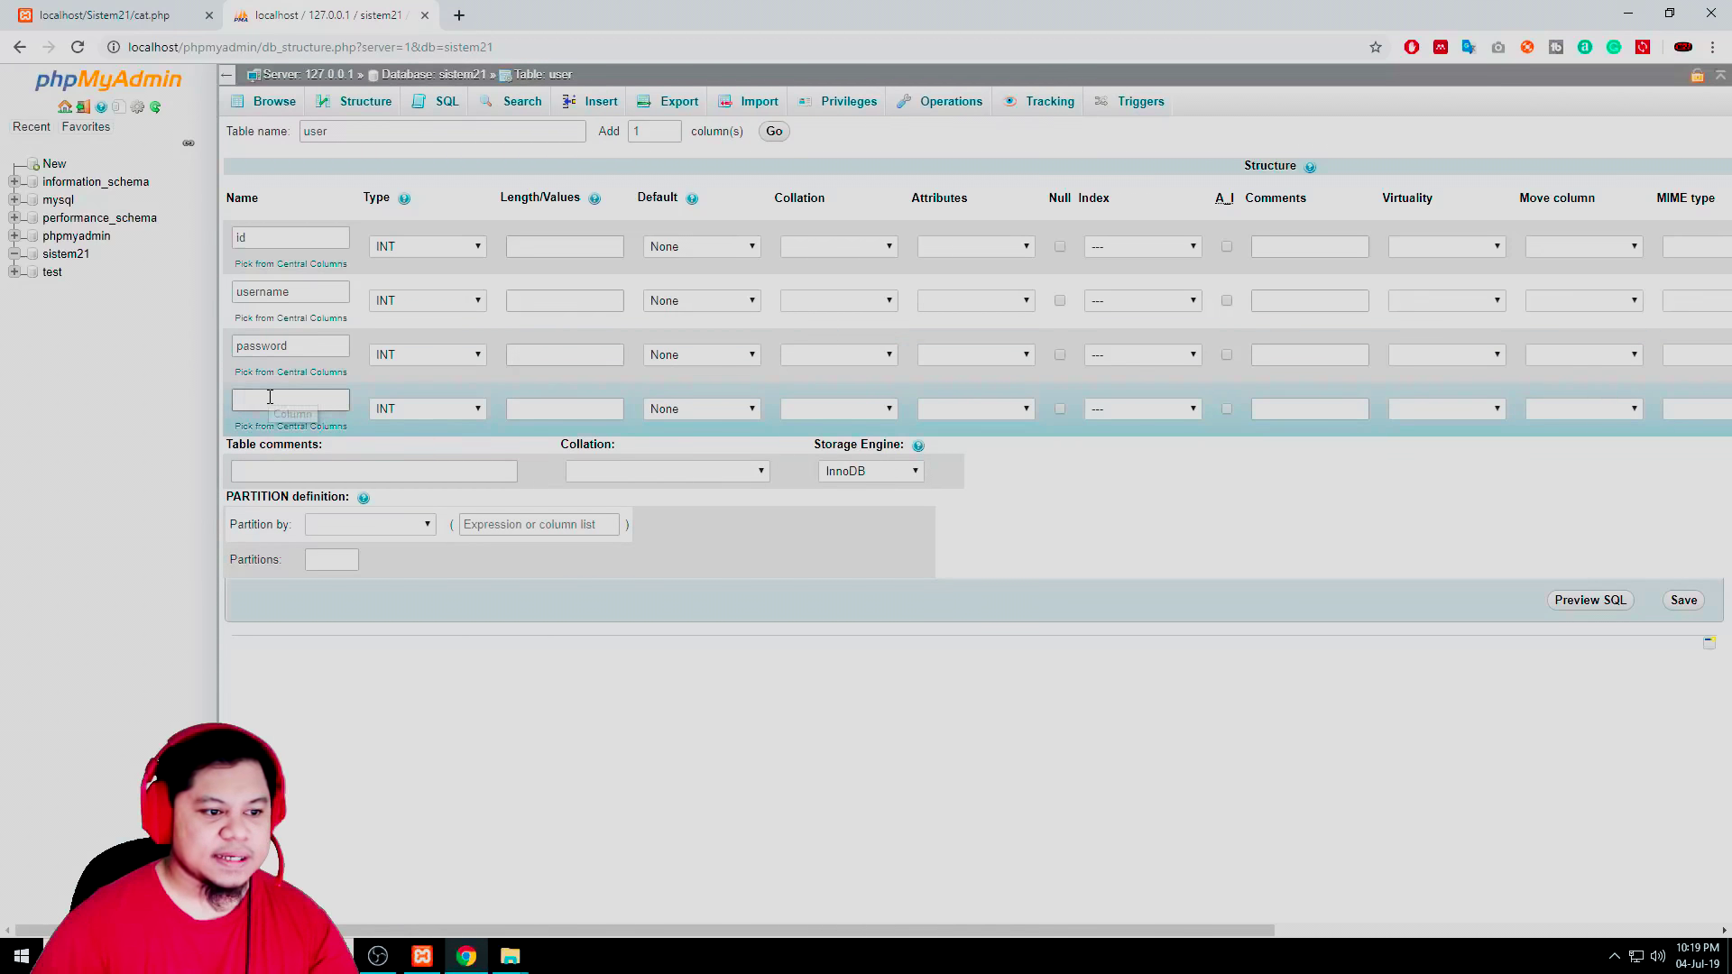
pyautogui.write('Na')
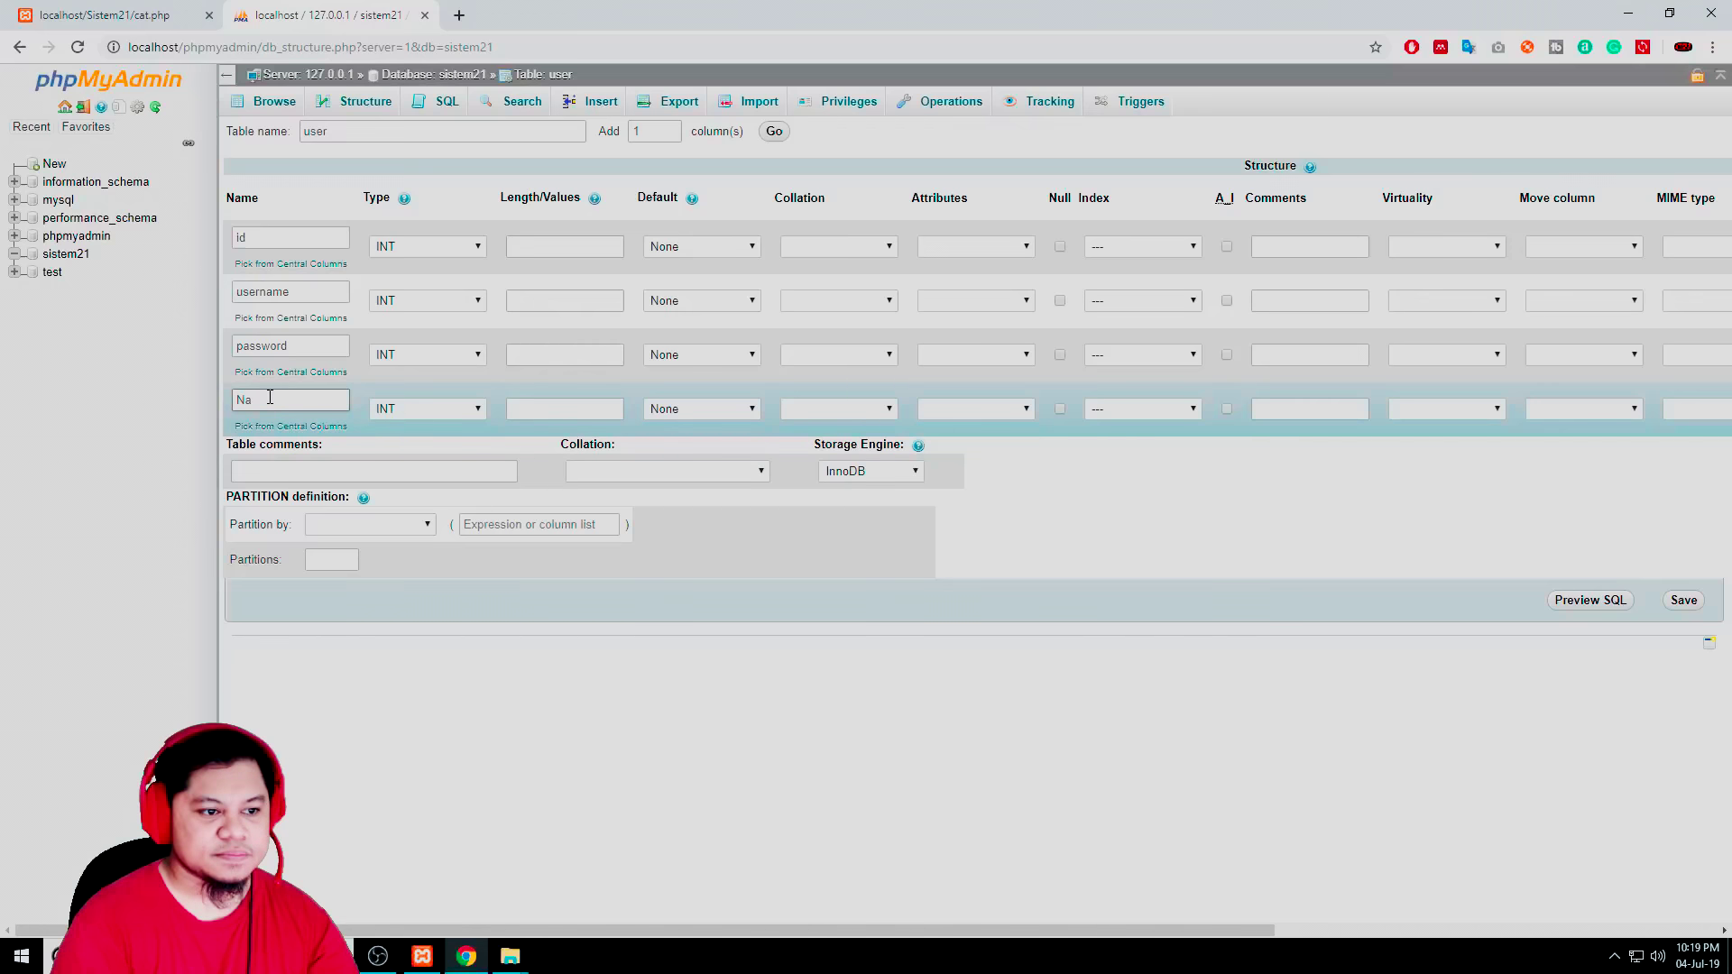
pyautogui.press('BackSpace')
pyautogui.write('name')
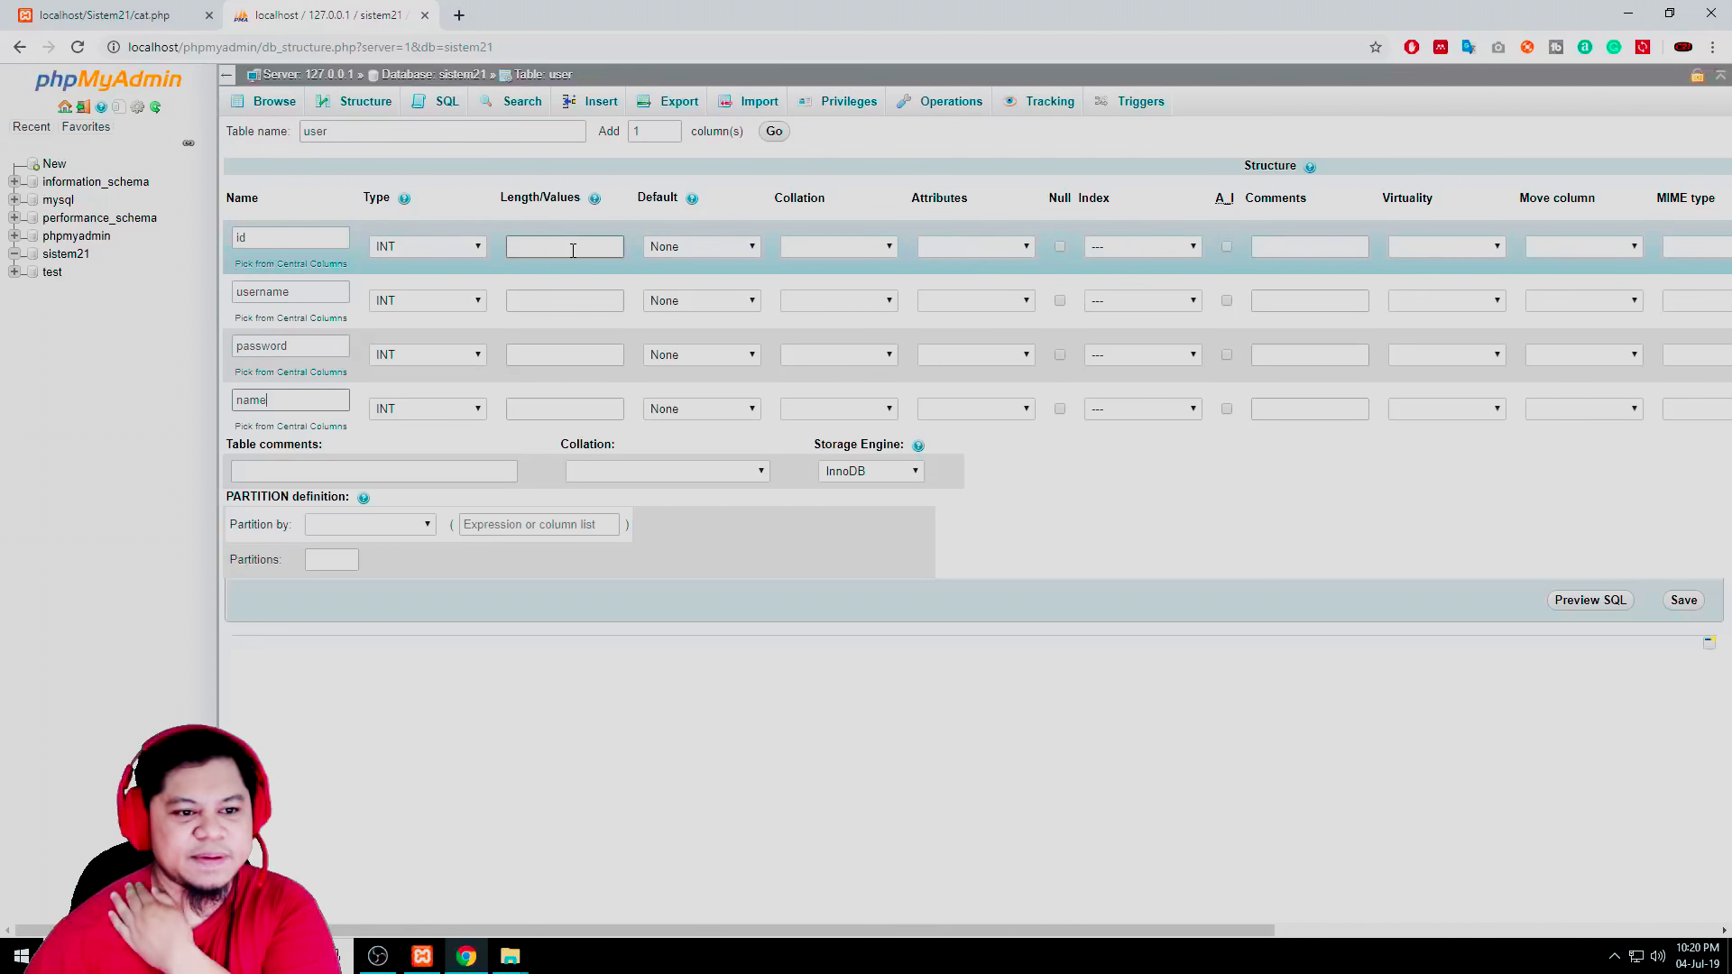
# Keep id's default as None, enable auto-increment, and confirm a PRIMARY index of size 11
pyautogui.click(725, 251)
pyautogui.click(728, 254)
pyautogui.click(835, 257)
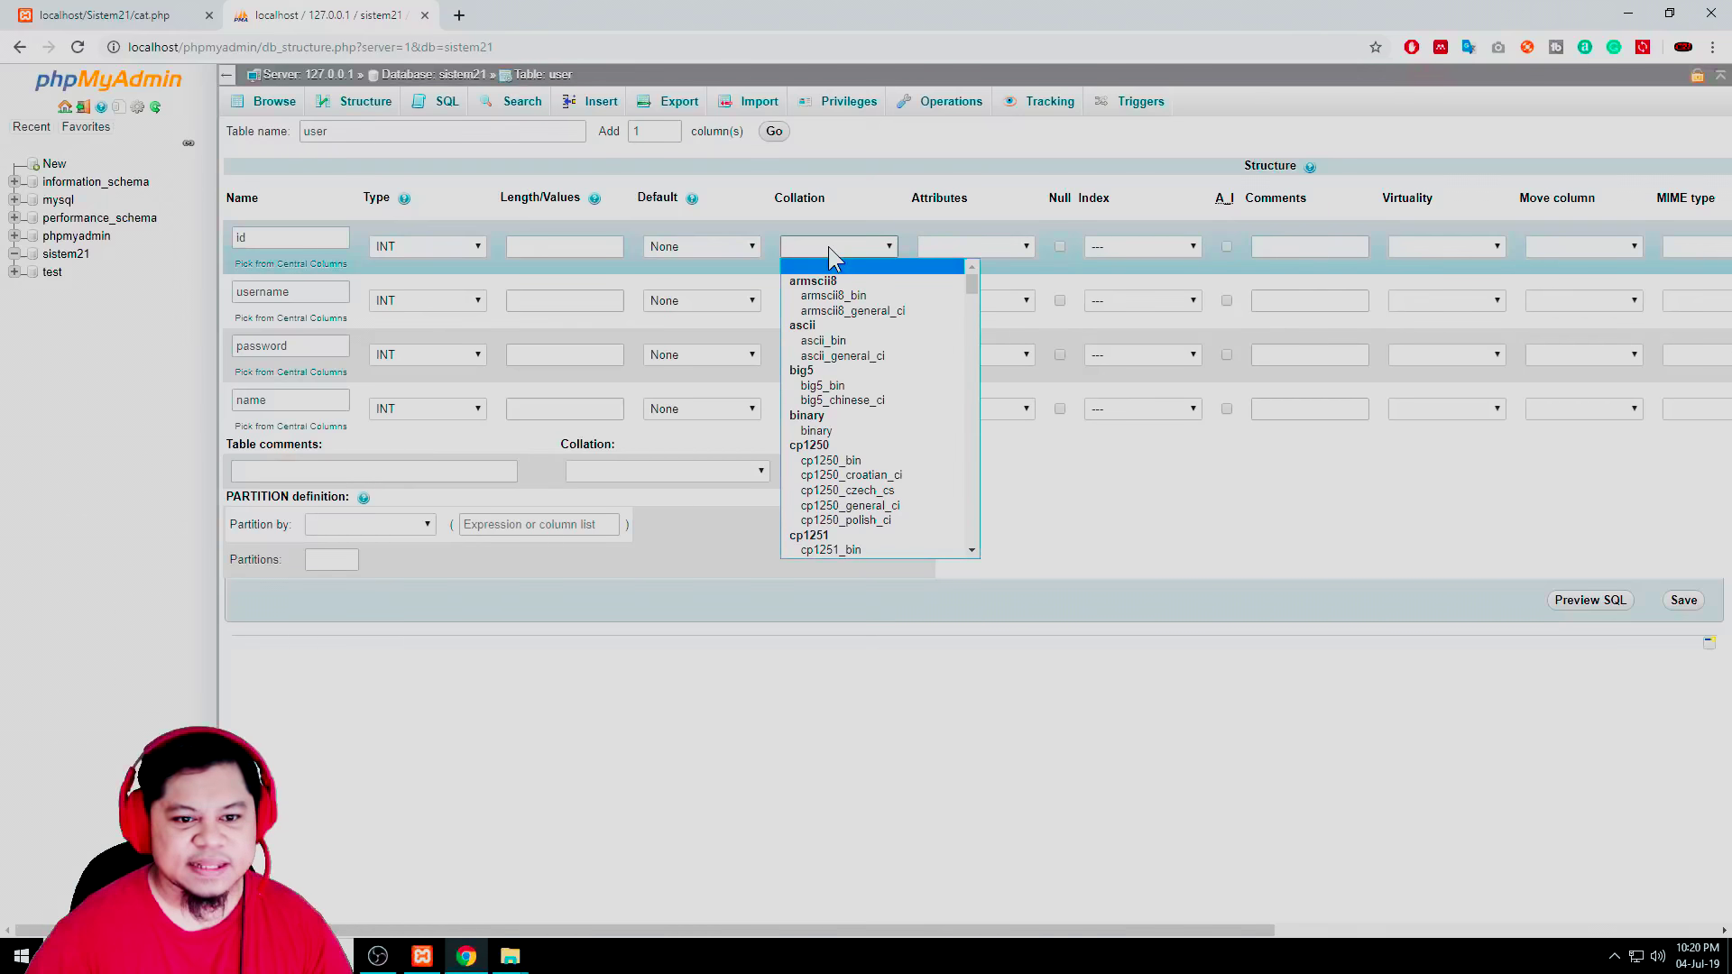
pyautogui.click(976, 251)
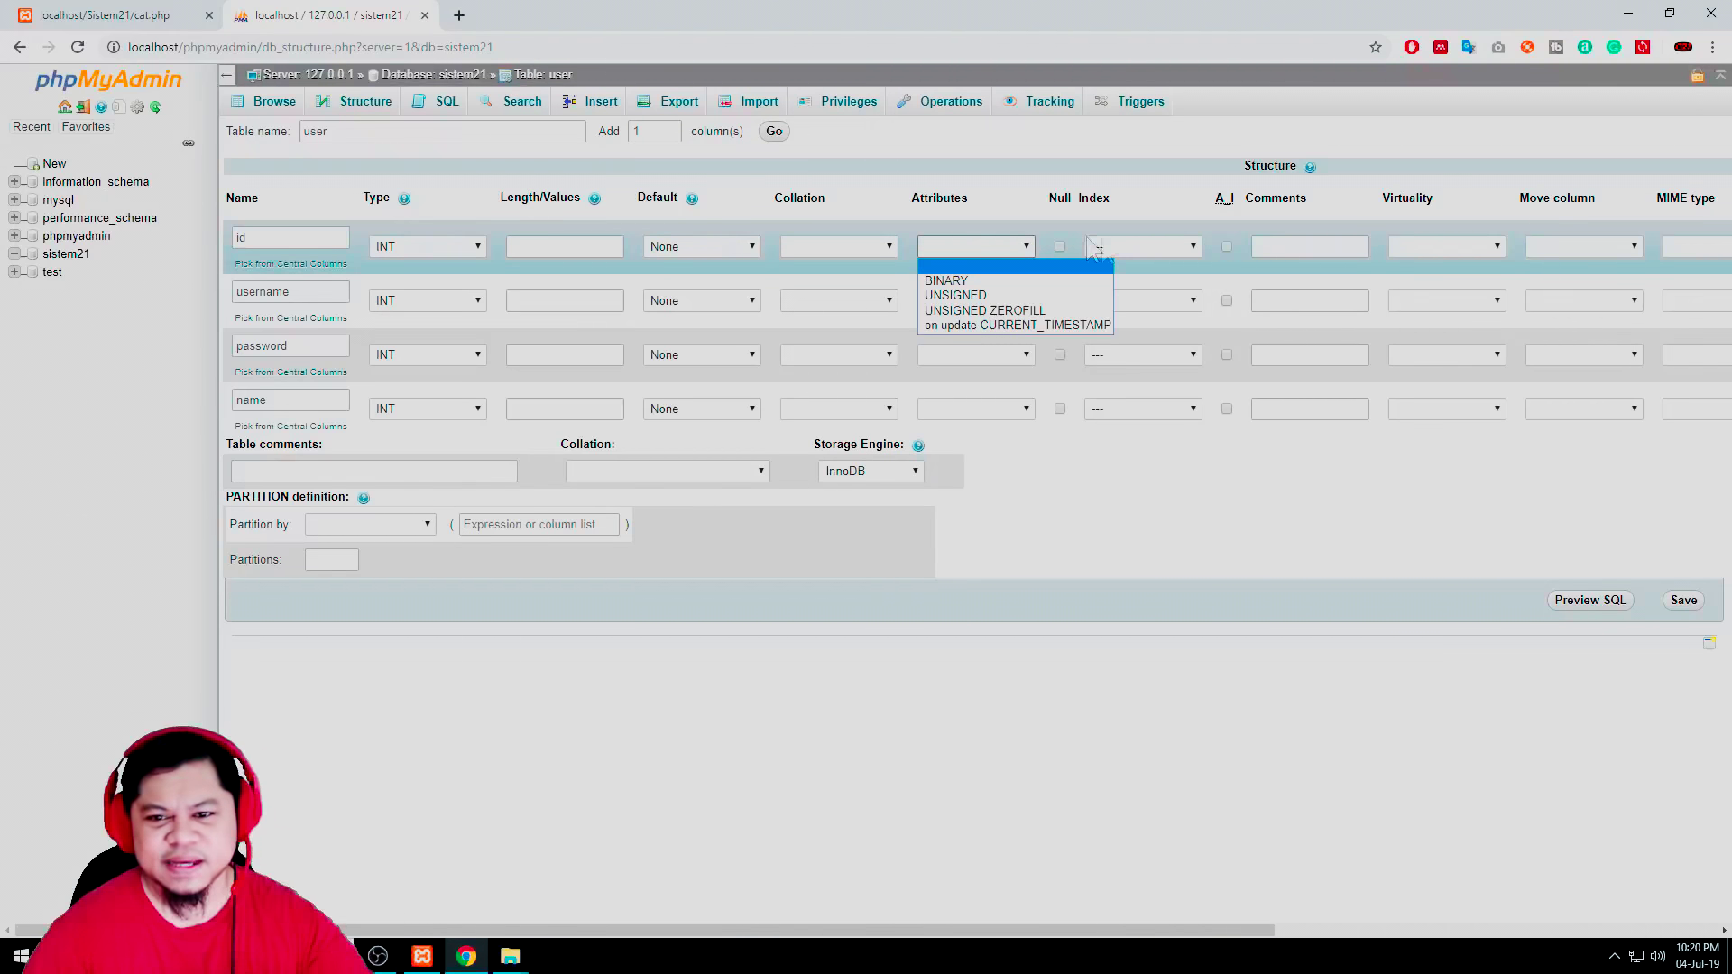
pyautogui.click(1149, 253)
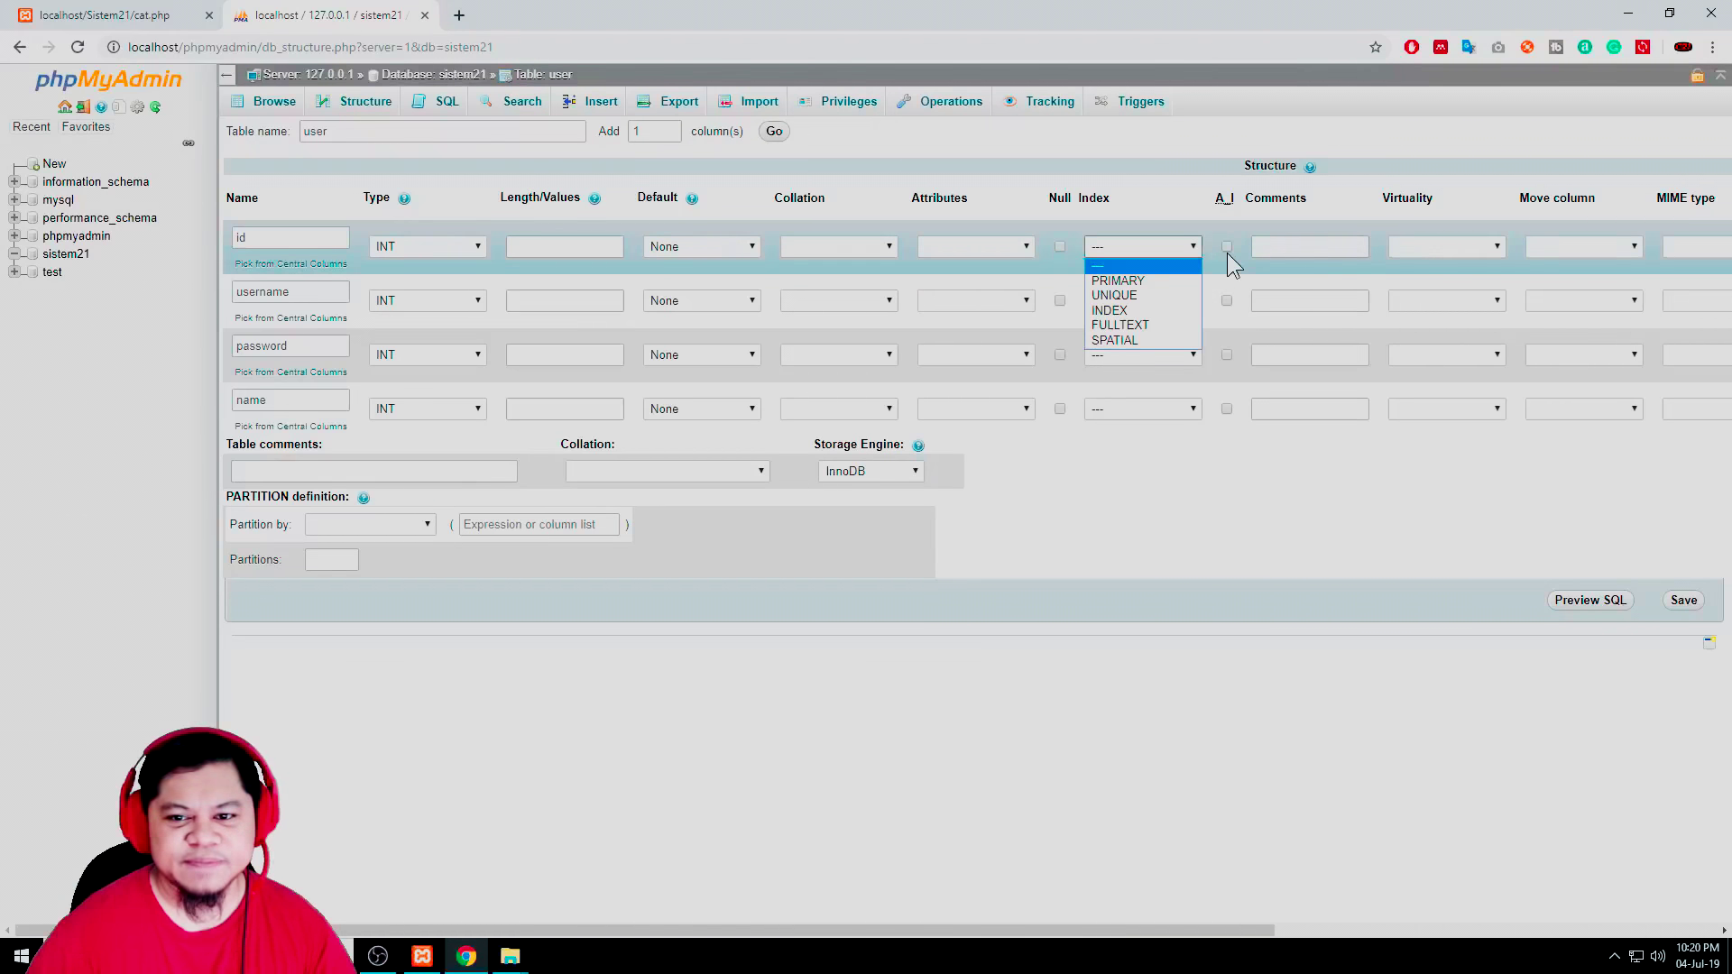
pyautogui.click(1228, 247)
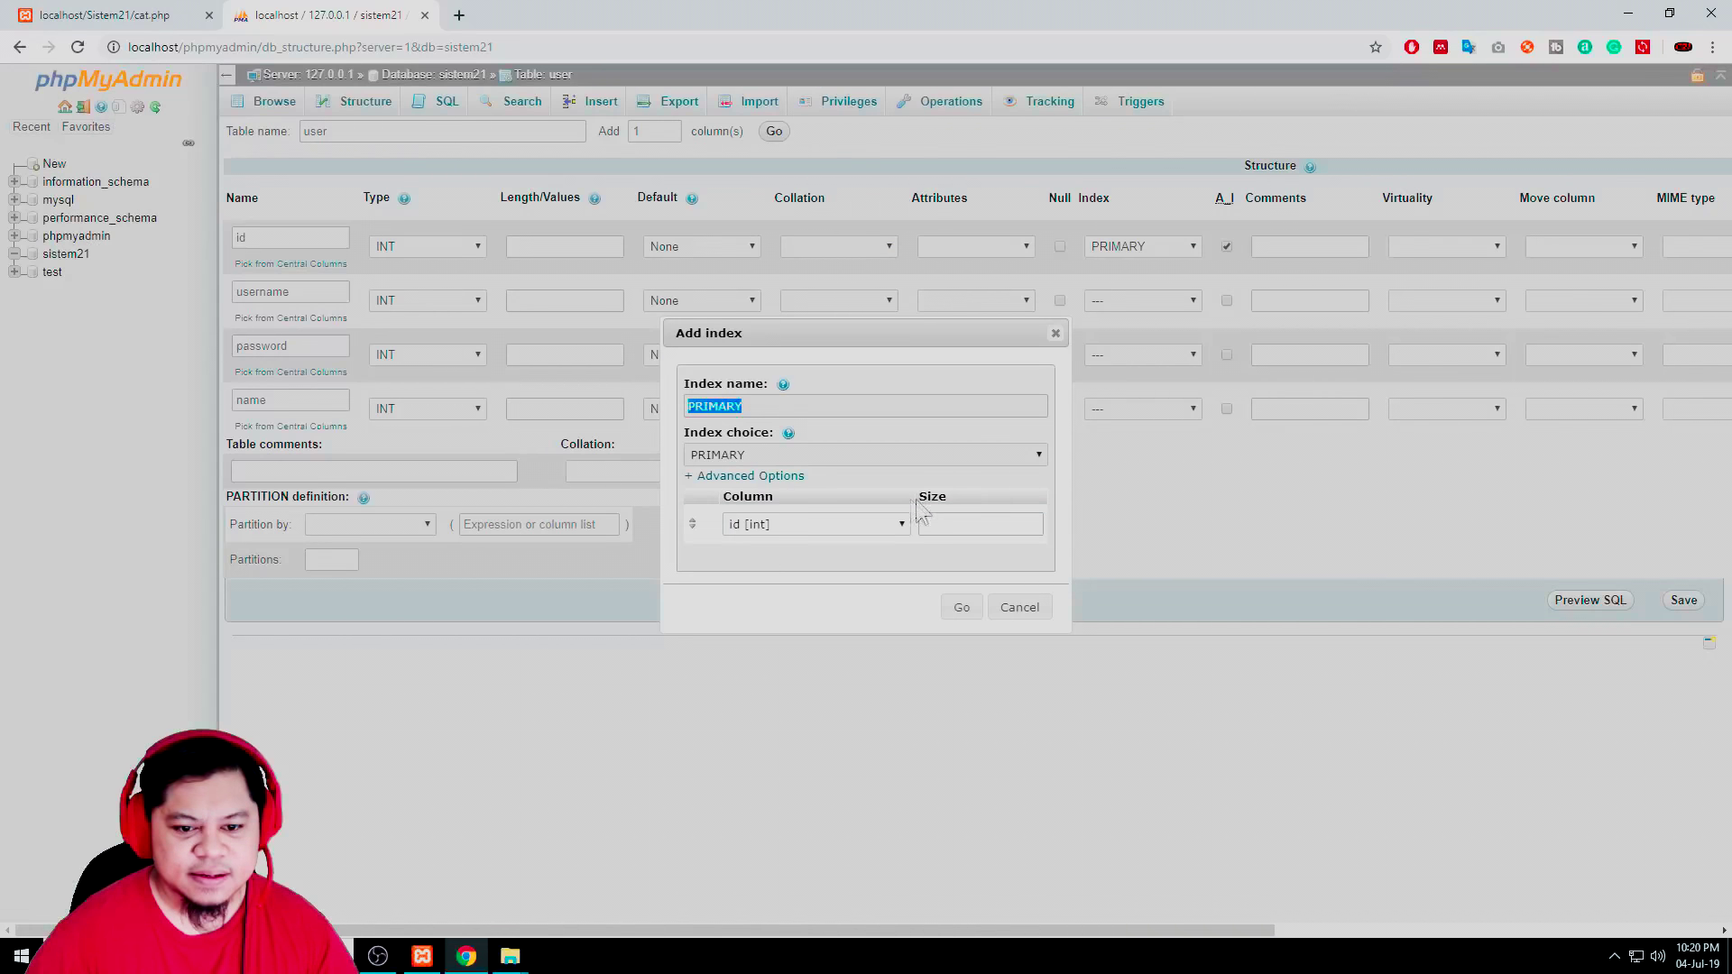
pyautogui.click(935, 527)
pyautogui.write('11')
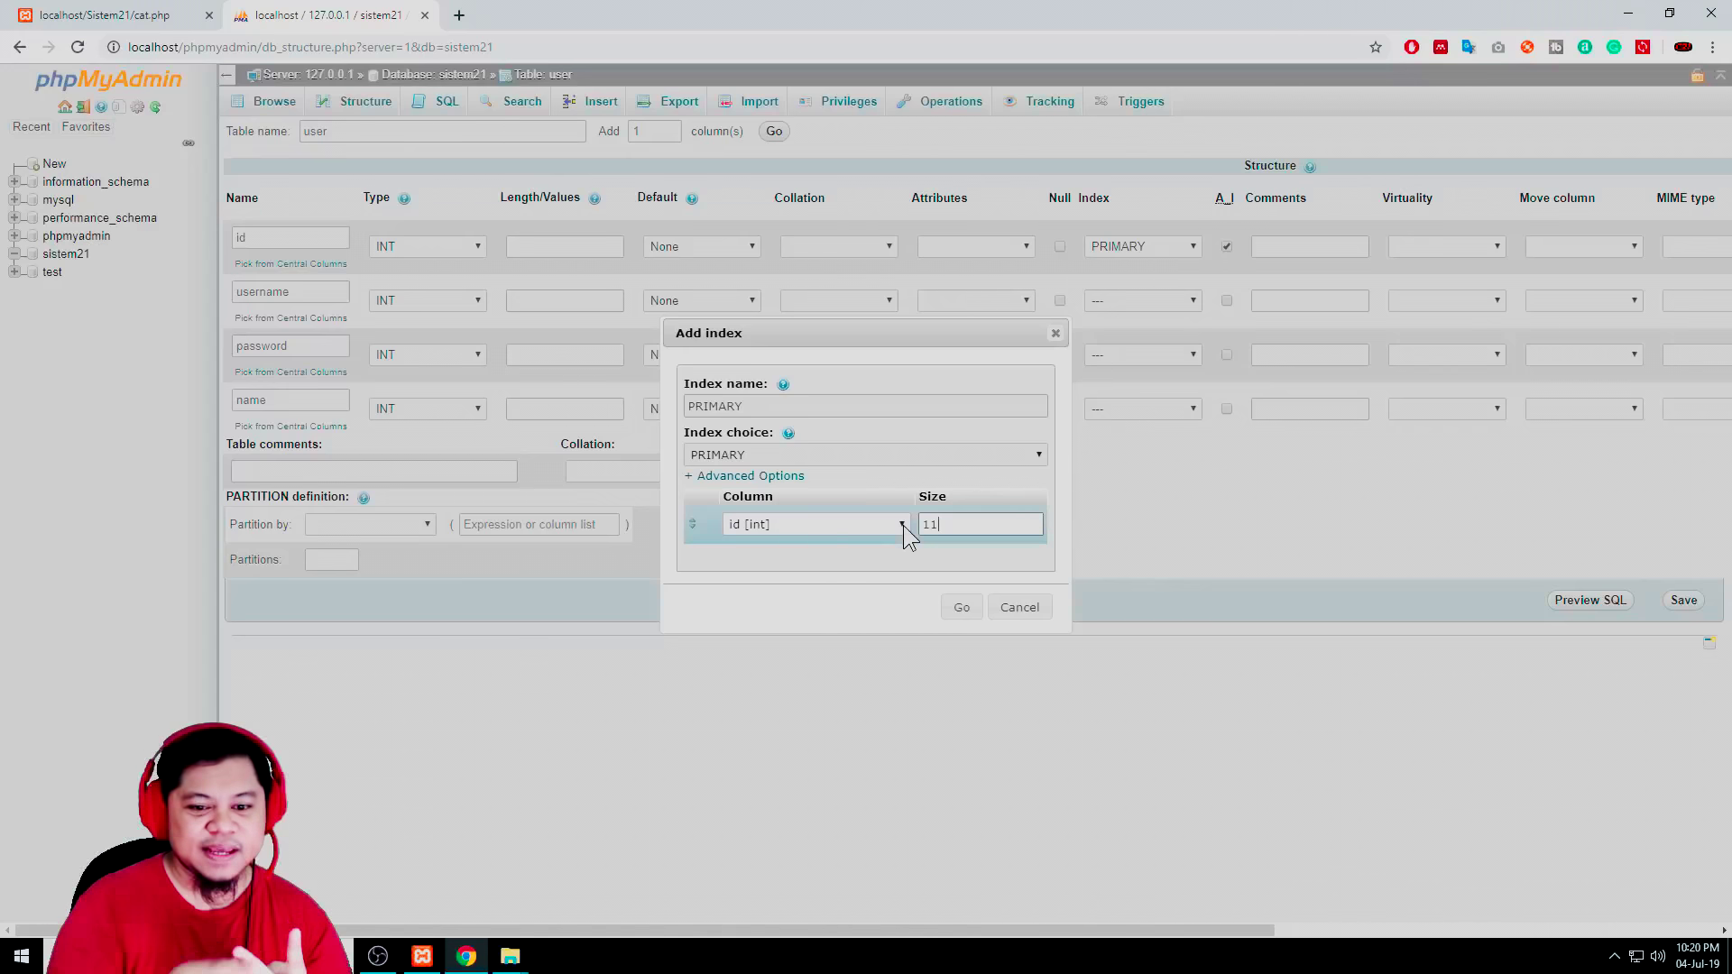
pyautogui.doubleClick(965, 525)
pyautogui.write('2')
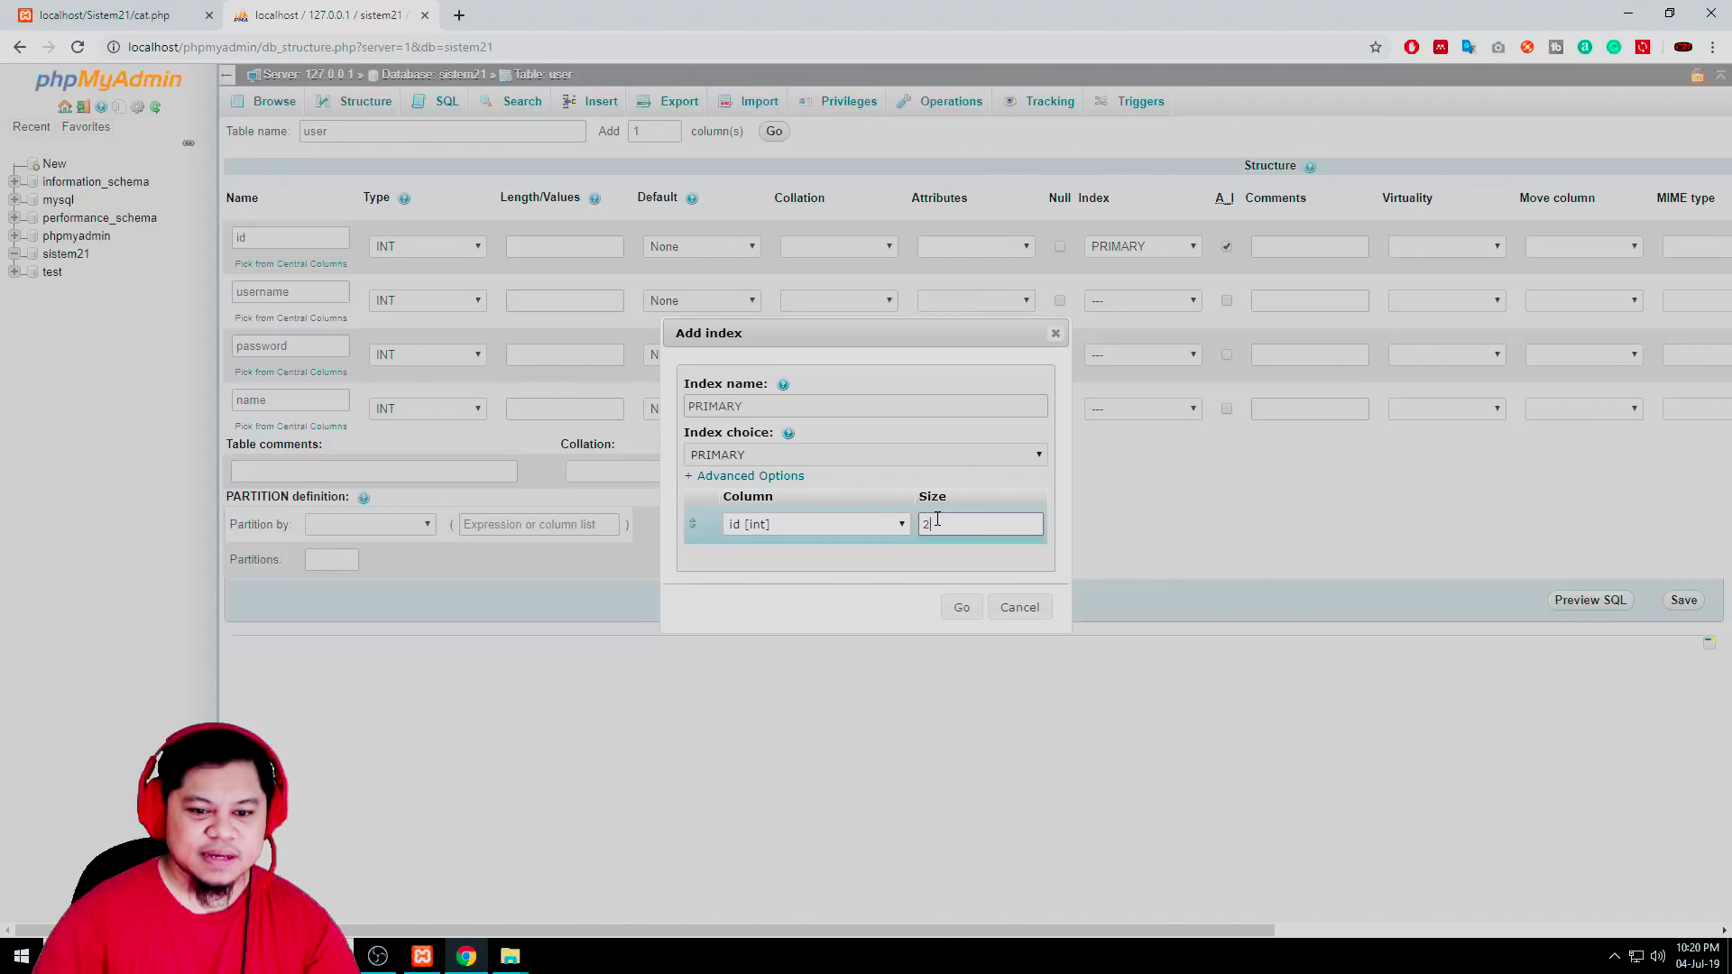
pyautogui.moveTo(937, 520); pyautogui.dragTo(889, 532)
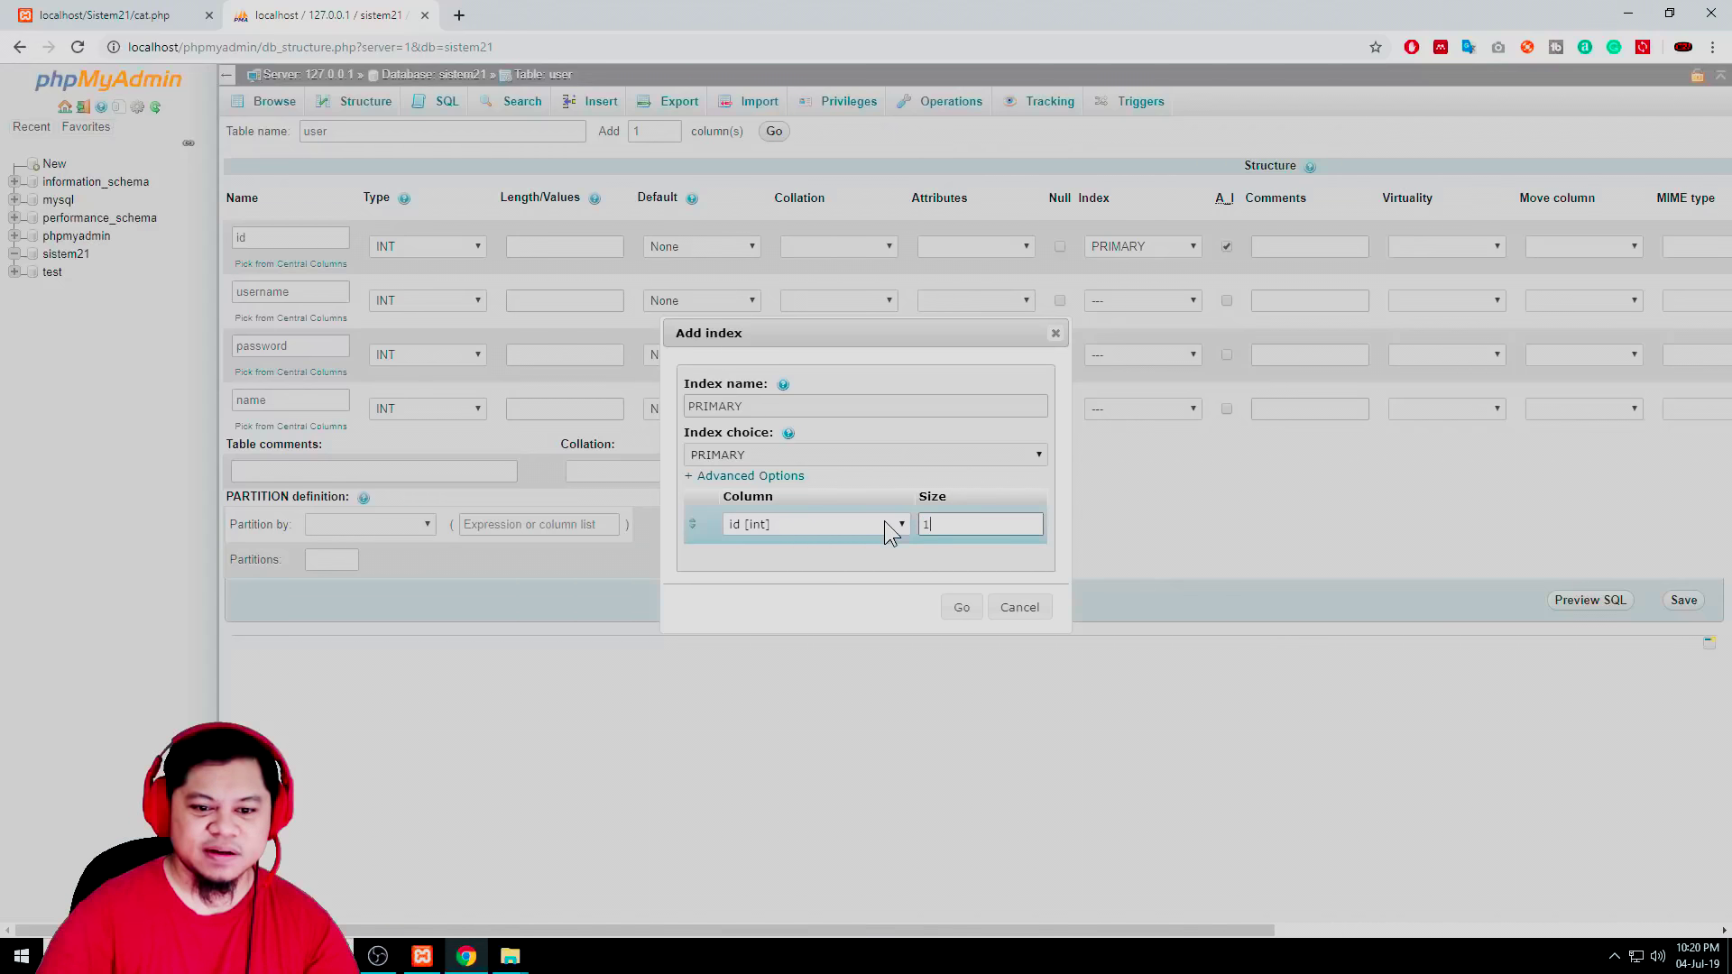
pyautogui.click(963, 614)
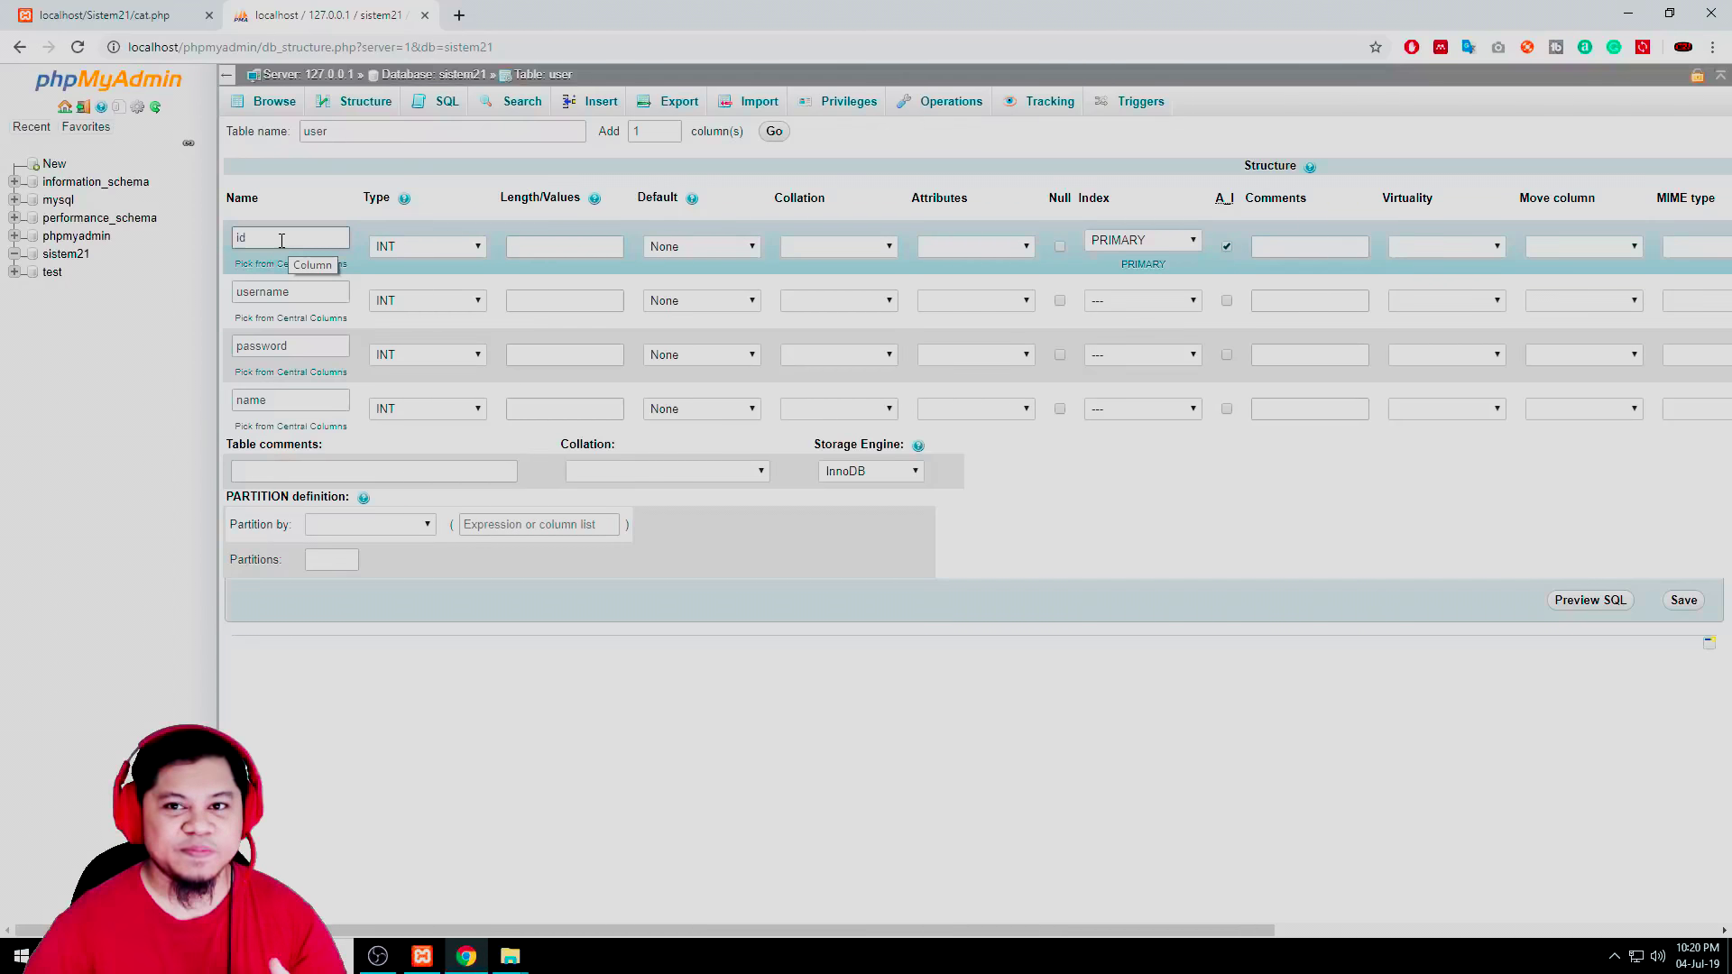
# Set the username and password columns to type VARCHAR
pyautogui.click(448, 302)
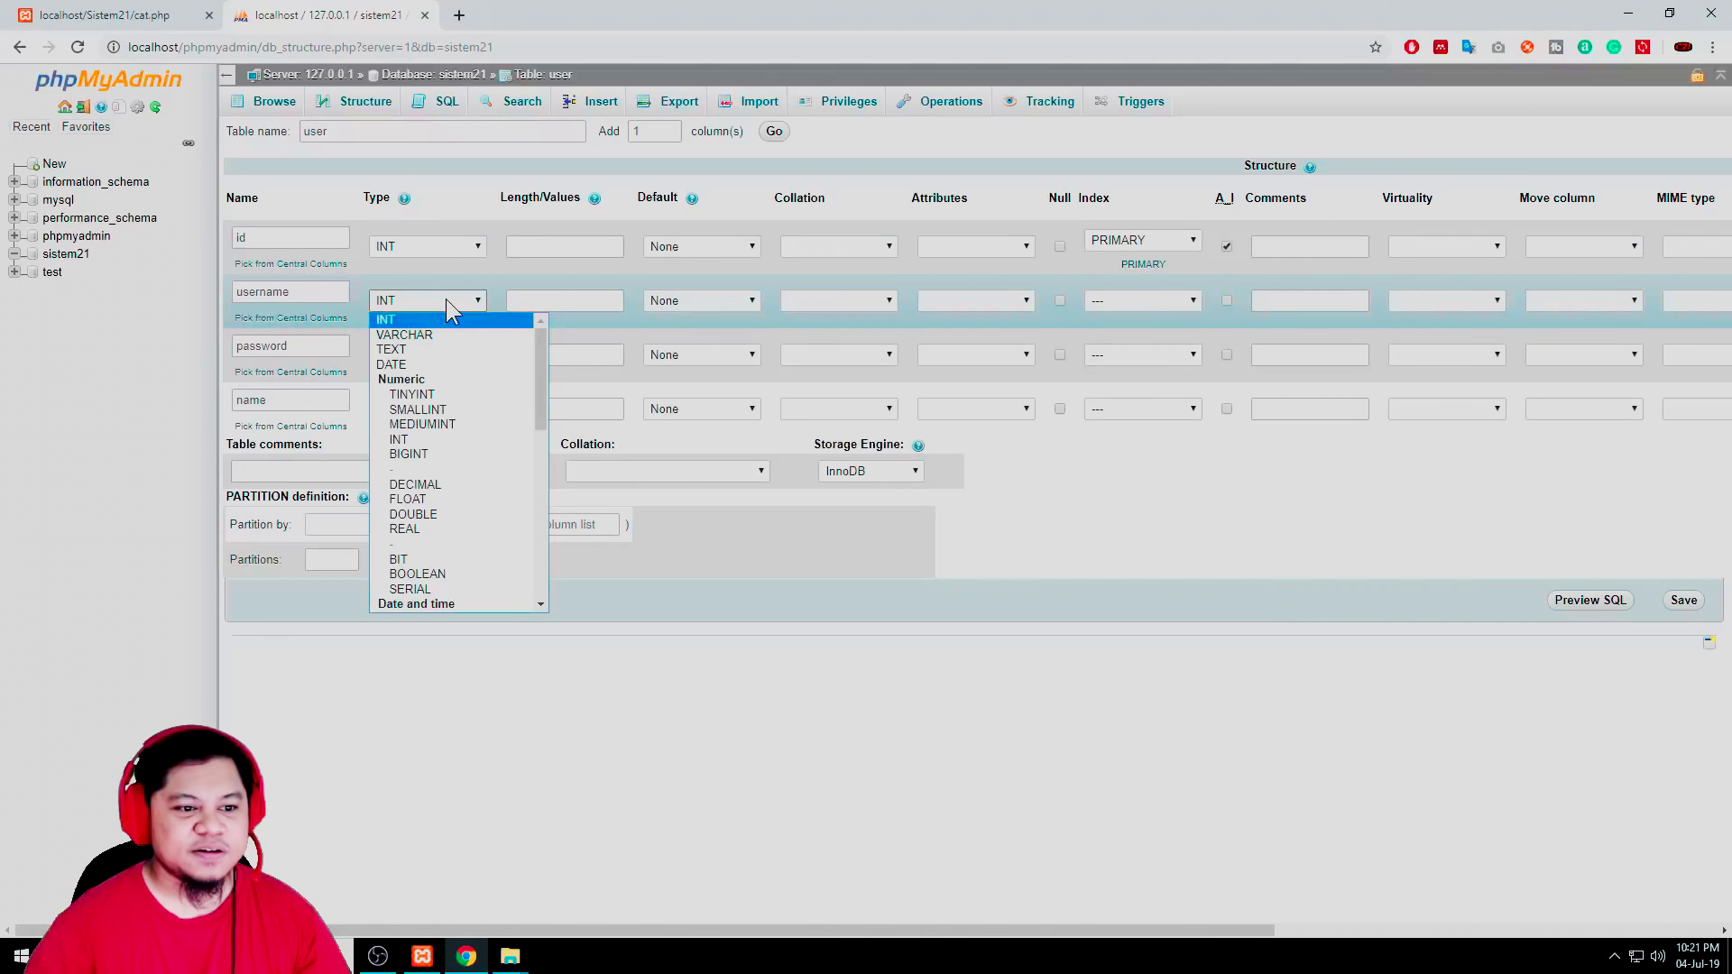
pyautogui.click(404, 335)
pyautogui.click(595, 301)
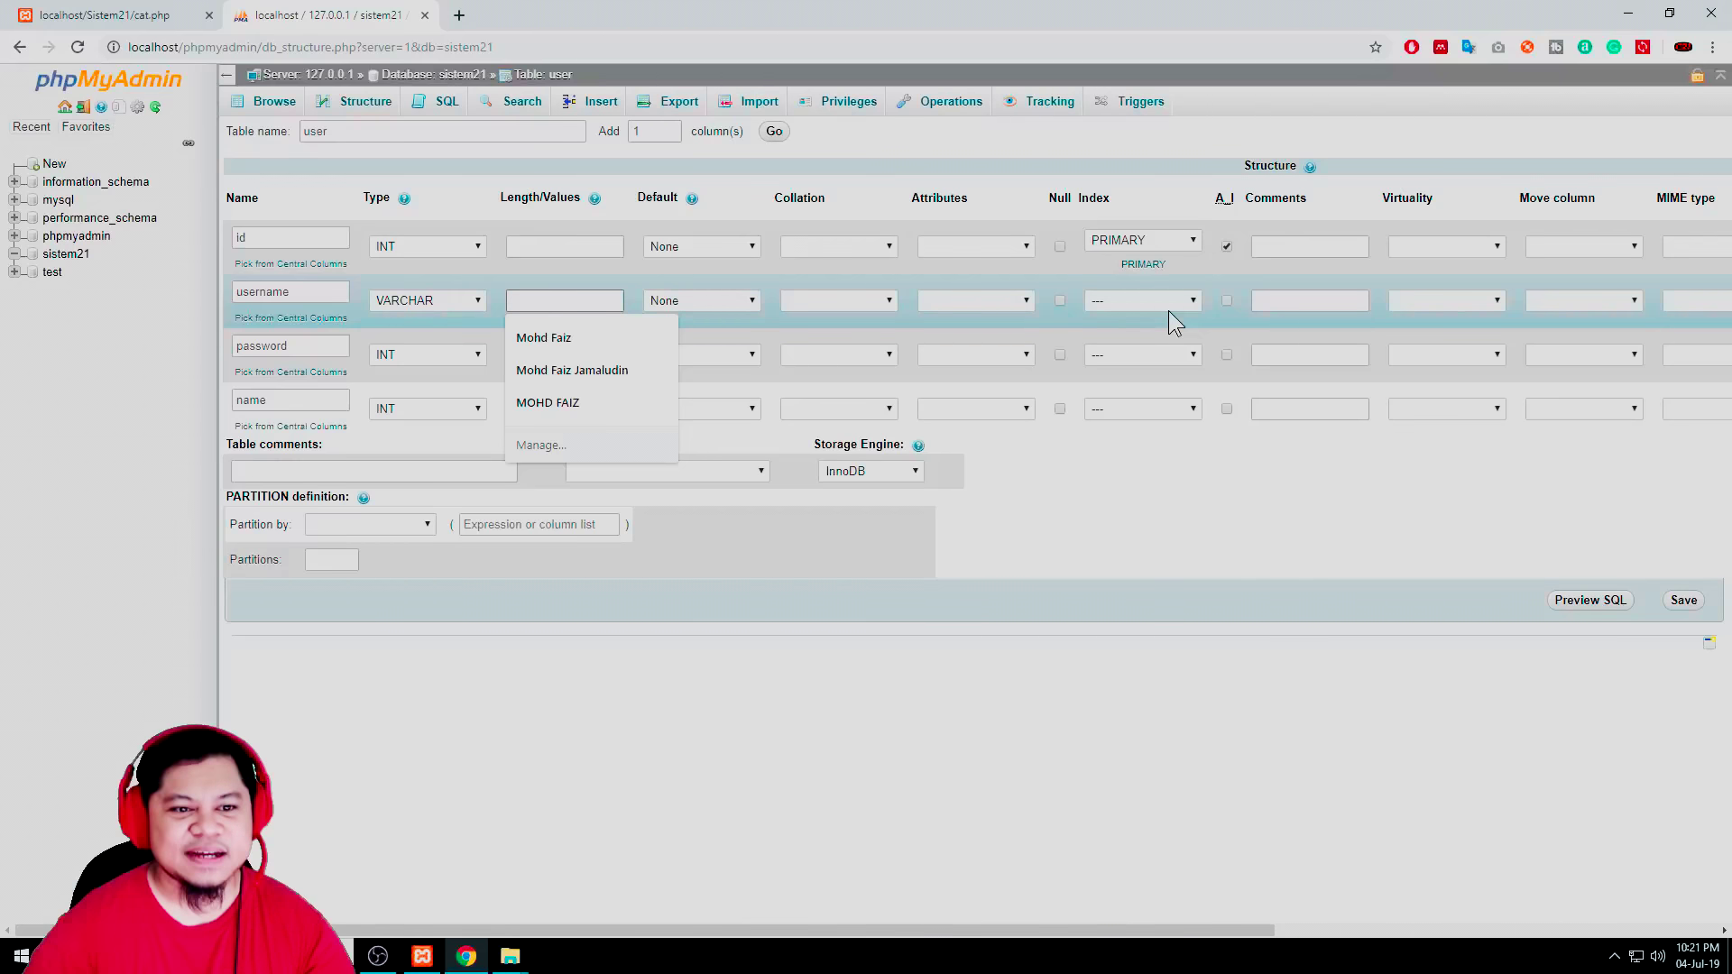
pyautogui.click(433, 361)
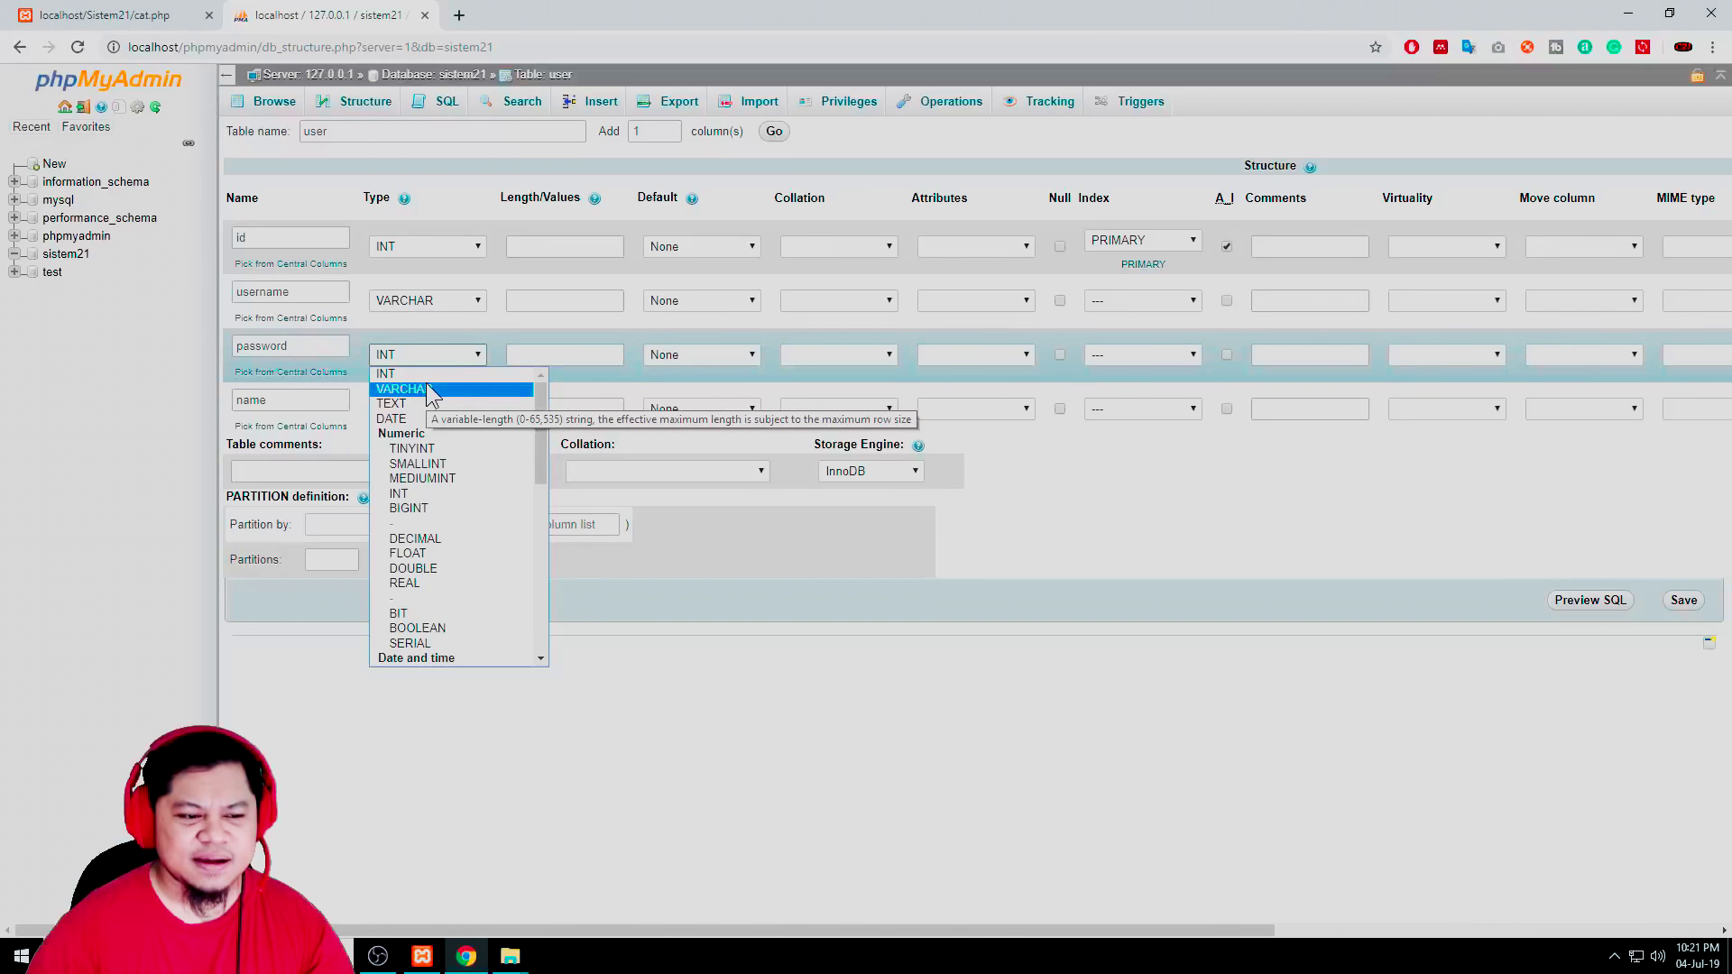
pyautogui.click(426, 388)
pyautogui.click(599, 358)
# Enter Length/Values 25 for username and 100 for password
pyautogui.click(601, 301)
pyautogui.click(586, 252)
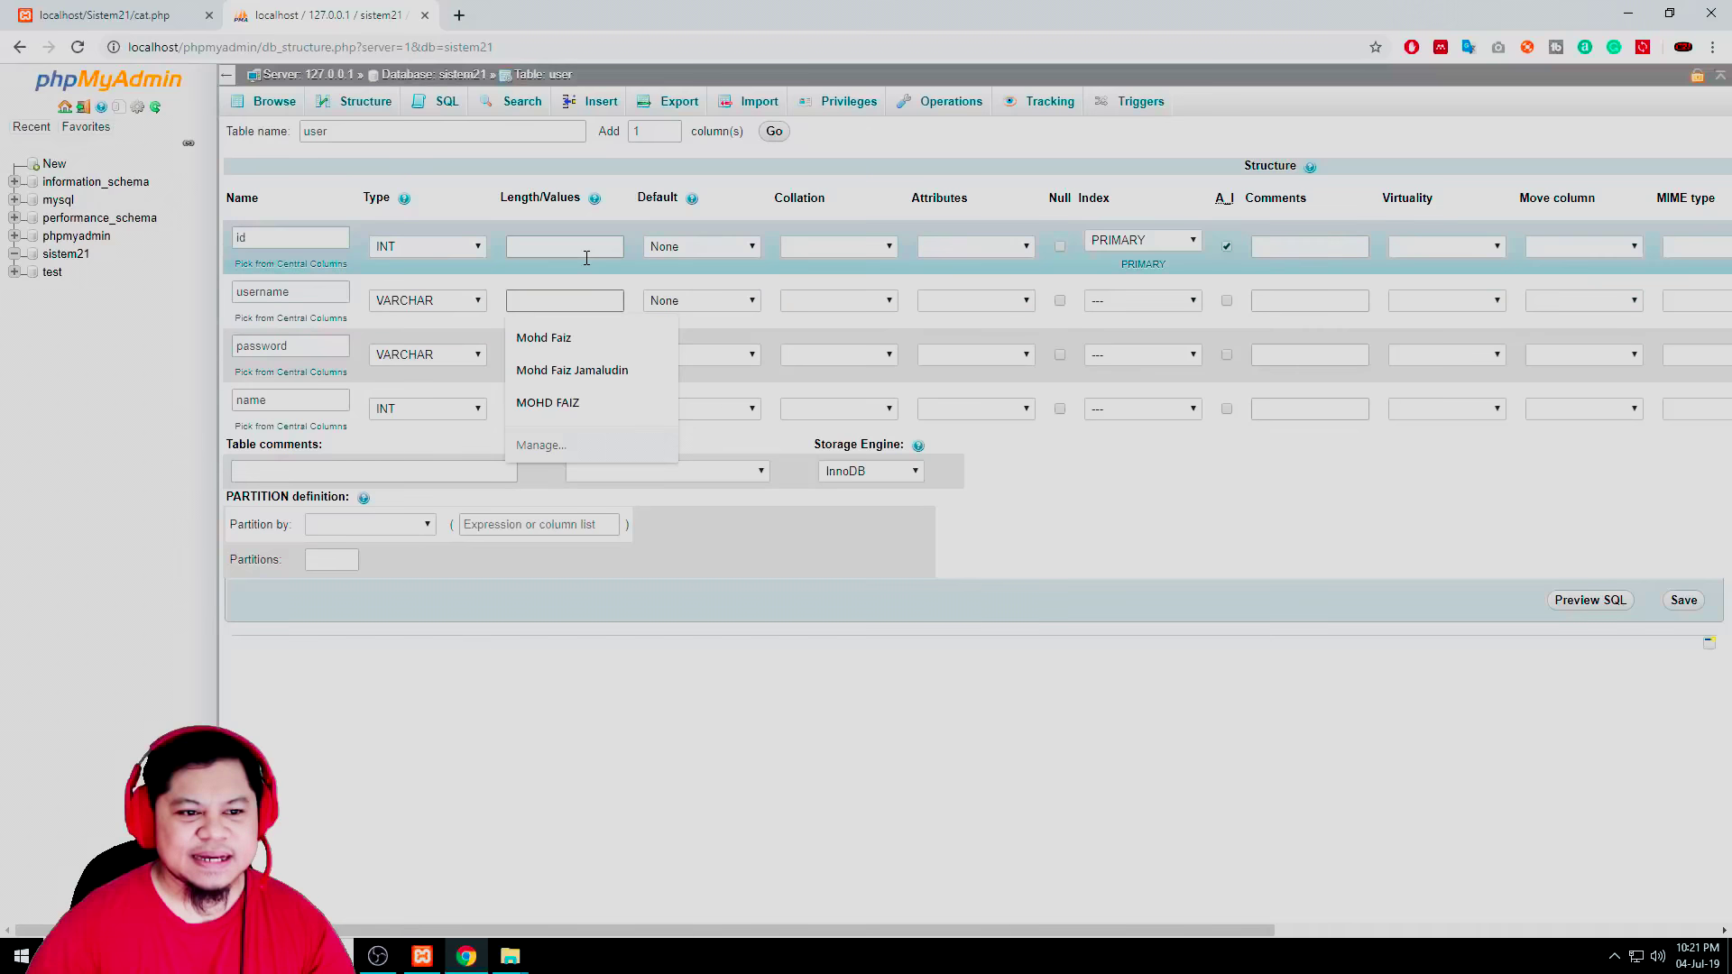
pyautogui.click(596, 302)
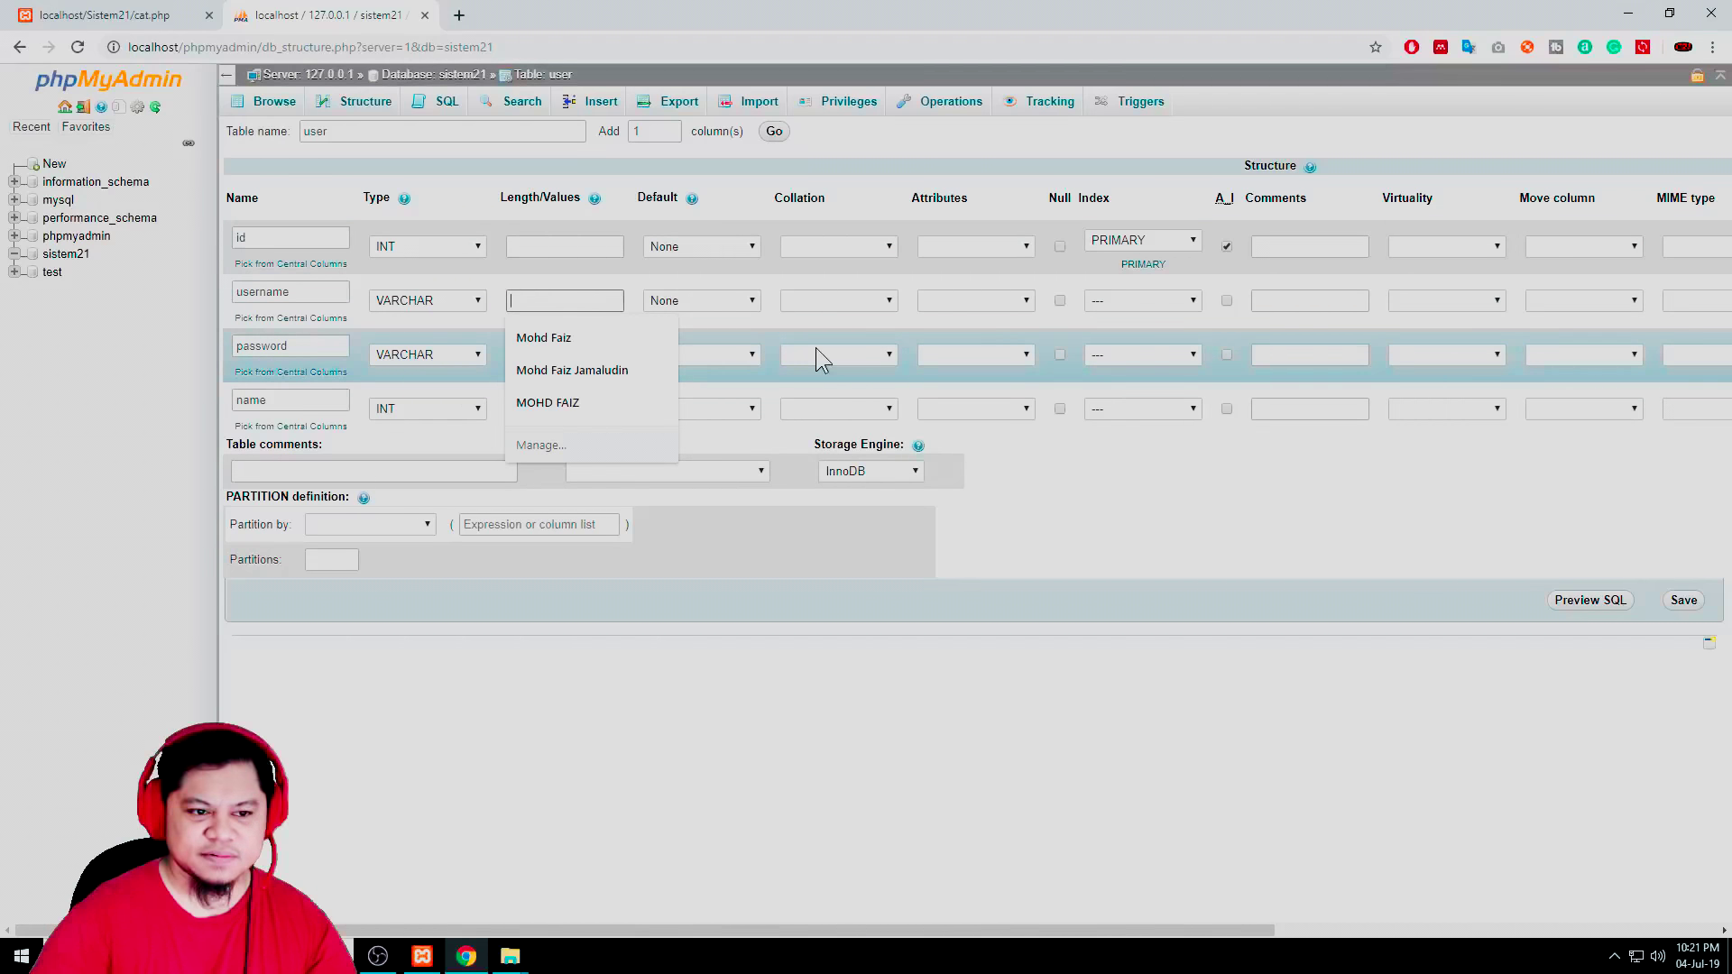
pyautogui.write('50')
pyautogui.click(553, 355)
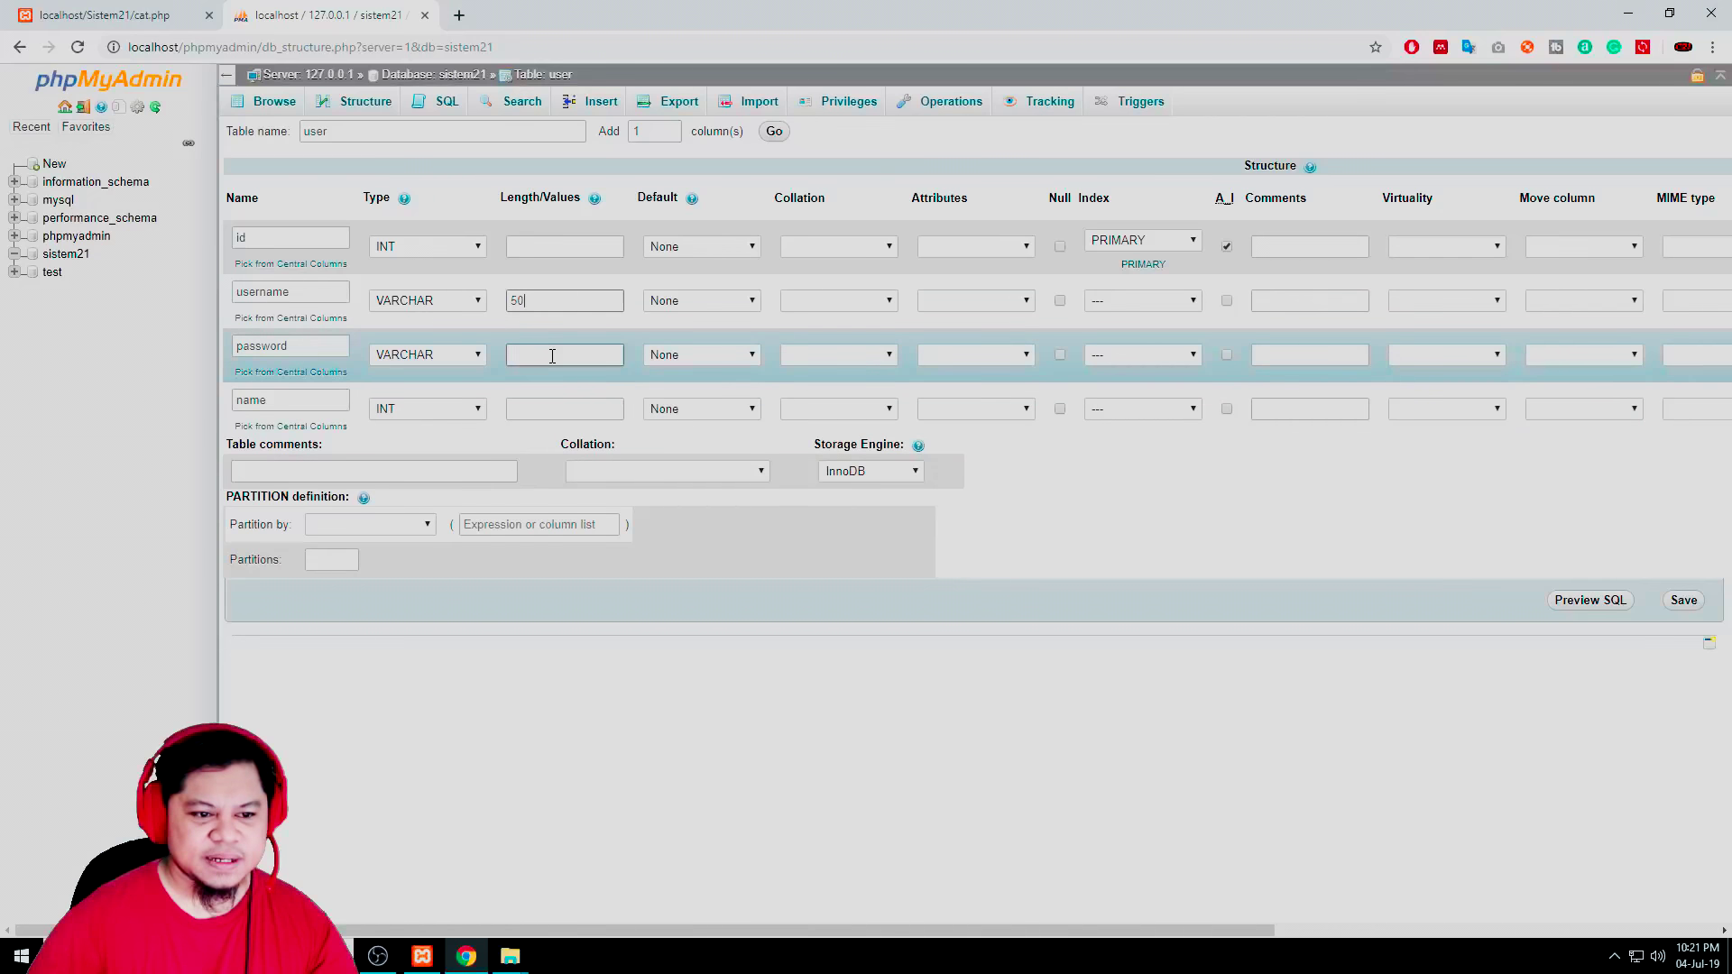
pyautogui.click(552, 355)
pyautogui.write('50')
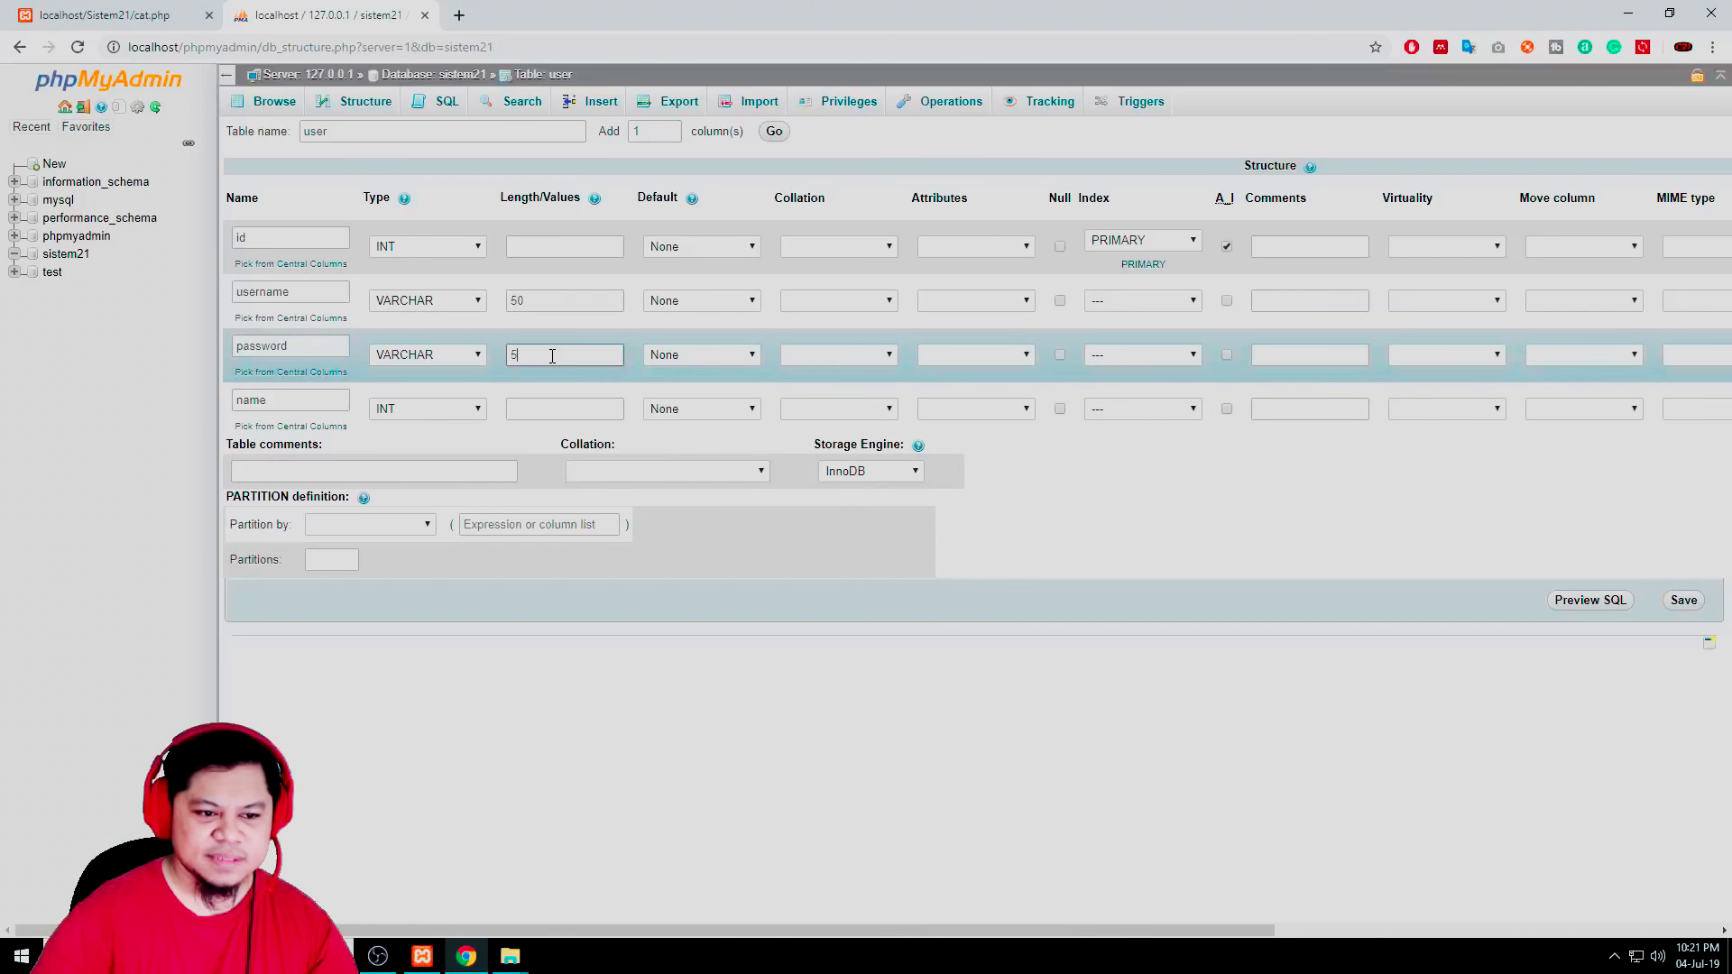
pyautogui.doubleClick(560, 299)
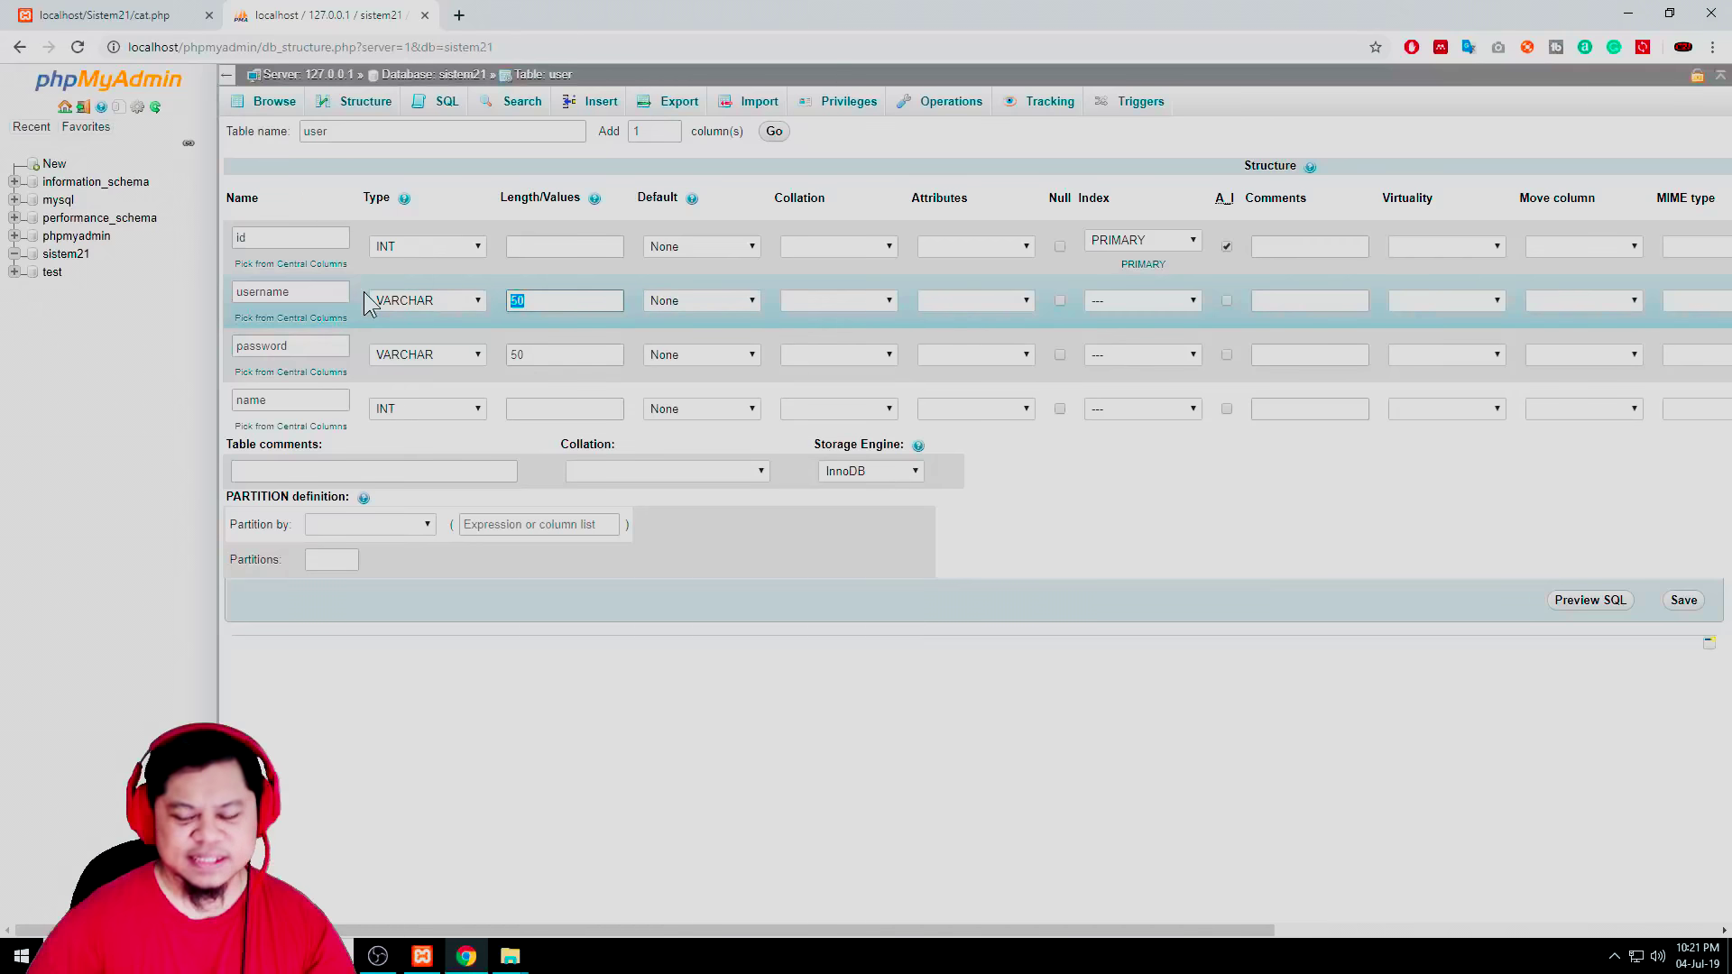
pyautogui.write('25')
pyautogui.doubleClick(528, 355)
pyautogui.write('25')
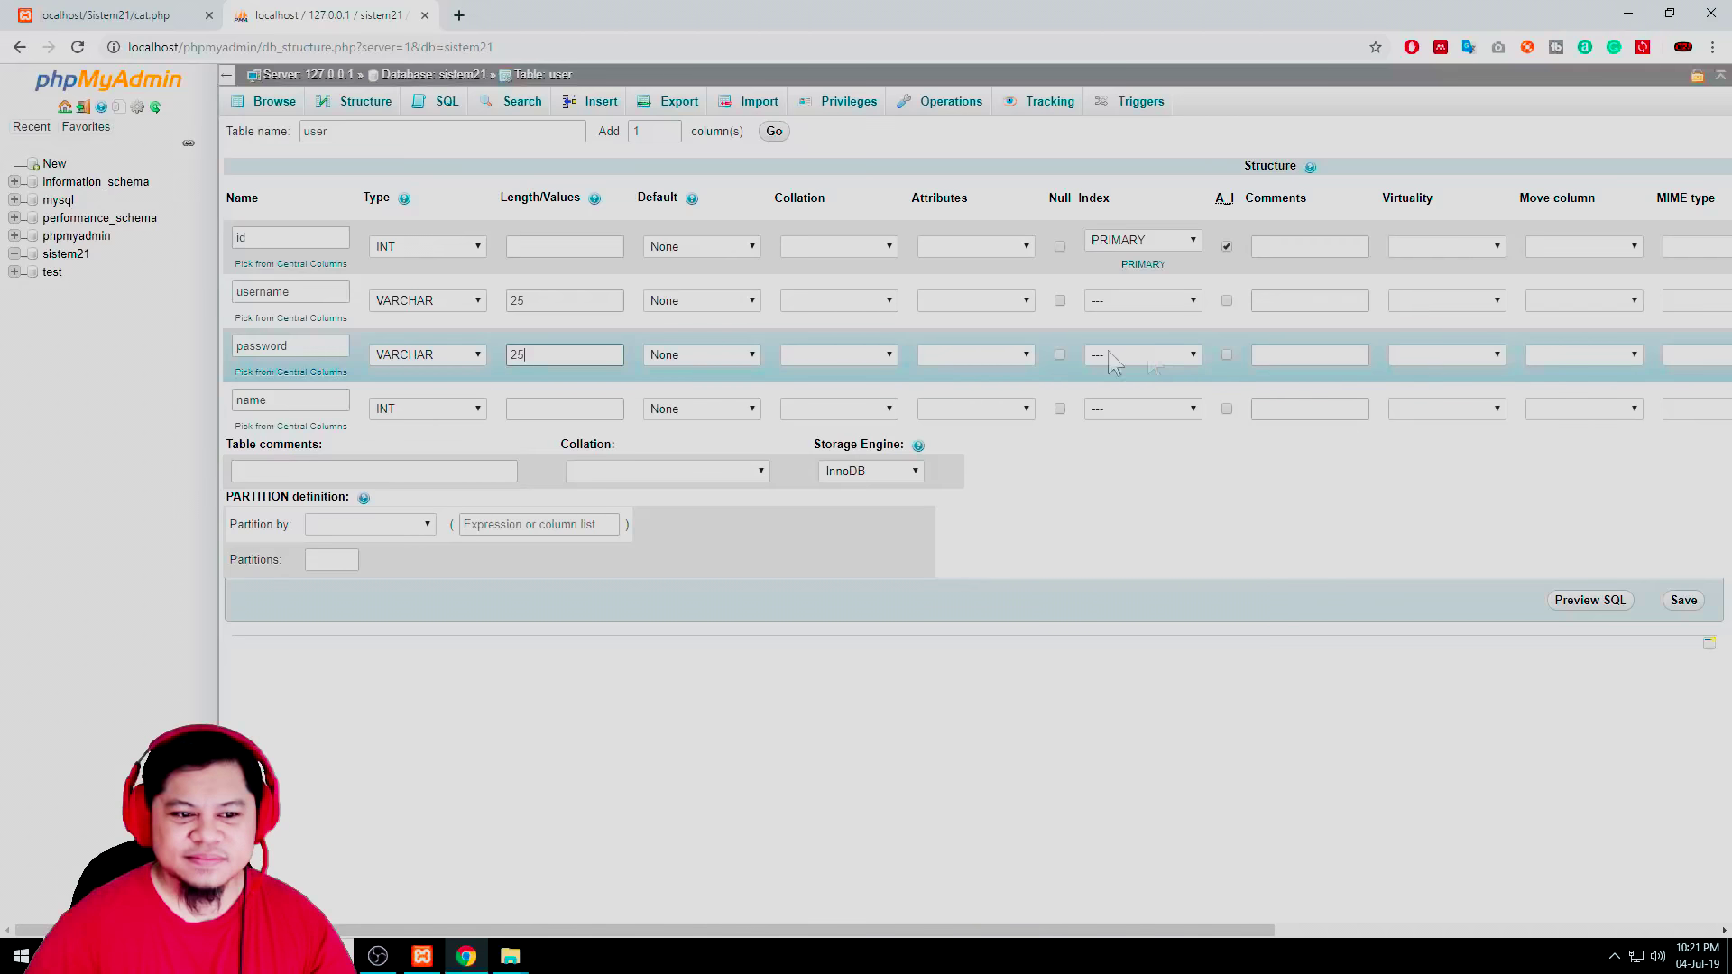
pyautogui.doubleClick(518, 355)
pyautogui.write('100')
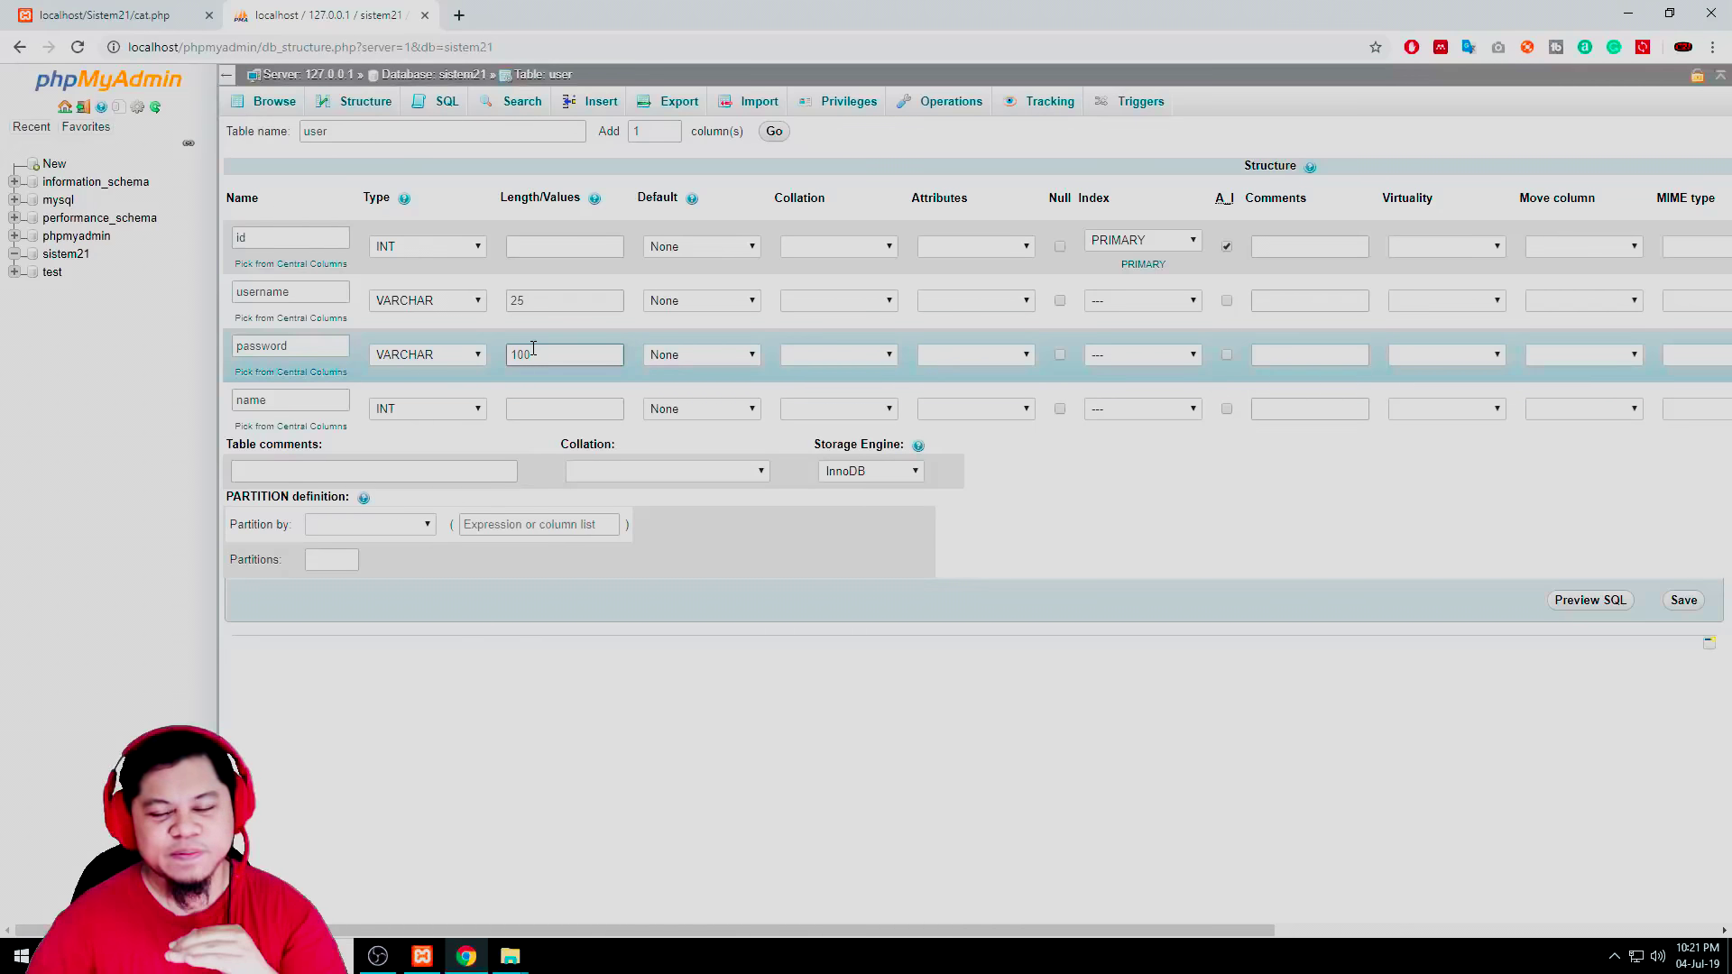
# Make the name column VARCHAR with length 150
pyautogui.click(422, 410)
pyautogui.click(459, 454)
pyautogui.click(564, 408)
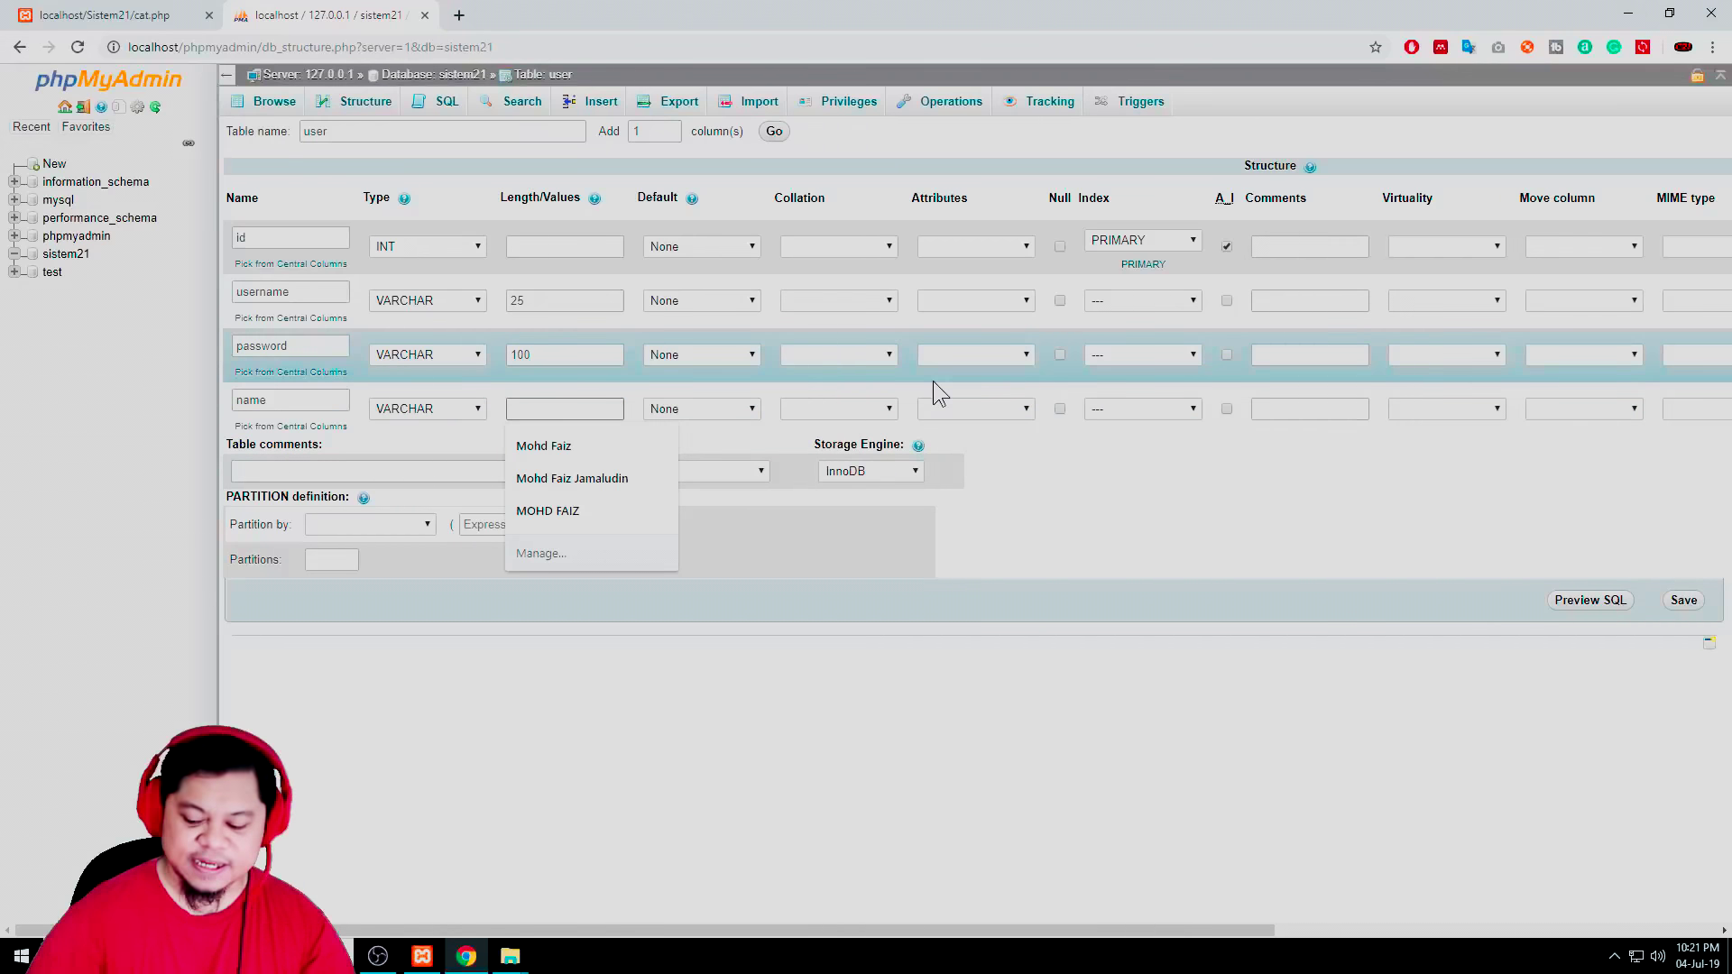
pyautogui.write('10')
pyautogui.press('BackSpace')
pyautogui.press('BackSpace')
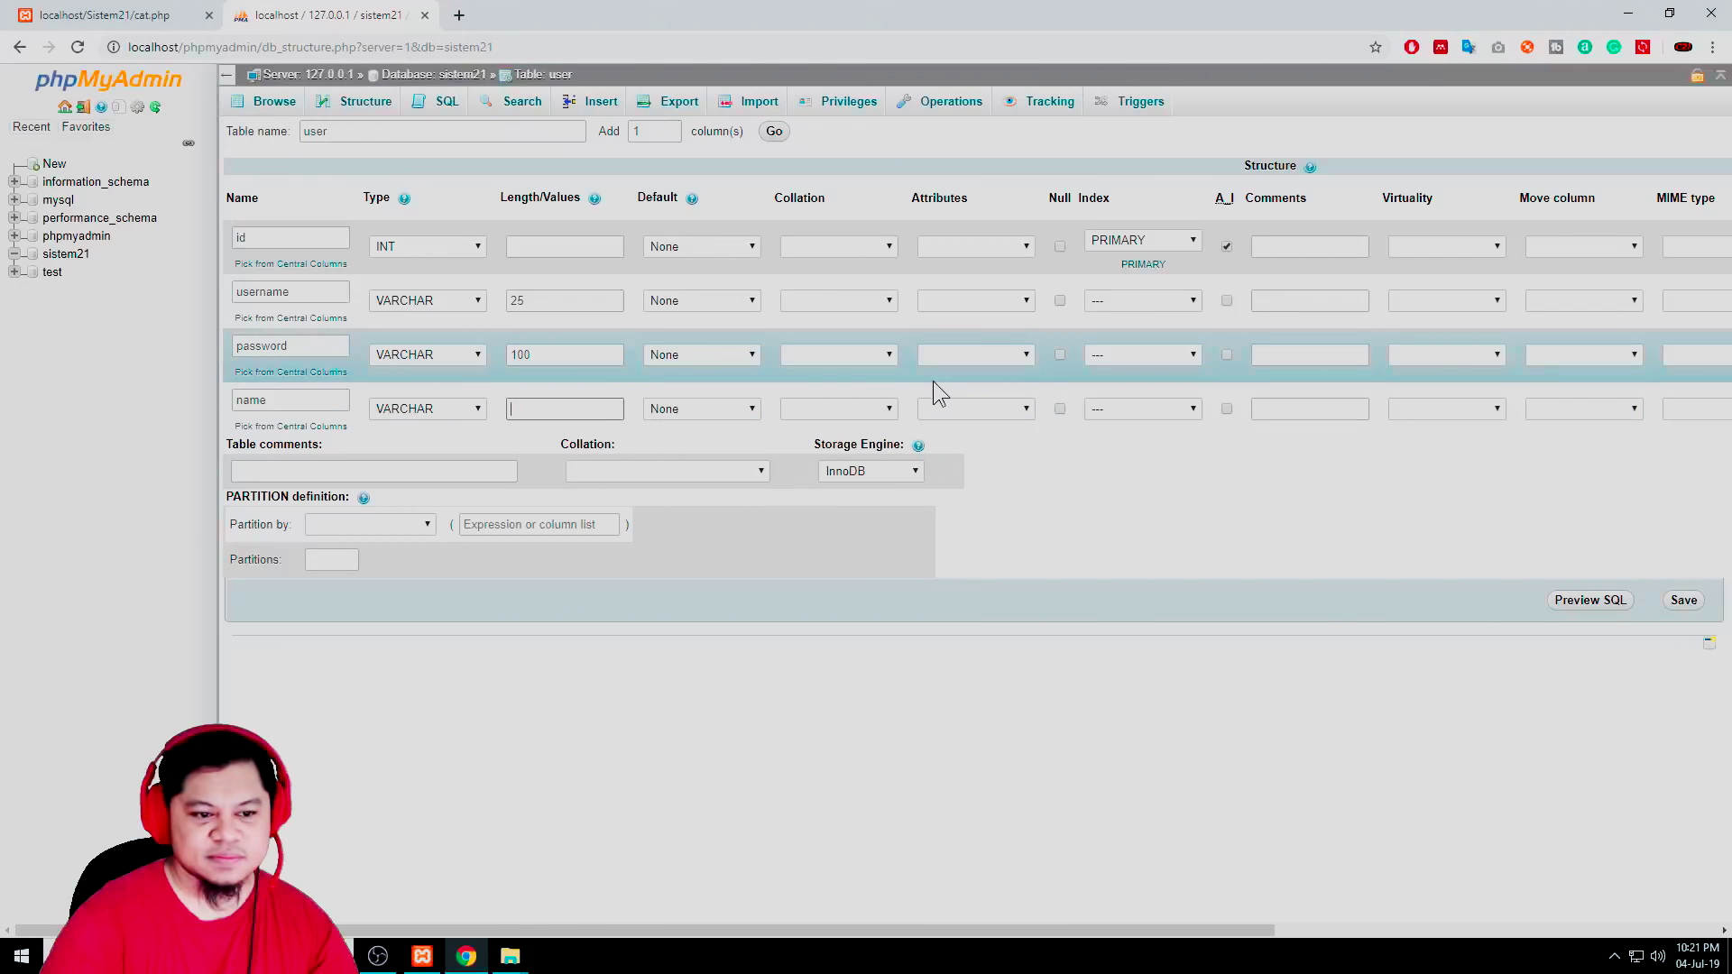
pyautogui.write('150')
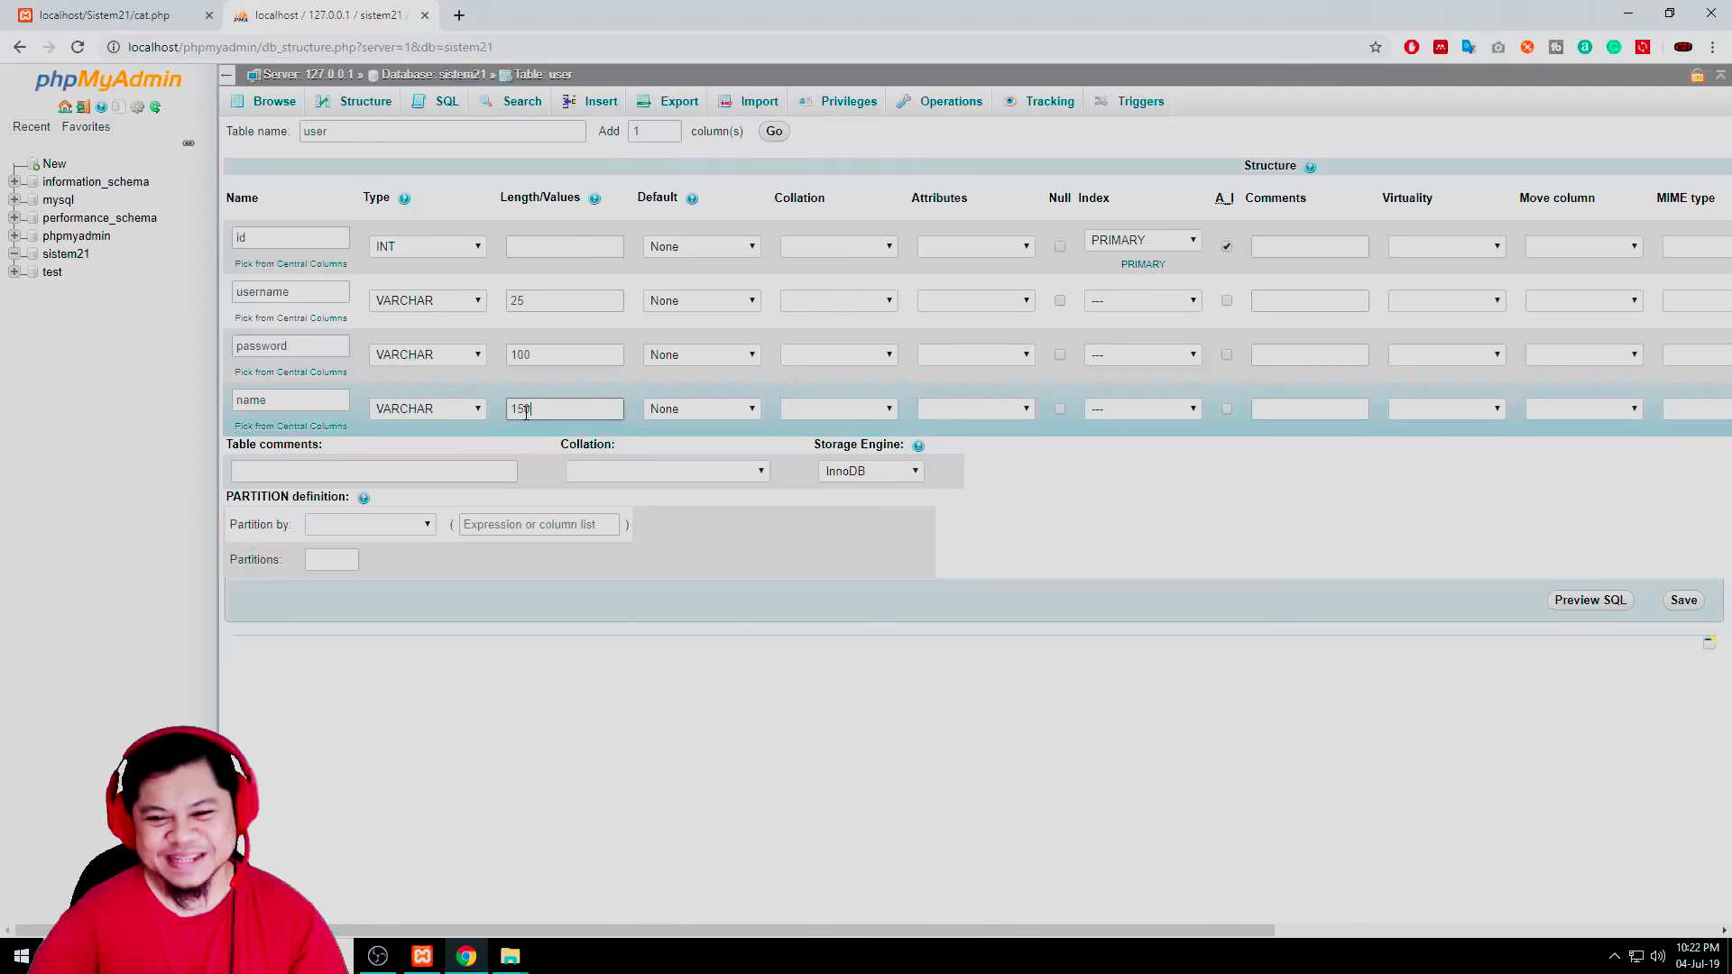
pyautogui.hotkey('ctrl', 'a')
pyautogui.write('50')
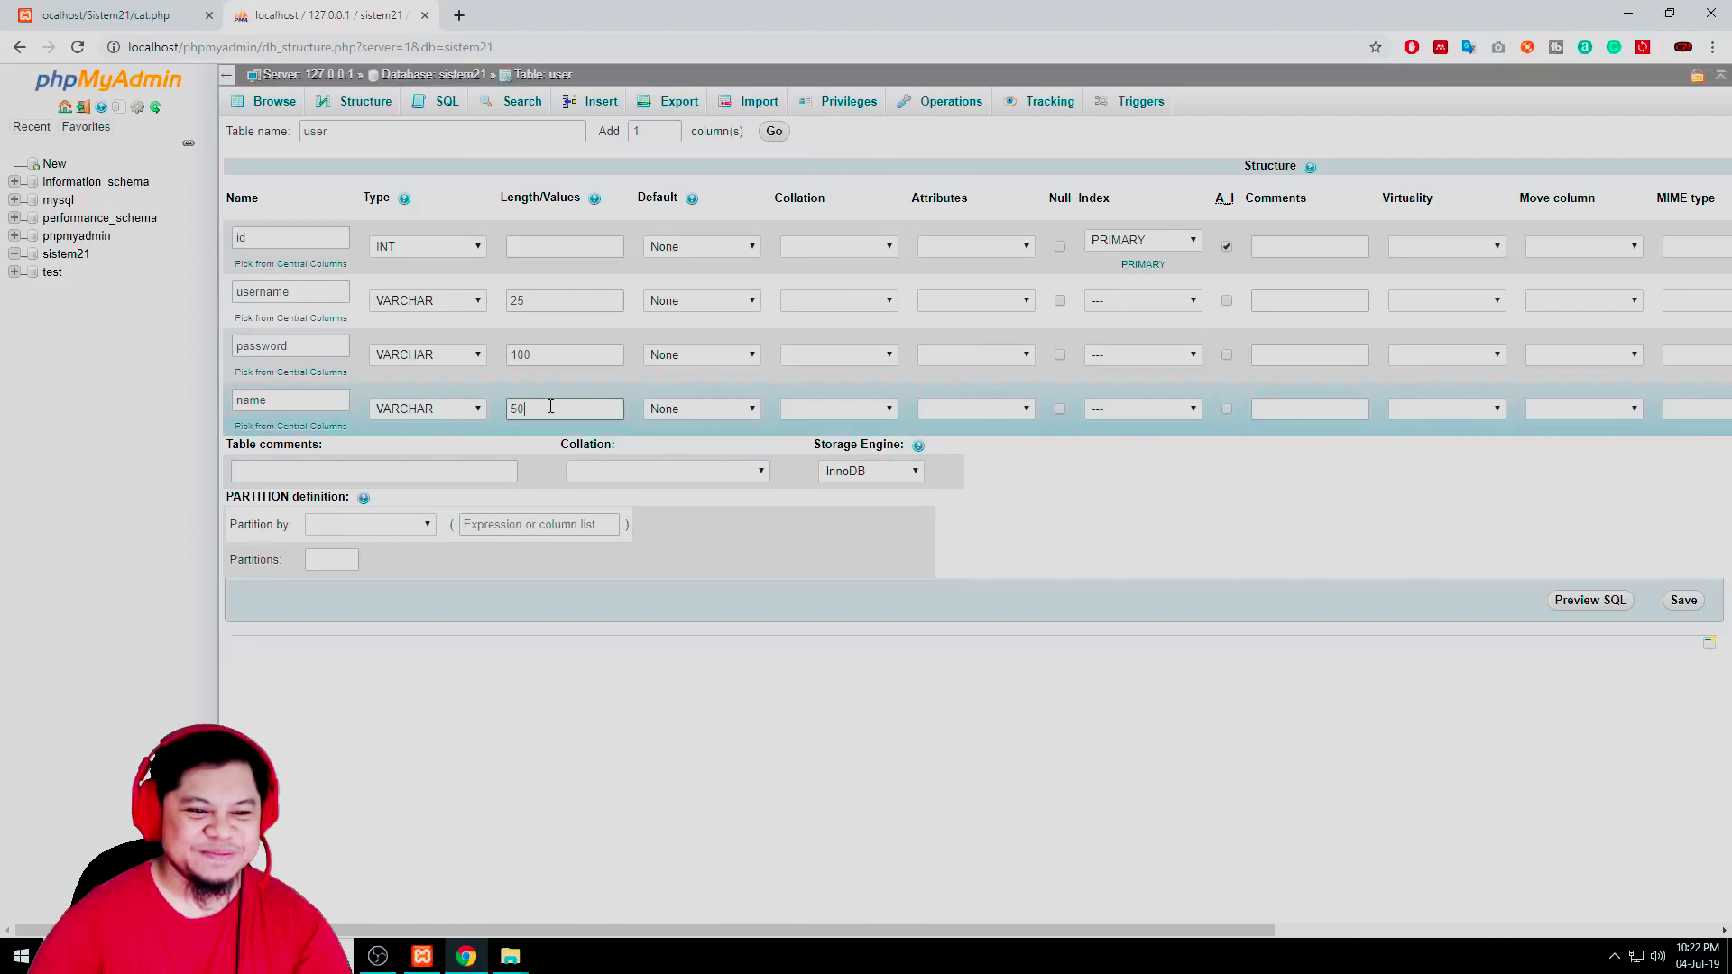
pyautogui.hotkey('ctrl', 'a')
pyautogui.write('150')
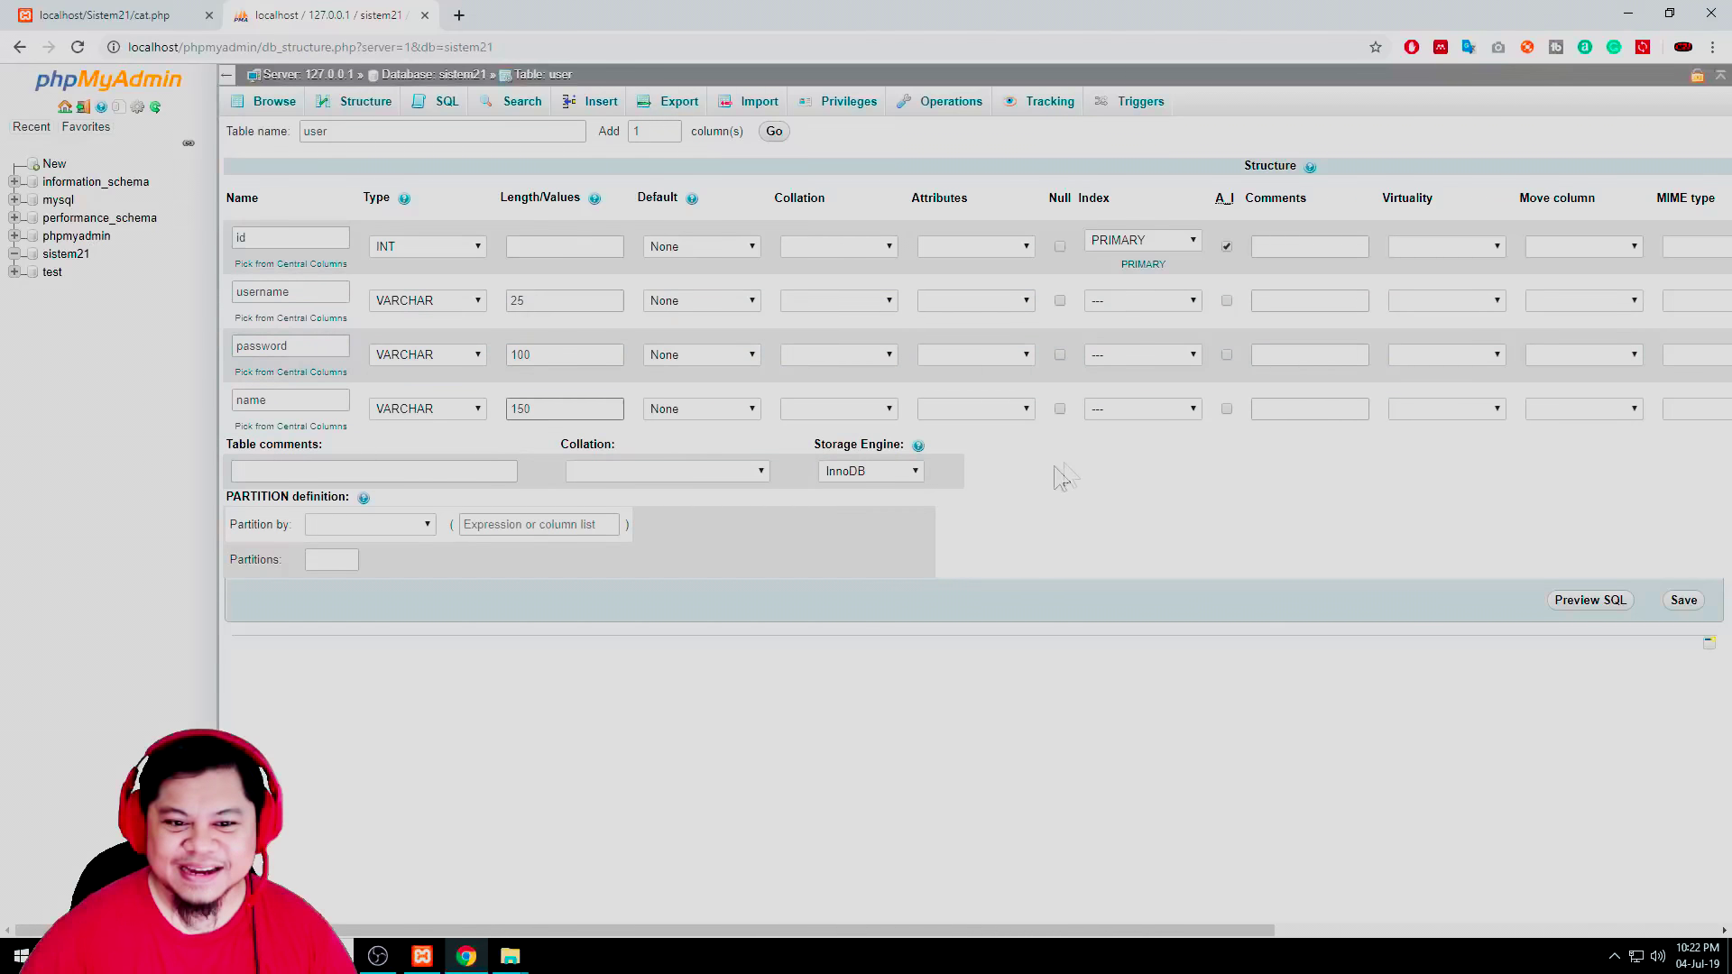
pyautogui.click(1342, 254)
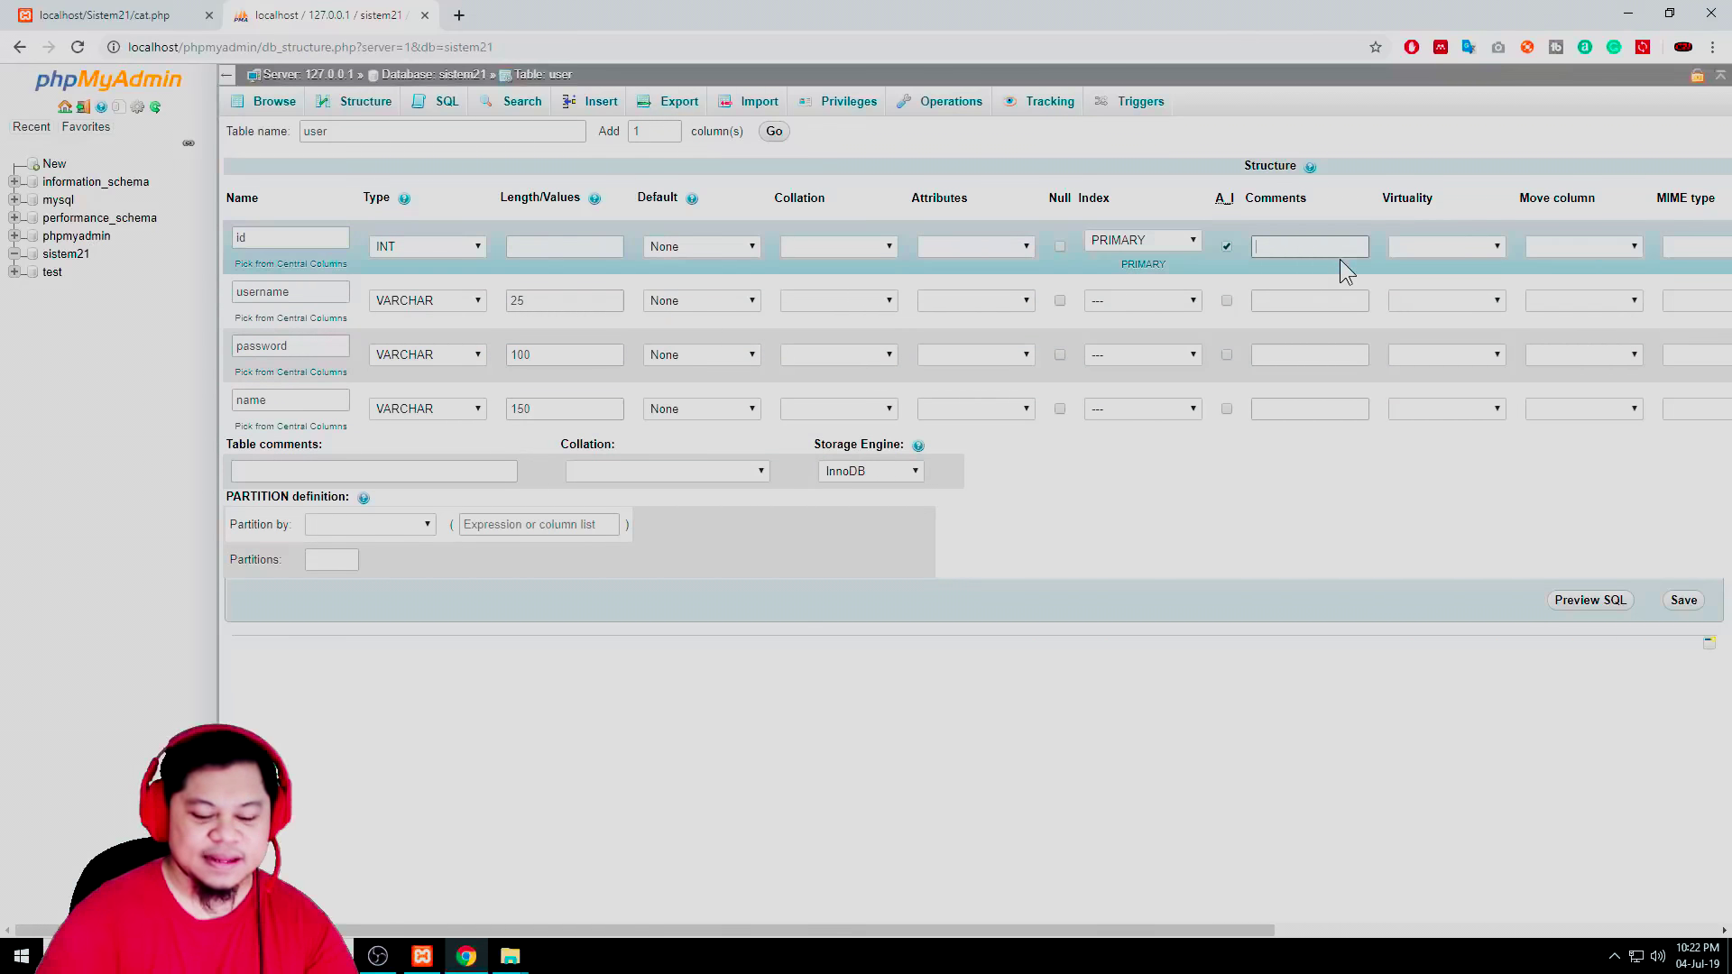
pyautogui.click(1315, 301)
pyautogui.click(1276, 355)
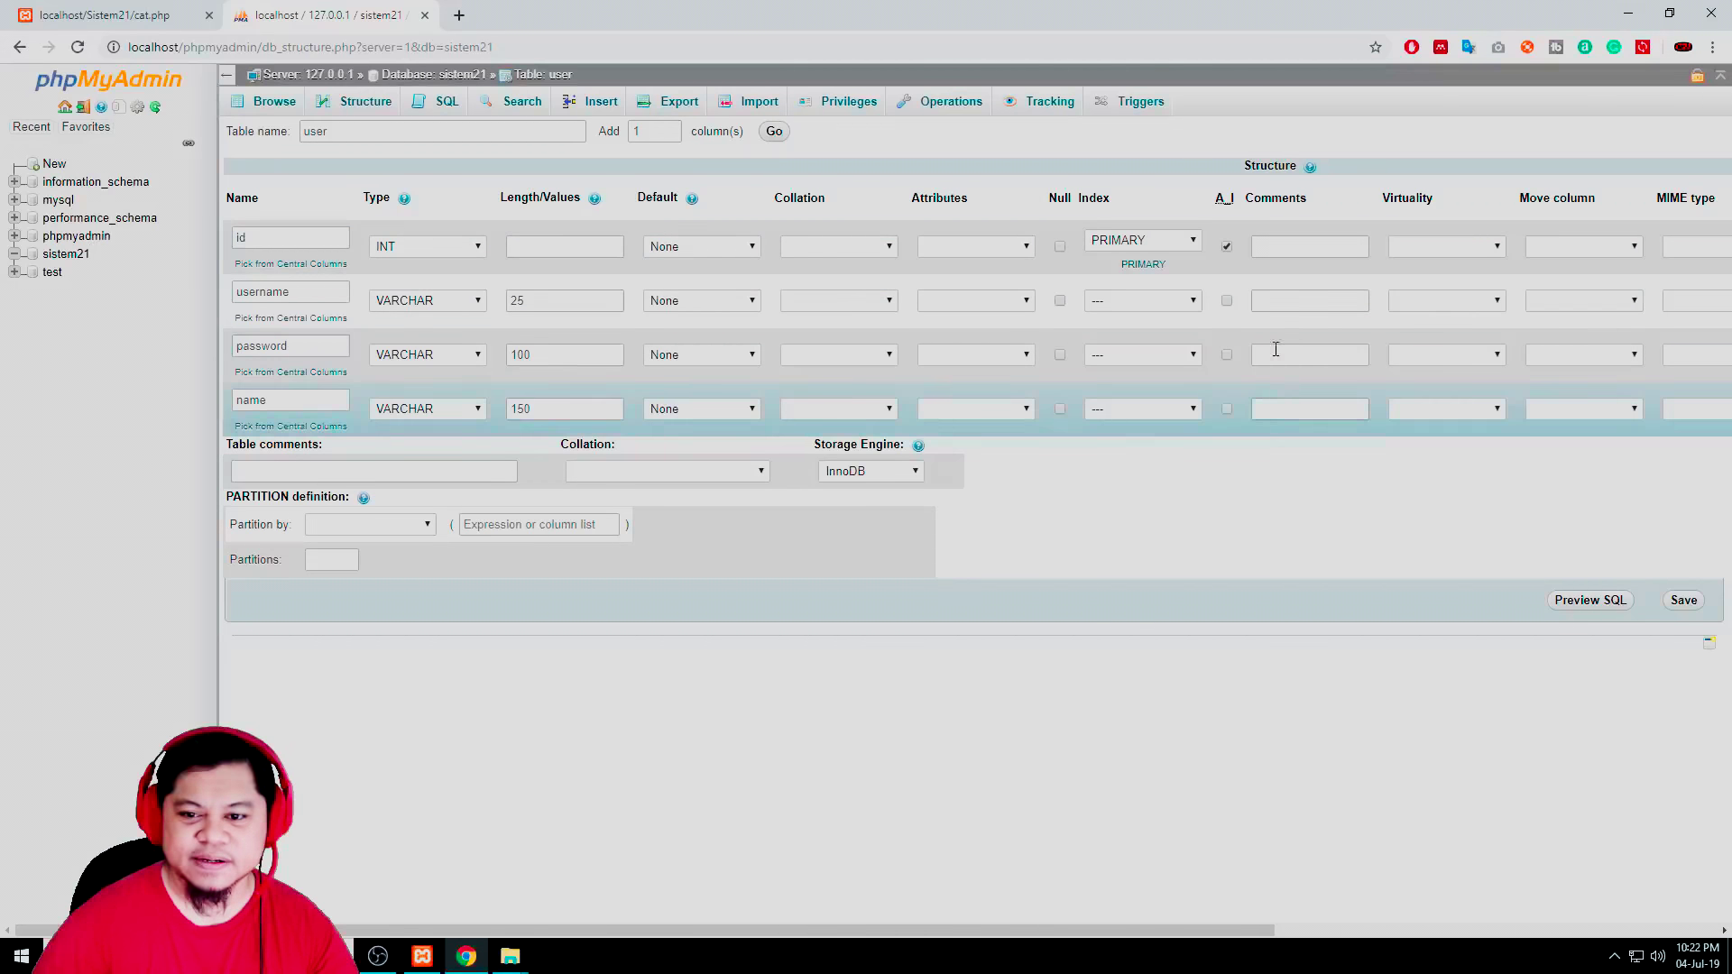
pyautogui.click(1334, 413)
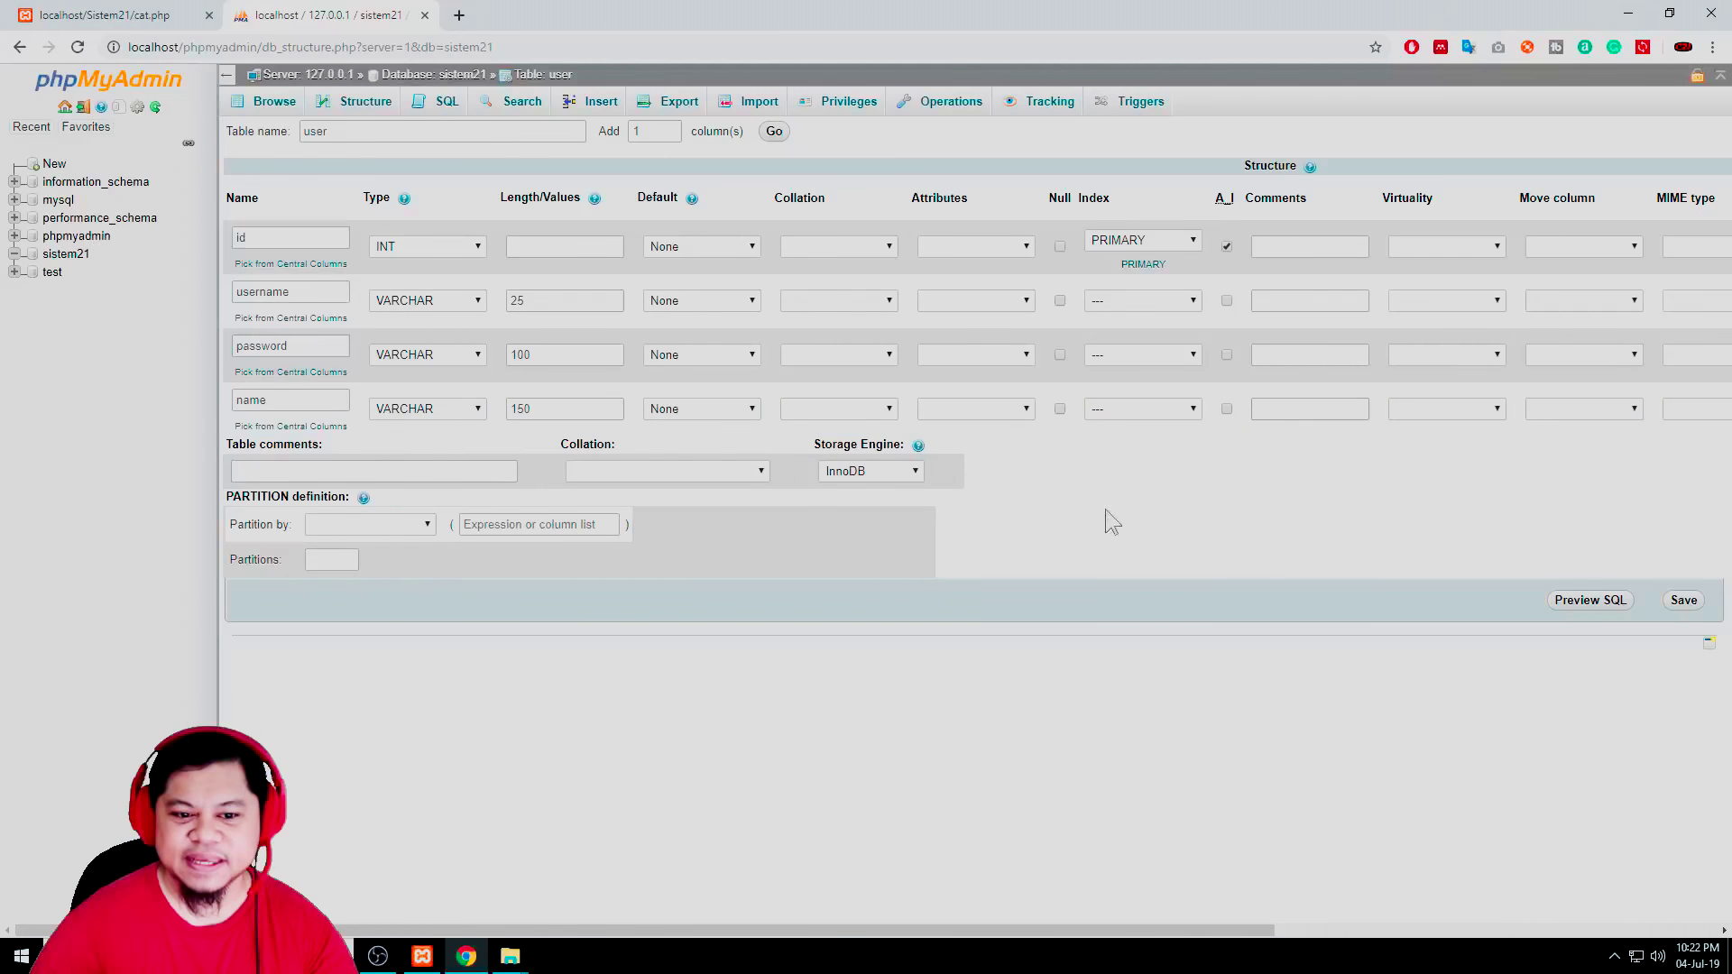
pyautogui.click(889, 482)
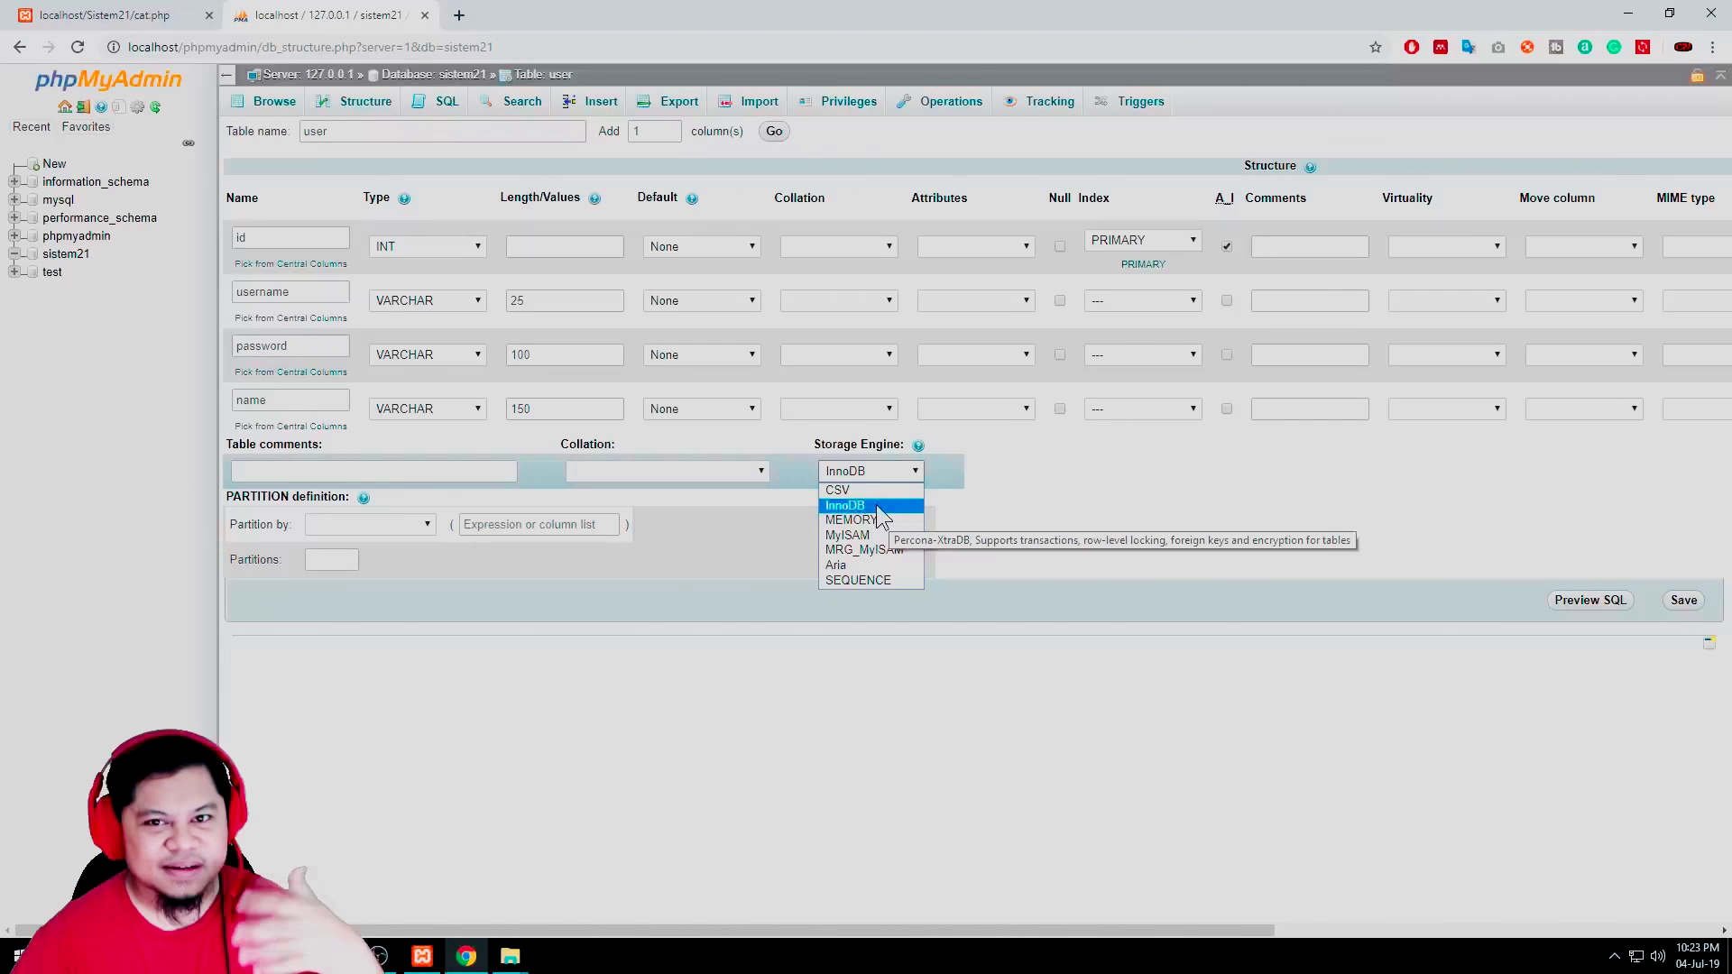
# Keep the InnoDB engine and add a UNIQUE index of size 25 on username
pyautogui.click(876, 506)
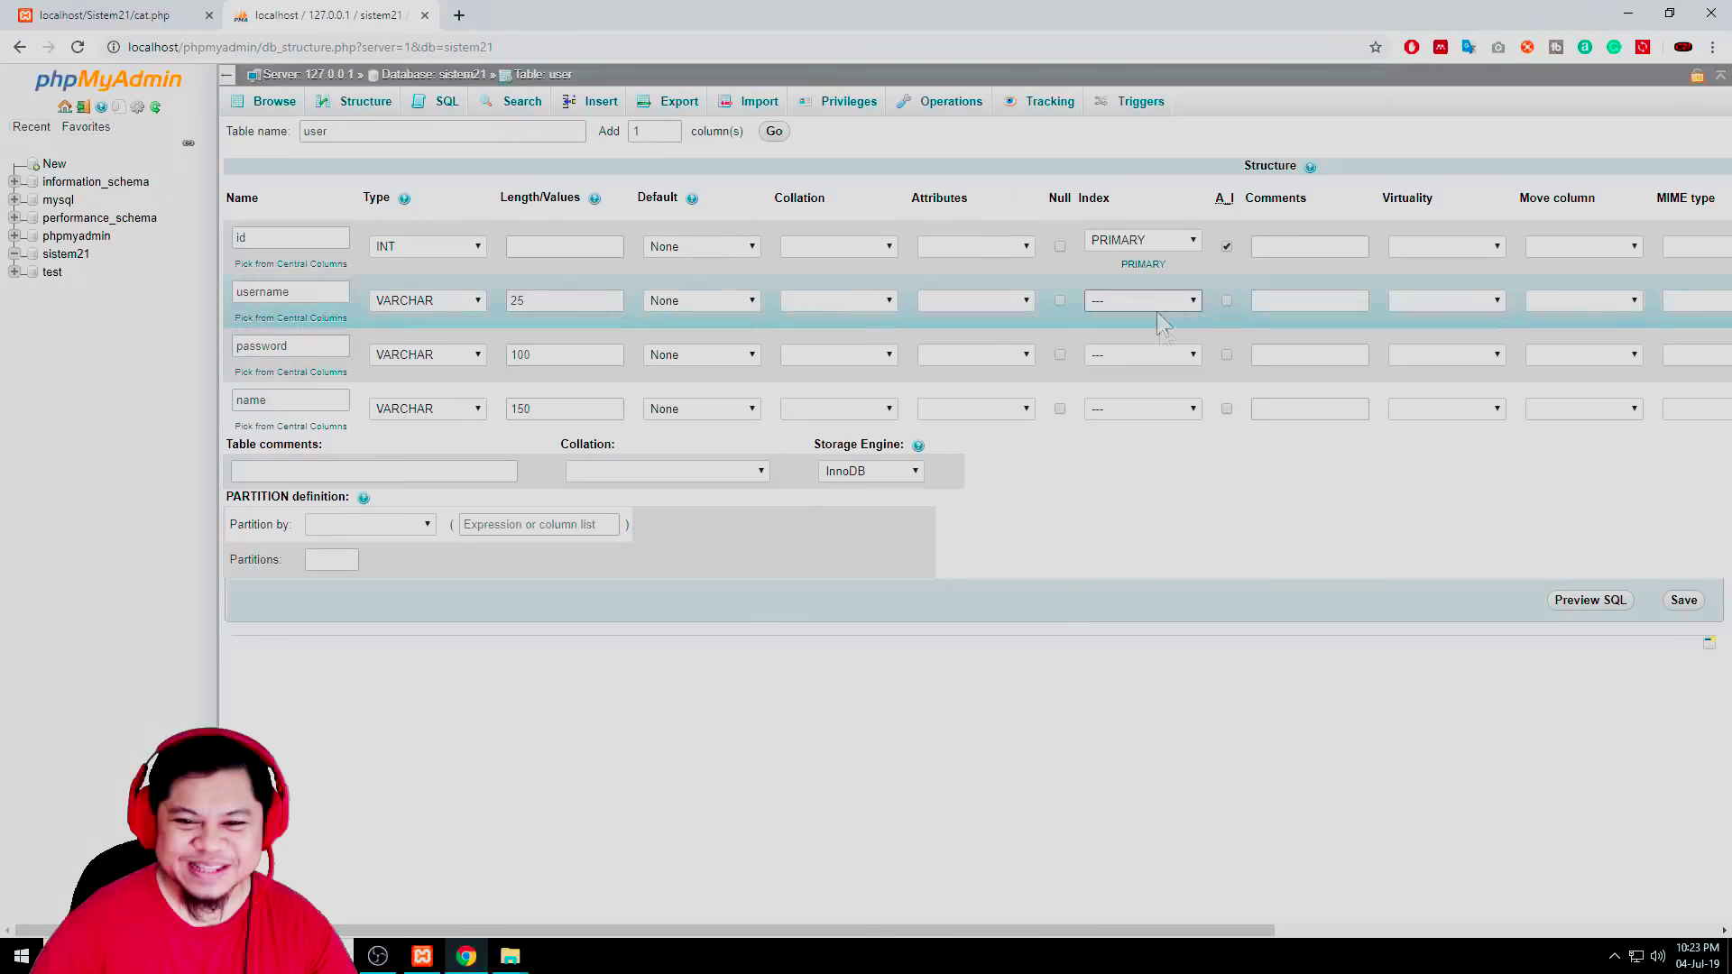
pyautogui.click(1159, 300)
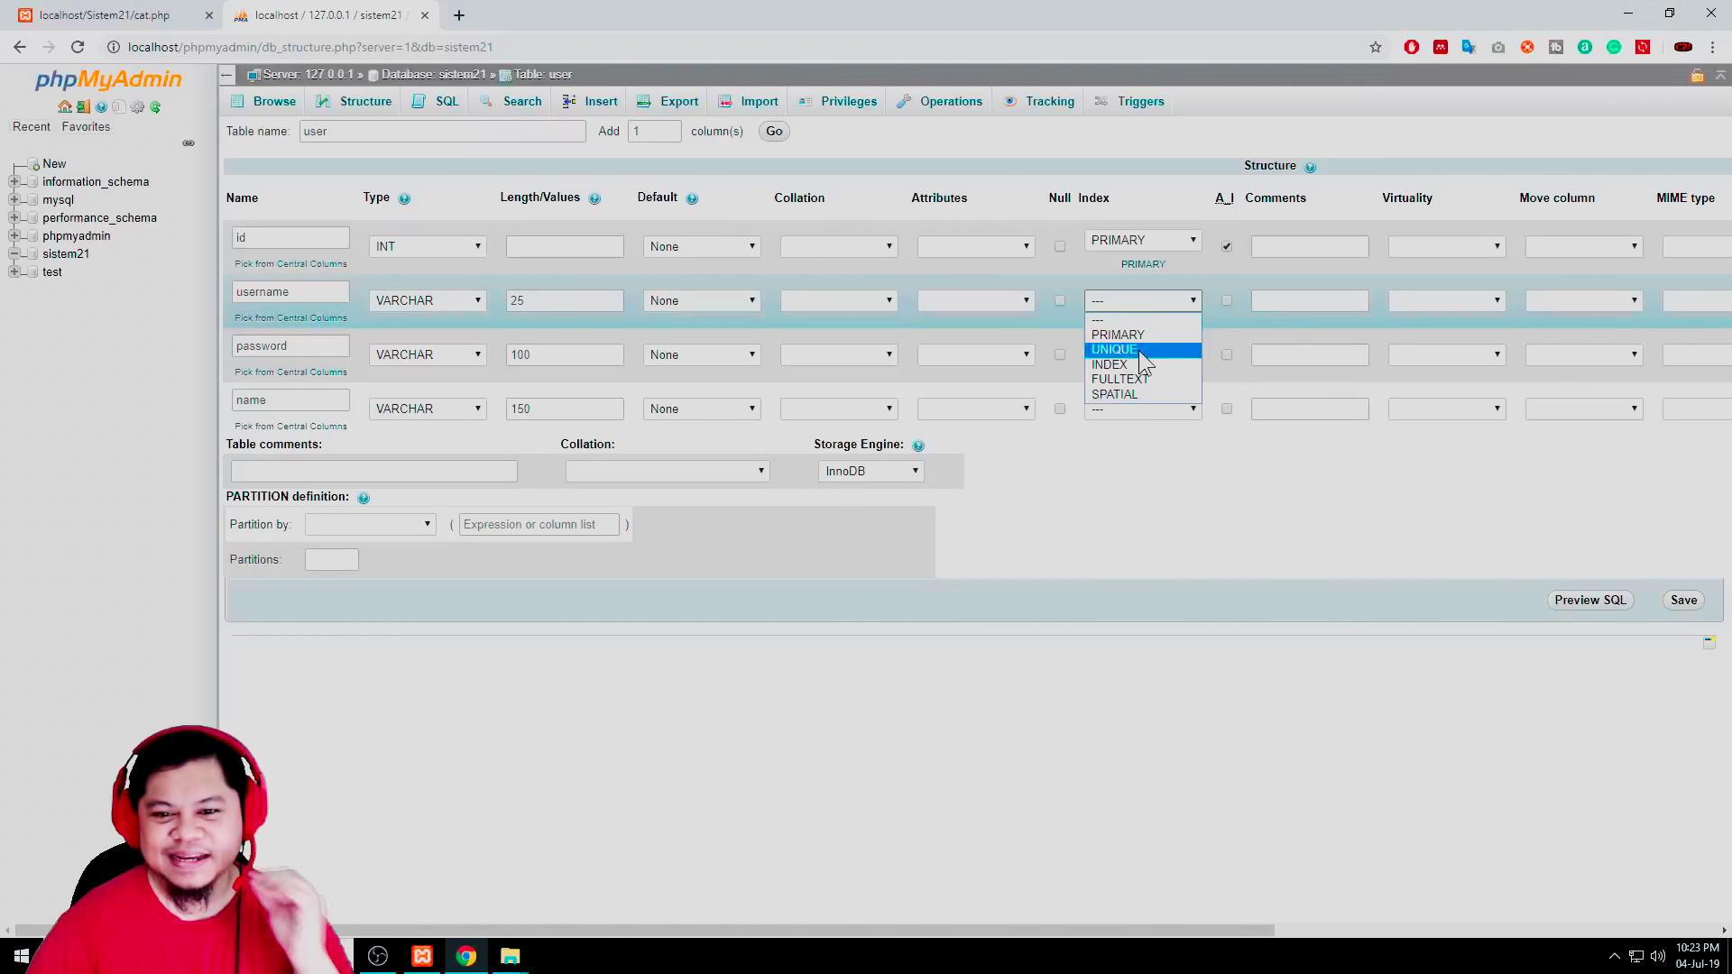
pyautogui.click(1139, 350)
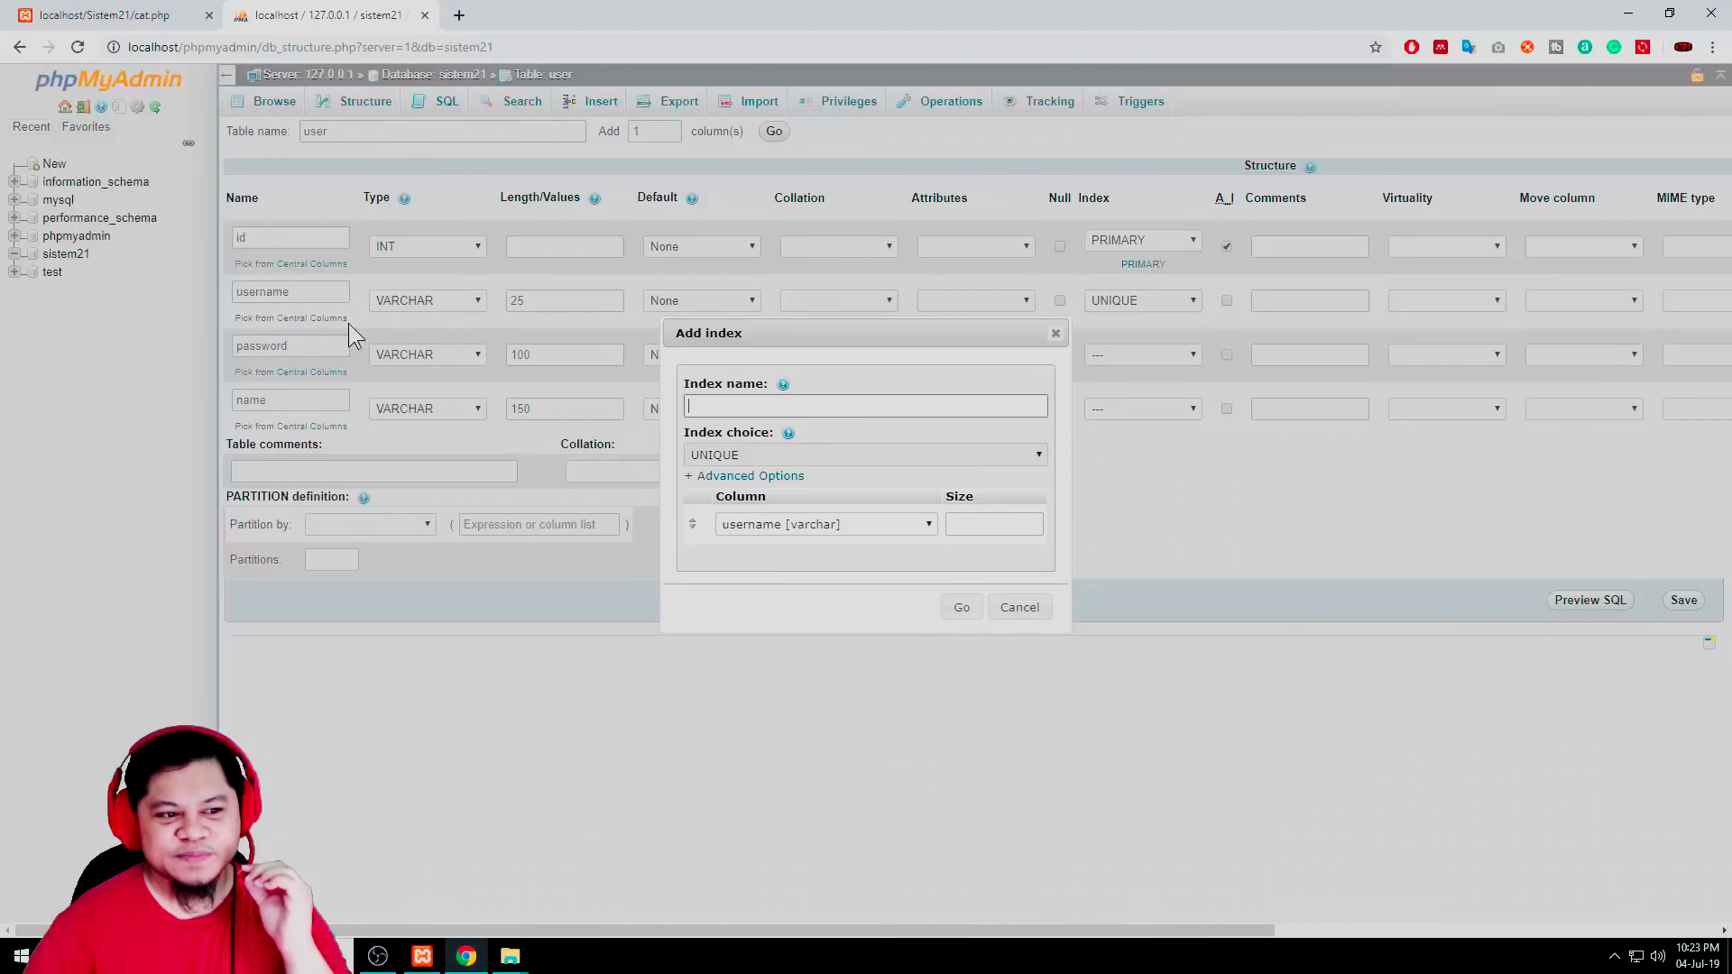
pyautogui.click(798, 407)
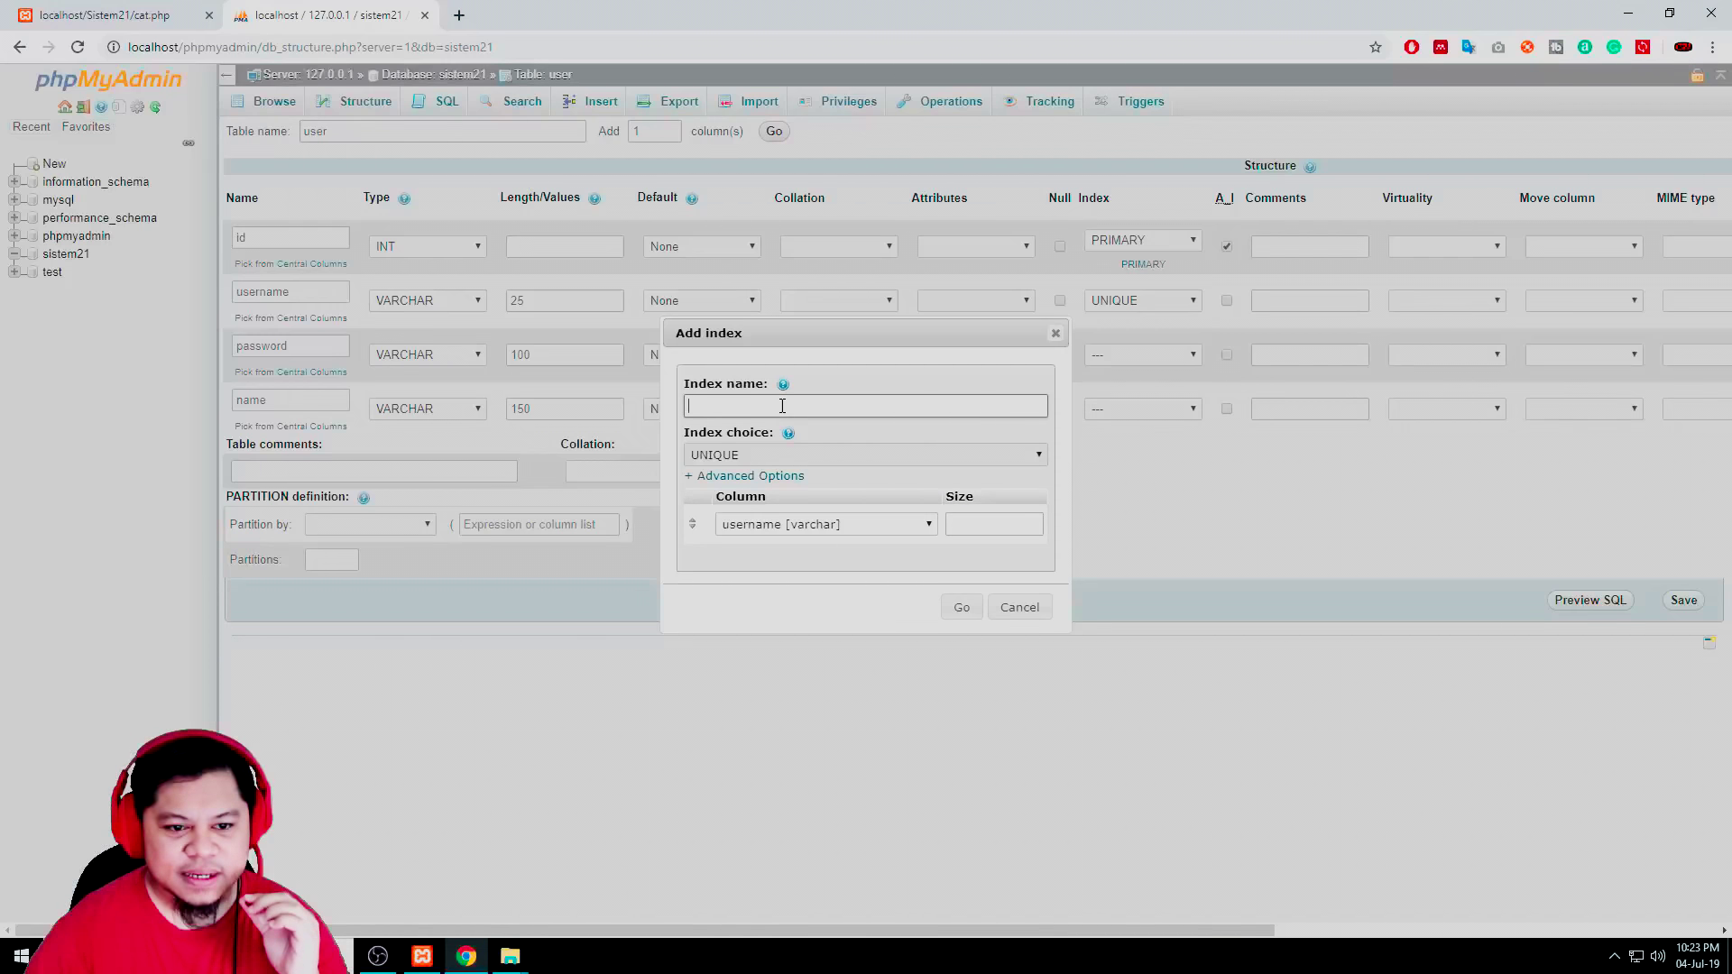
pyautogui.click(865, 523)
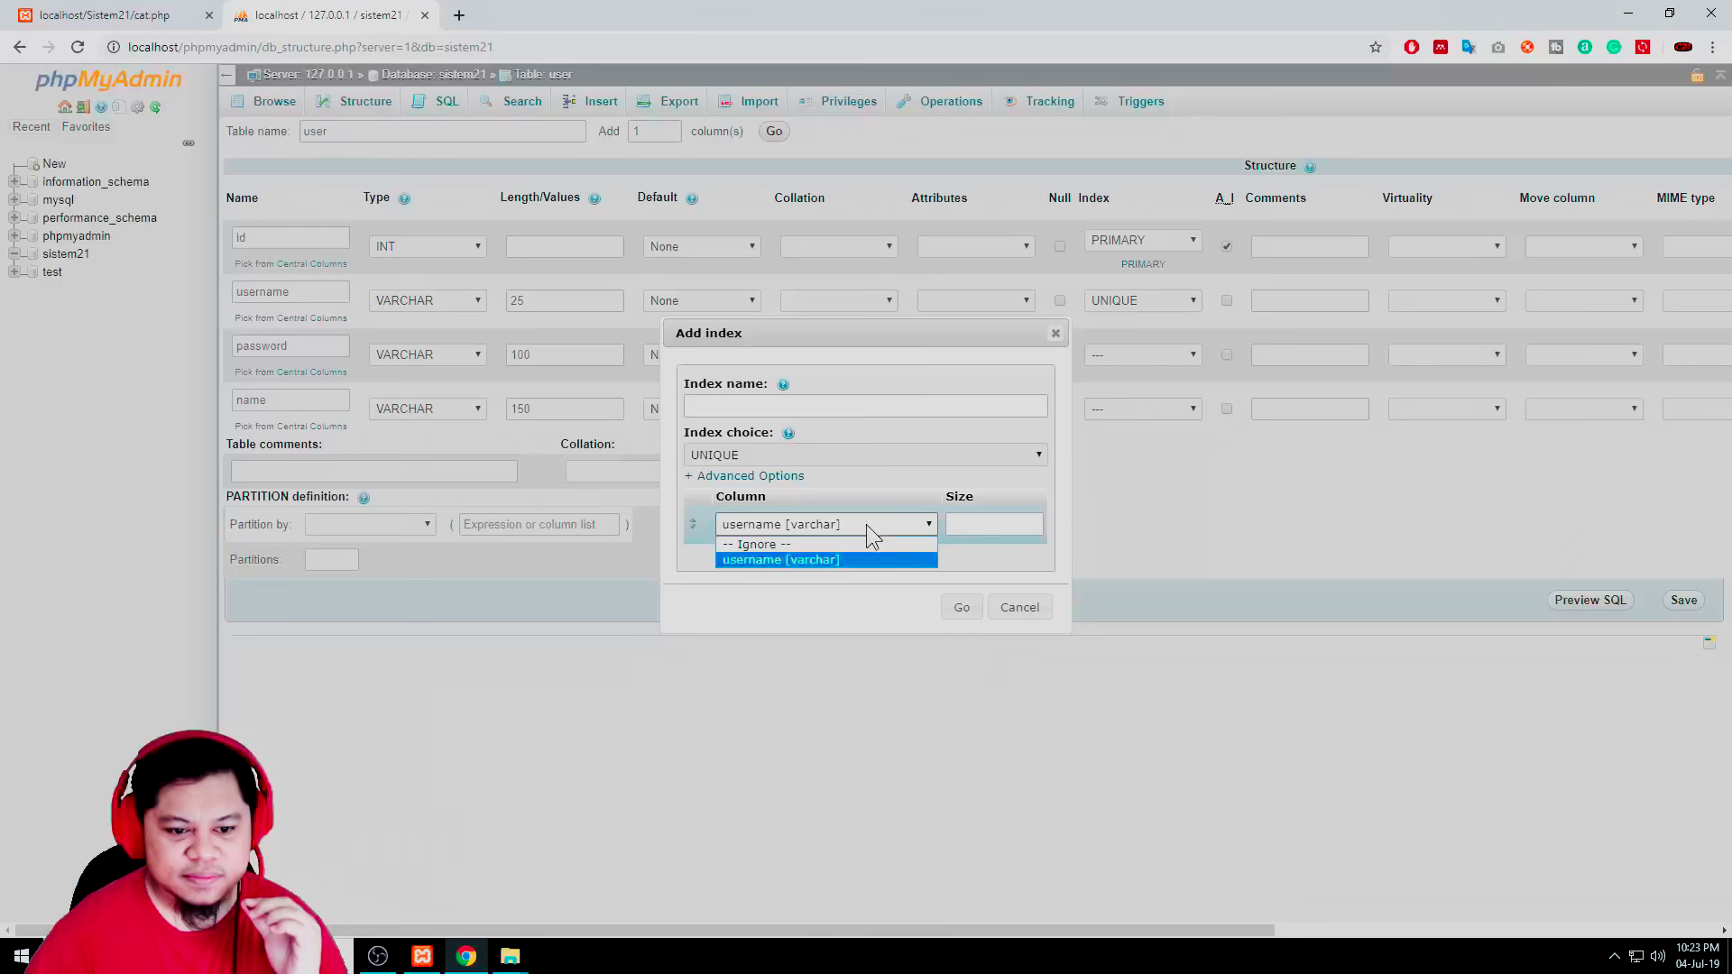
pyautogui.click(878, 559)
pyautogui.click(969, 523)
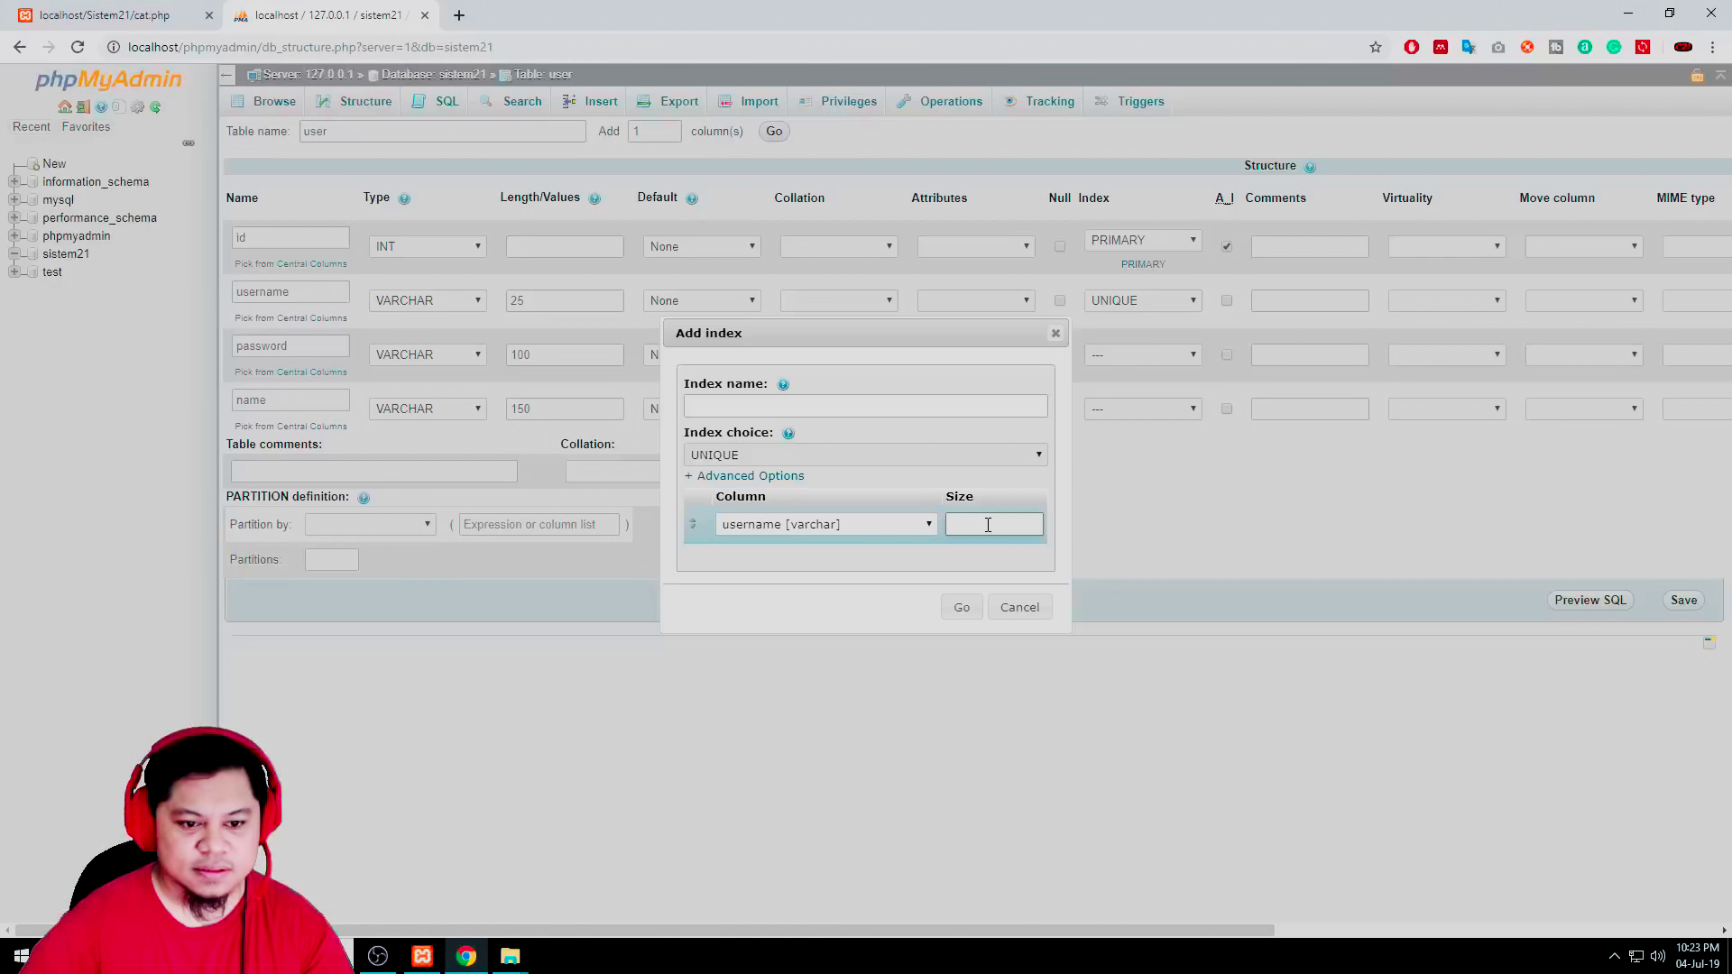
pyautogui.write('25')
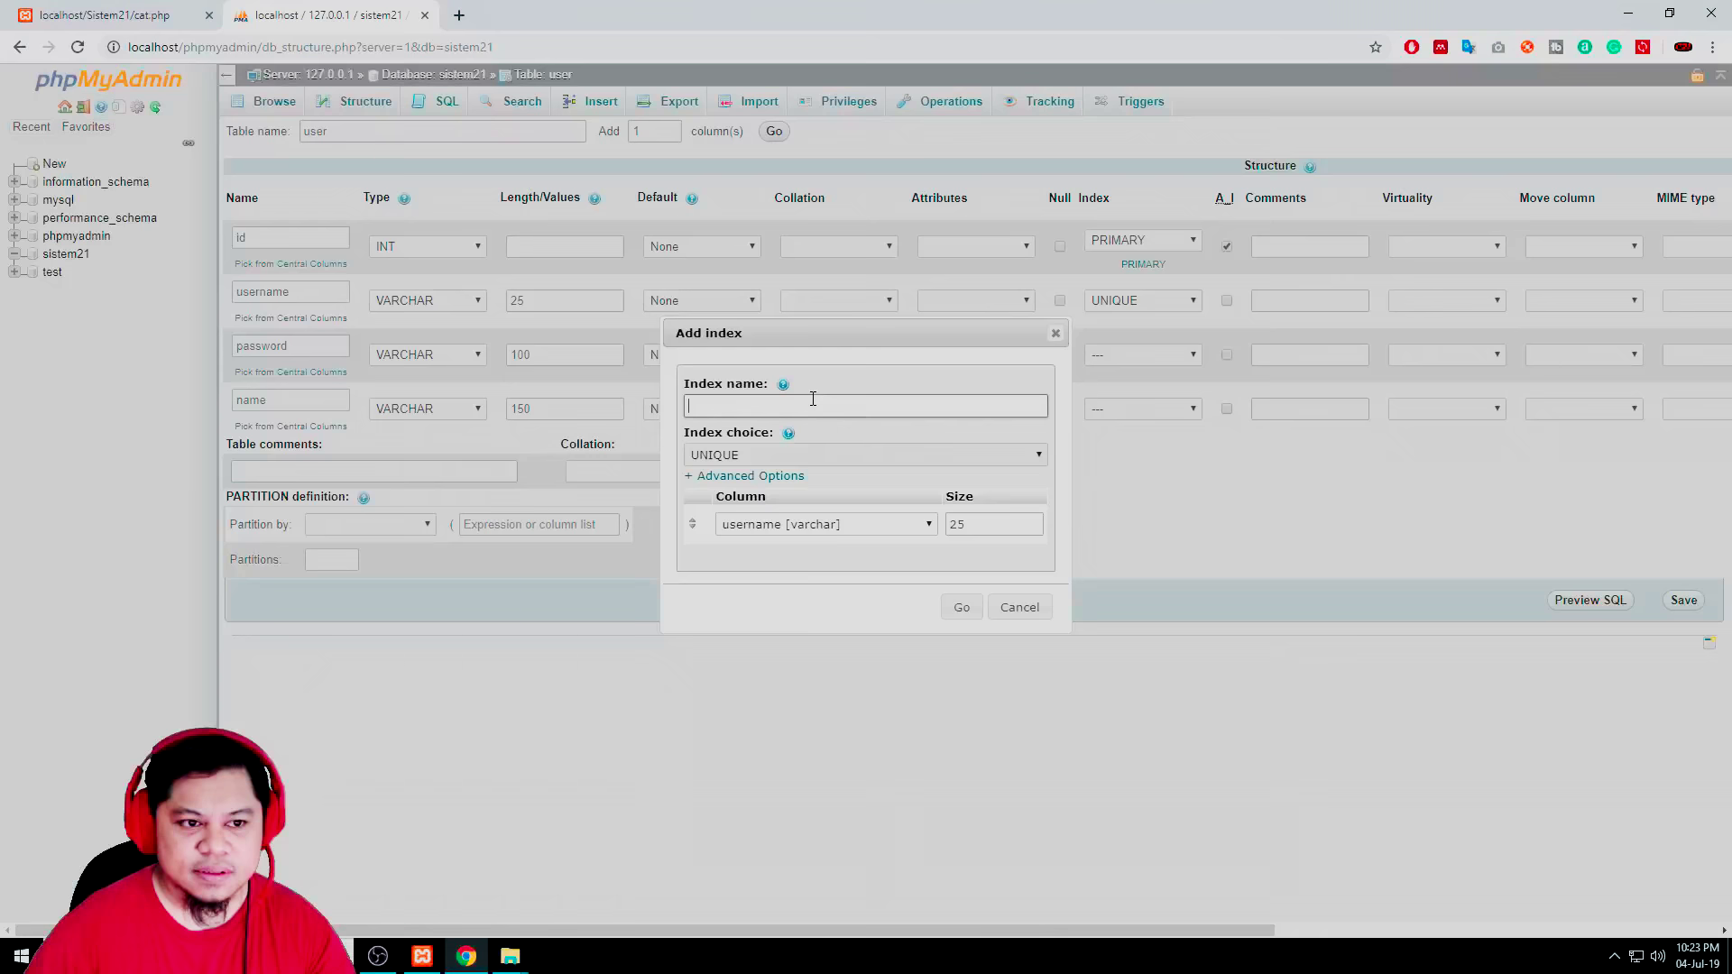
pyautogui.click(963, 607)
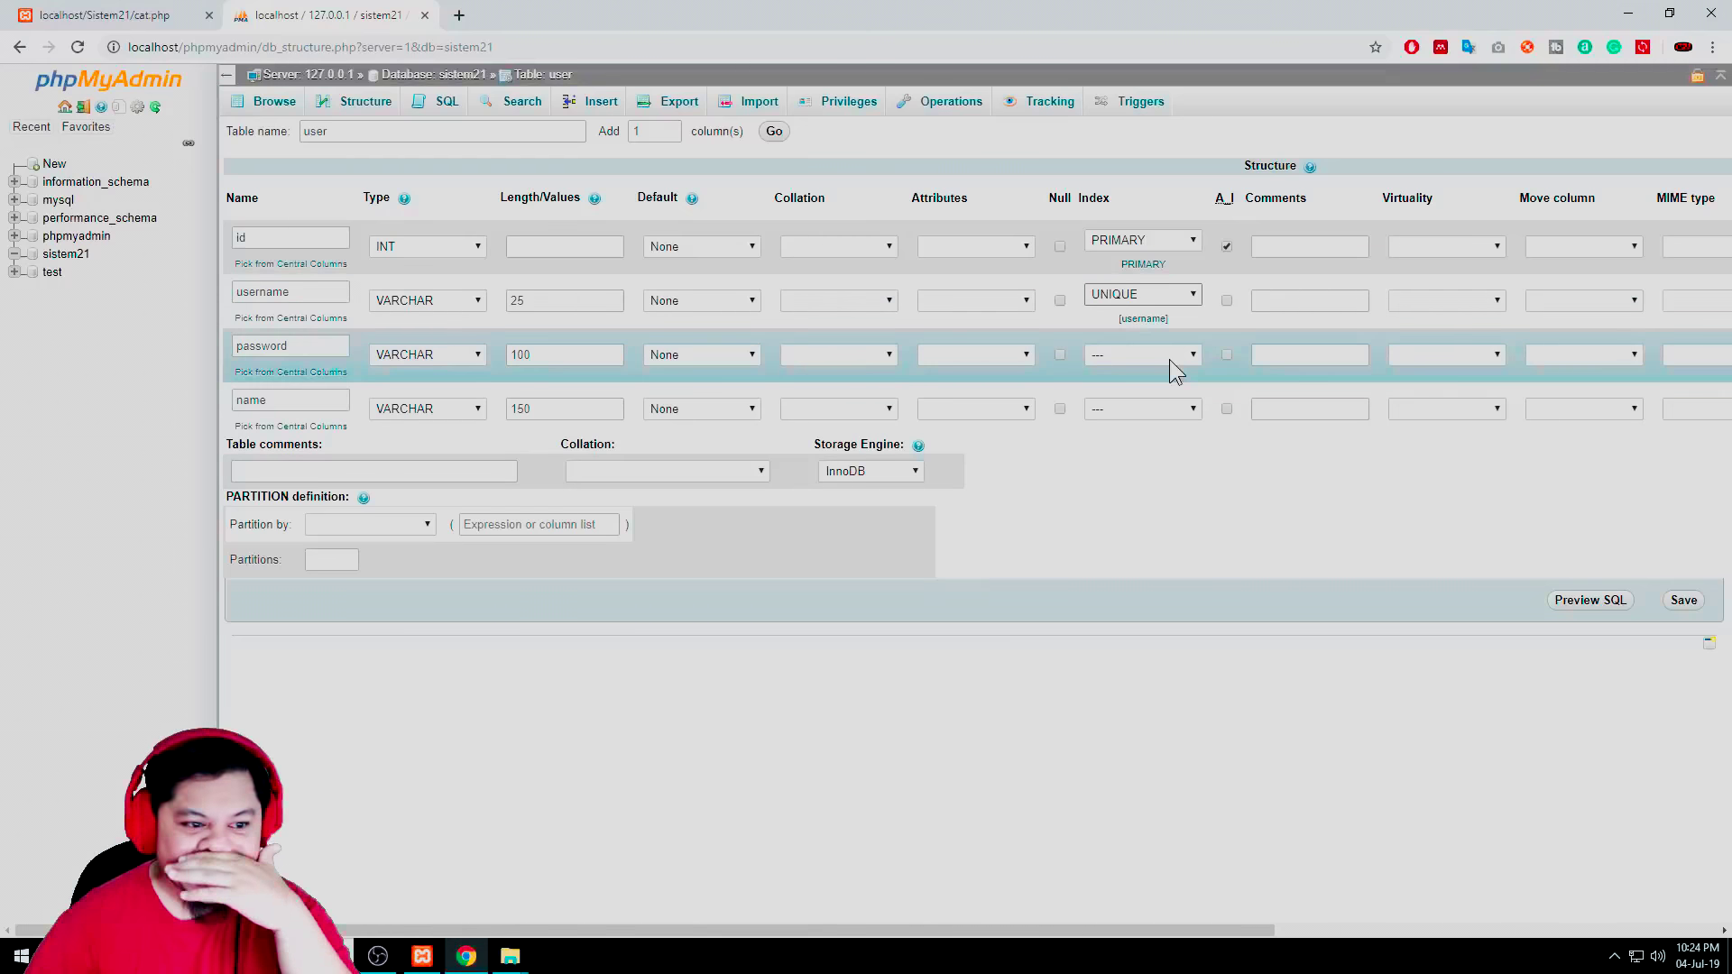
pyautogui.click(366, 470)
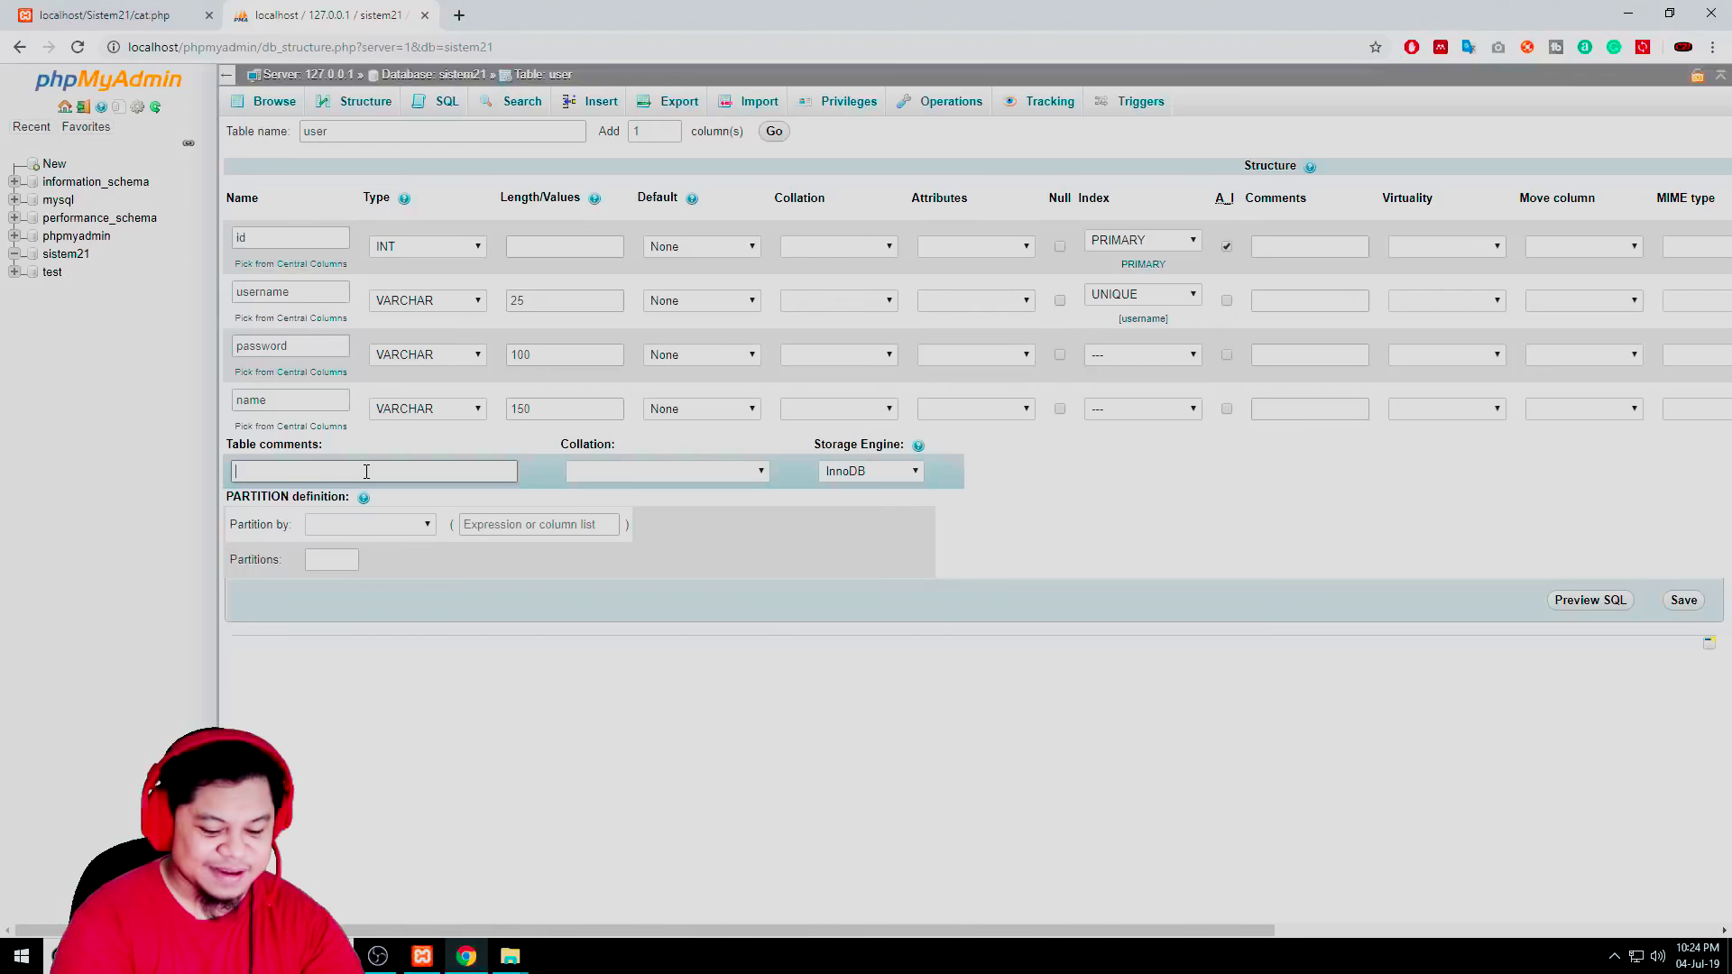
# Enter 'For List of User' as the table comment and leave the collation unset
pyautogui.write('or List of')
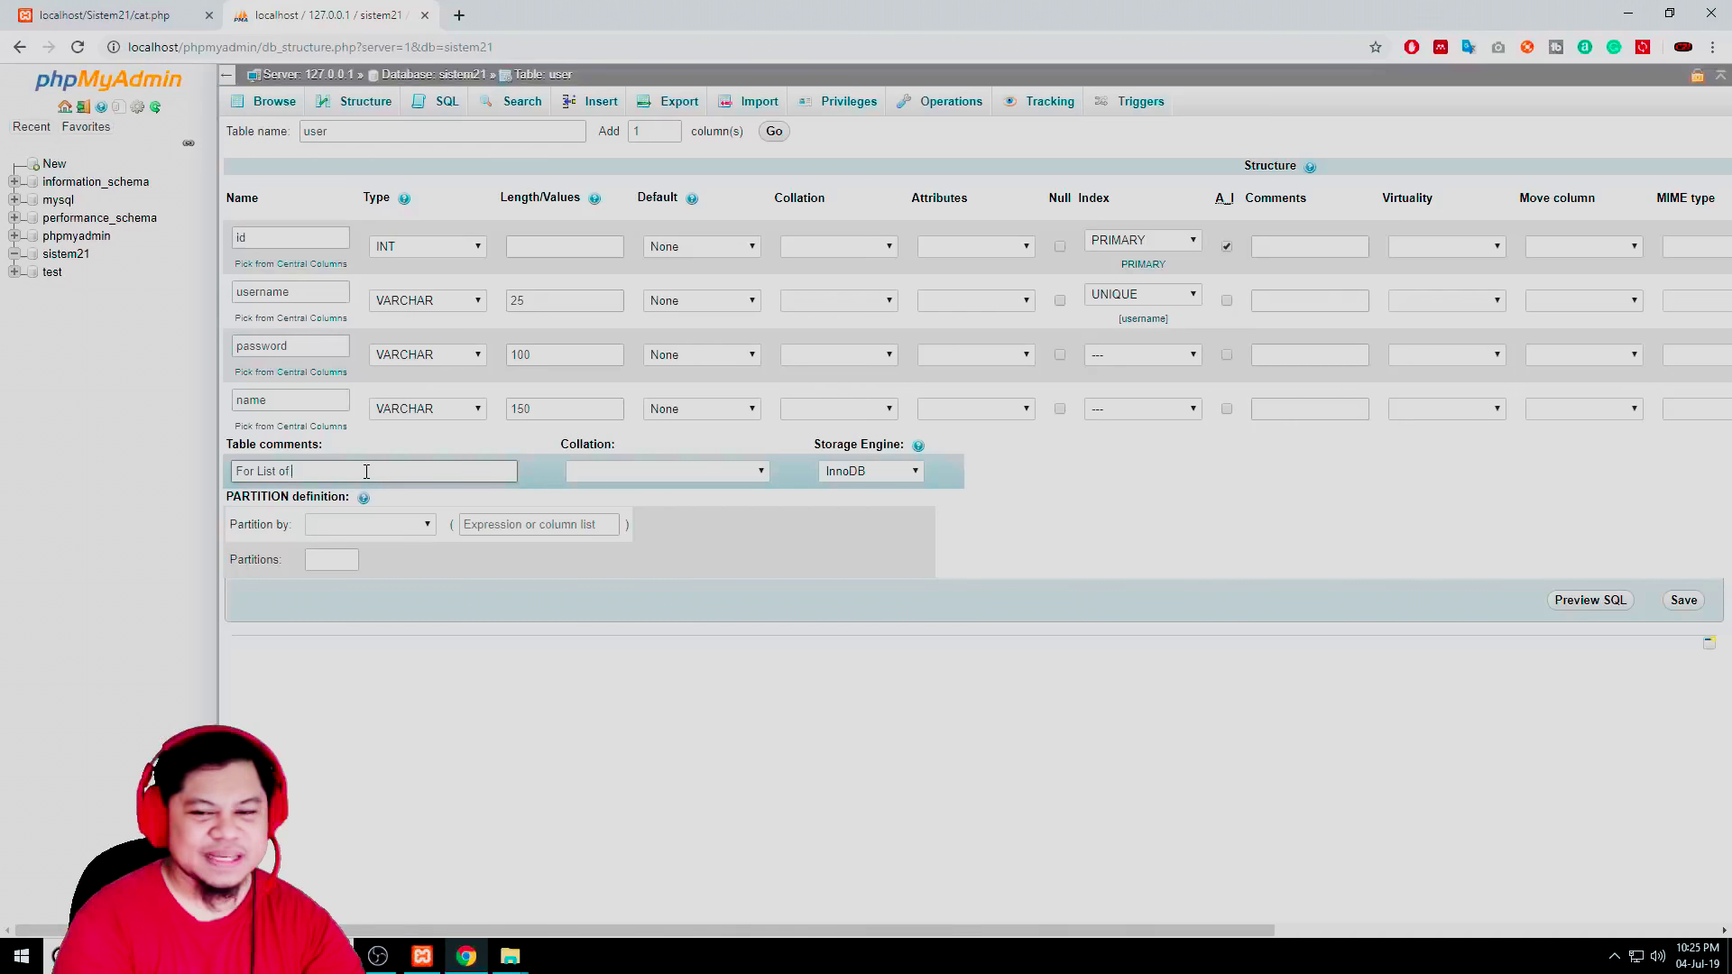
pyautogui.write(' User')
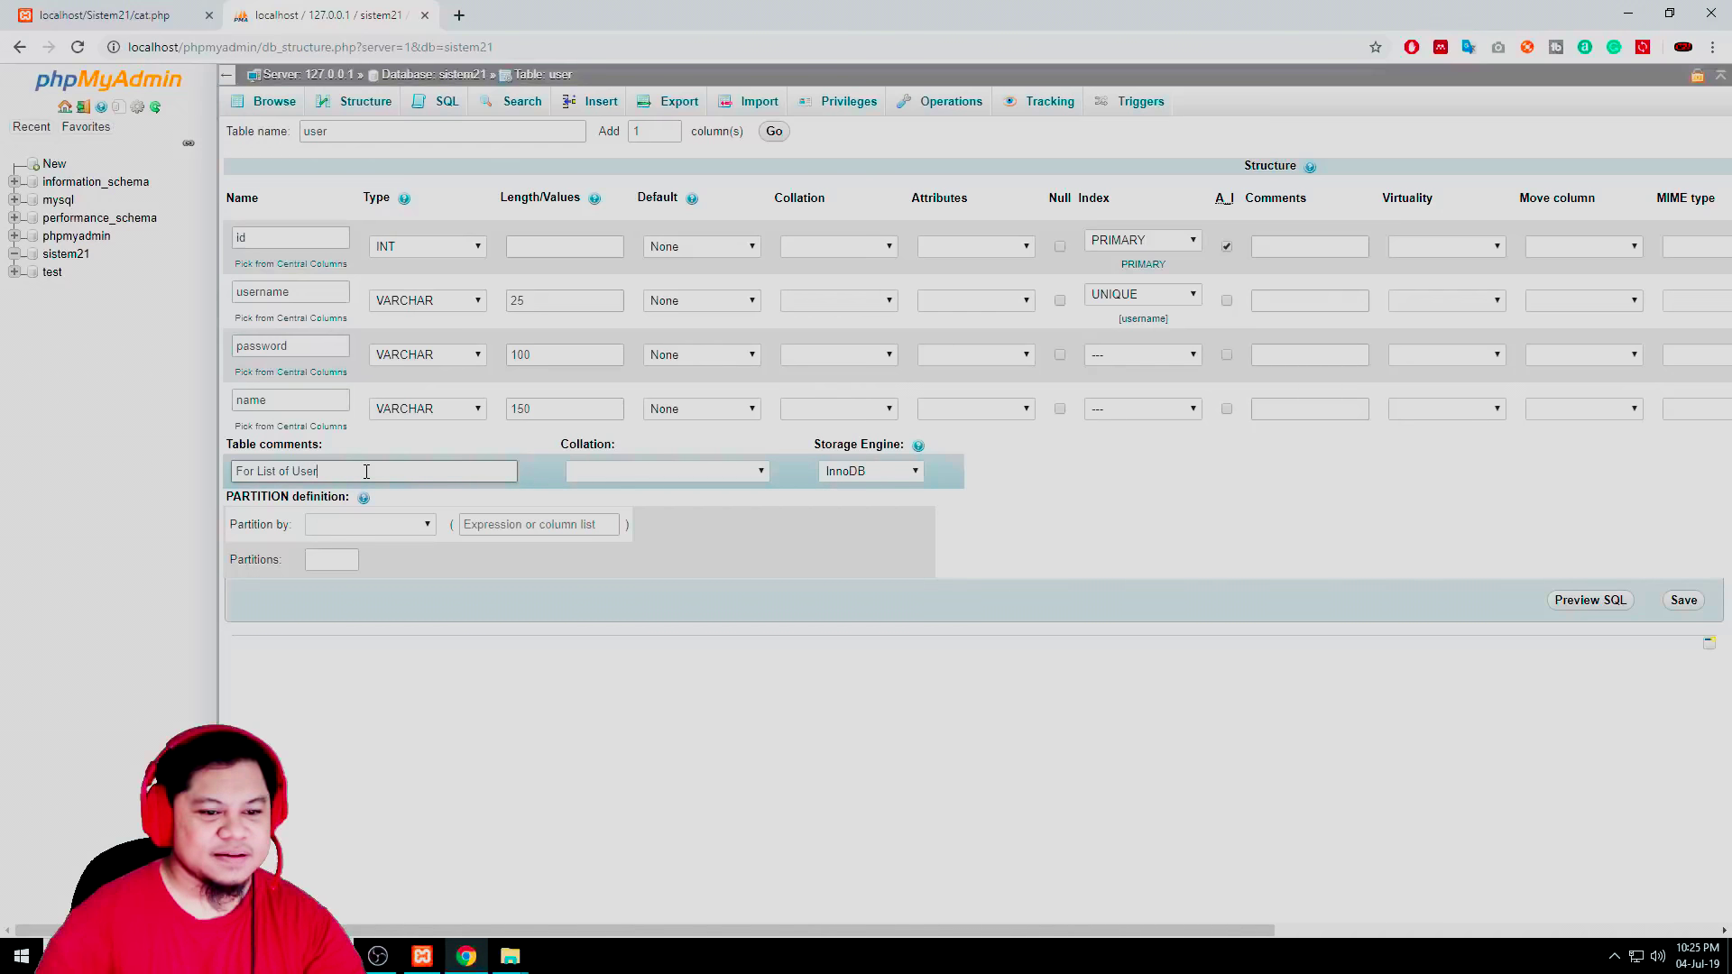
pyautogui.click(666, 471)
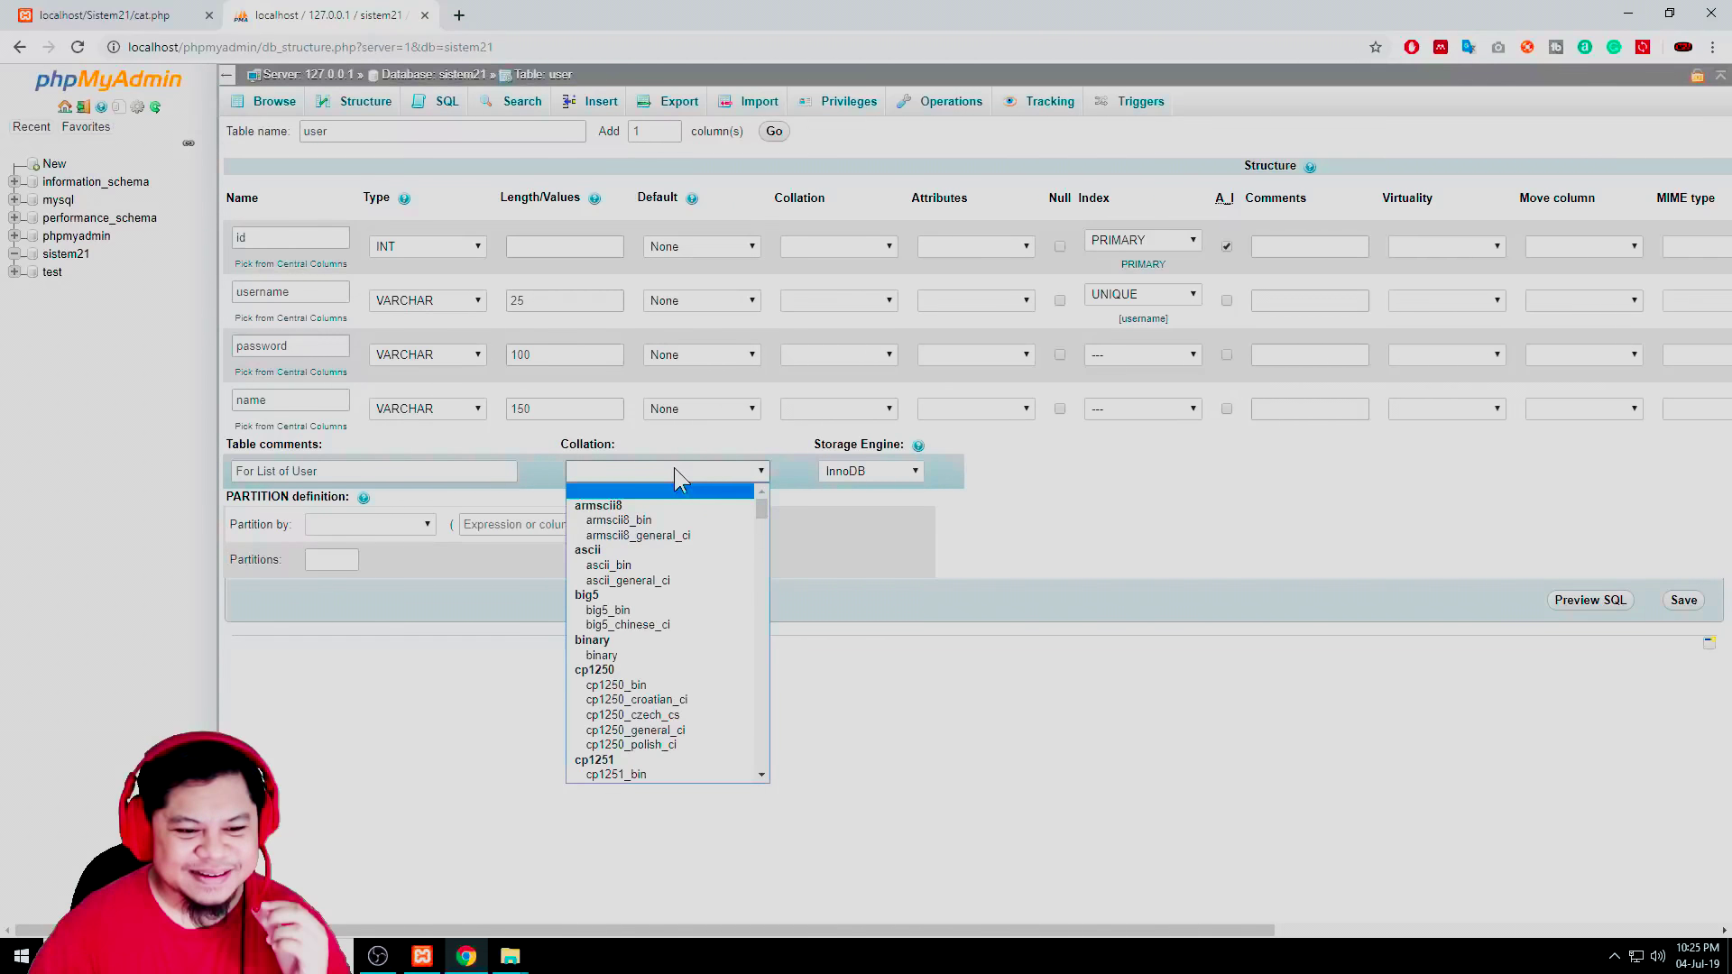
pyautogui.scroll(-4, 681, 593)
pyautogui.scroll(4, 680, 594)
pyautogui.click(682, 469)
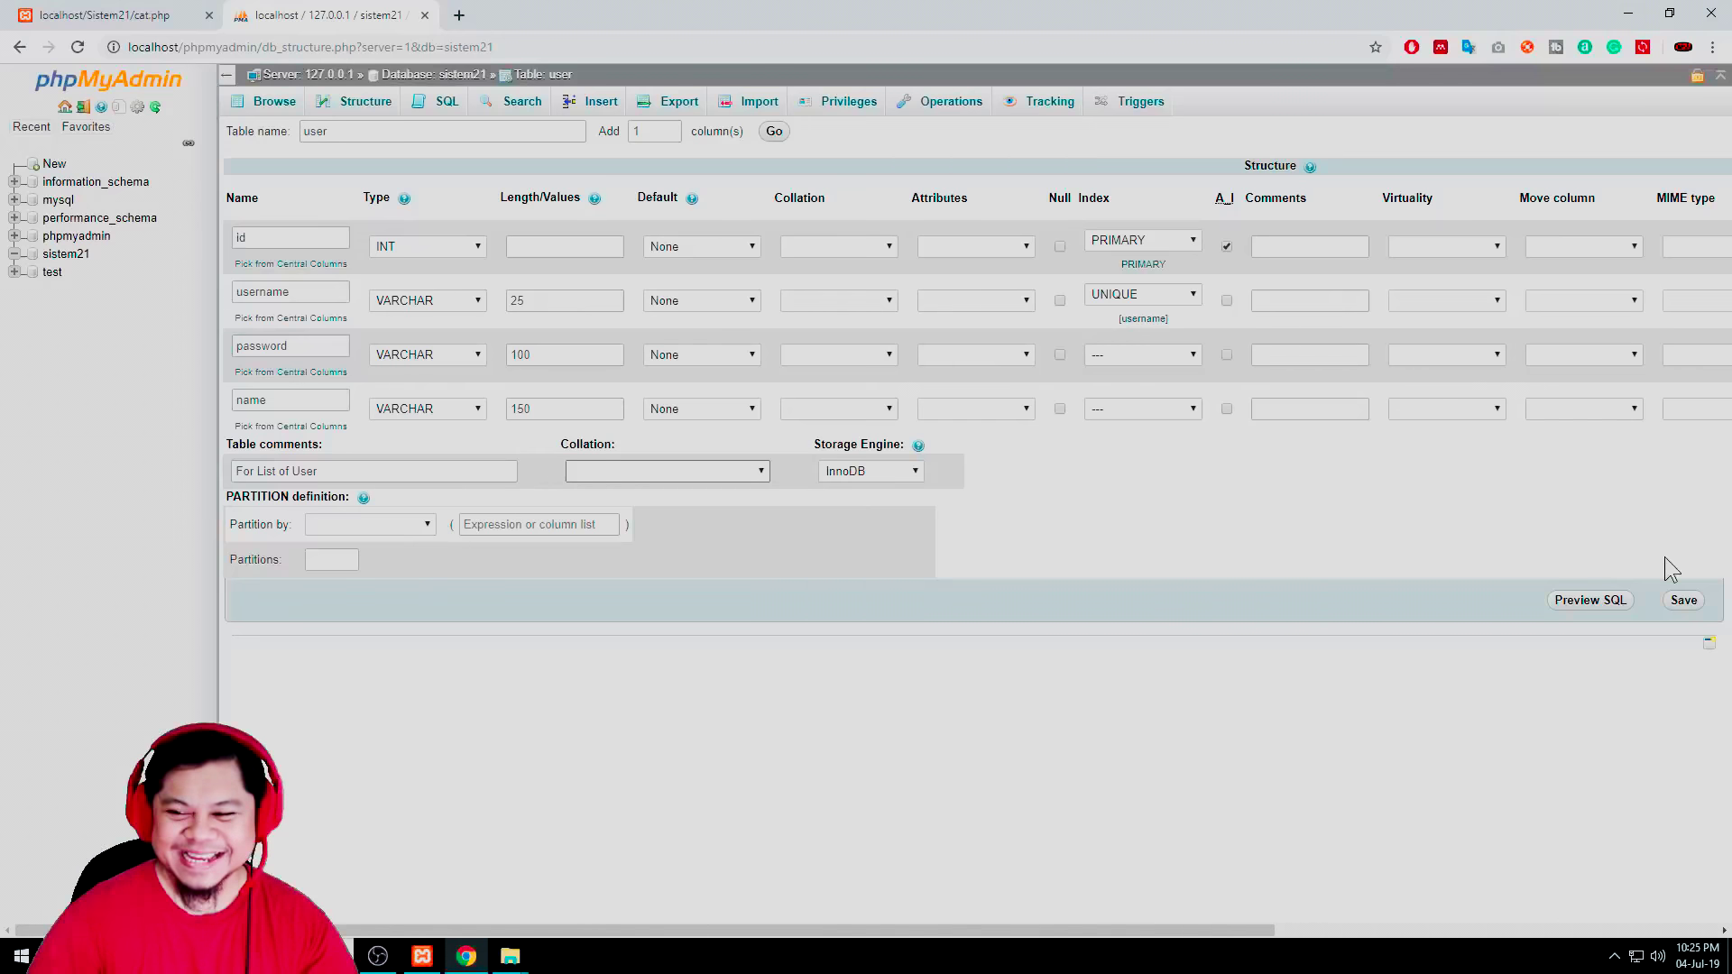
# Attempt to save the user table, which fails with error #1089 'Incorrect prefix key', and open a new tab
pyautogui.click(1682, 601)
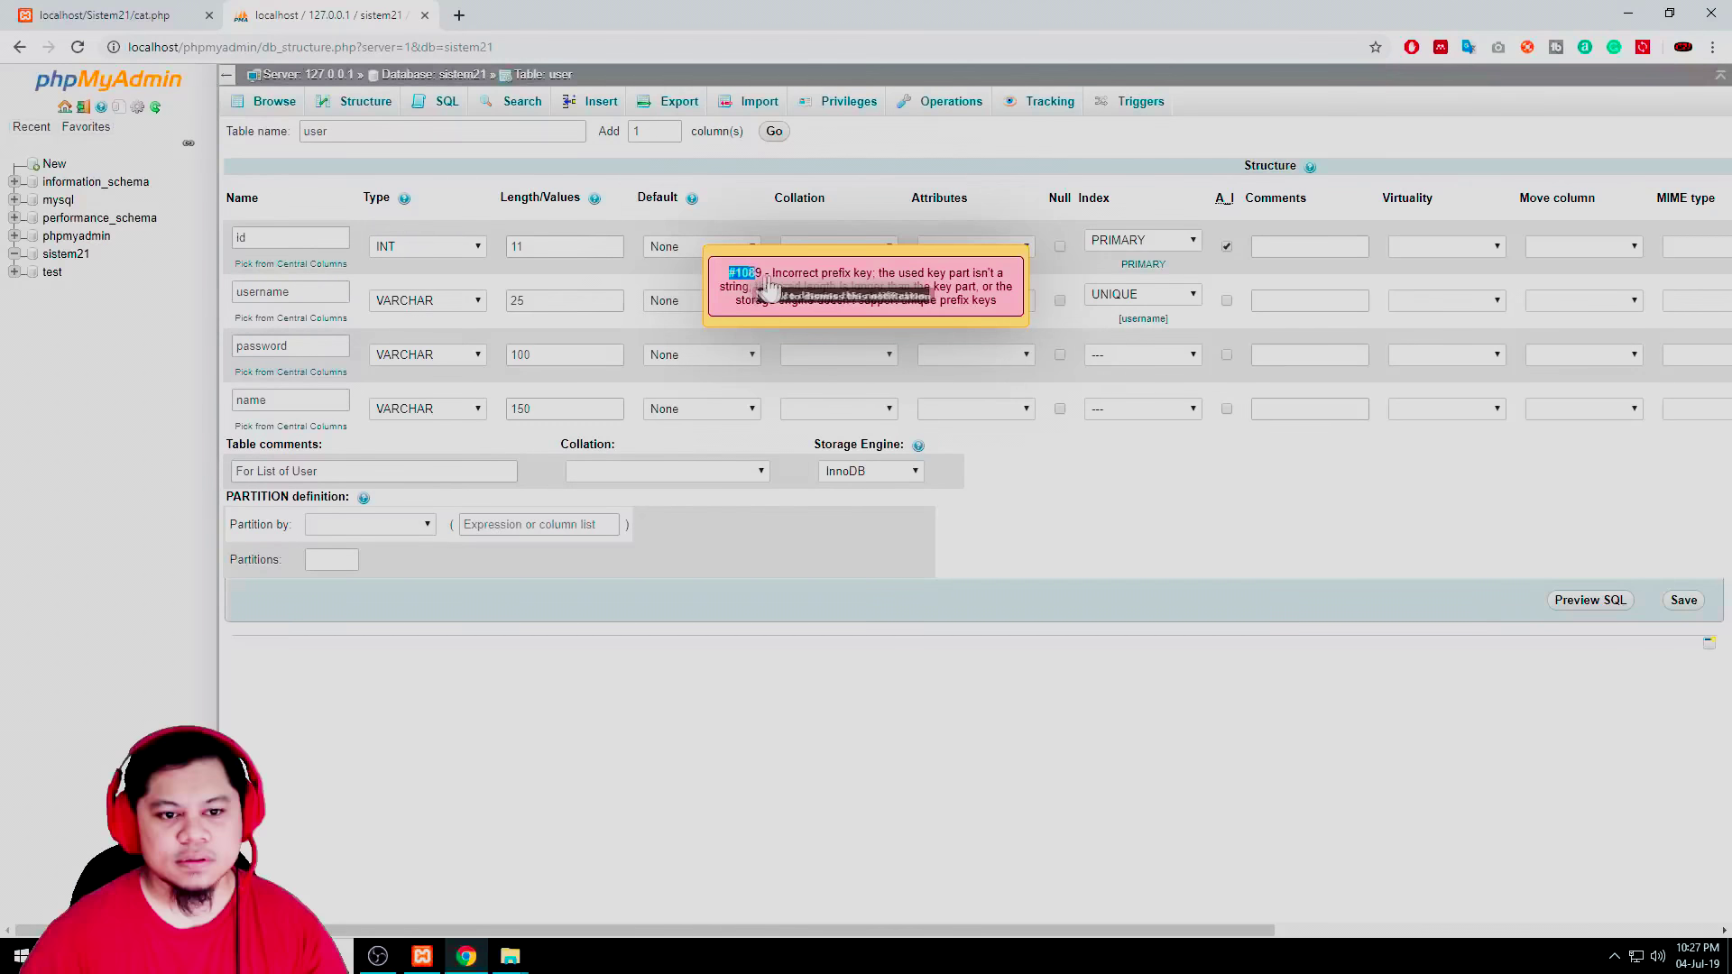
pyautogui.moveTo(768, 287); pyautogui.dragTo(1006, 318)
pyautogui.click(460, 17)
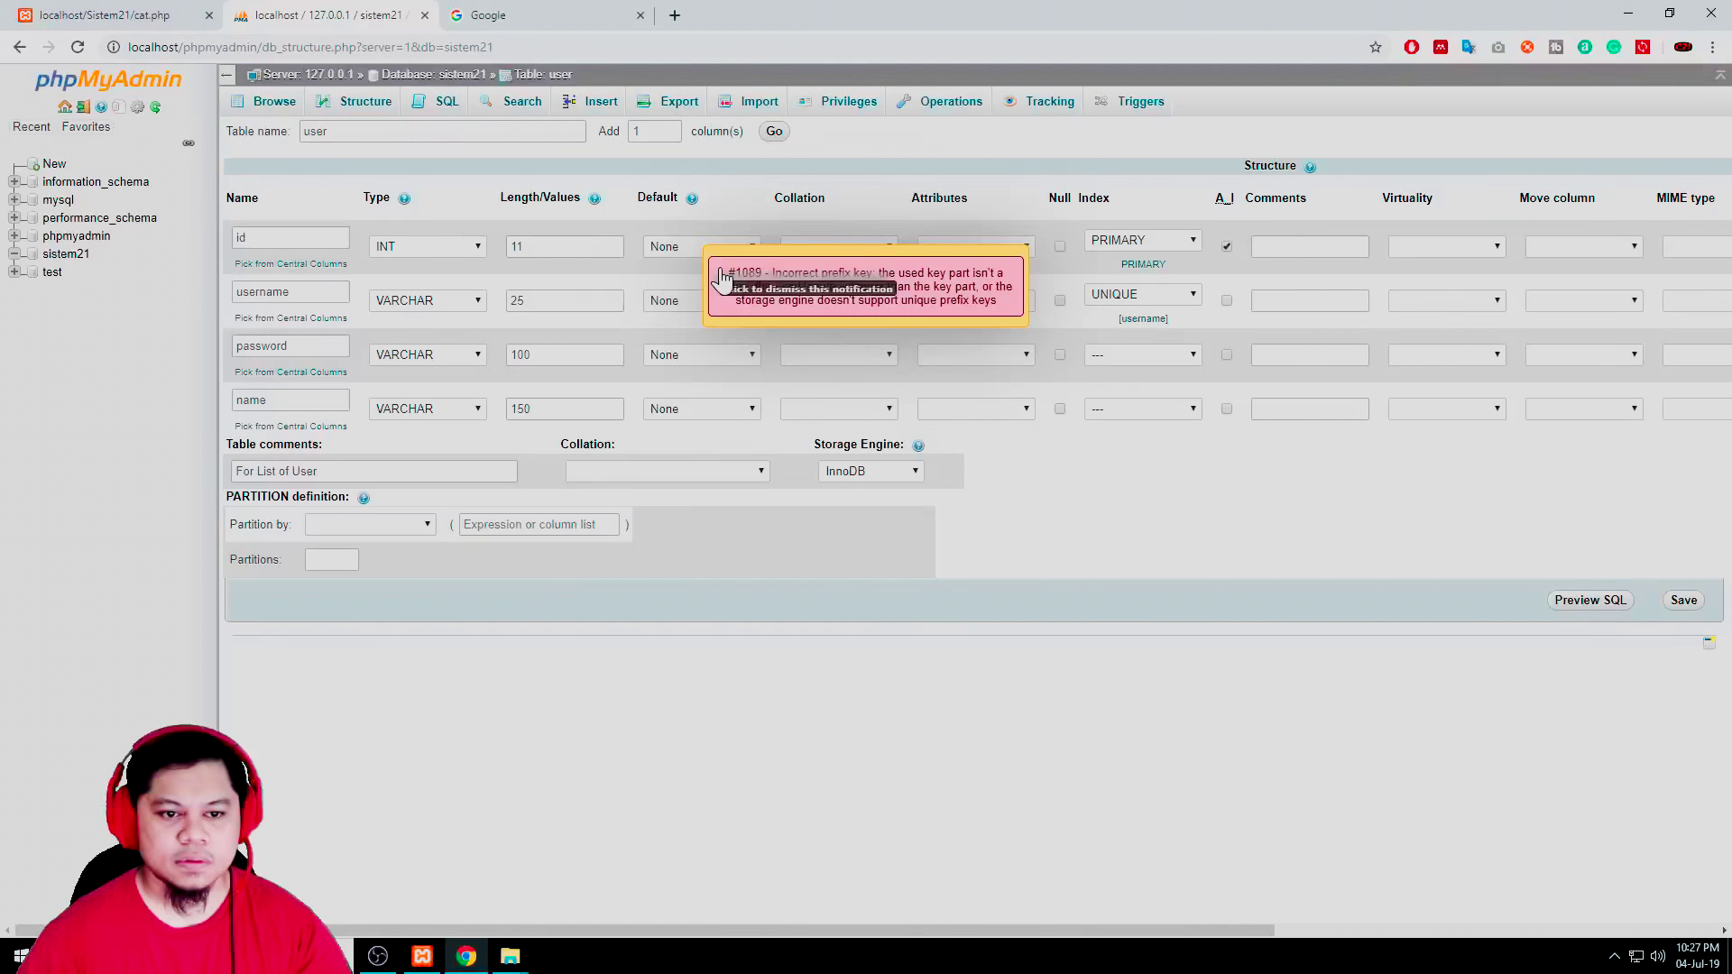
pyautogui.moveTo(735, 283); pyautogui.dragTo(1004, 320)
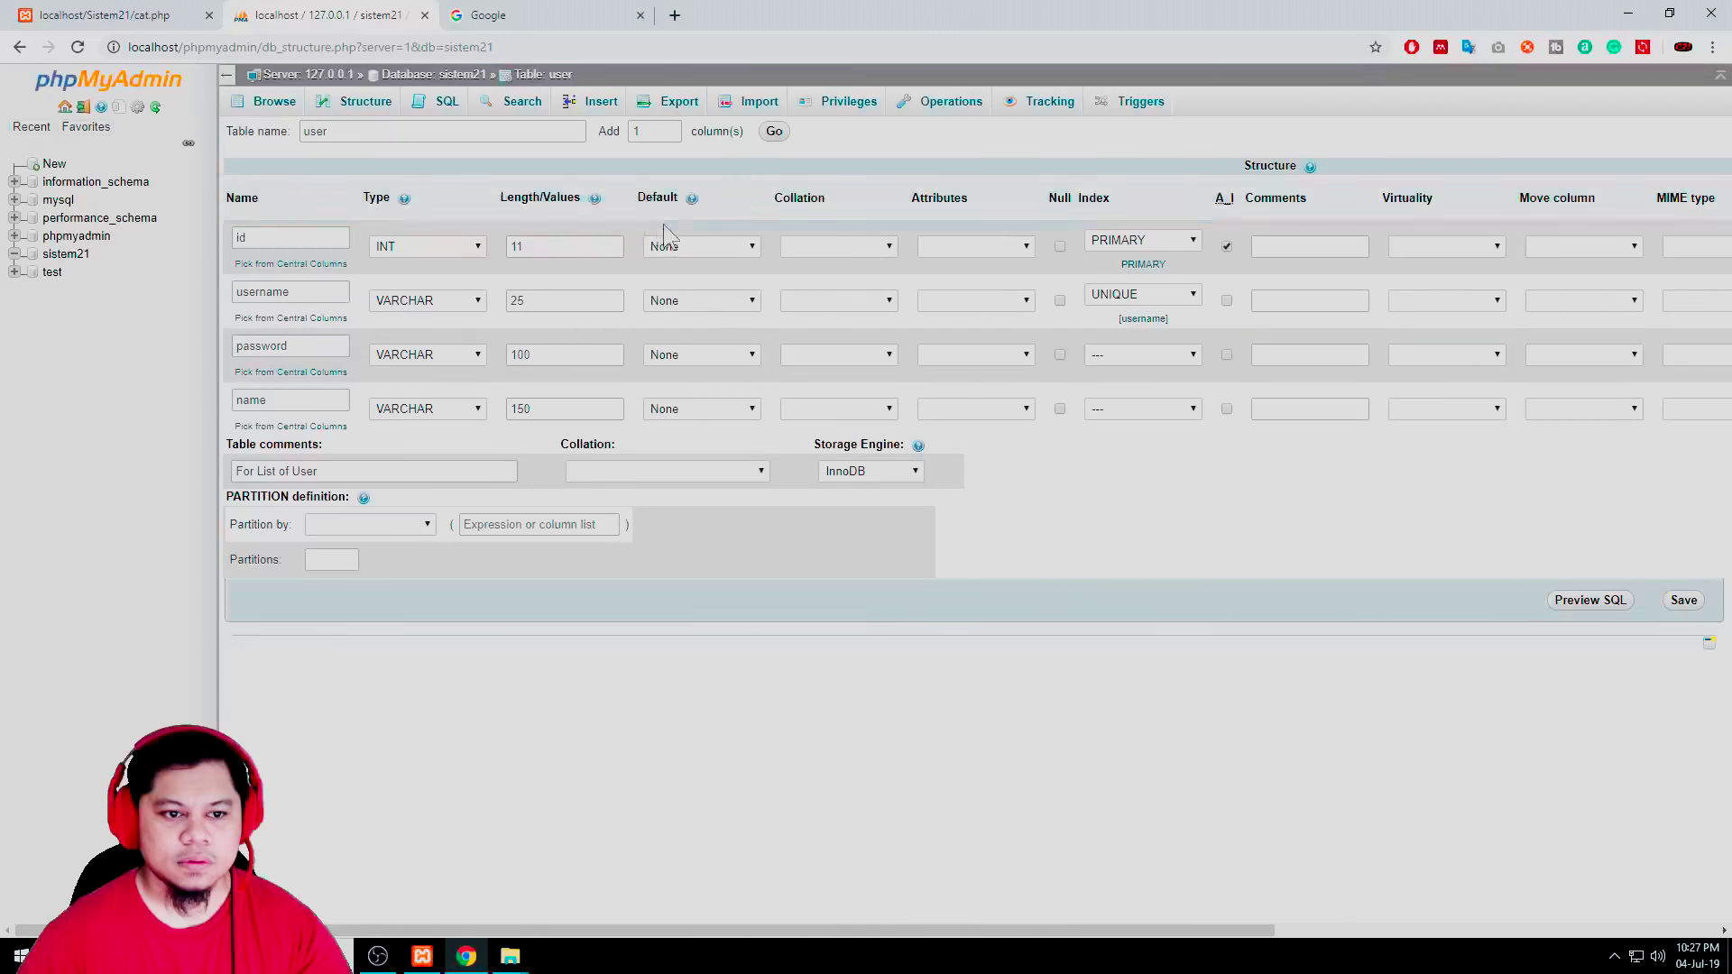
pyautogui.click(1682, 601)
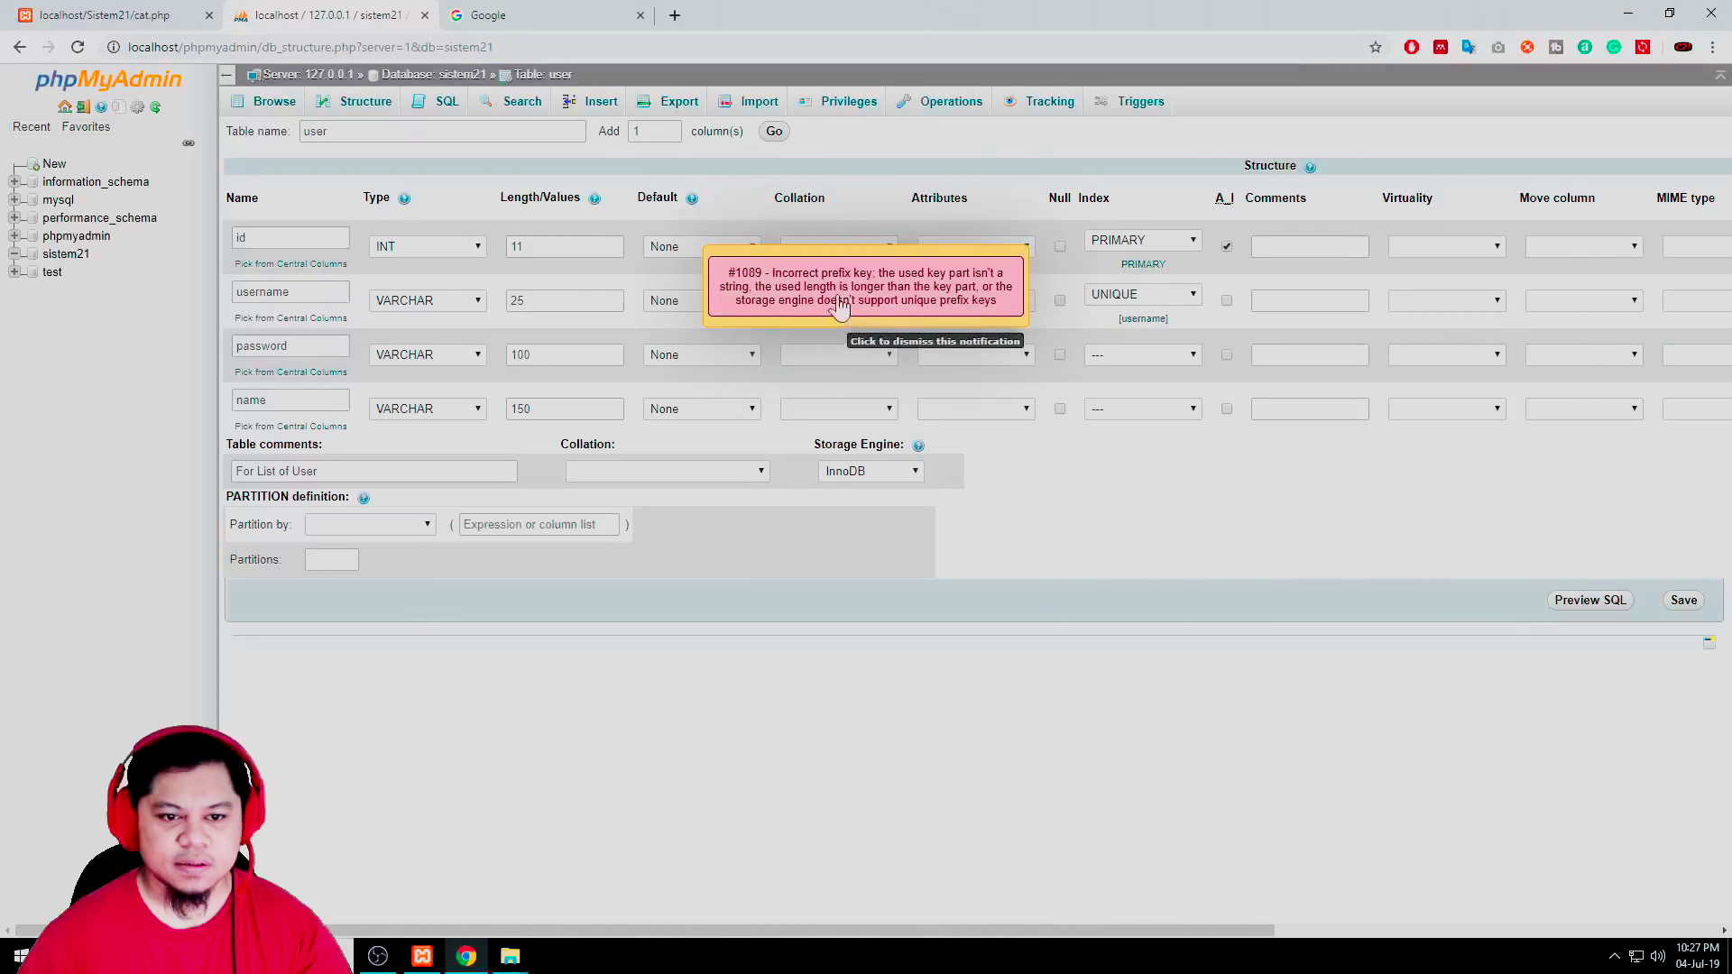
# Inspect the error in Chrome DevTools and select the full #1089 message text to copy
pyautogui.rightClick(839, 335)
pyautogui.click(897, 522)
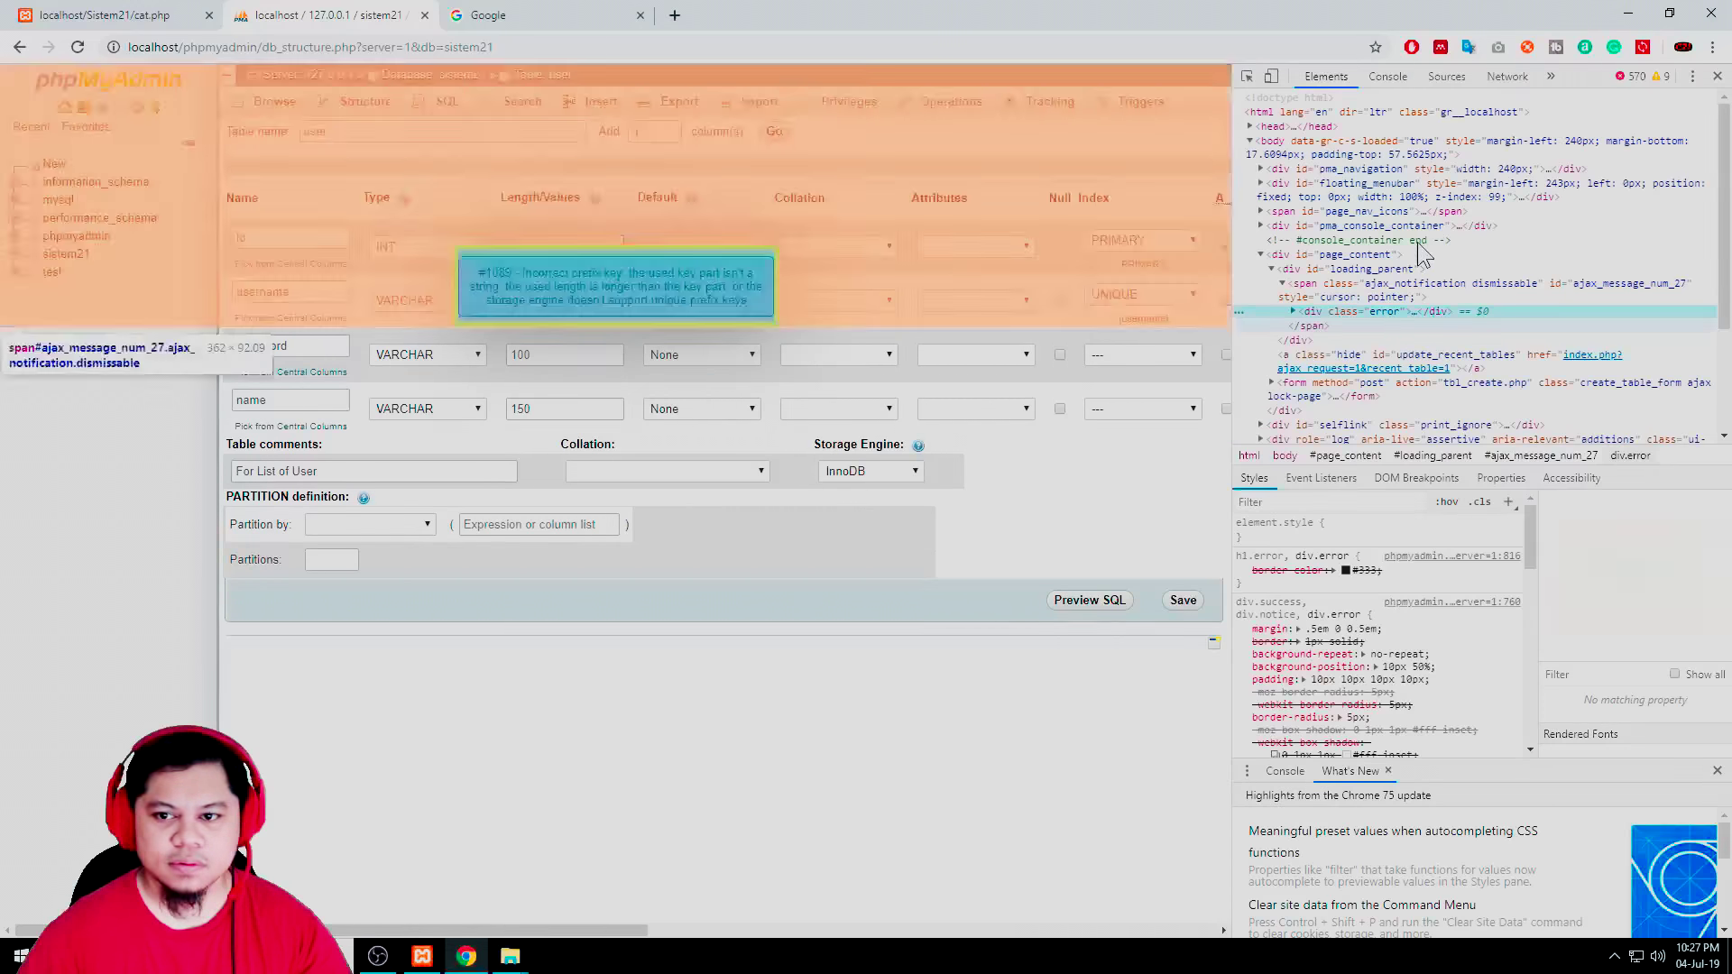
pyautogui.click(1294, 313)
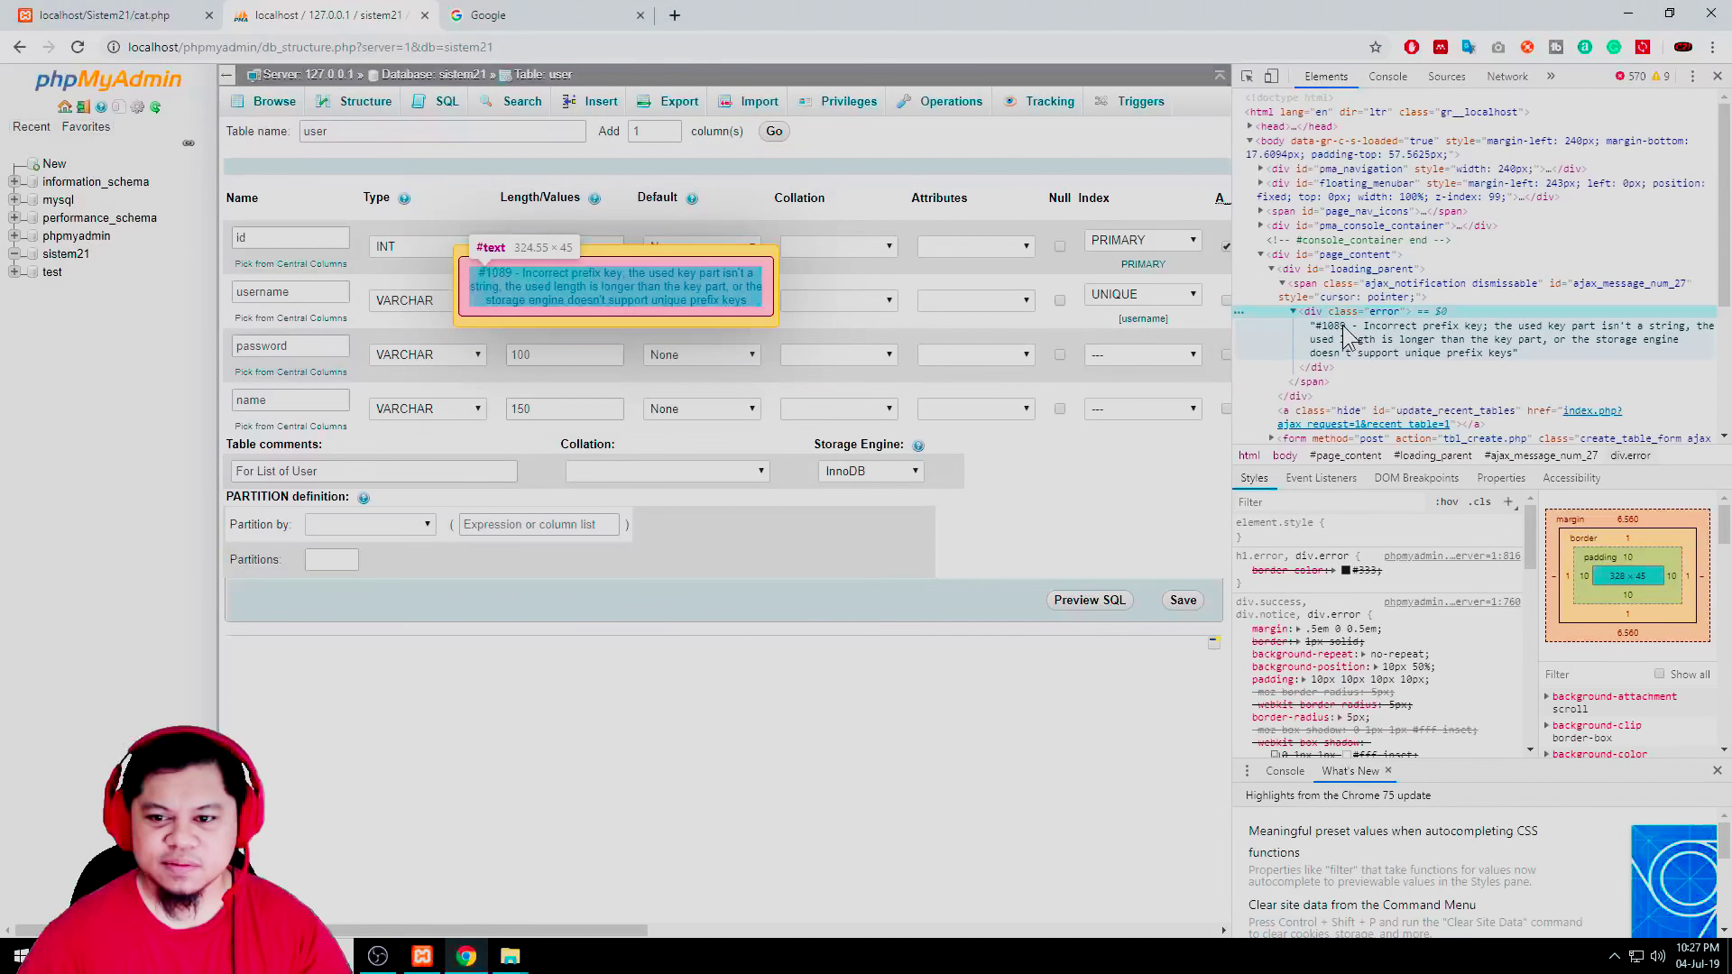
pyautogui.click(1367, 336)
pyautogui.doubleClick(1367, 335)
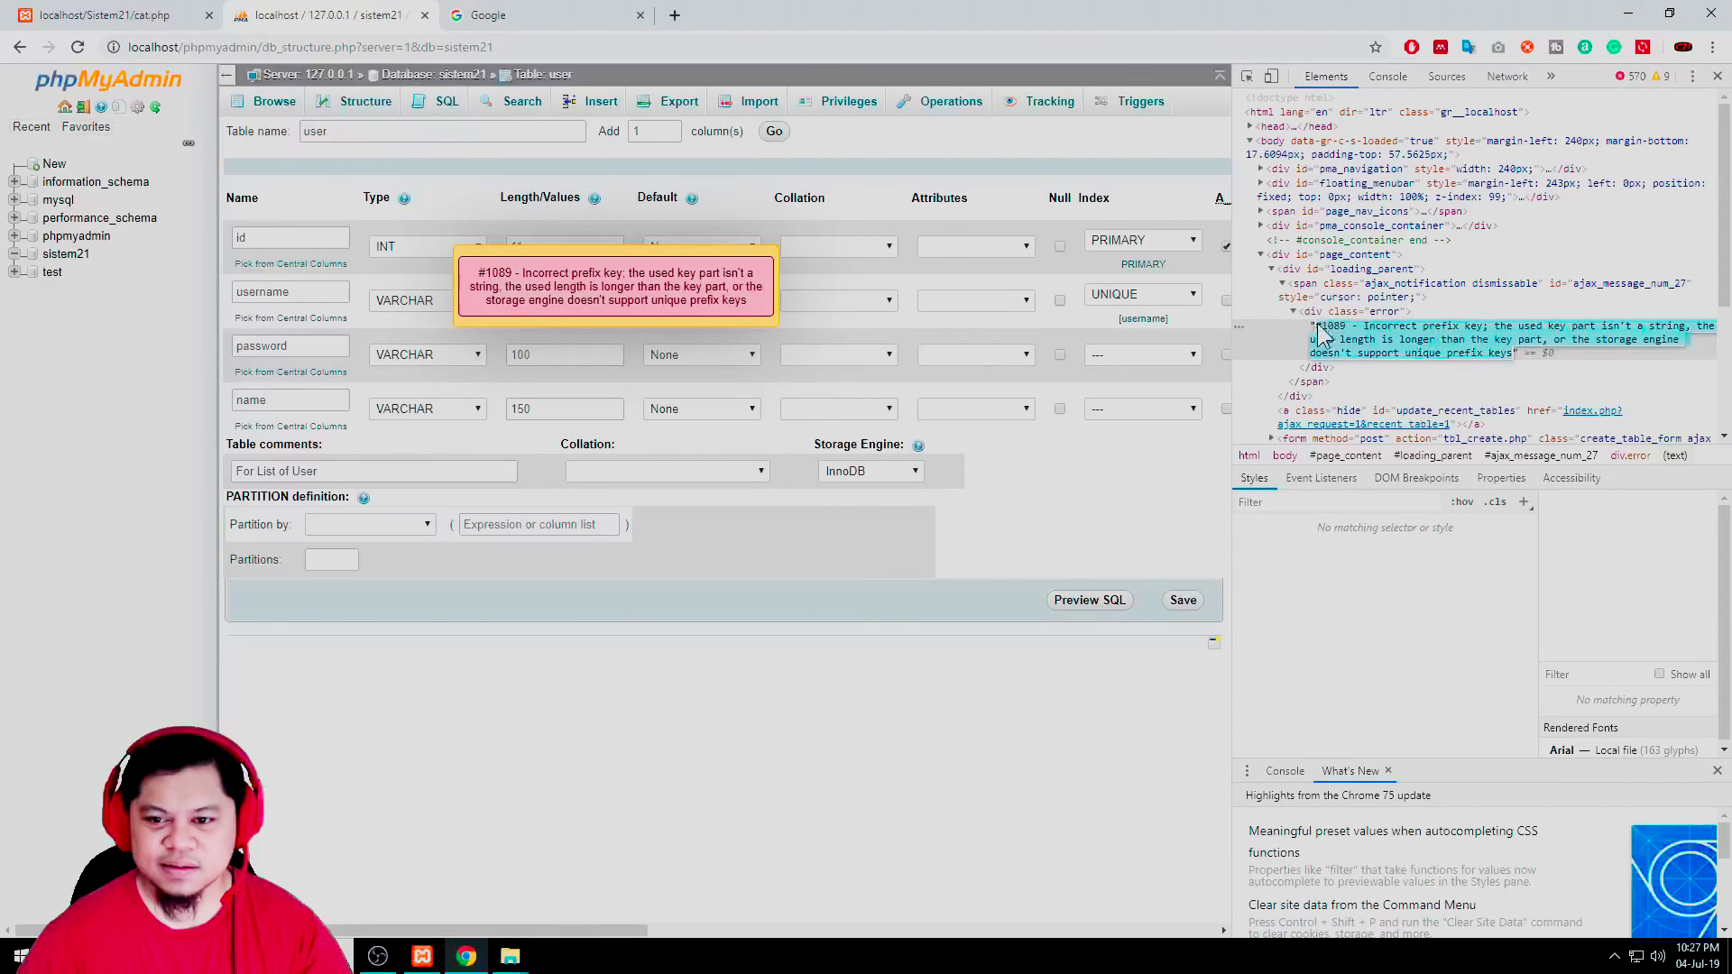
pyautogui.moveTo(1315, 327); pyautogui.dragTo(1502, 366)
pyautogui.hotkey('ctrl', 'c')
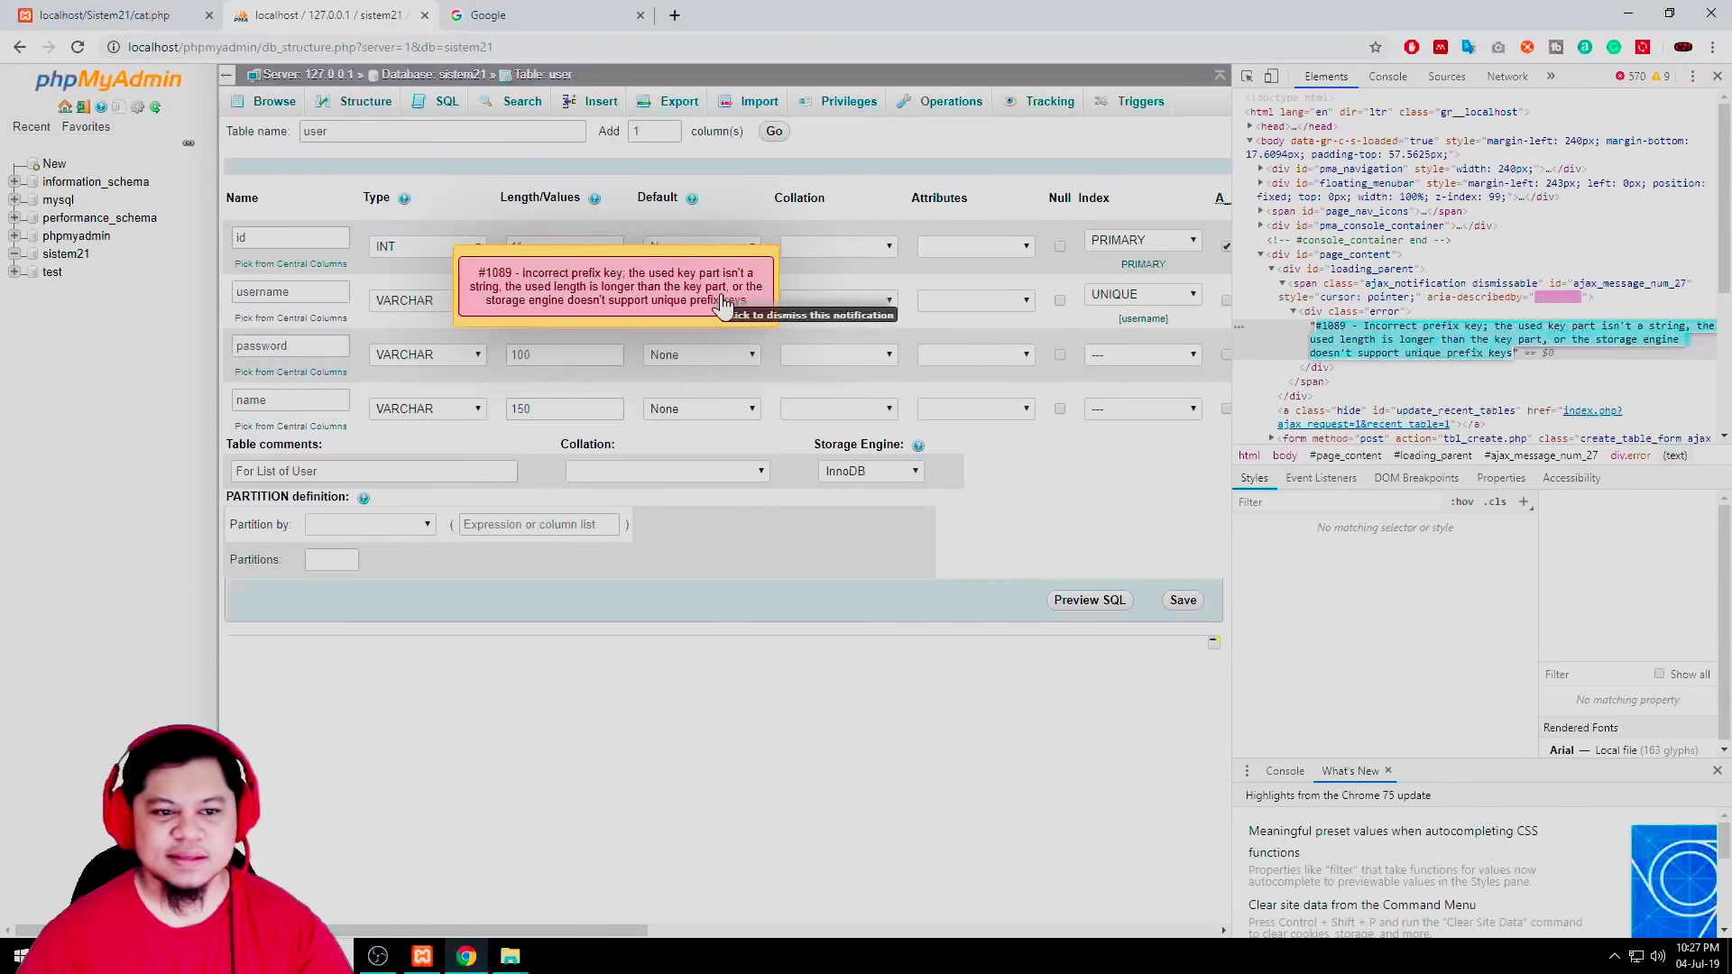
# Google the pasted #1089 error and read the Stack Overflow answer recommending PRIMARY KEY without a length
pyautogui.click(606, 18)
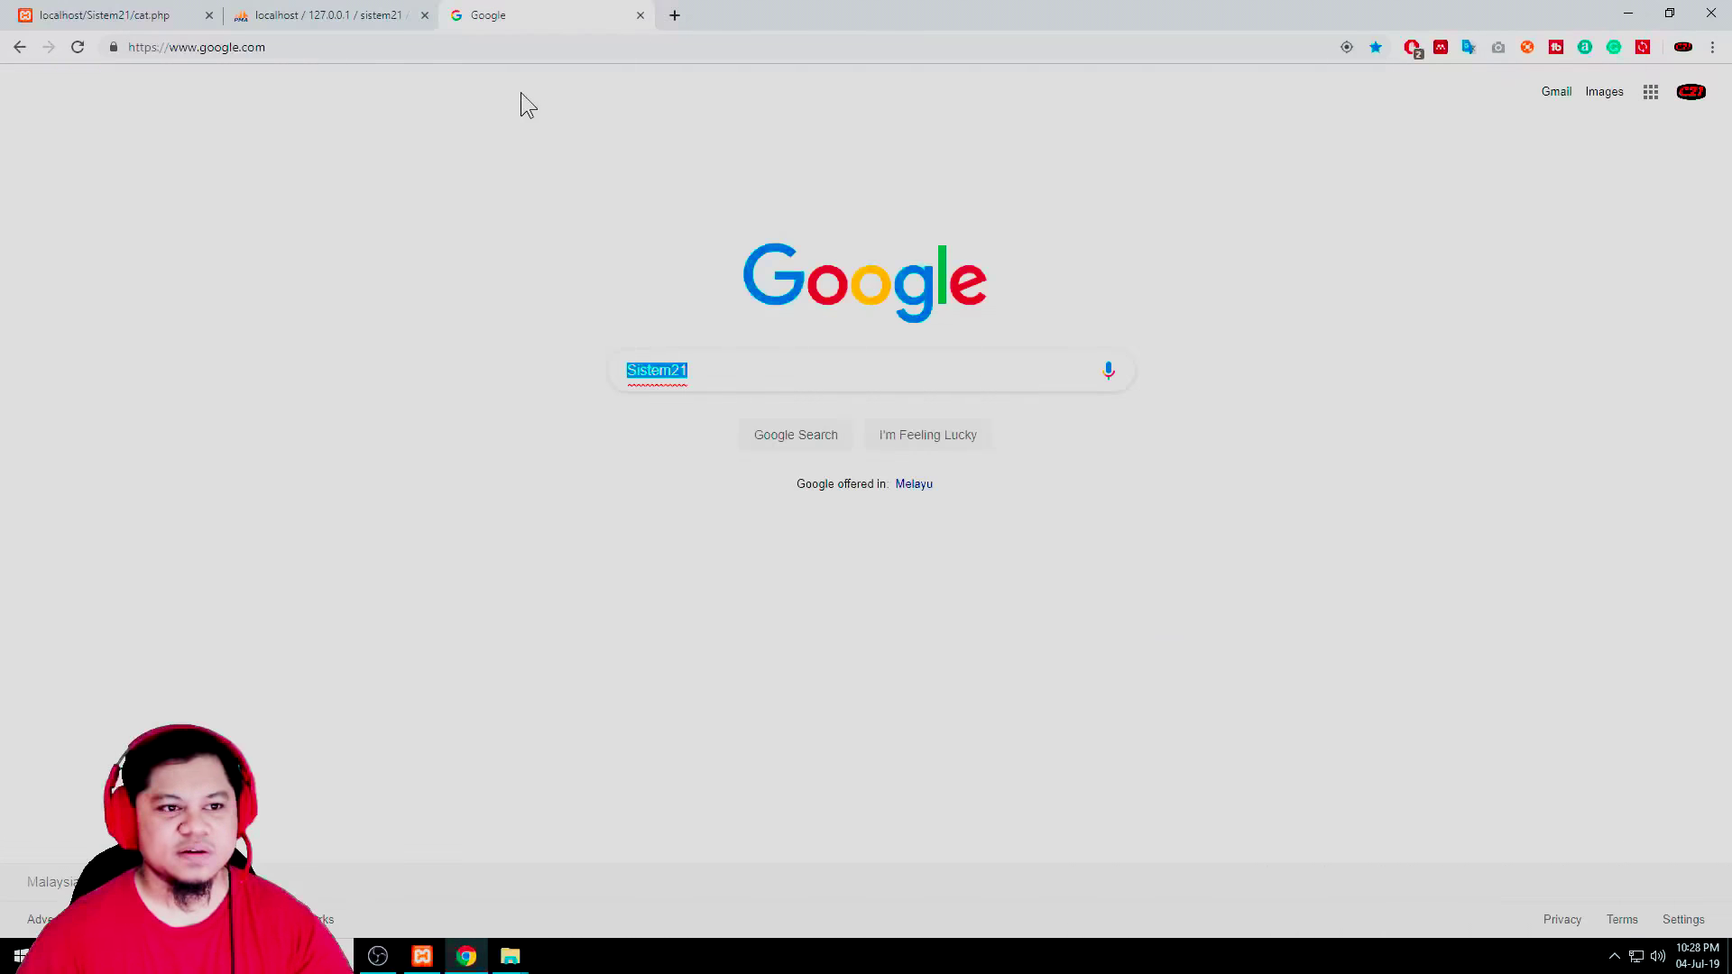
pyautogui.hotkey('ctrl', 'v')
pyautogui.click(800, 434)
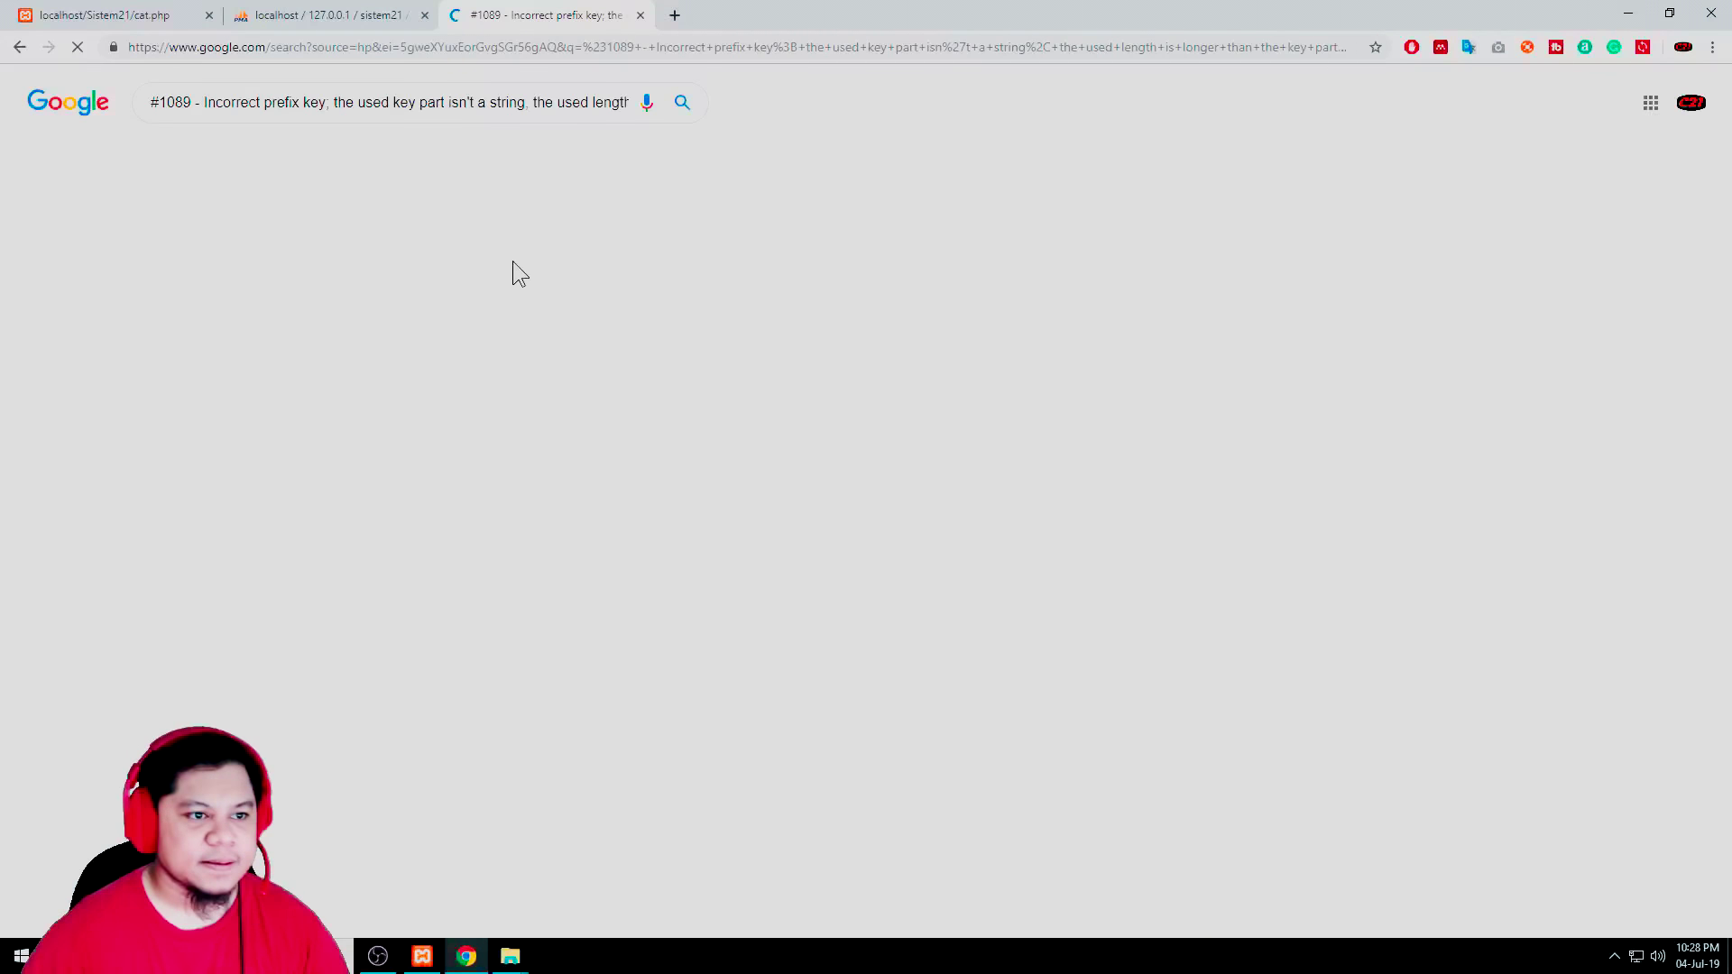
pyautogui.middleClick(390, 261)
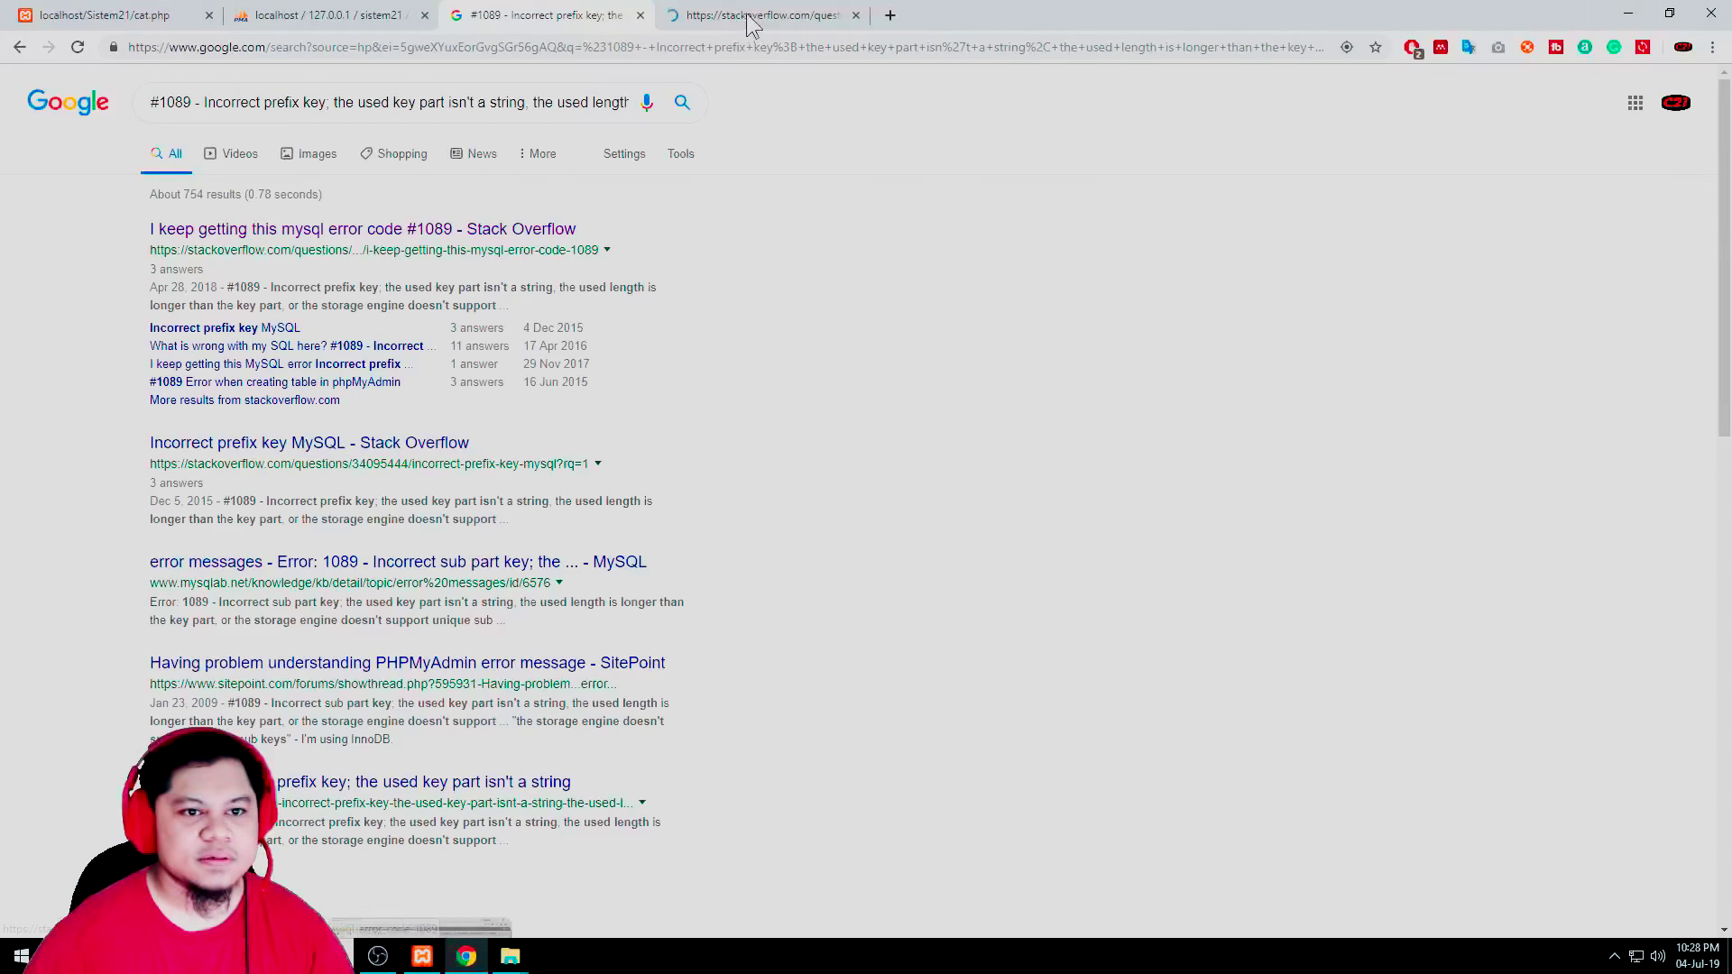
pyautogui.click(762, 15)
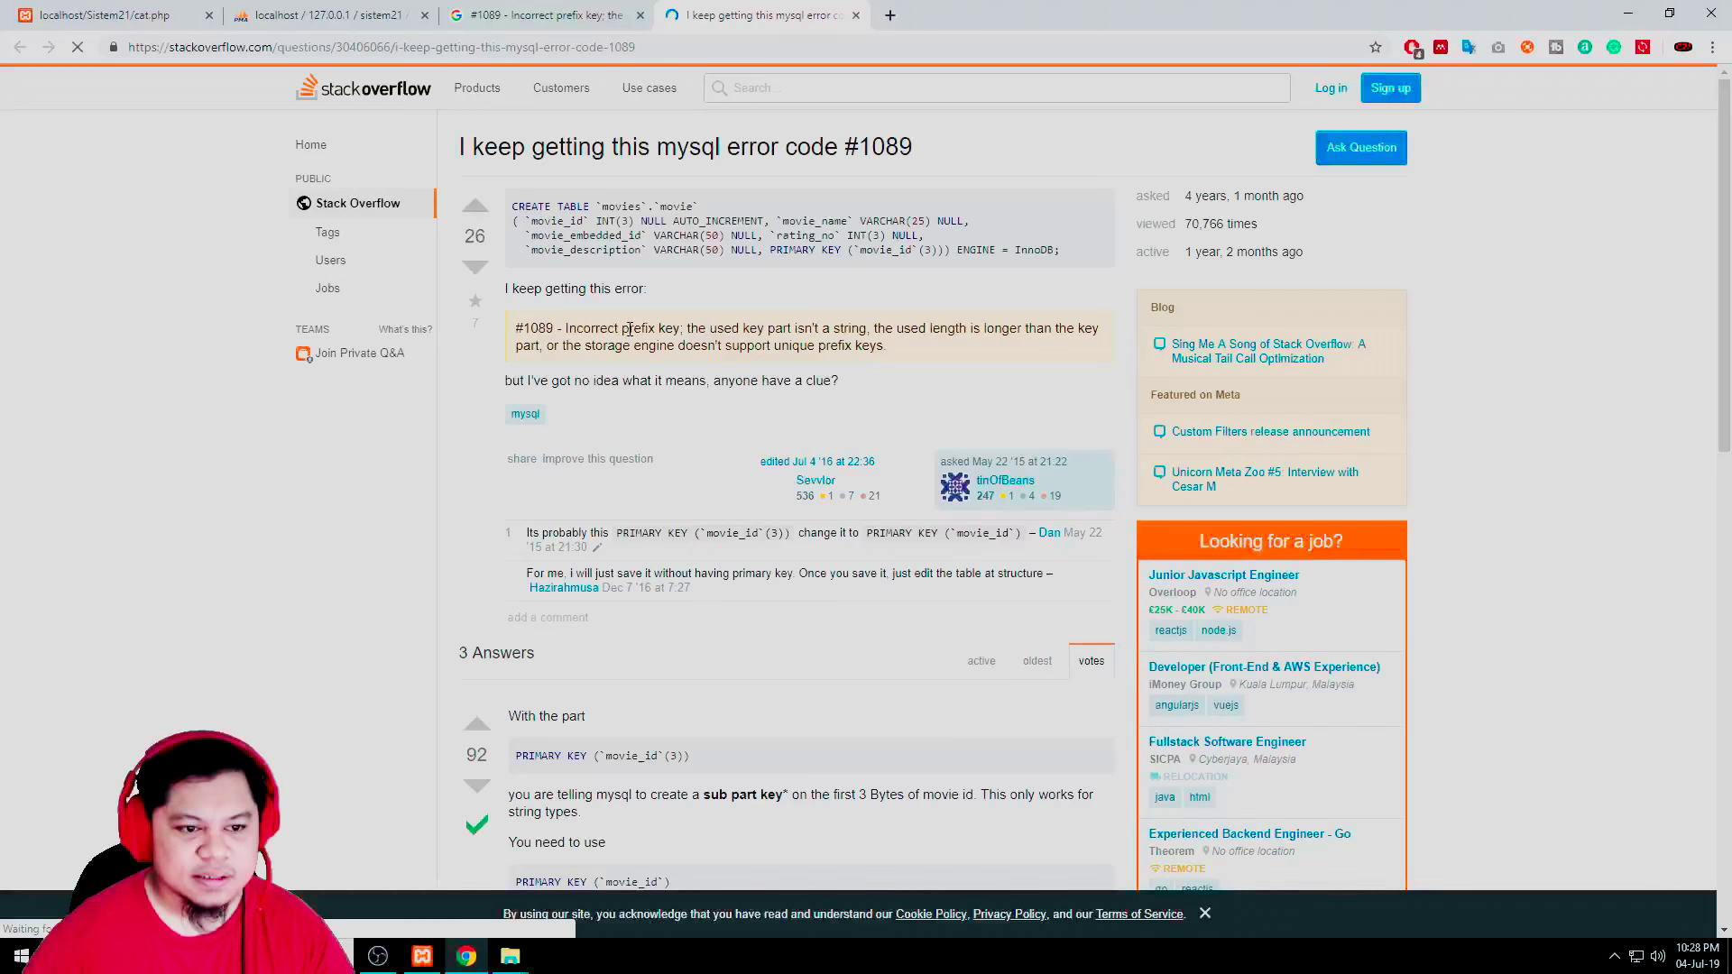
pyautogui.scroll(-3, 619, 521)
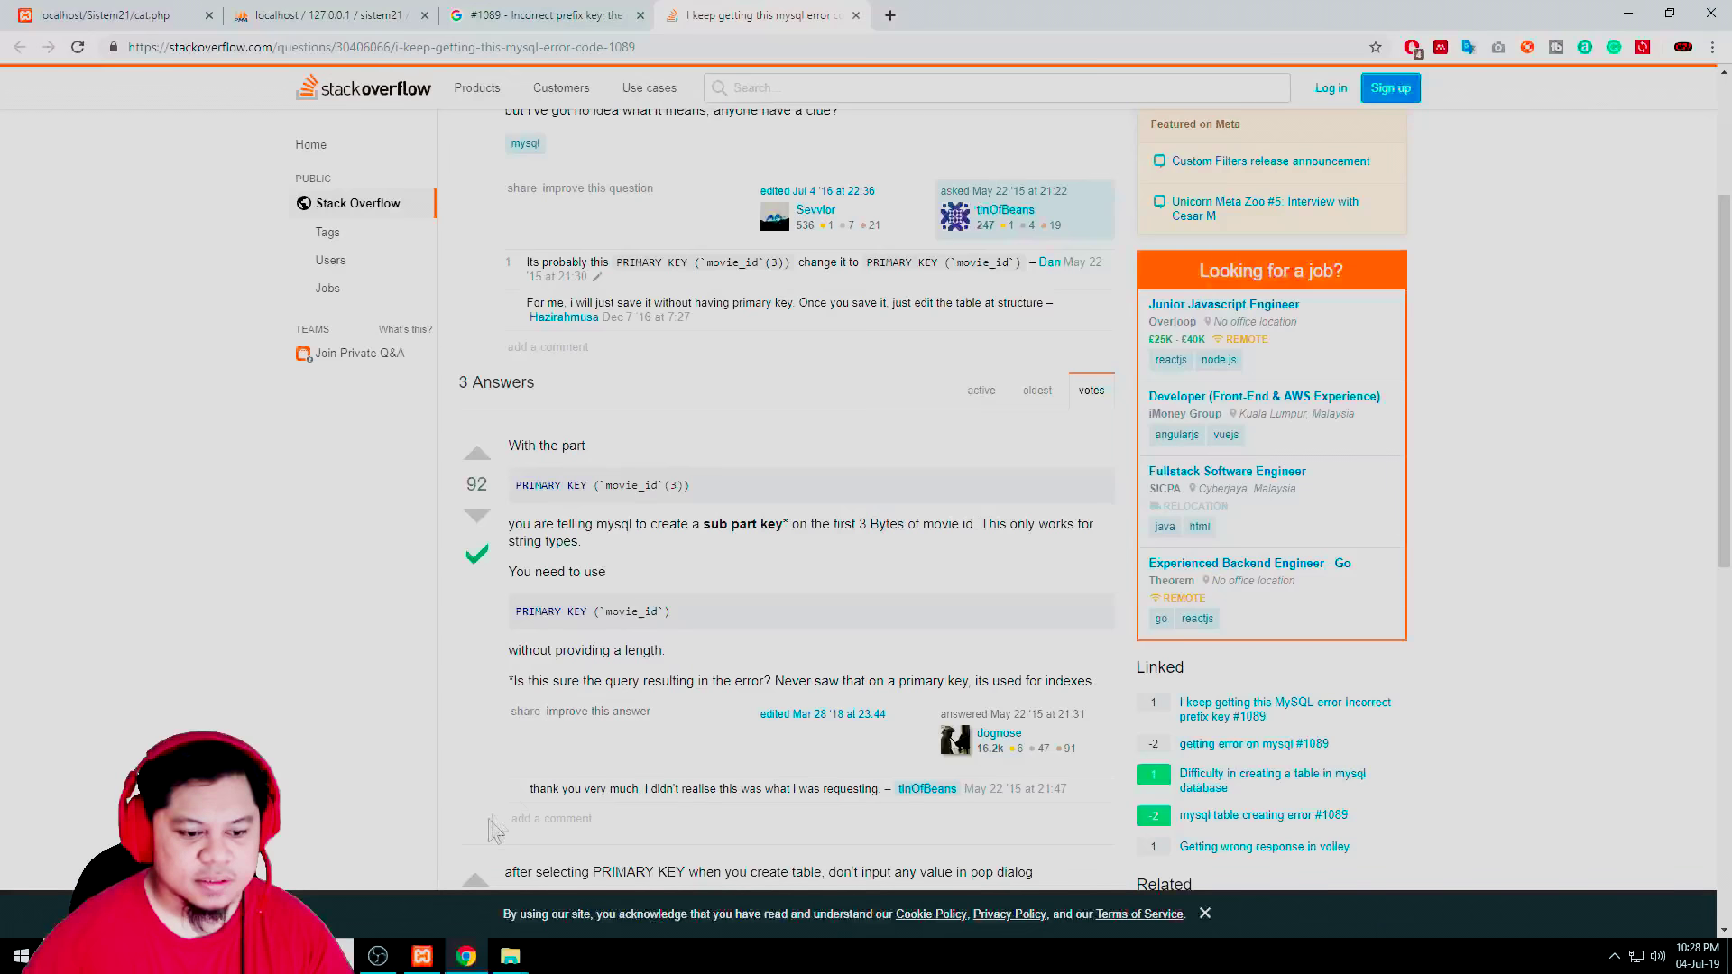
# Check in XAMPP Control Panel that Apache and MySQL run, then go back to the phpMyAdmin table form
pyautogui.click(465, 963)
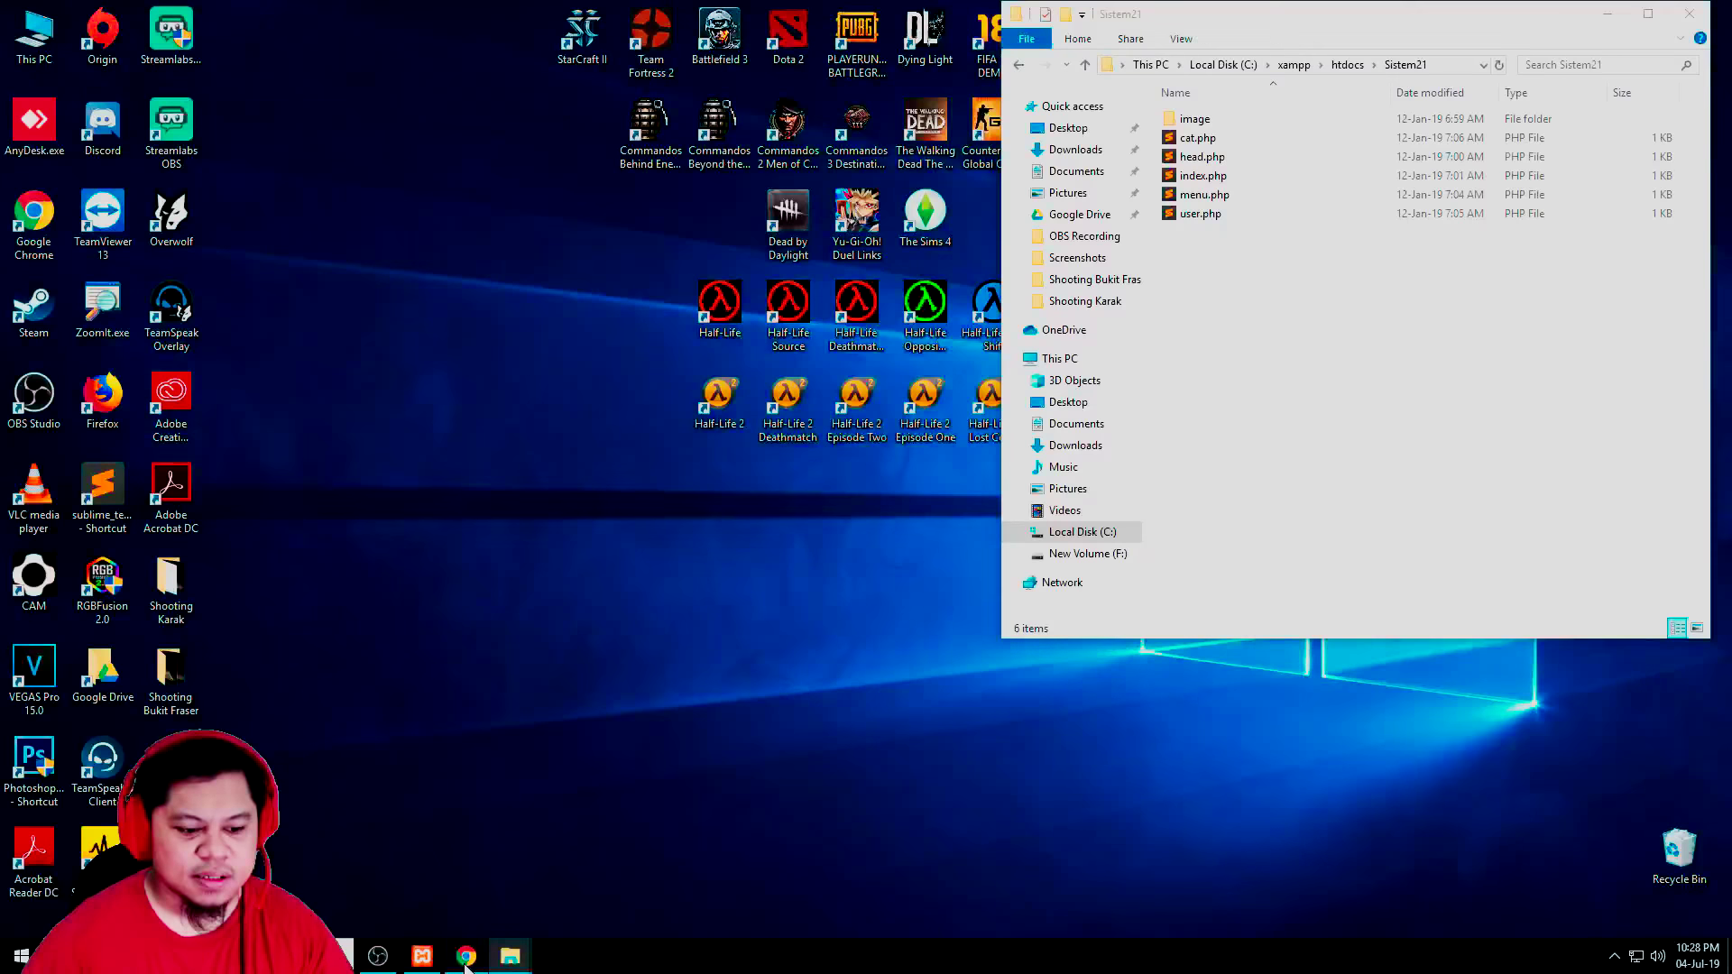
pyautogui.click(466, 963)
pyautogui.click(425, 964)
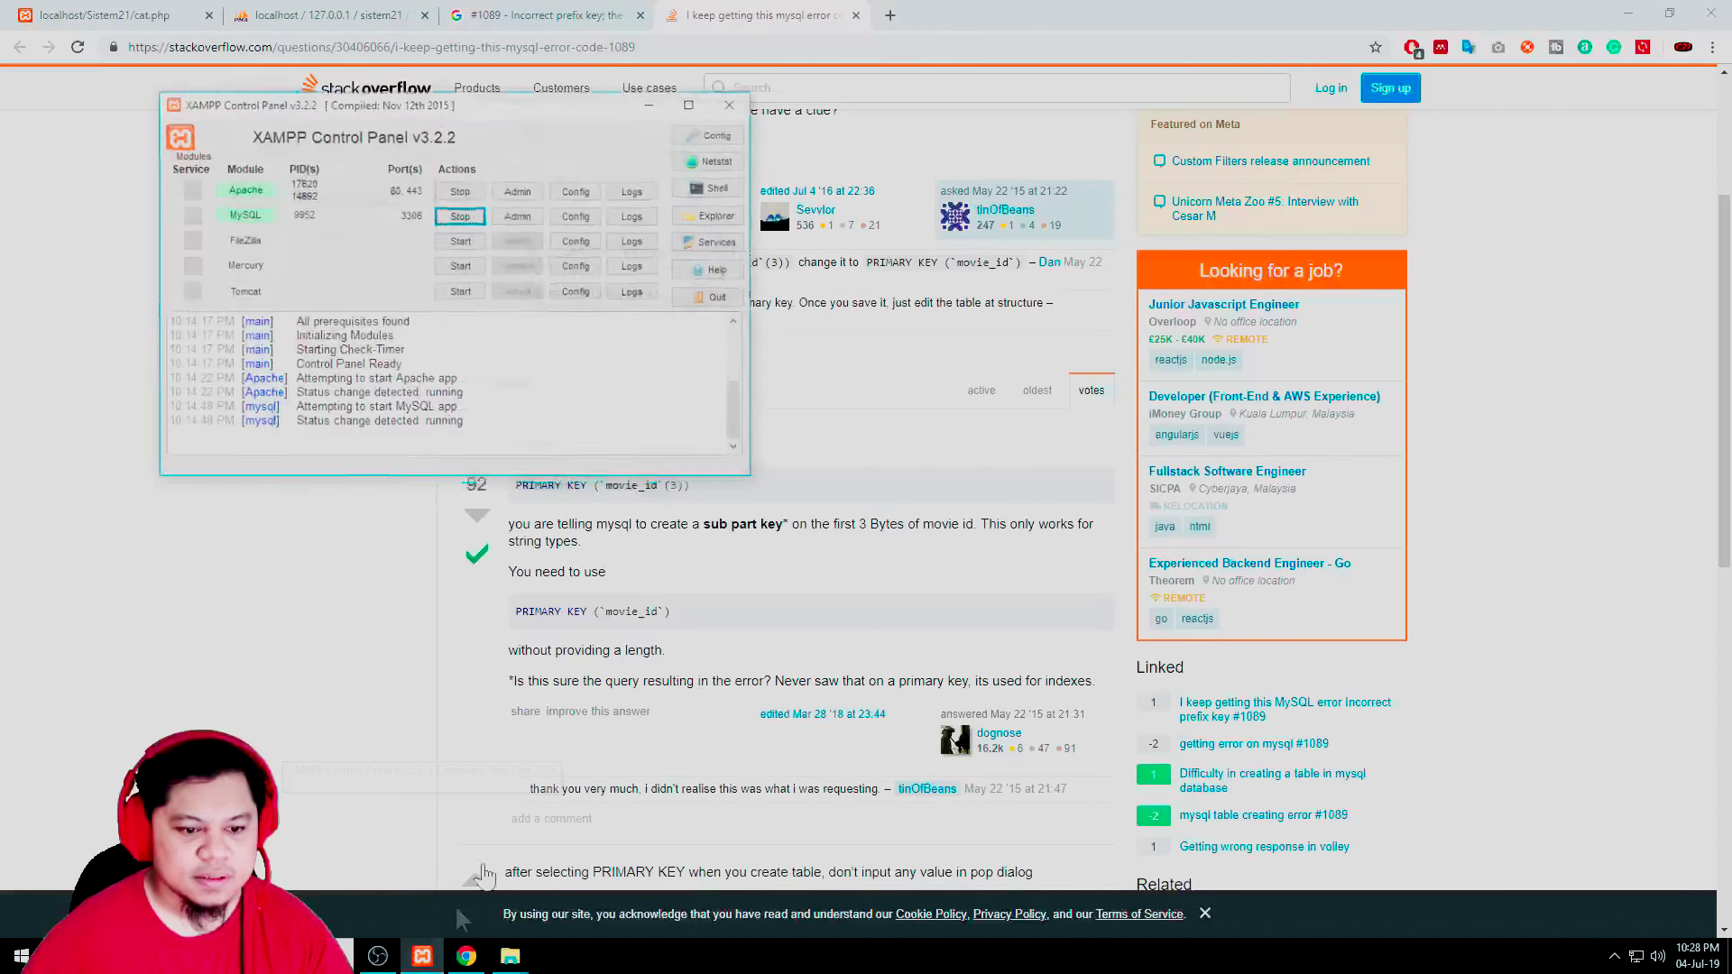
pyautogui.moveTo(515, 964)
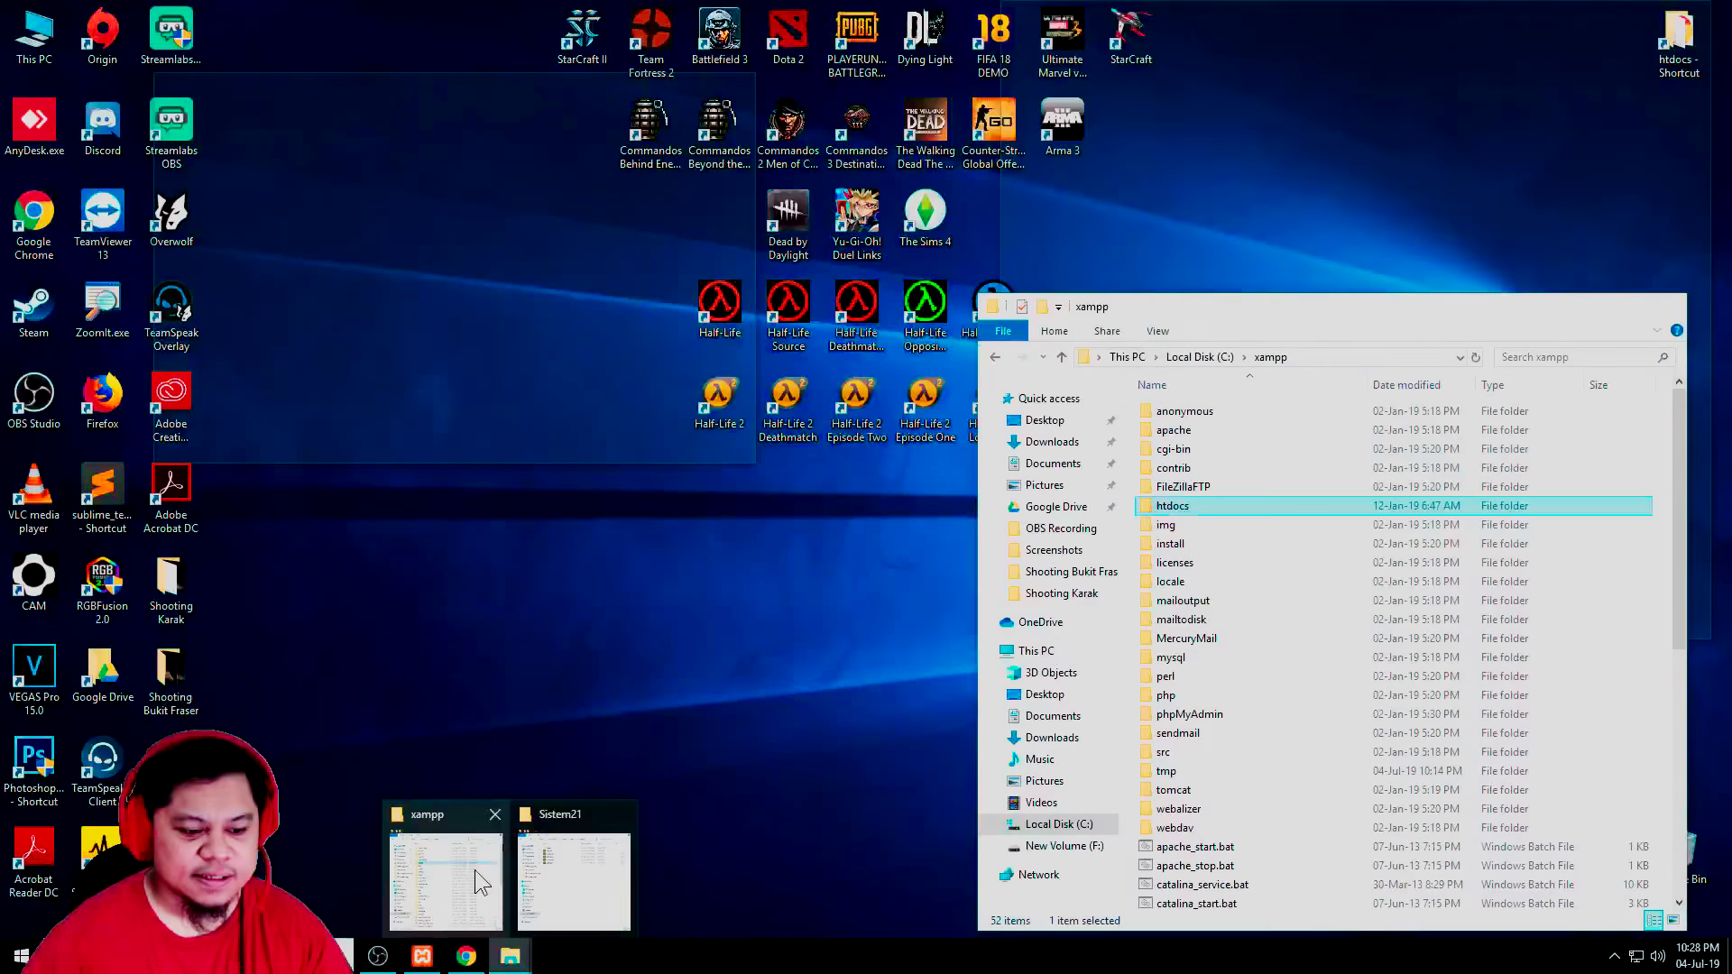
pyautogui.click(420, 964)
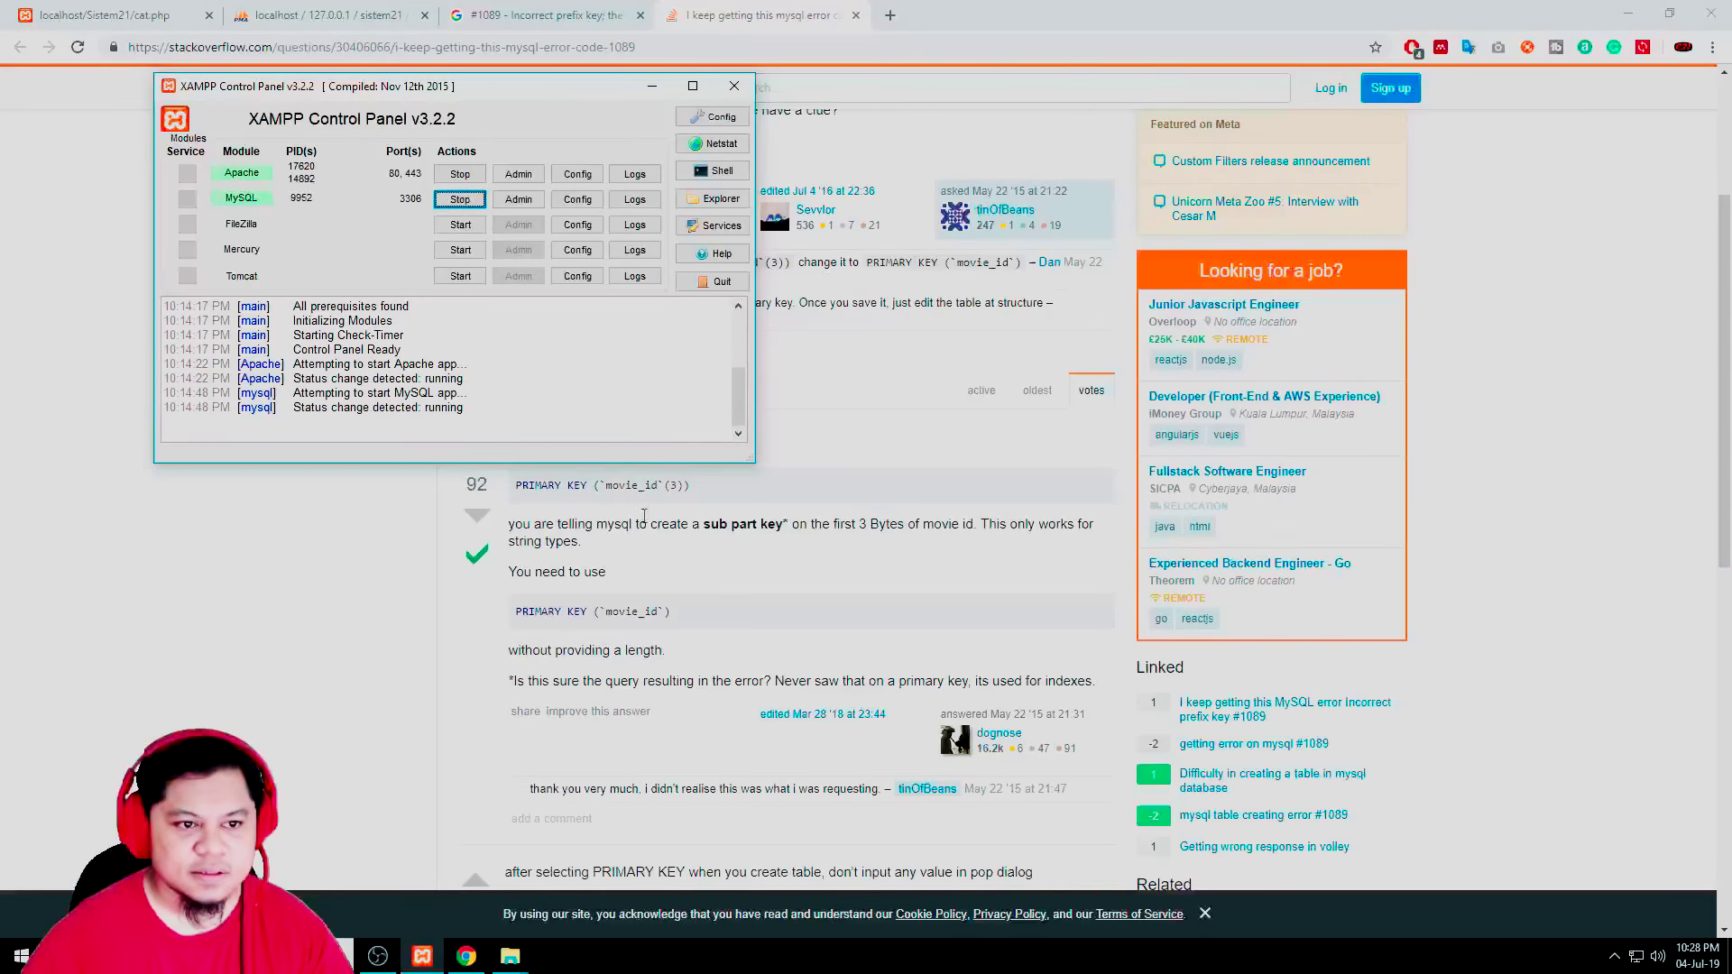
pyautogui.click(562, 18)
pyautogui.click(325, 15)
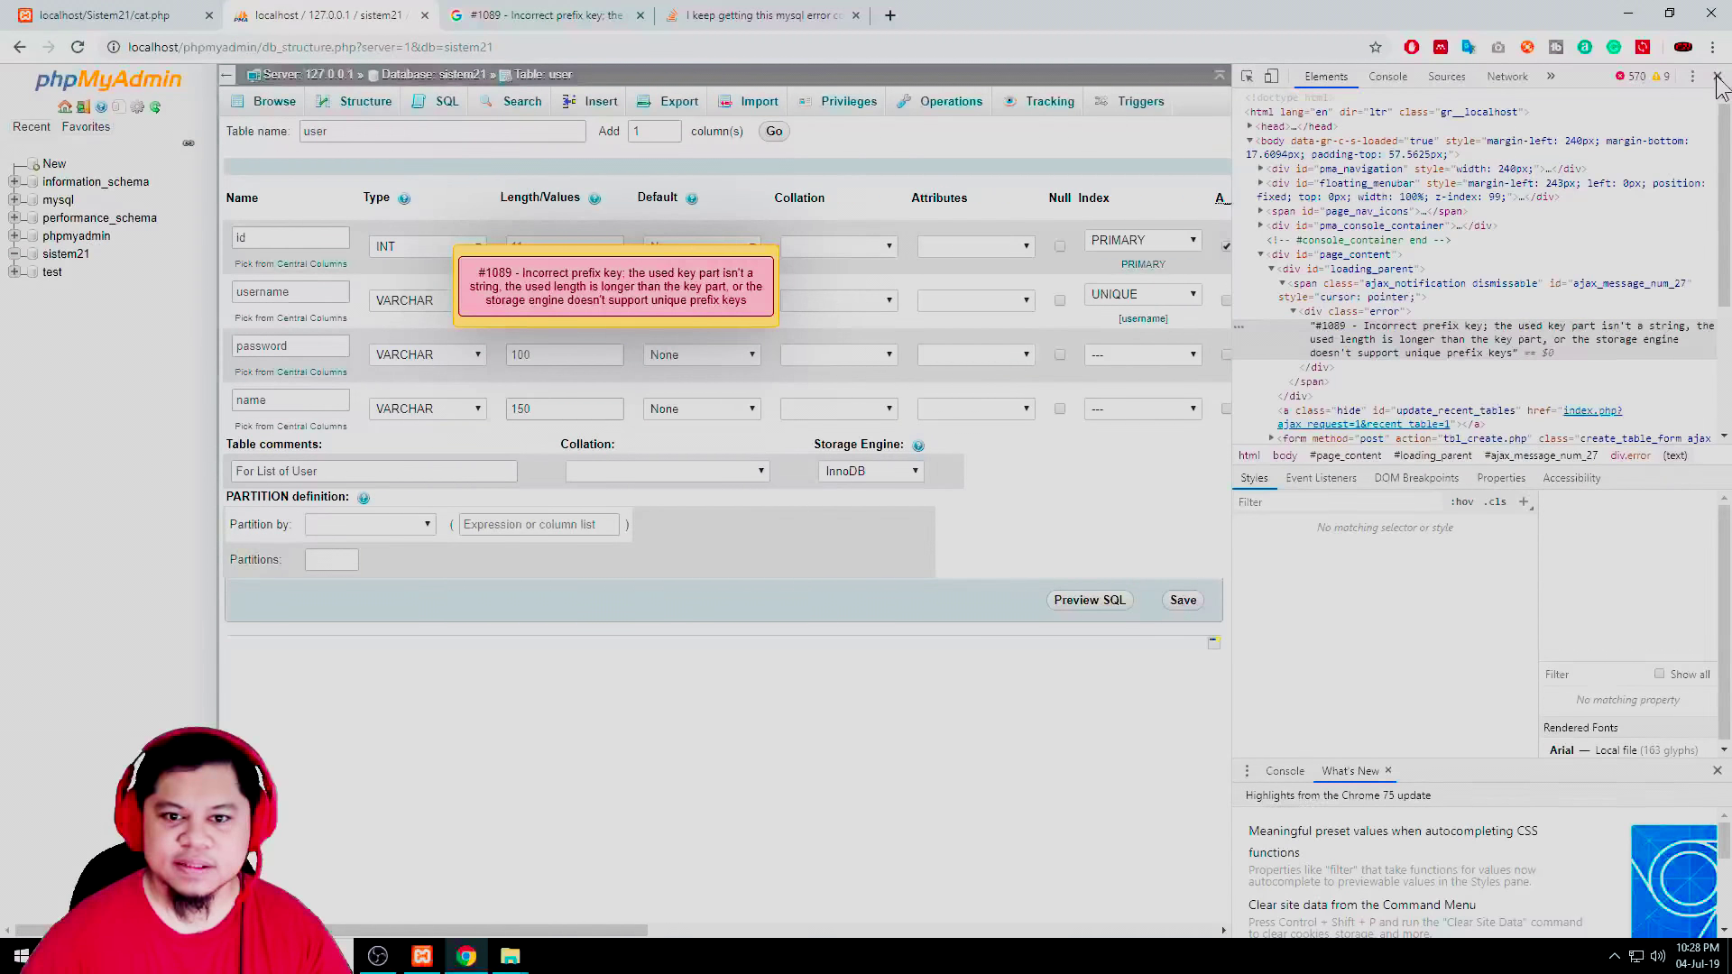
# Reassign id as the PRIMARY key with no prefix size and save the four-column user table
pyautogui.click(1717, 76)
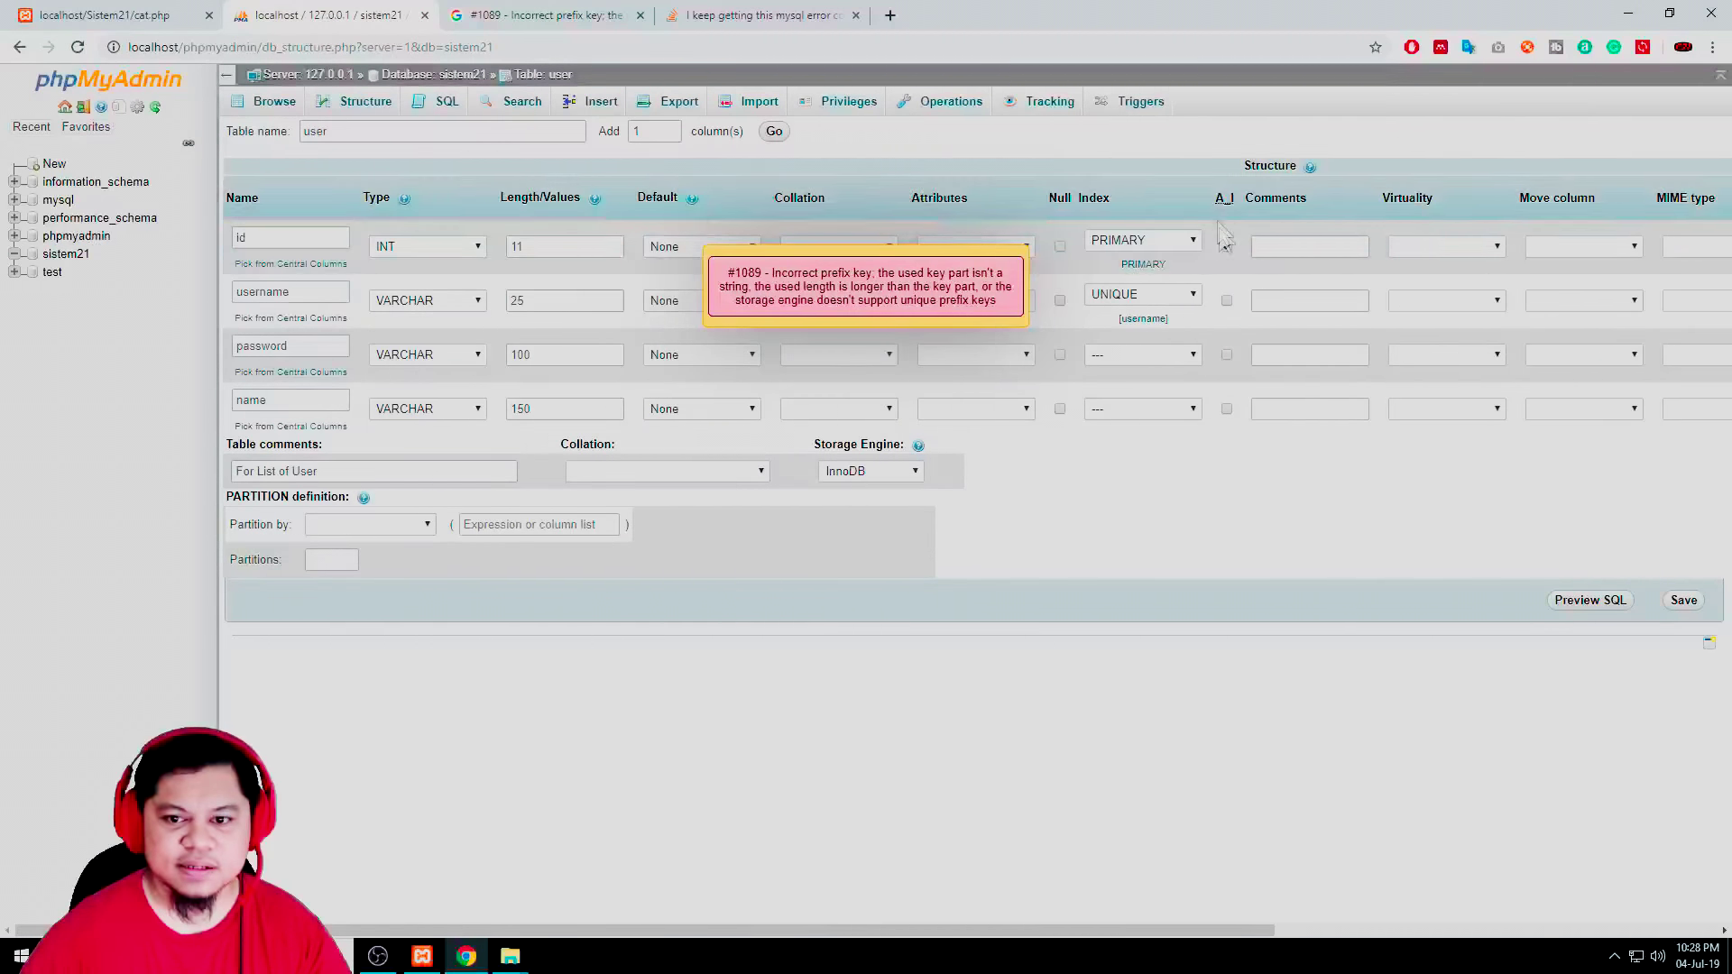
pyautogui.click(1171, 242)
pyautogui.click(1146, 255)
pyautogui.click(1007, 287)
pyautogui.click(1188, 241)
pyautogui.click(1156, 275)
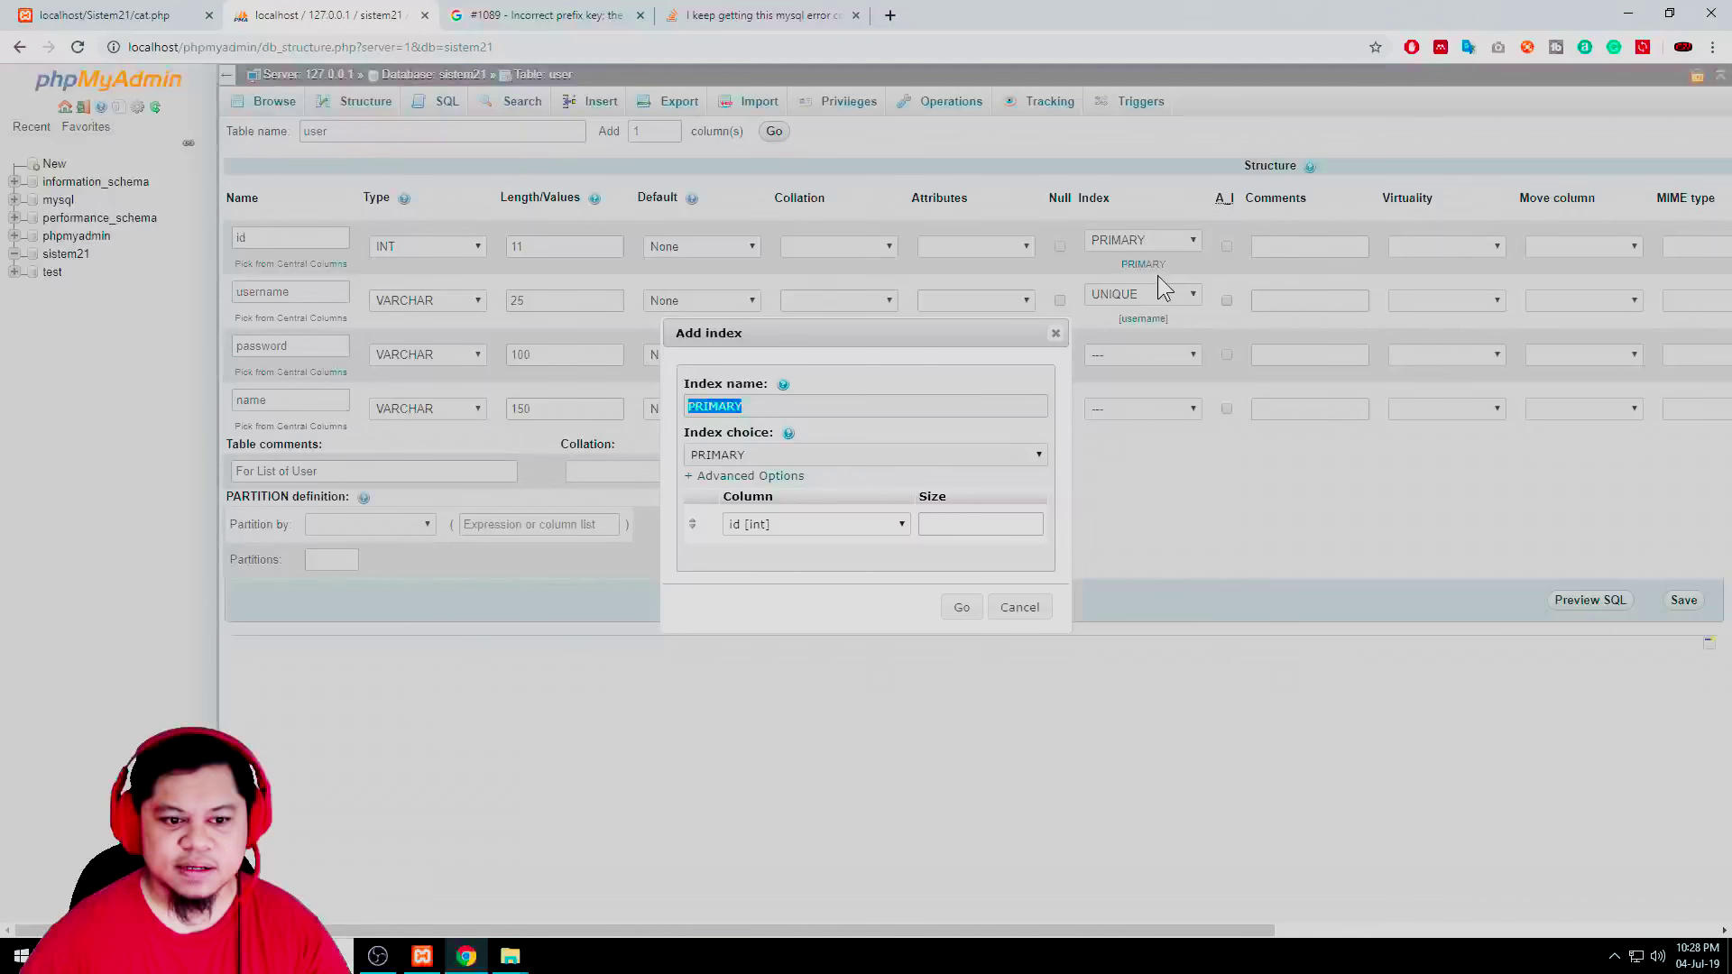
pyautogui.click(896, 516)
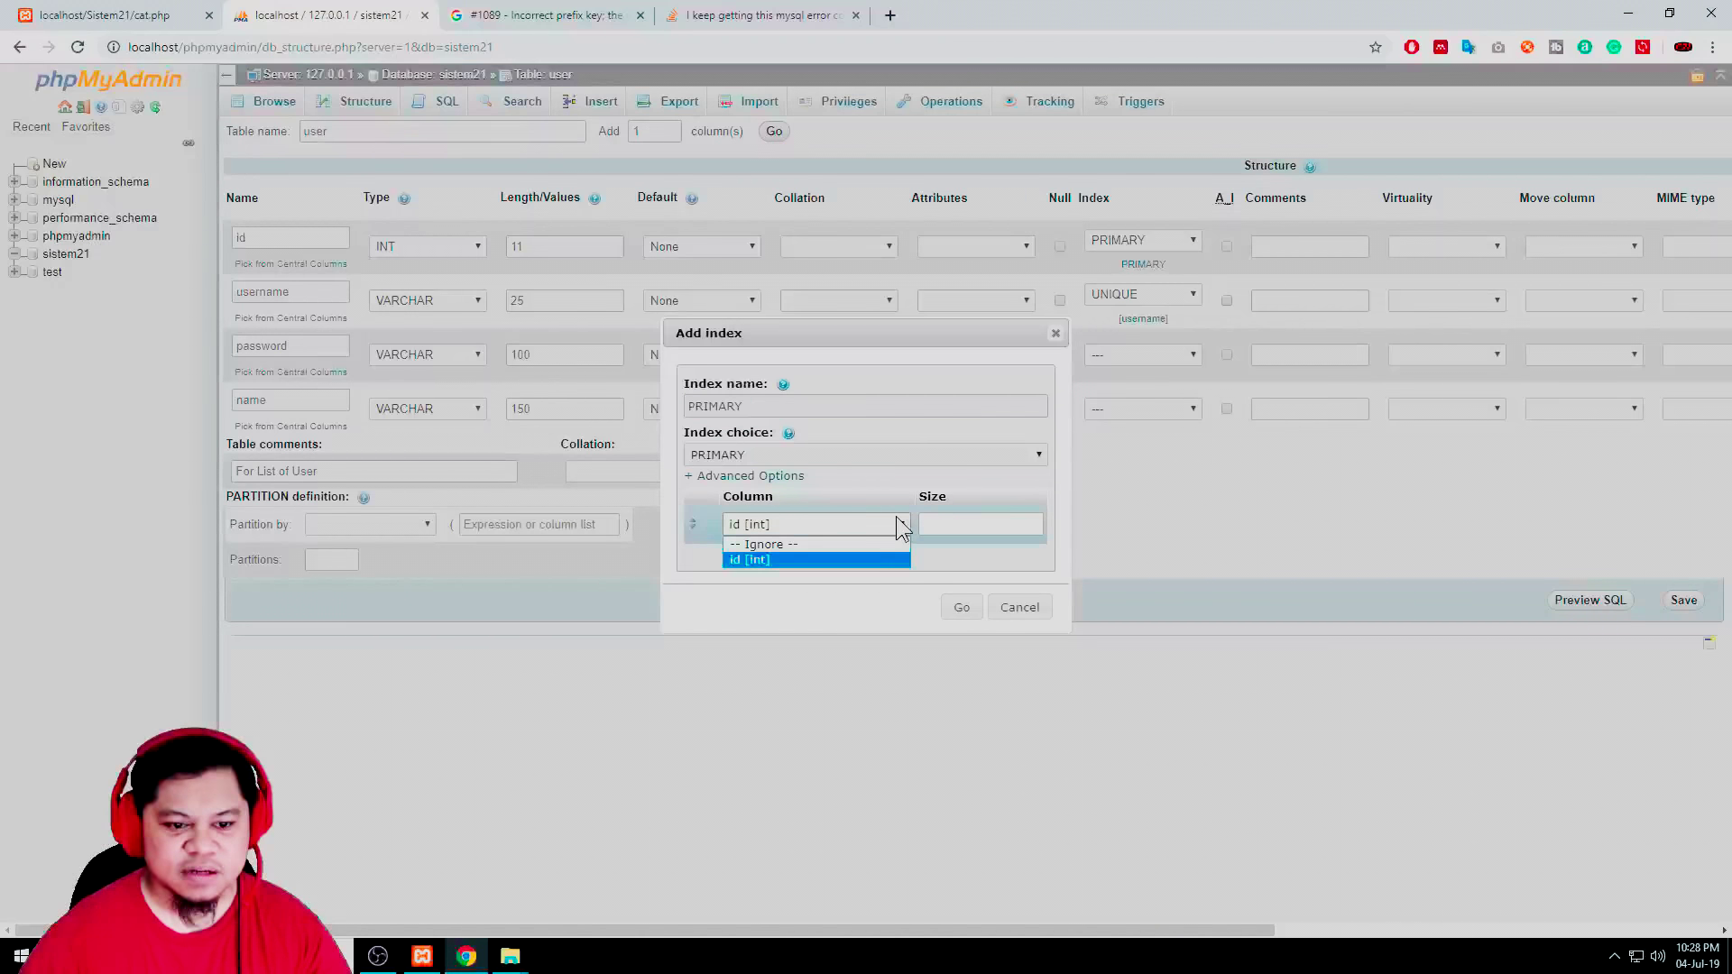
pyautogui.click(896, 516)
pyautogui.click(963, 608)
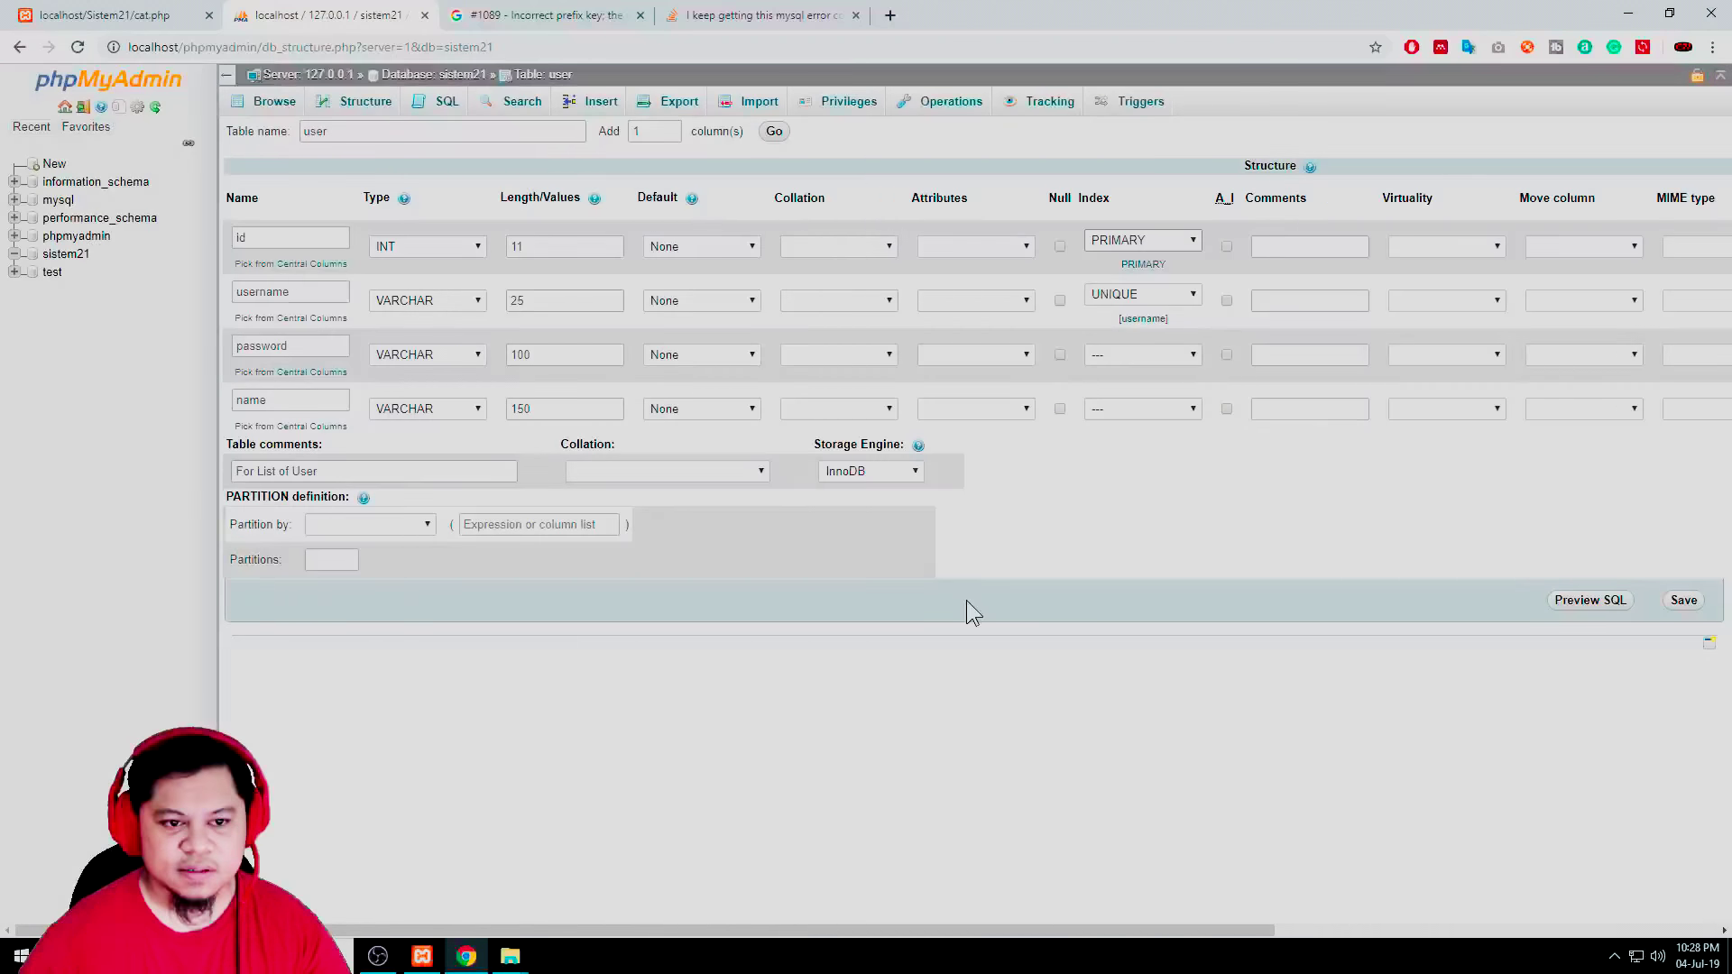
pyautogui.click(1683, 600)
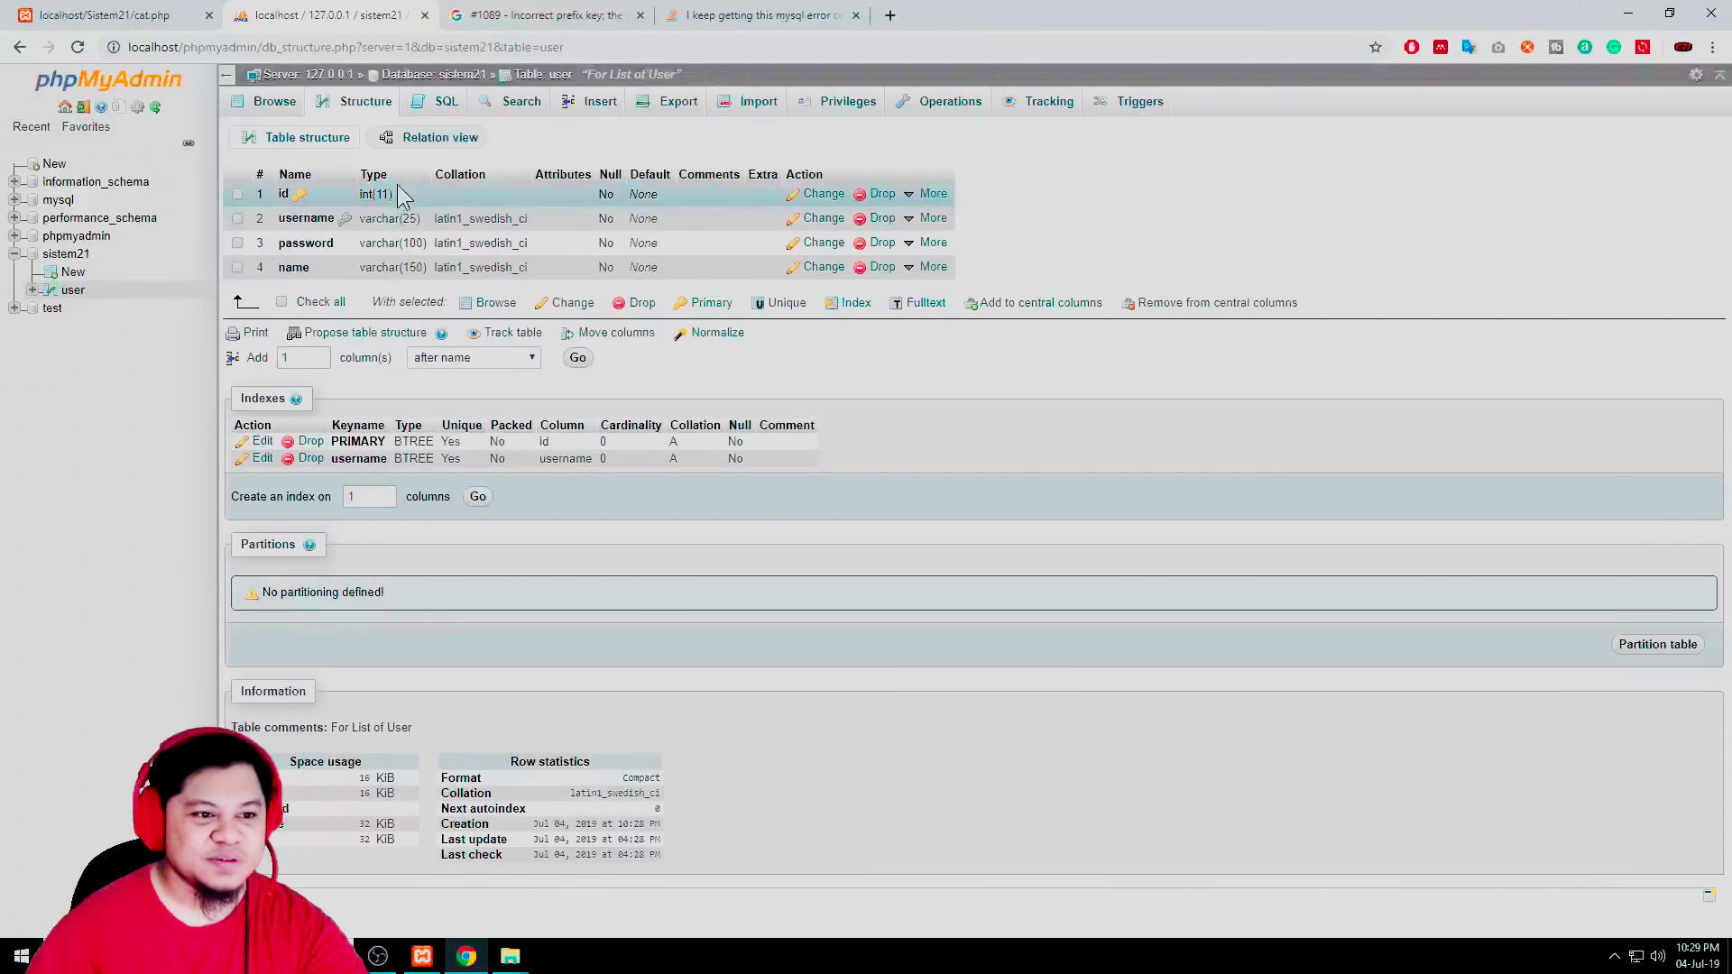
# Browse the empty user table, expand it in the navigation tree and view its Structure
pyautogui.click(69, 291)
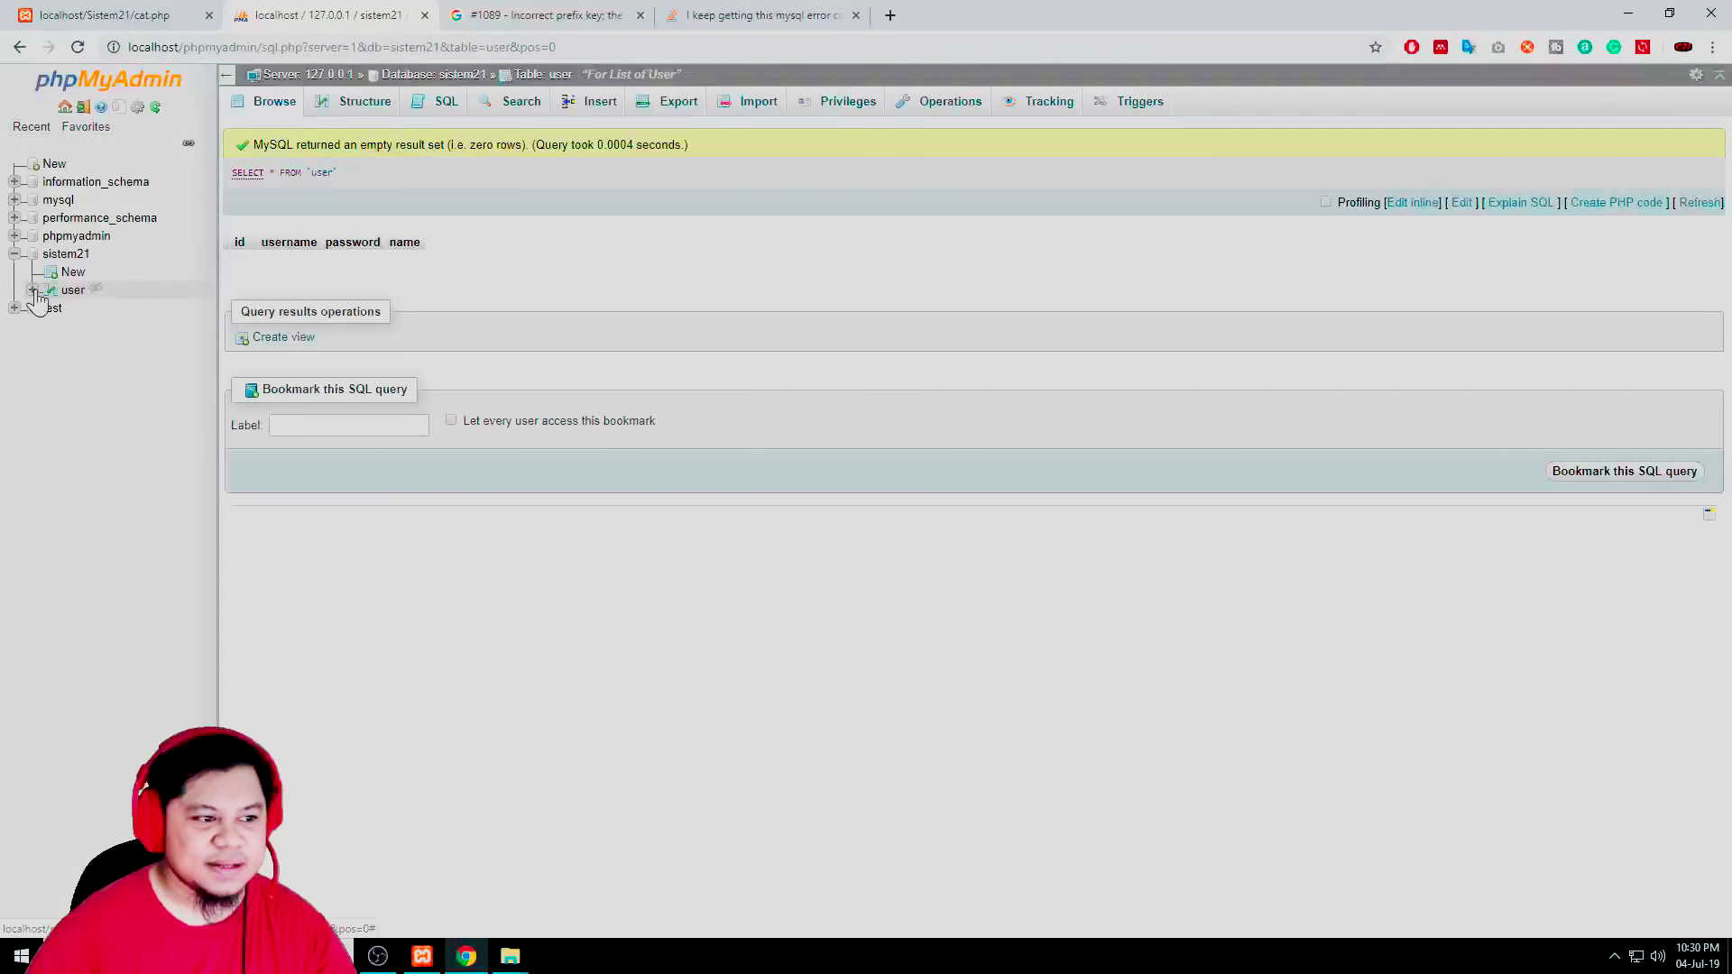
pyautogui.click(33, 290)
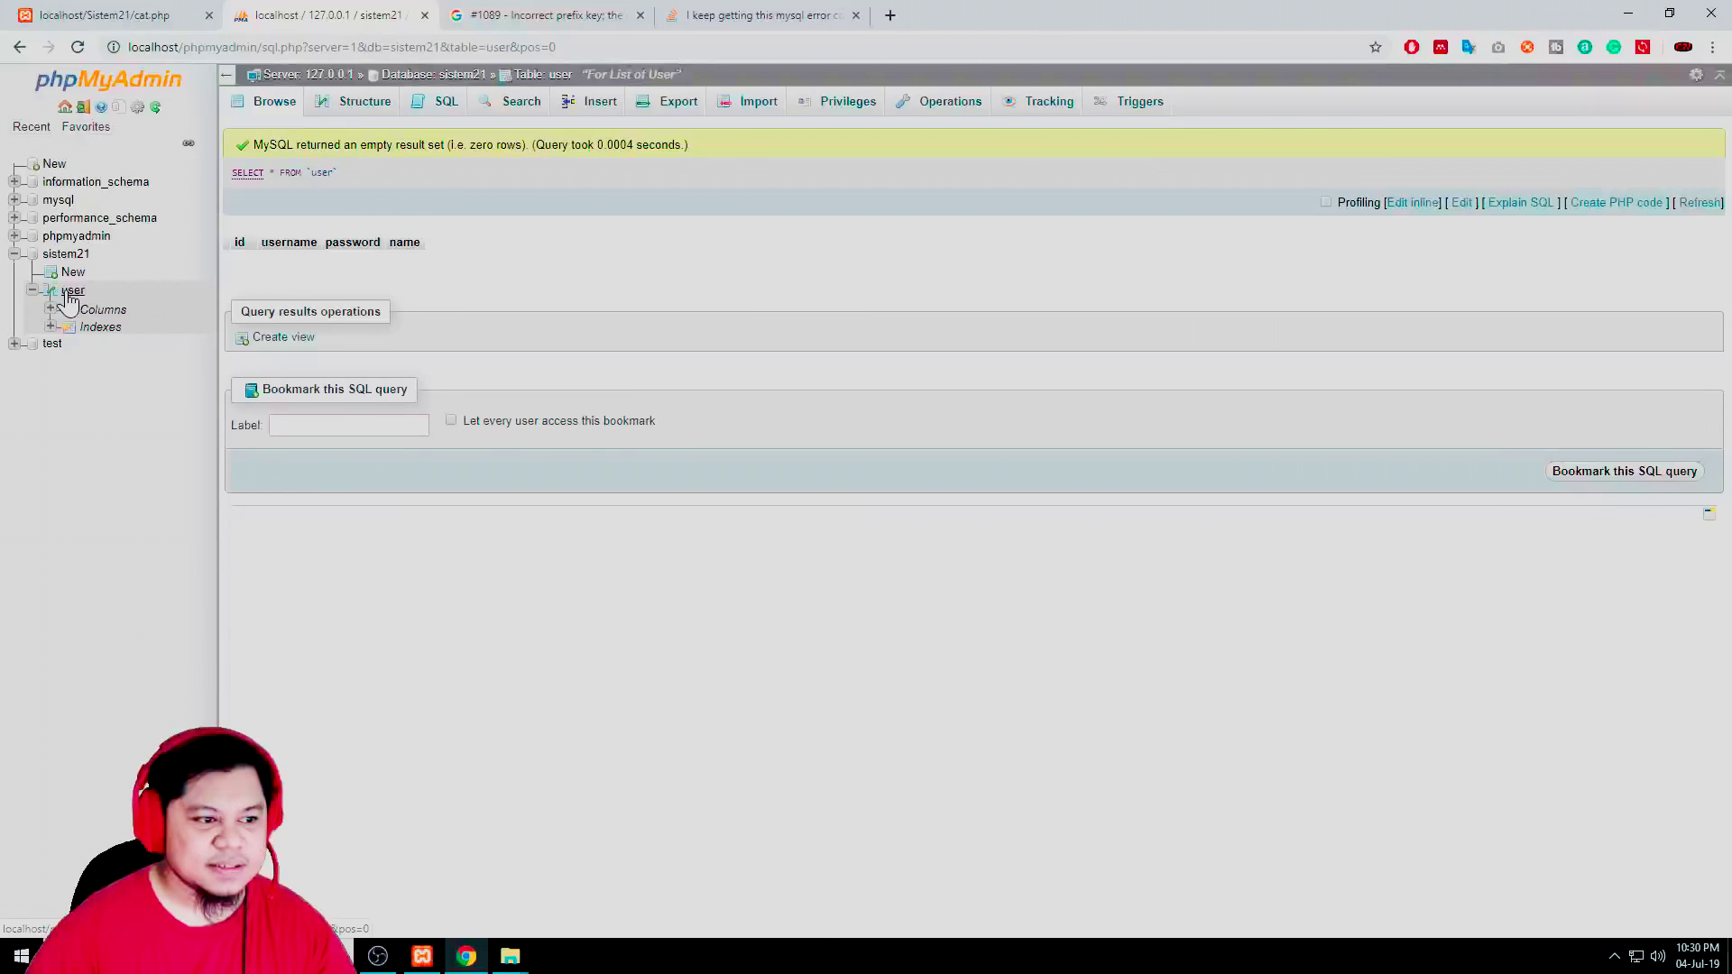
pyautogui.click(68, 299)
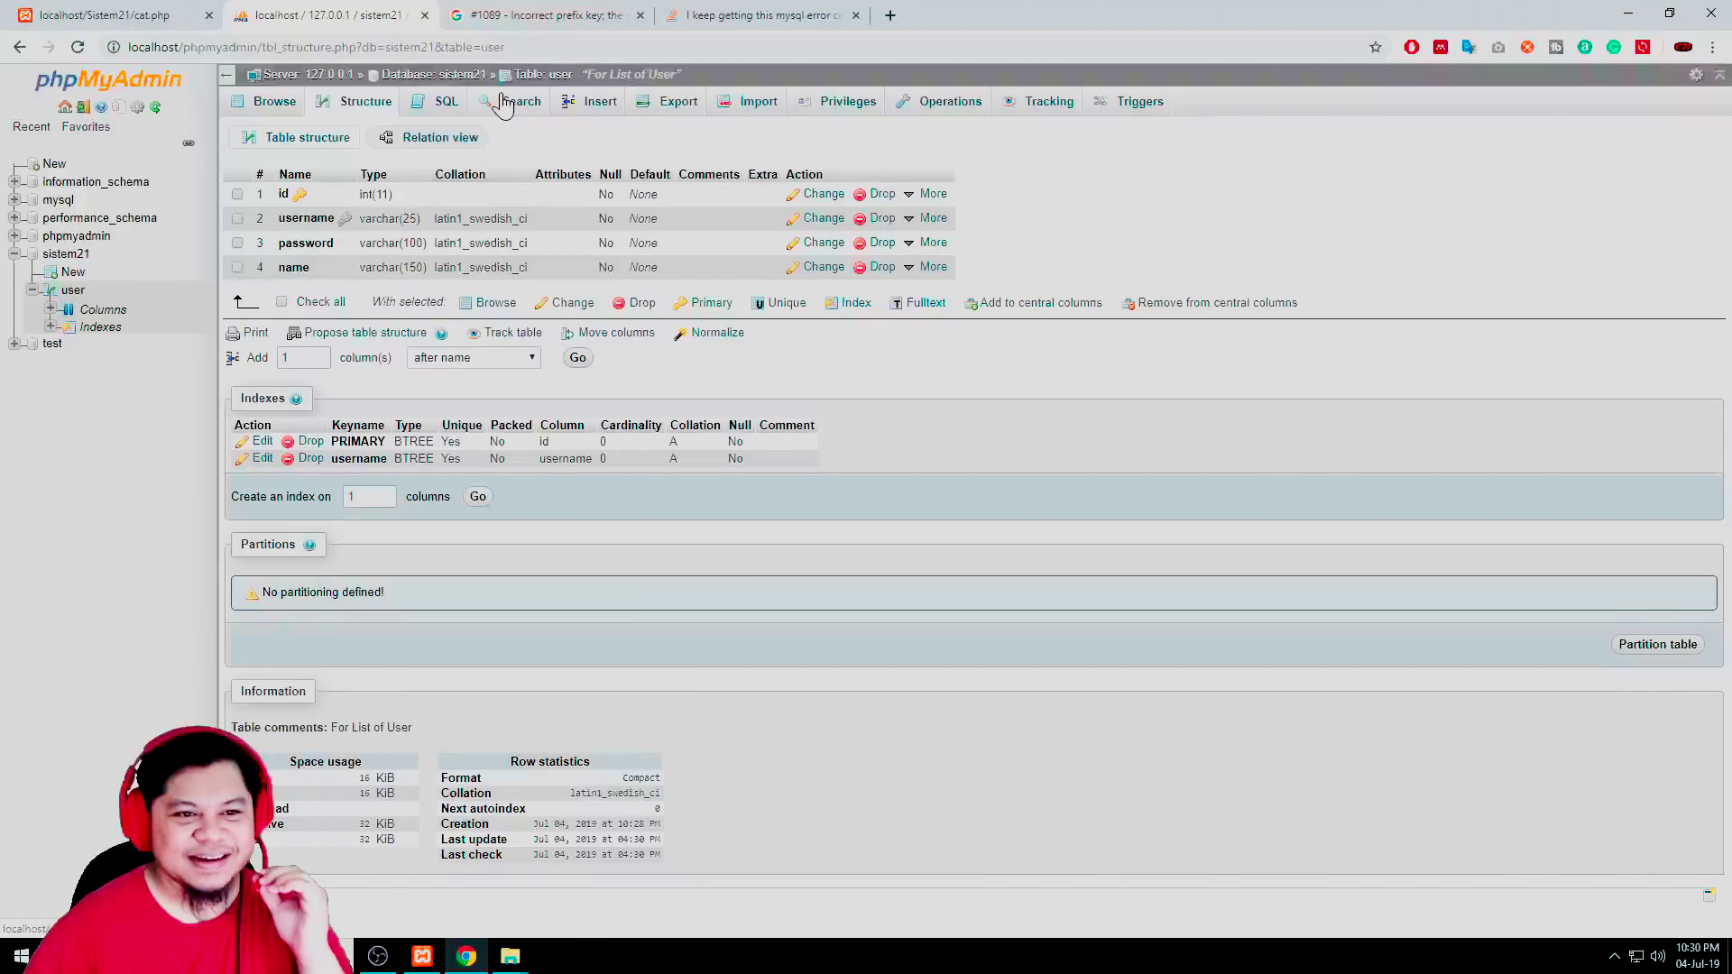
pyautogui.click(589, 102)
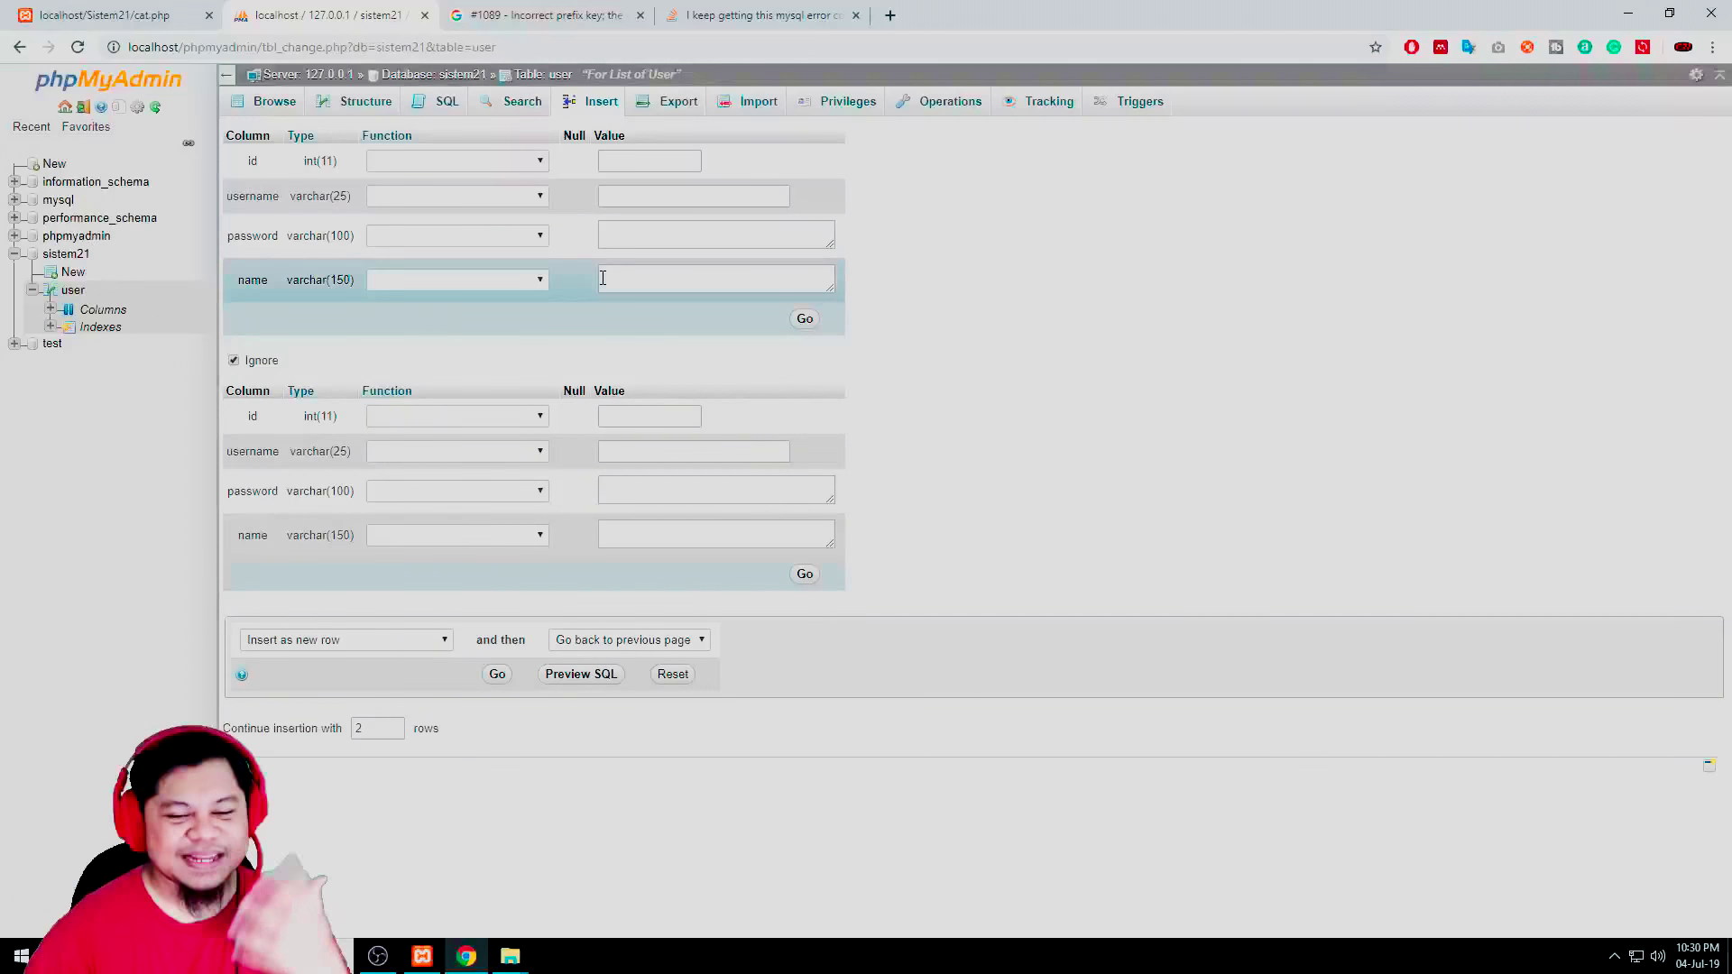
pyautogui.click(631, 164)
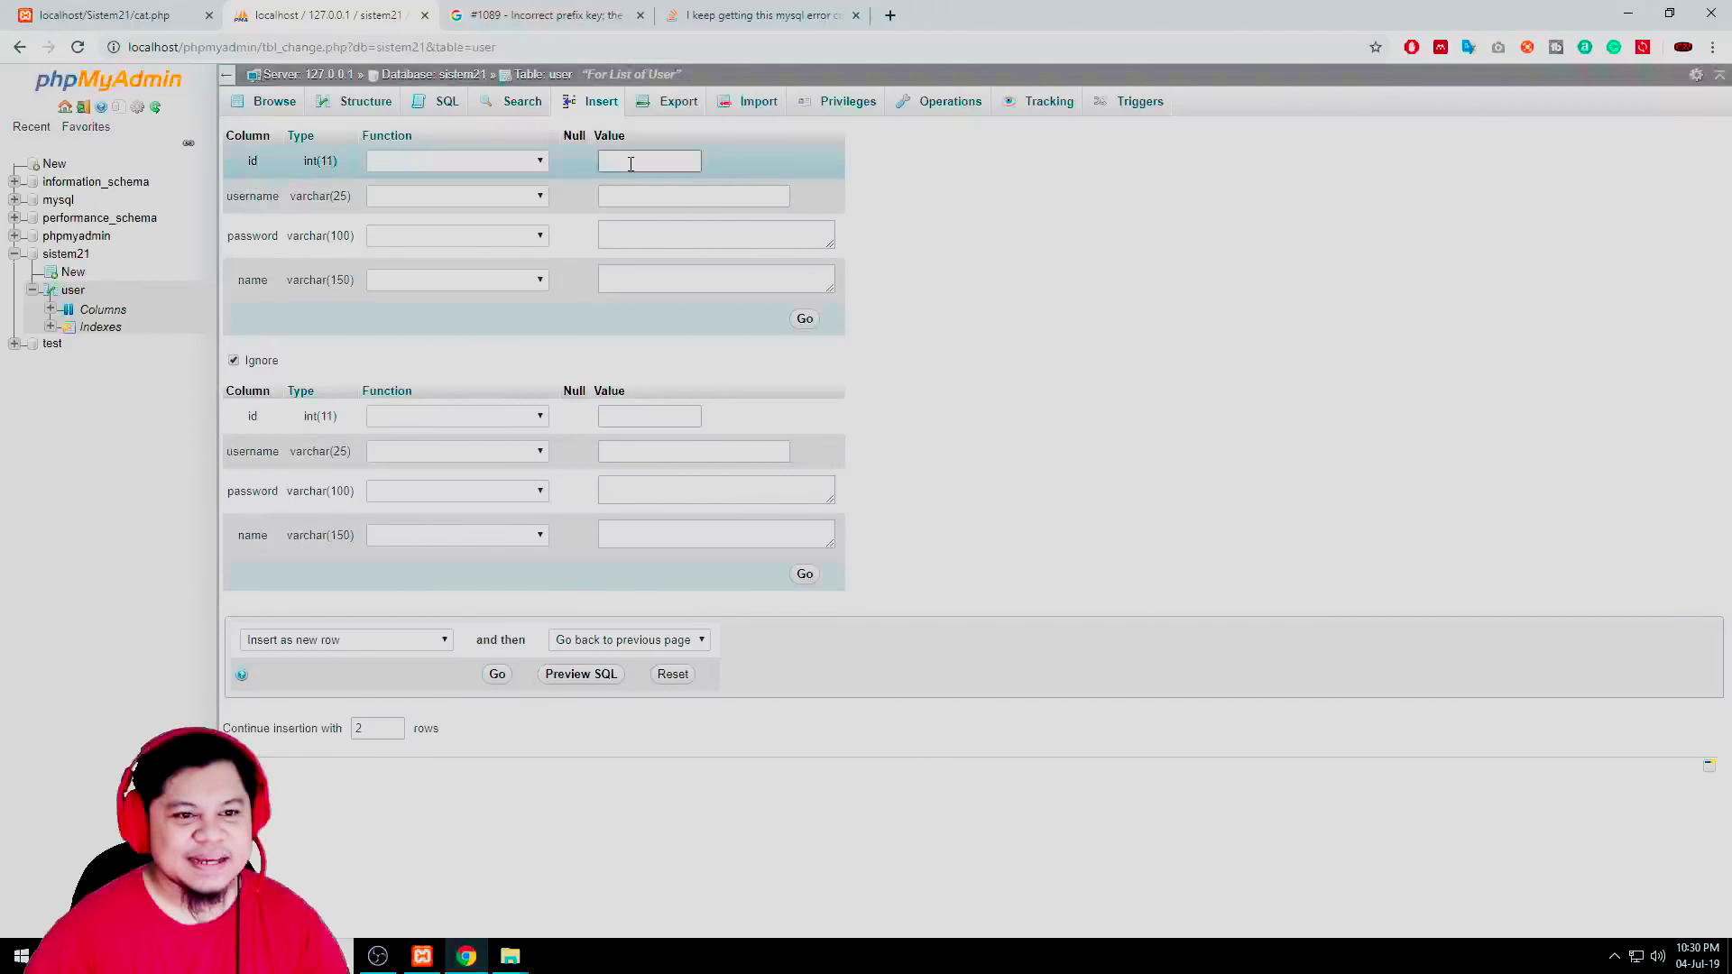
pyautogui.click(522, 168)
pyautogui.click(629, 164)
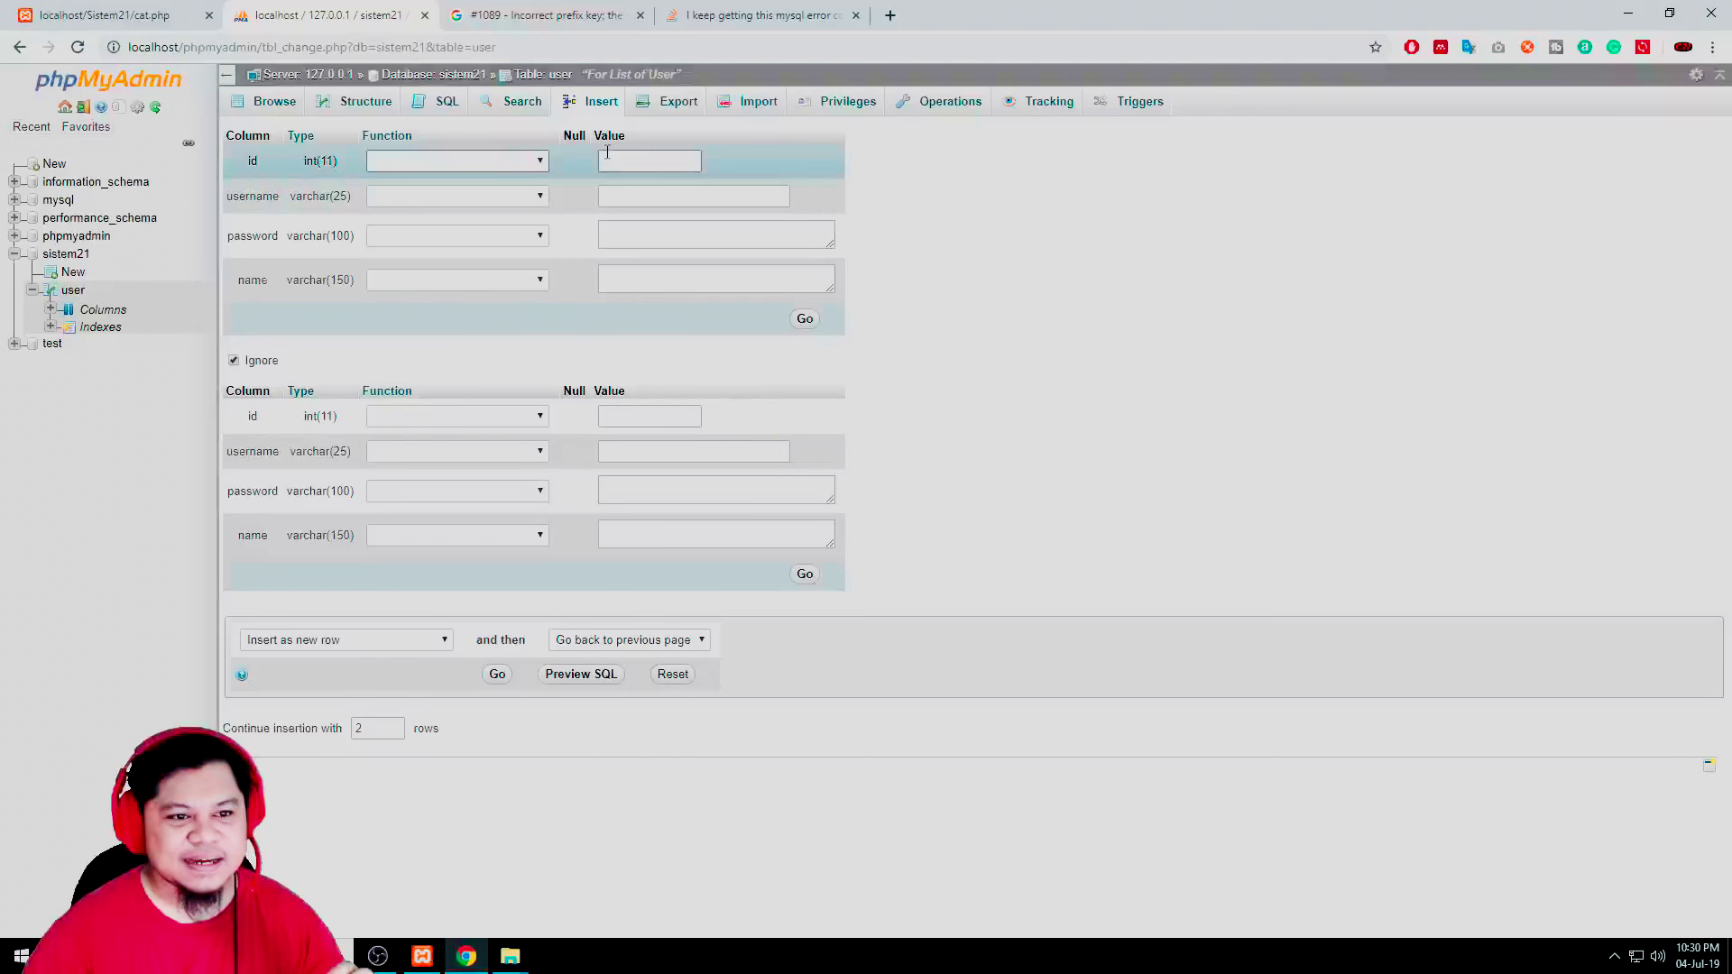
pyautogui.click(629, 197)
pyautogui.write('code21')
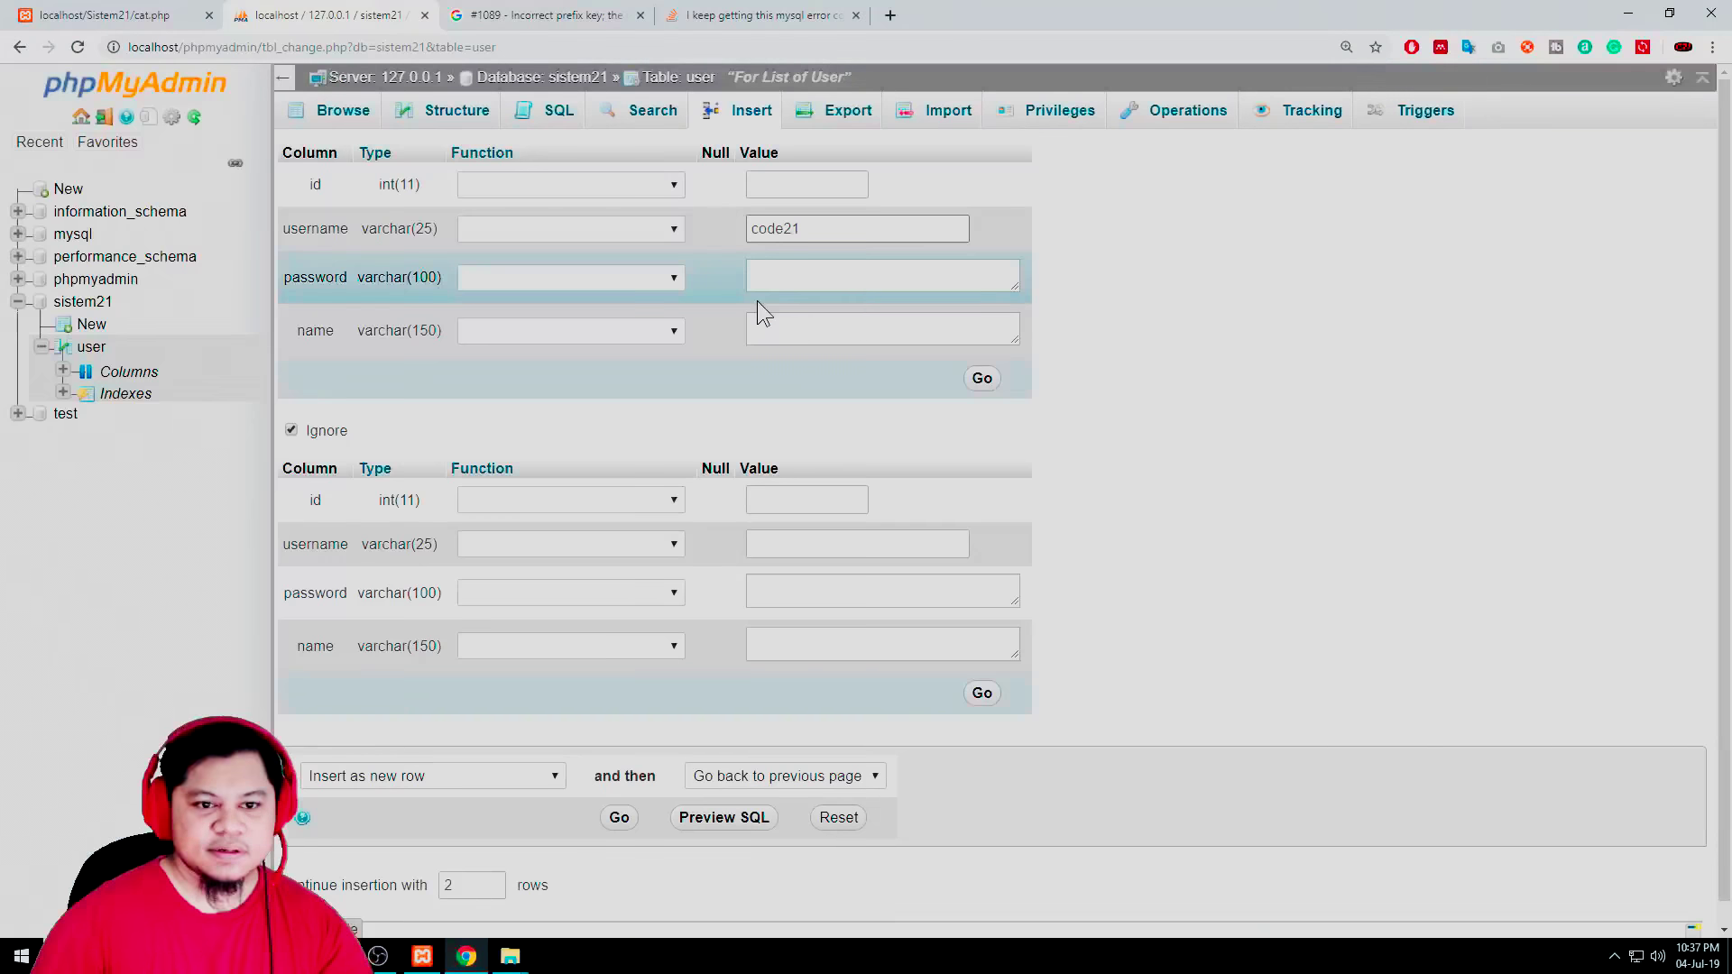
pyautogui.click(800, 275)
pyautogui.click(774, 228)
pyautogui.doubleClick(774, 228)
pyautogui.hotkey('ctrl', 'c')
pyautogui.click(763, 275)
pyautogui.hotkey('ctrl', 'v')
# Fill the second row with username code22 and matching password code22
pyautogui.click(800, 545)
pyautogui.click(774, 580)
pyautogui.click(793, 592)
pyautogui.hotkey('ctrl', 'v')
pyautogui.doubleClick(808, 549)
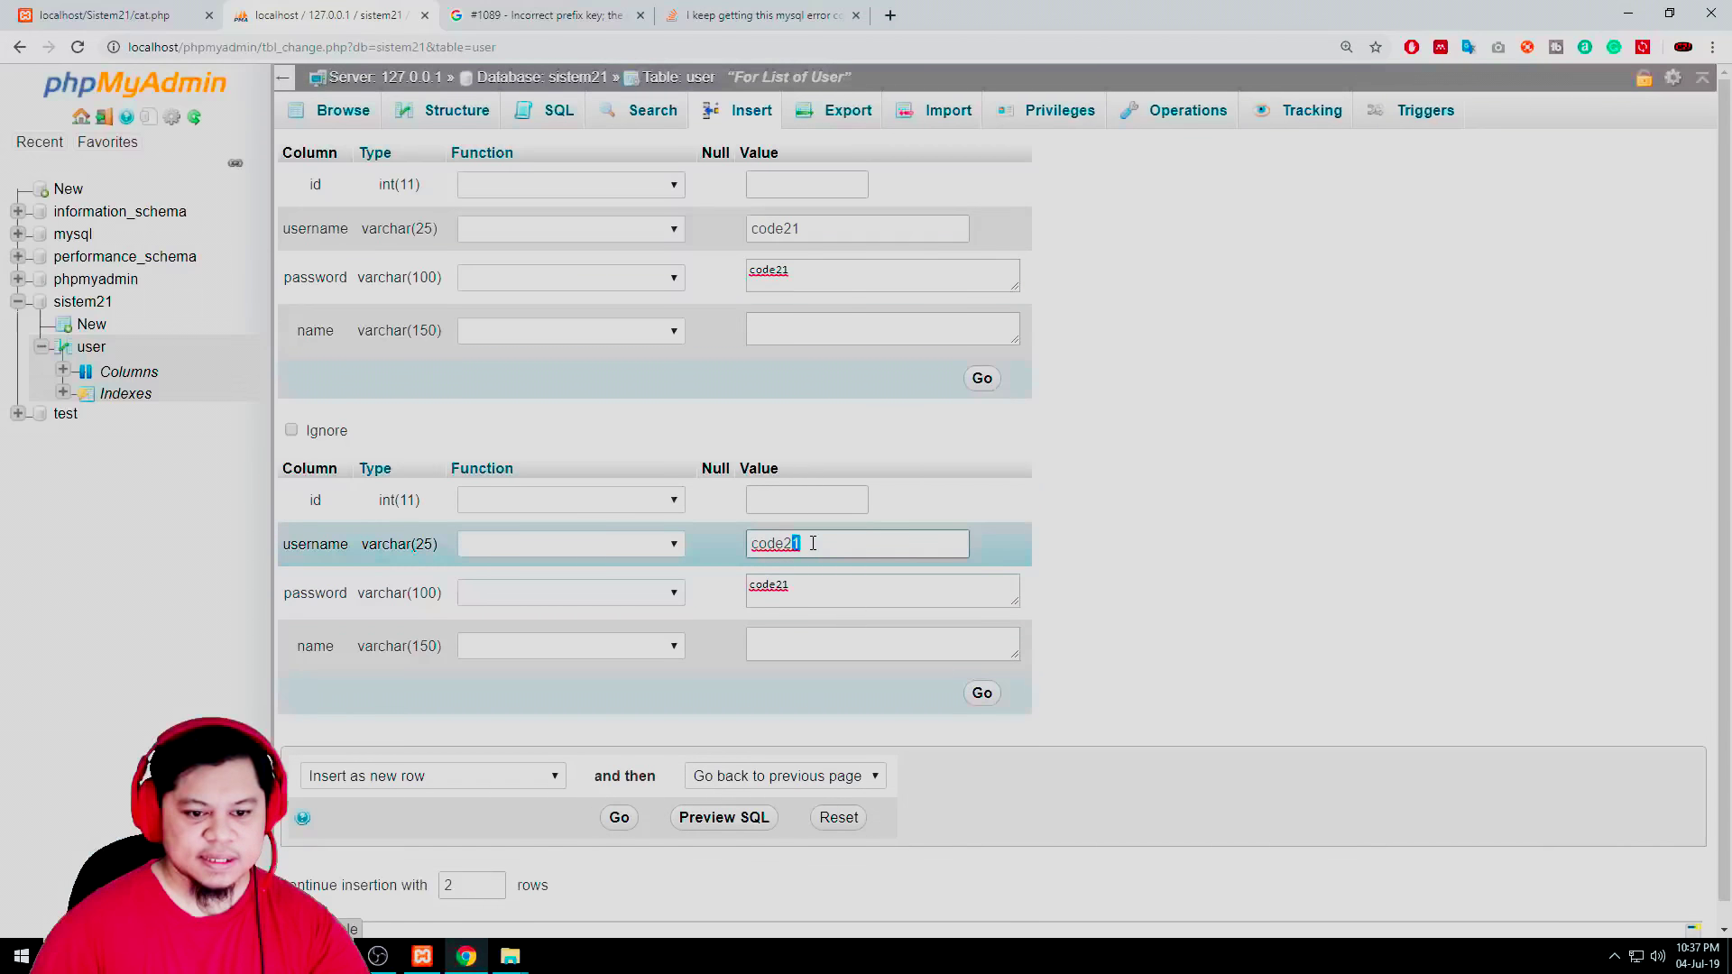
pyautogui.write('code22')
pyautogui.click(783, 585)
pyautogui.press('BackSpace')
pyautogui.write('2')
# Fill in the name for both rows and submit the two new users
pyautogui.click(877, 340)
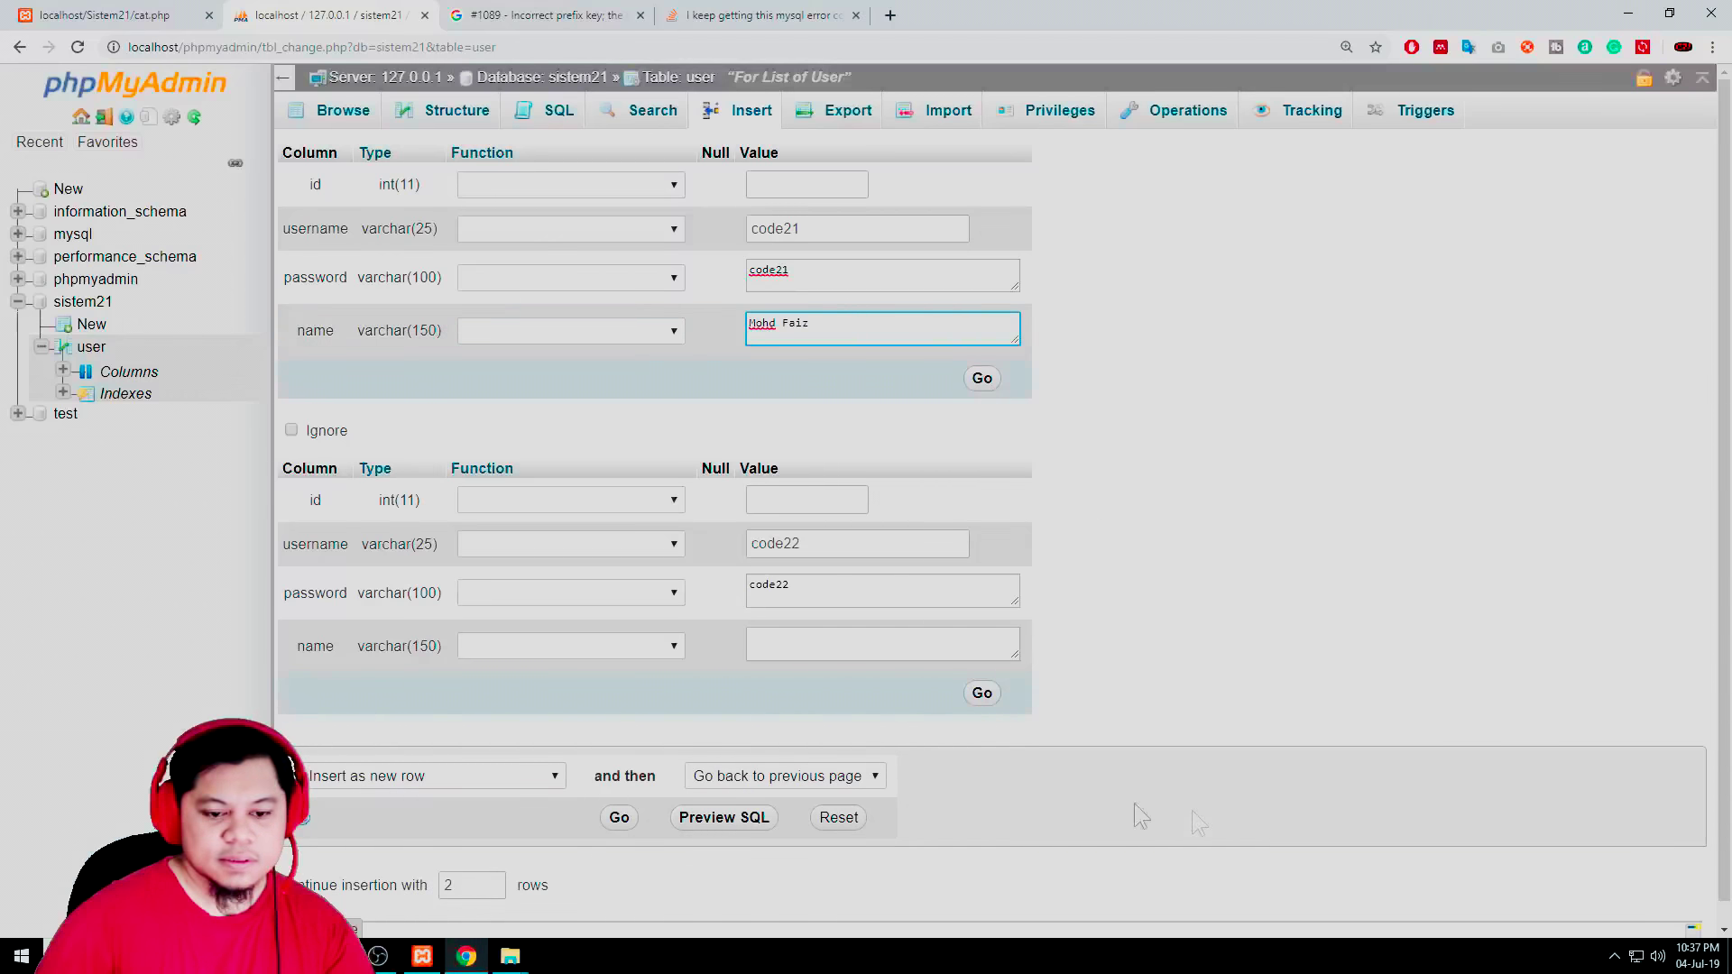
pyautogui.click(826, 647)
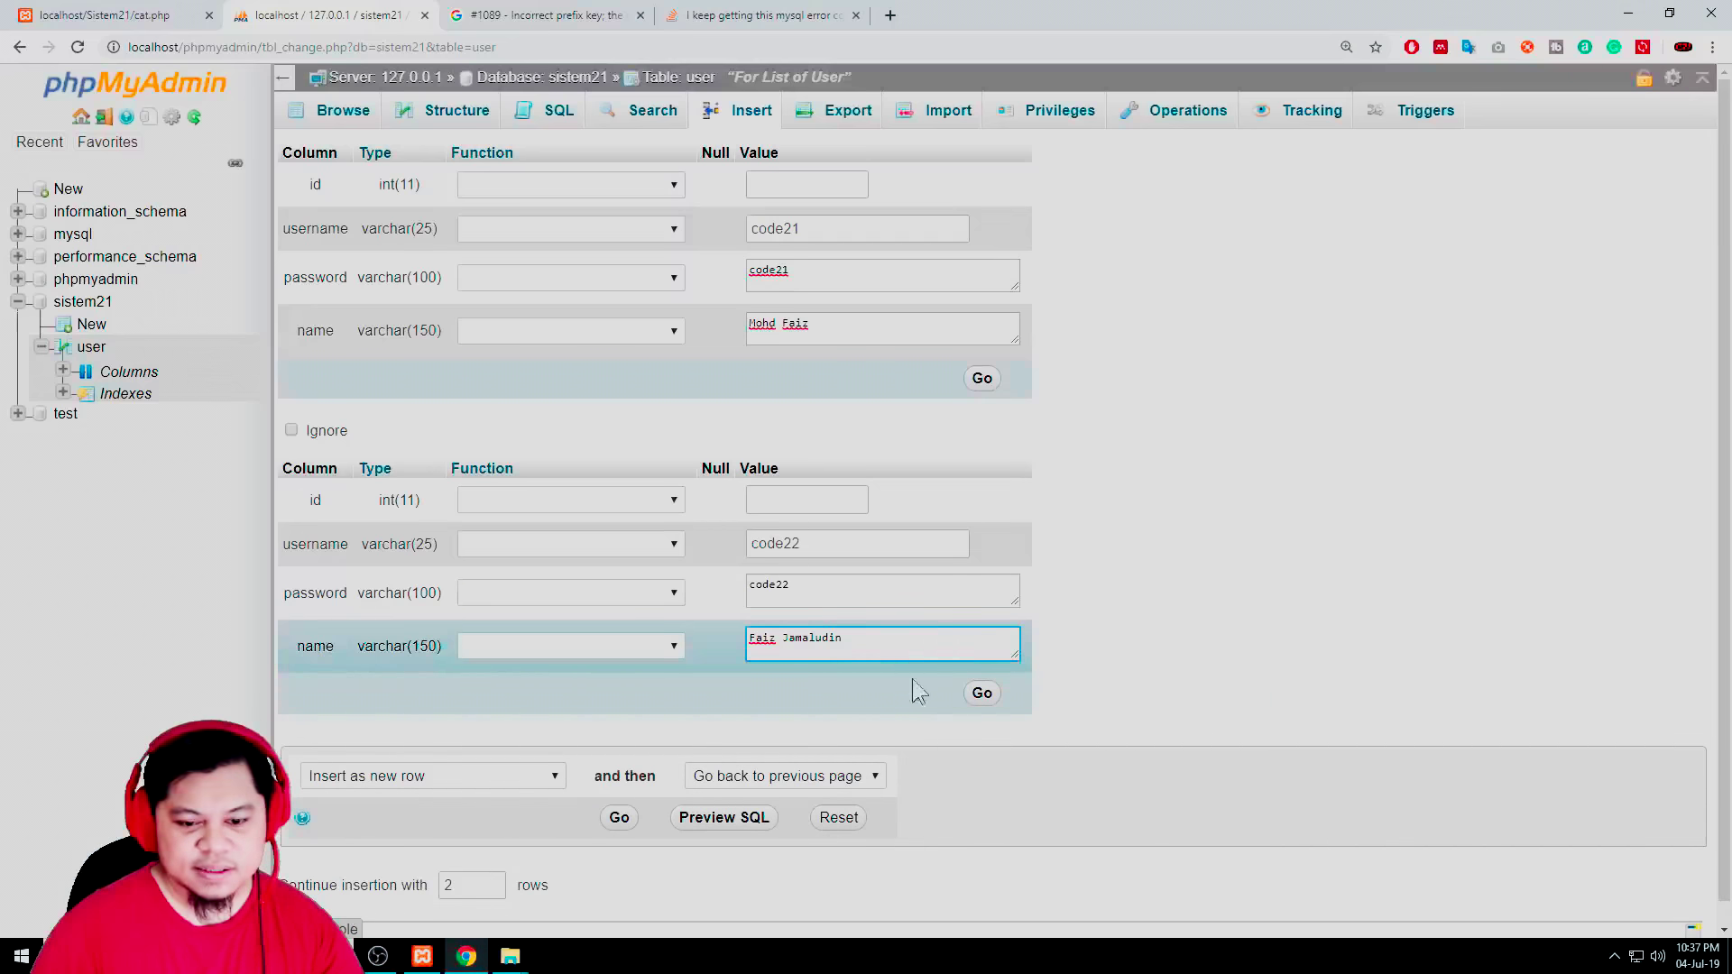
pyautogui.click(980, 694)
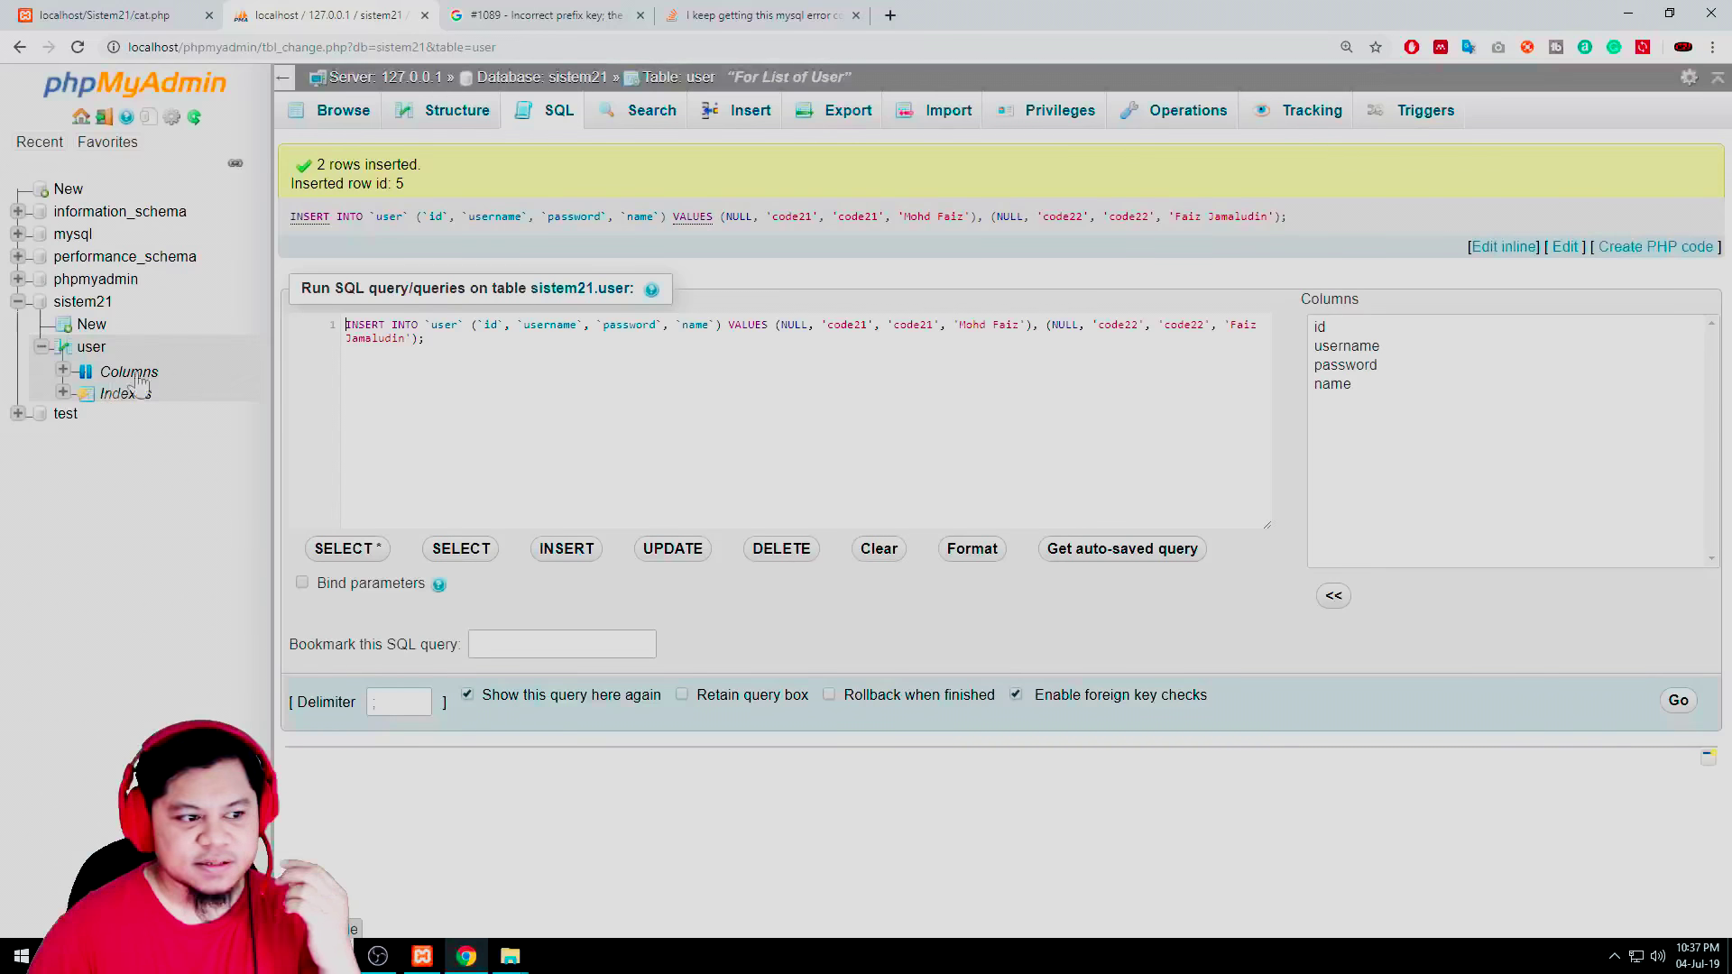
pyautogui.click(91, 350)
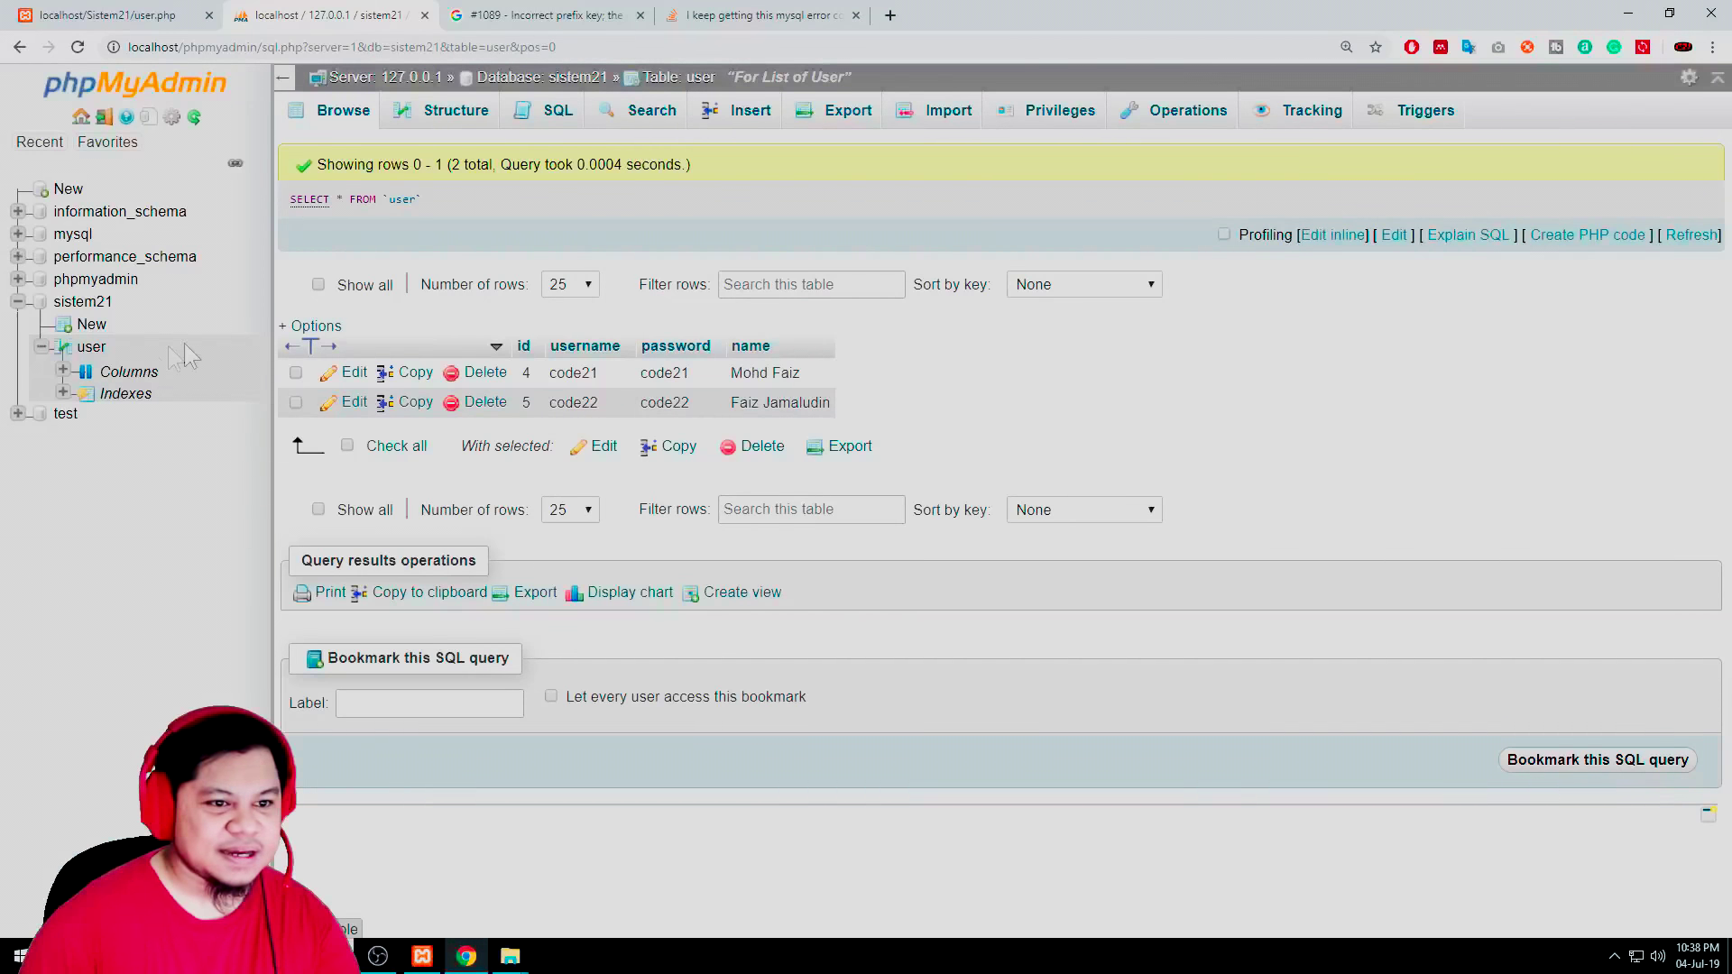
pyautogui.click(733, 120)
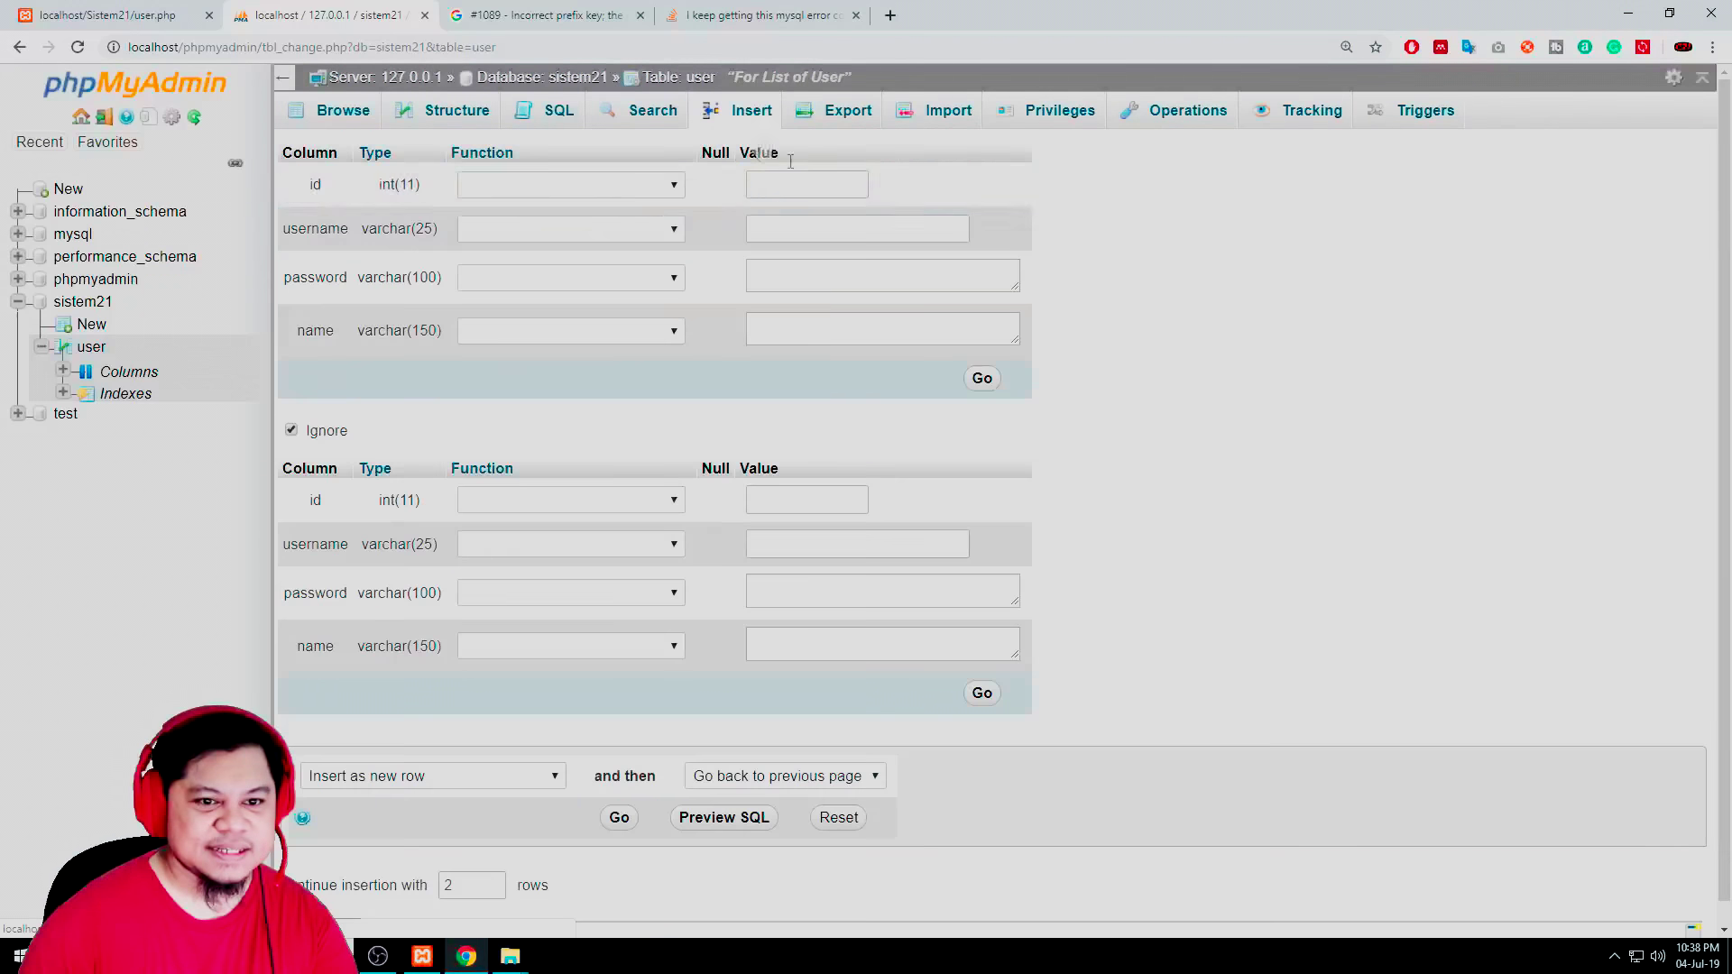
pyautogui.click(858, 236)
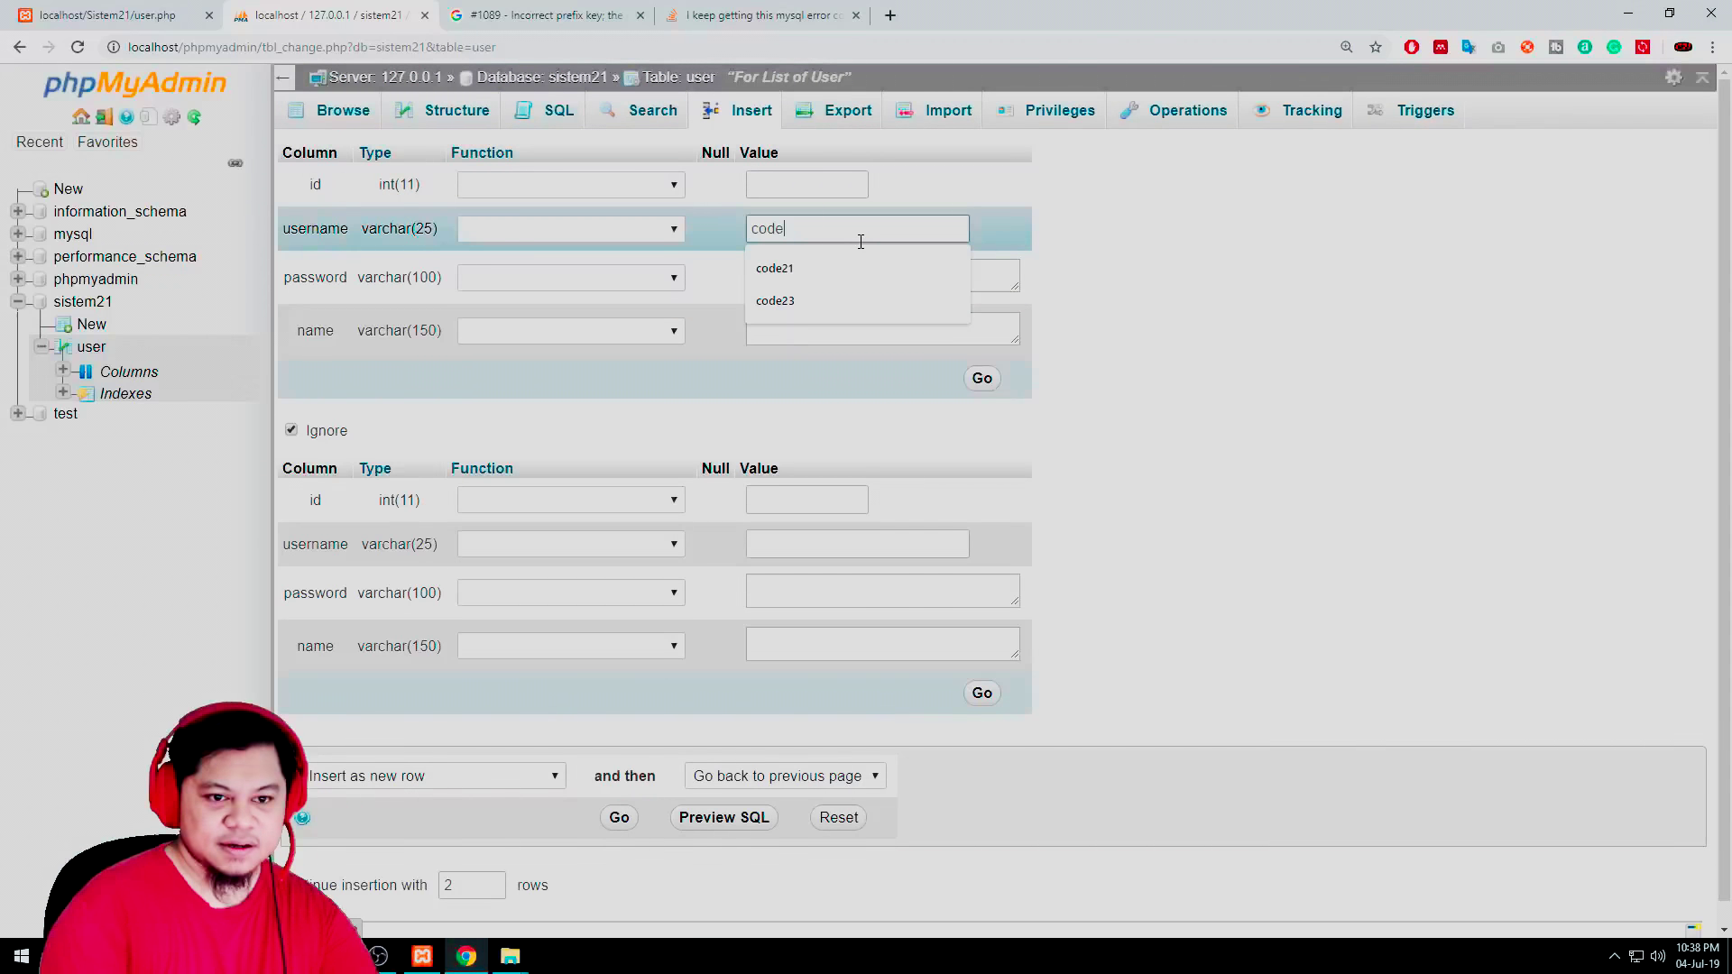
pyautogui.click(790, 300)
pyautogui.click(811, 262)
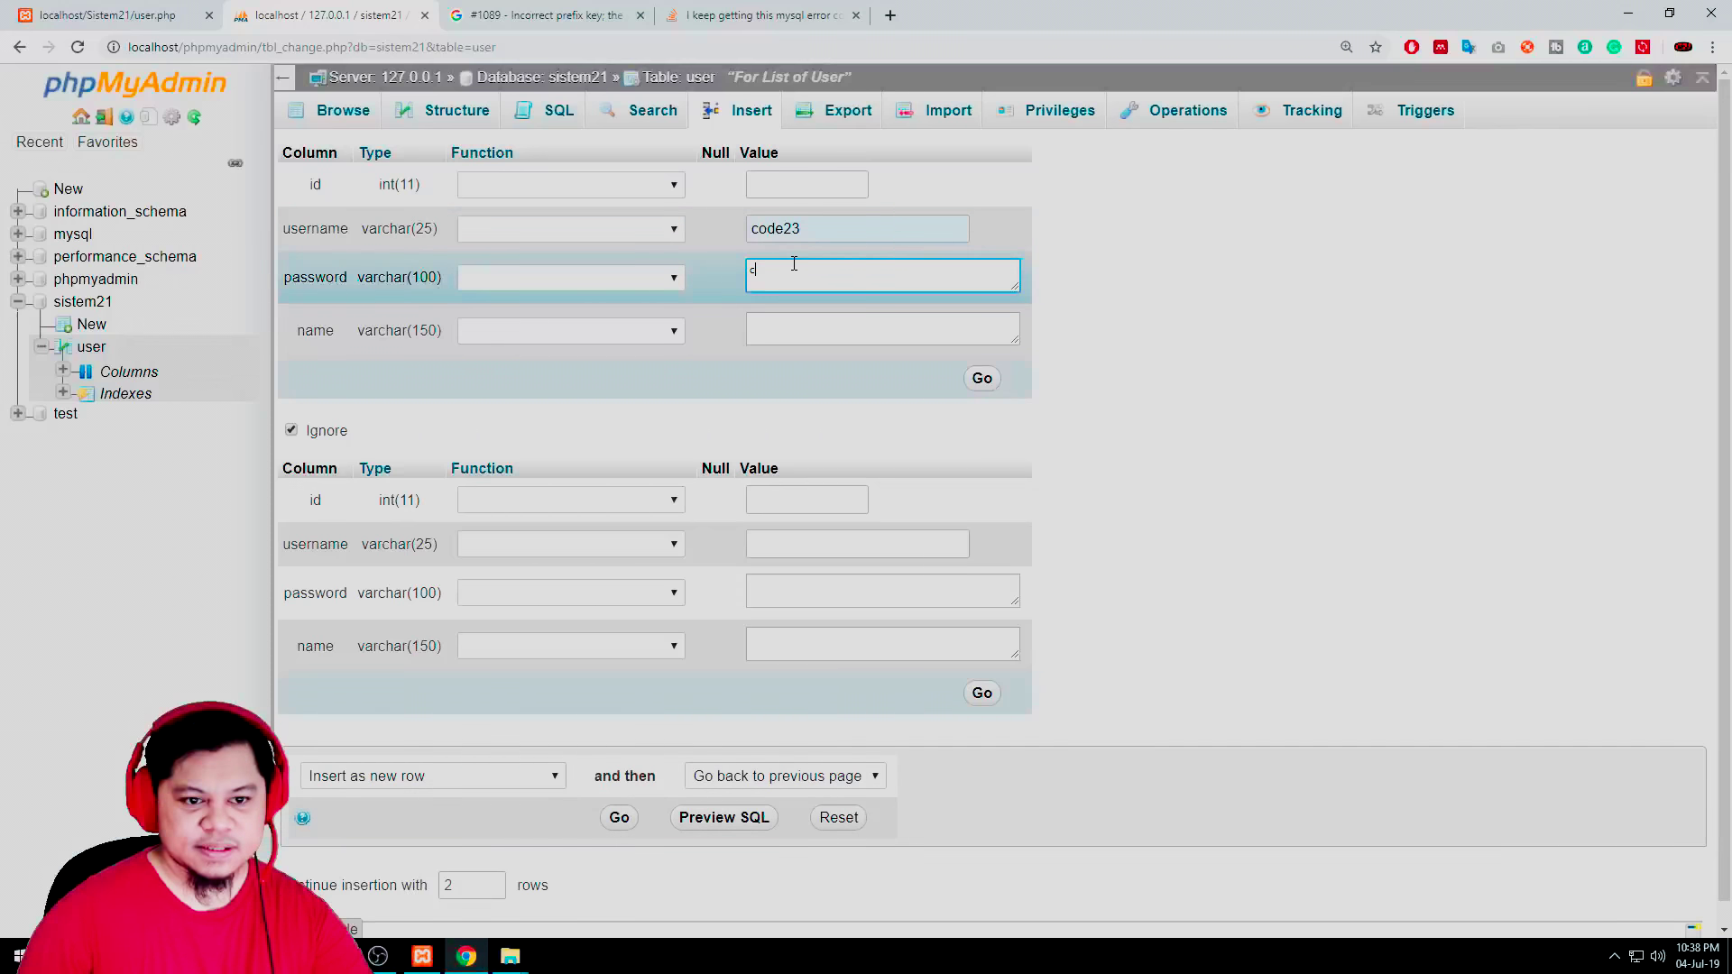
pyautogui.write('code23')
pyautogui.click(781, 331)
pyautogui.write('Faiz')
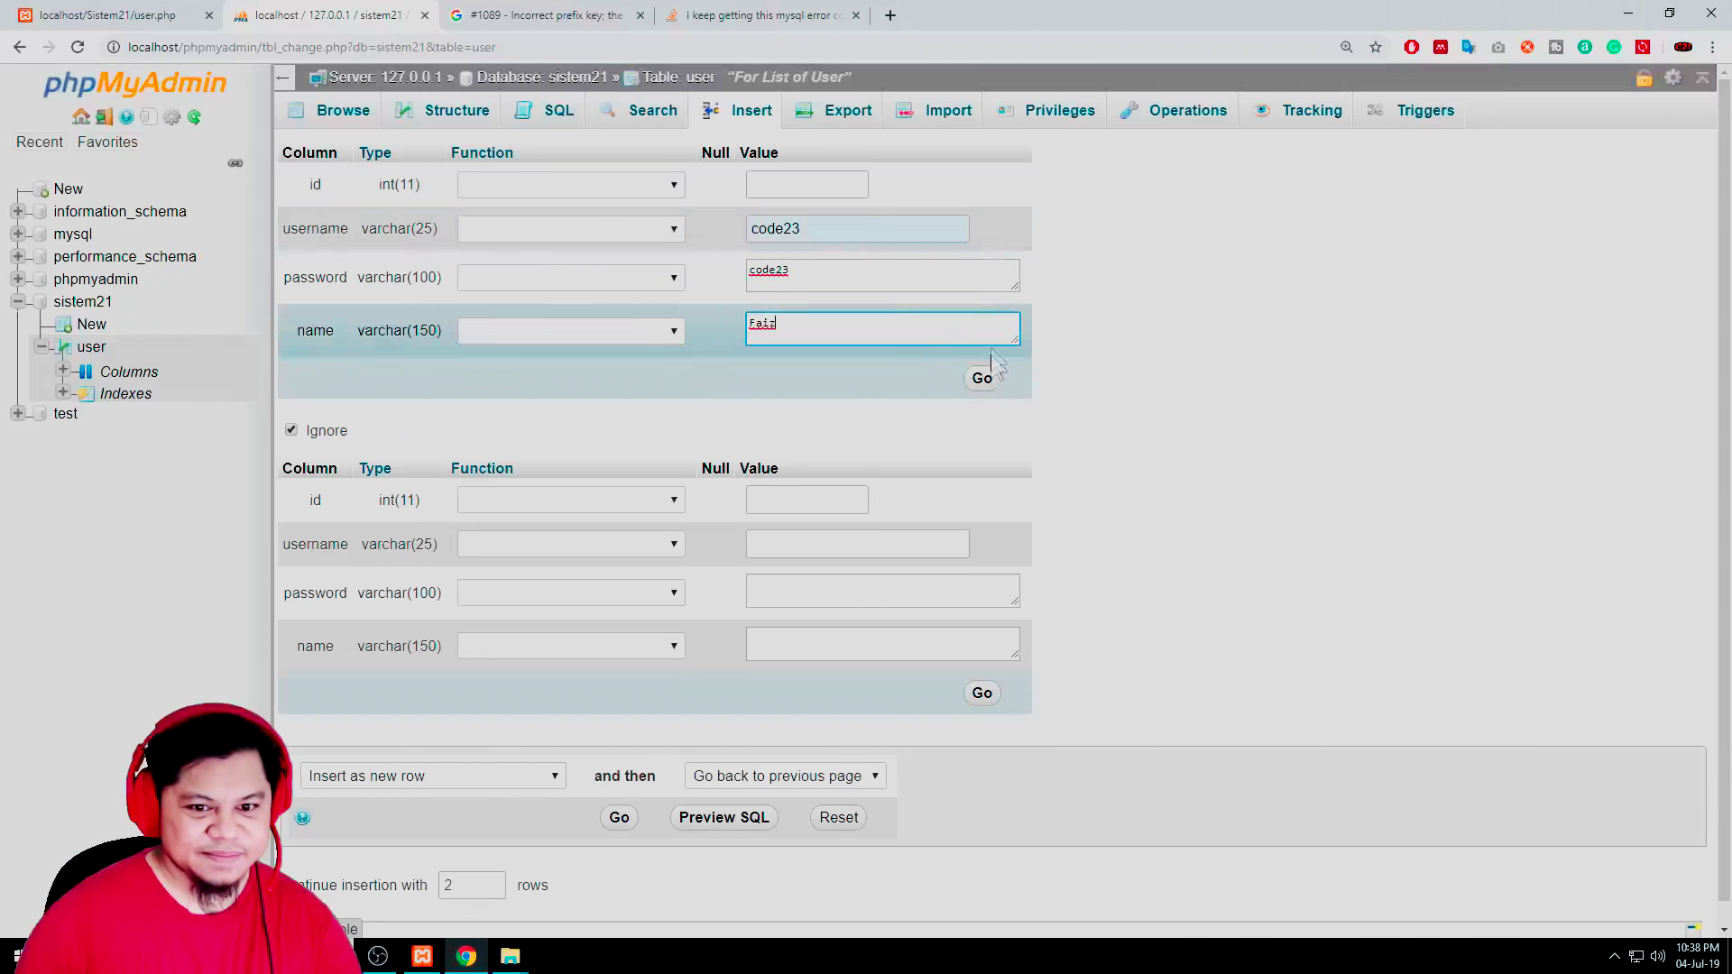
pyautogui.click(983, 378)
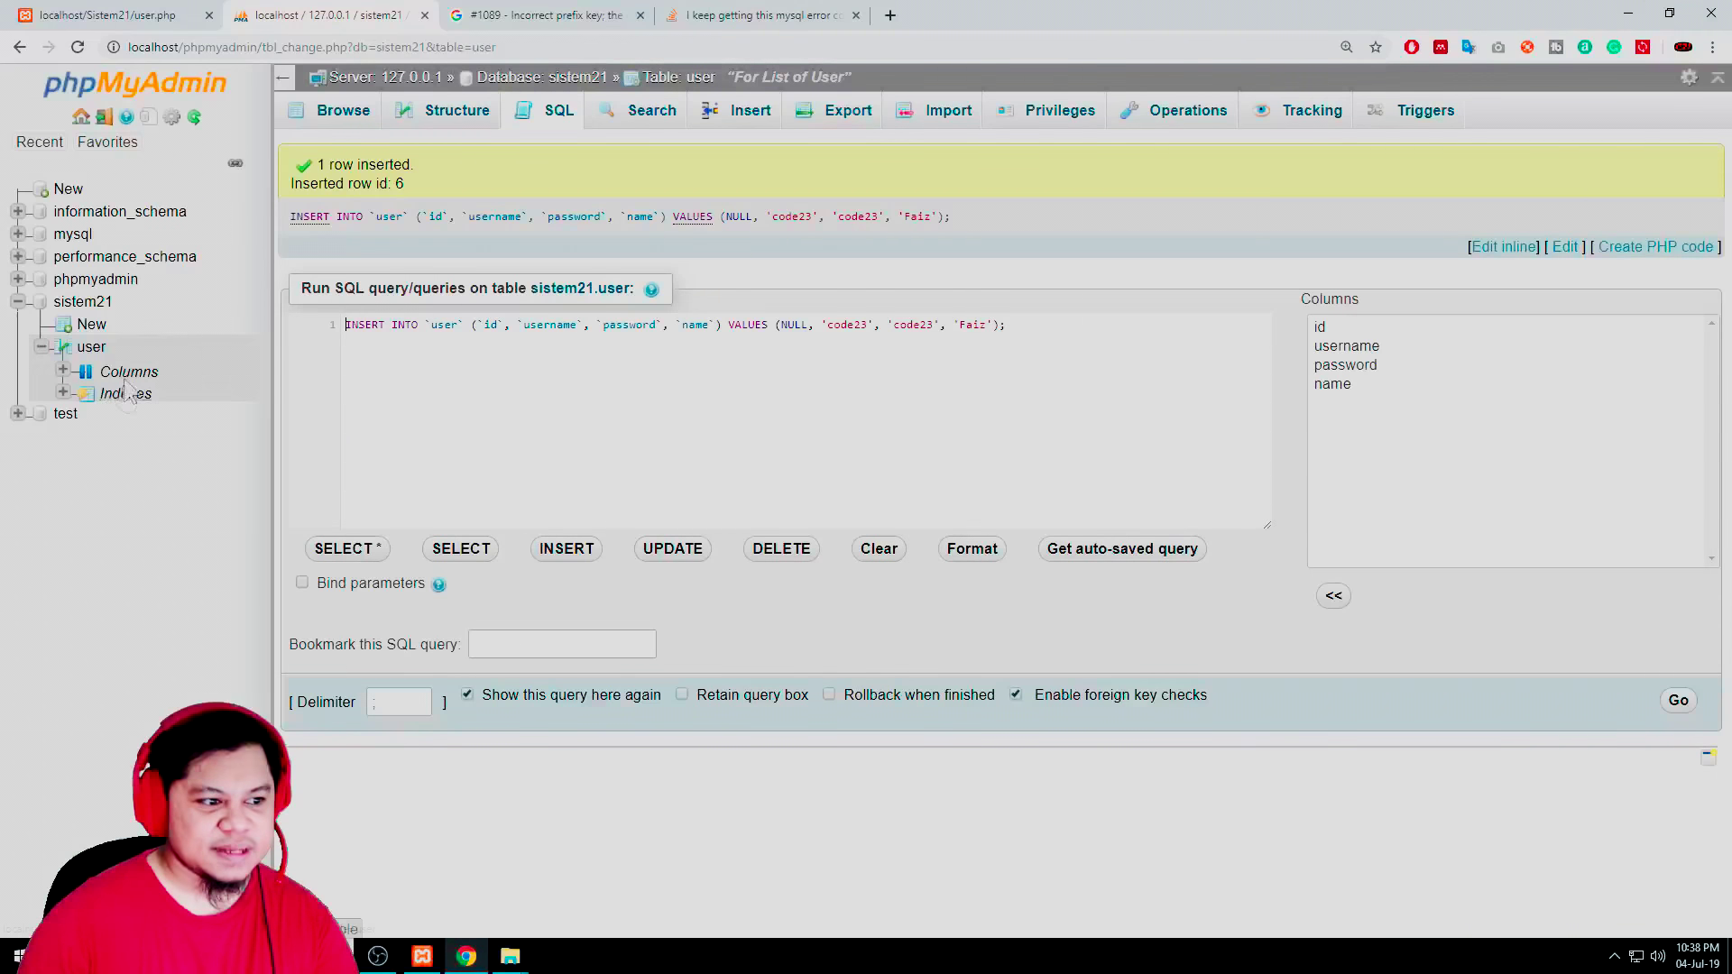
pyautogui.click(90, 346)
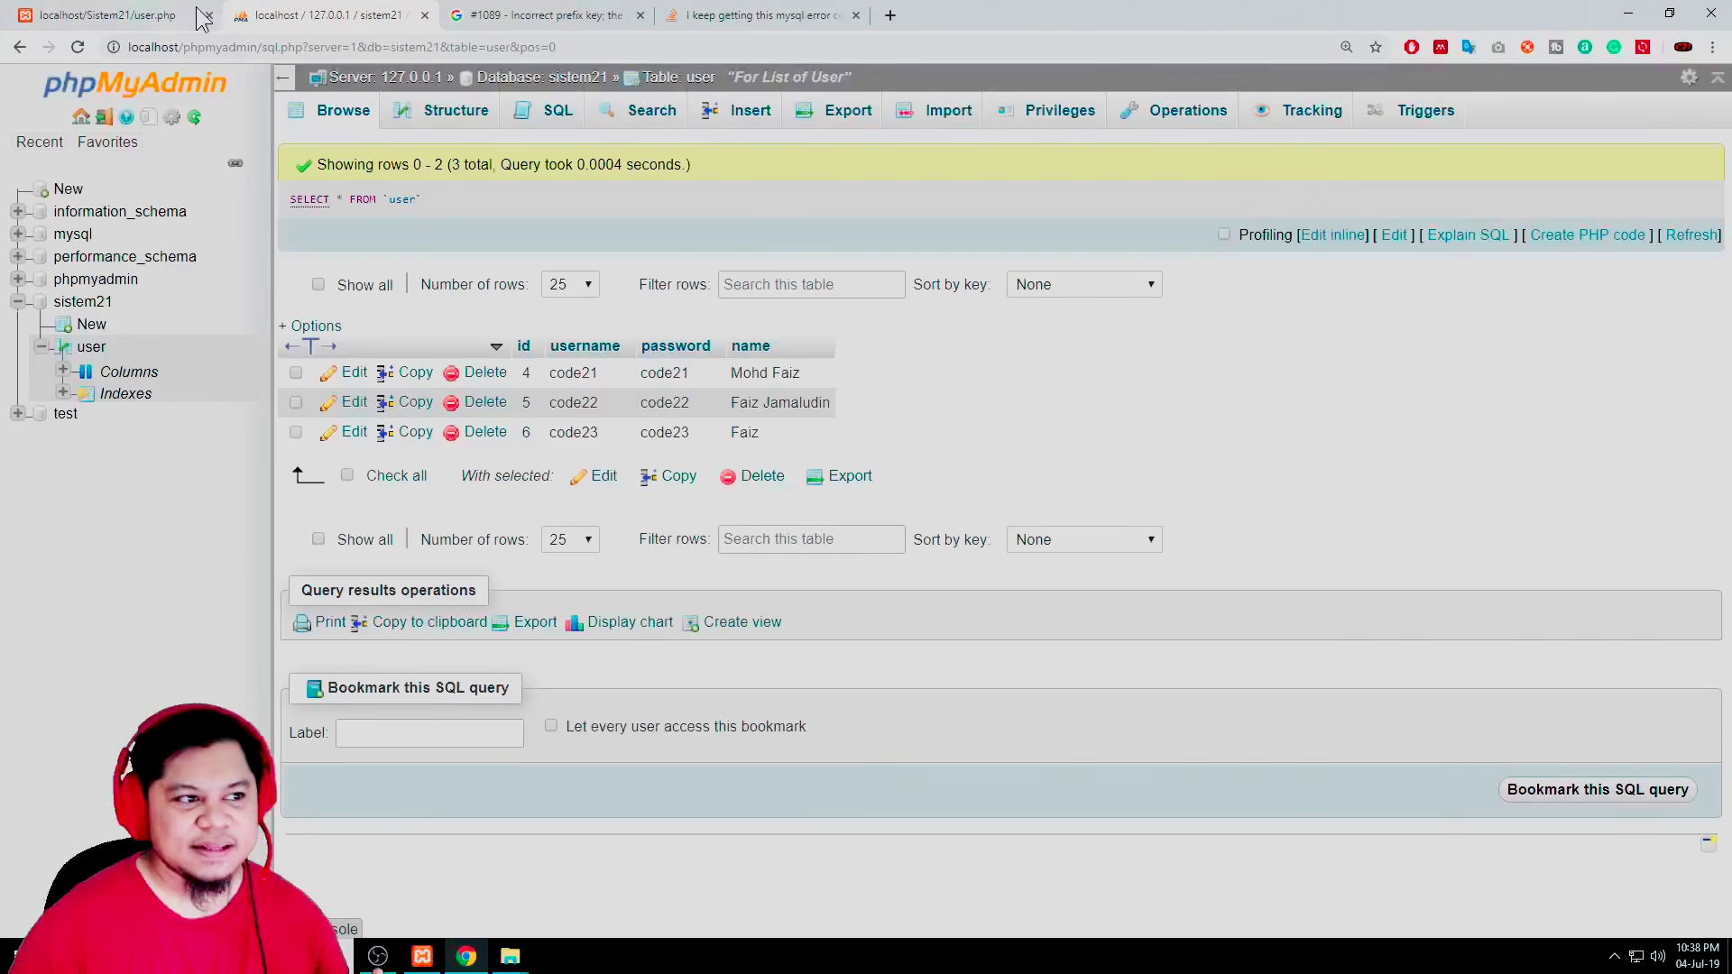
# Compare the three-row user table with the localhost/Sistem21/user.php page, selecting part of its address
pyautogui.click(152, 15)
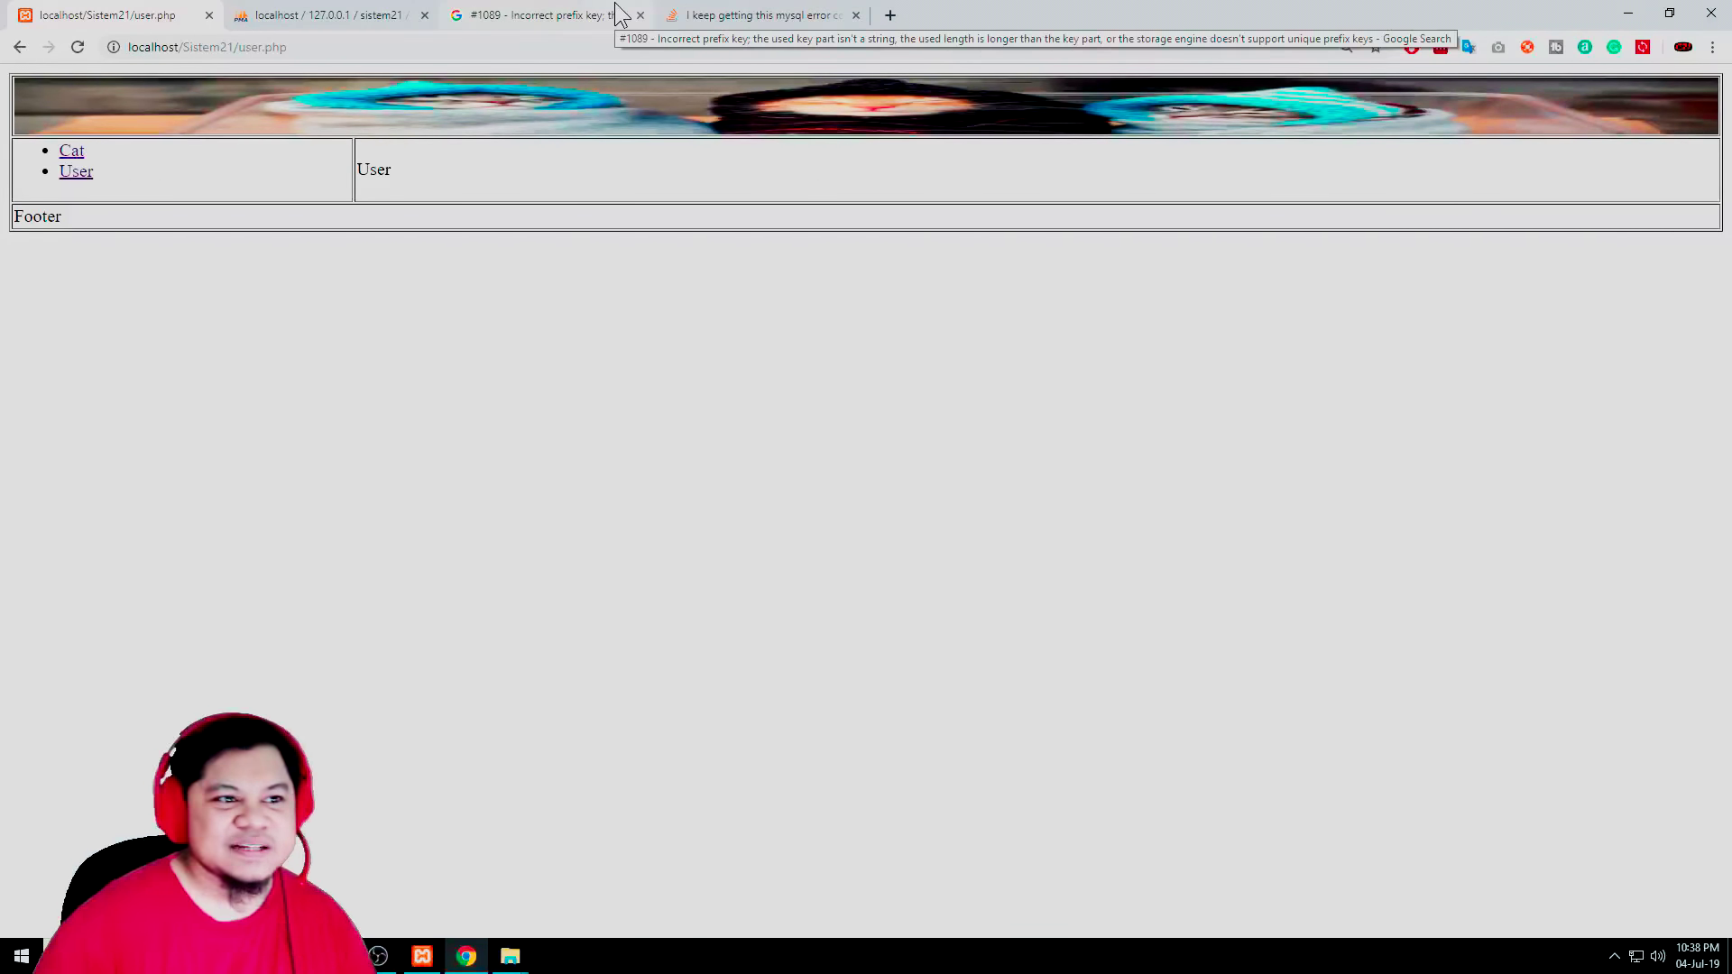
pyautogui.click(307, 16)
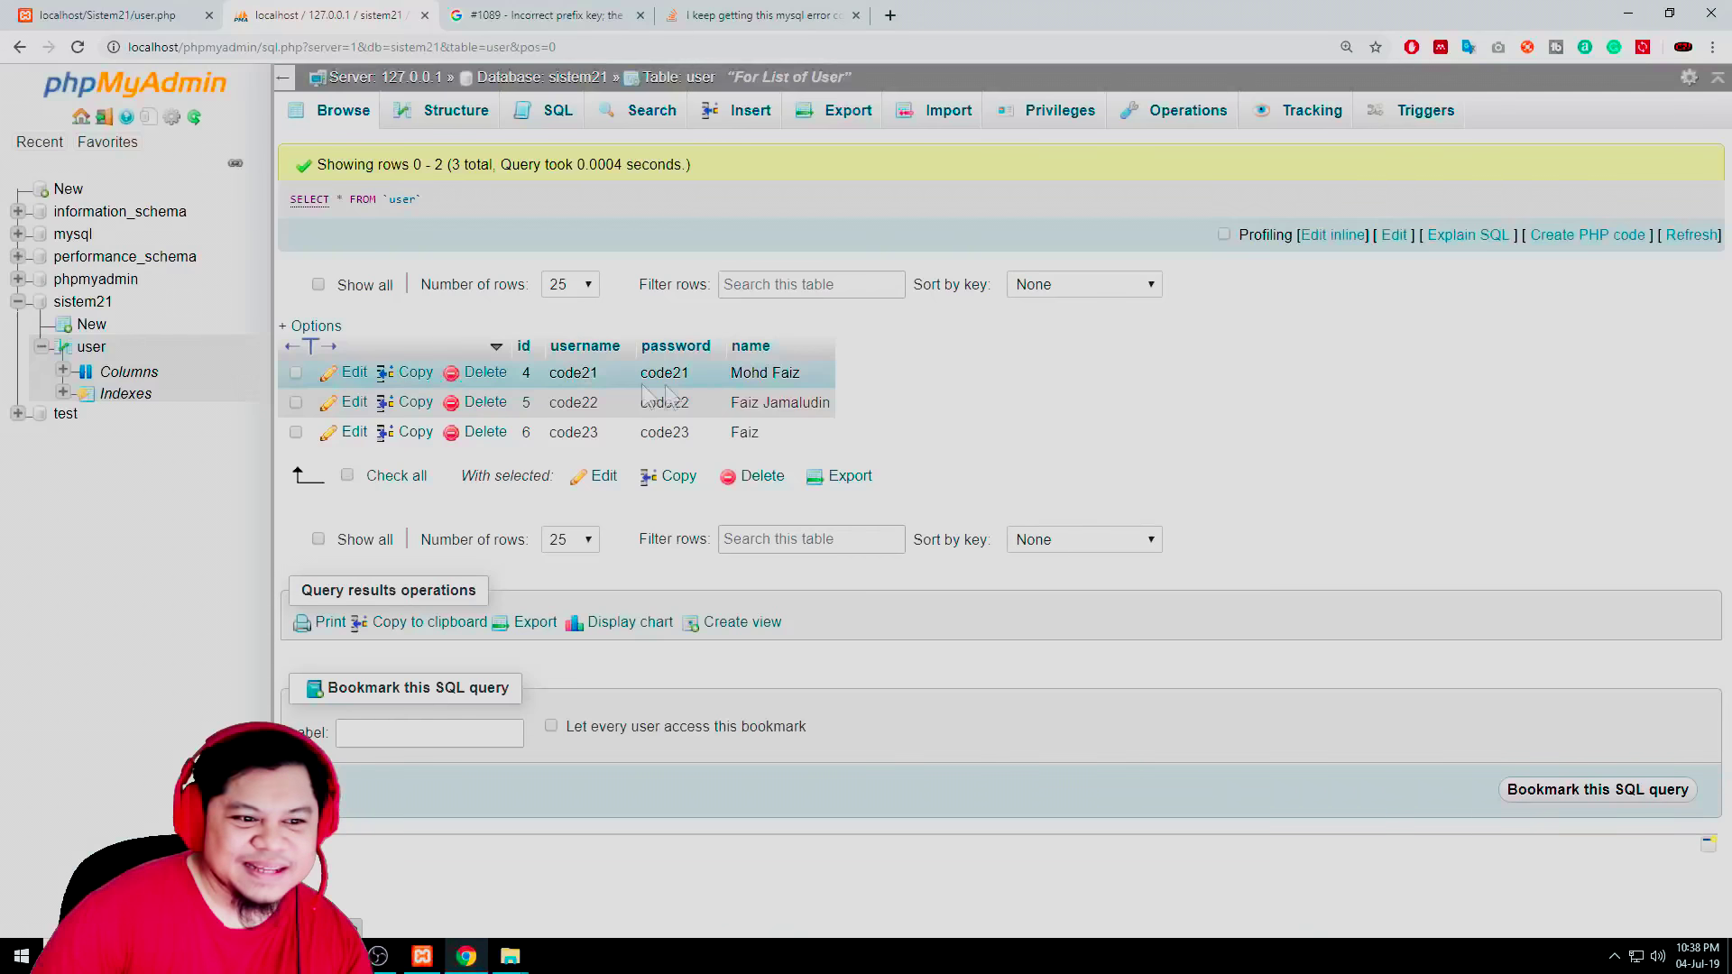
pyautogui.click(148, 15)
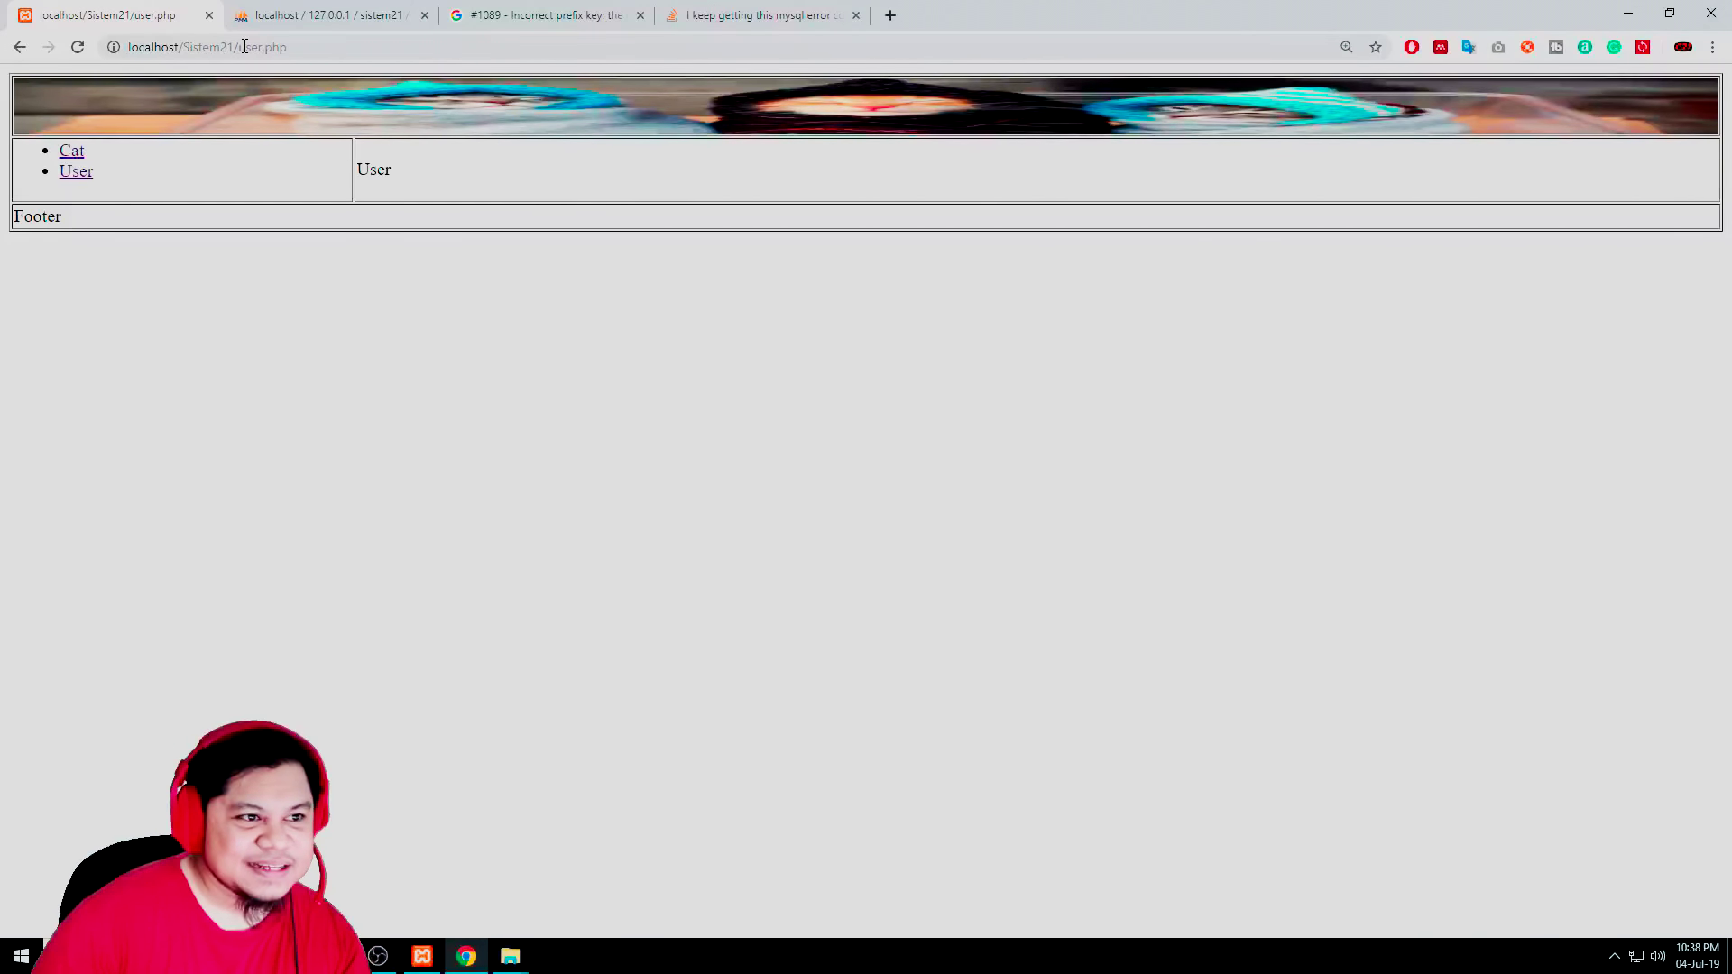
pyautogui.moveTo(181, 47); pyautogui.dragTo(227, 46)
# In the Sistem21 folder, create a new text document renamed to db.php, accepting the extension change
pyautogui.click(510, 956)
pyautogui.click(603, 866)
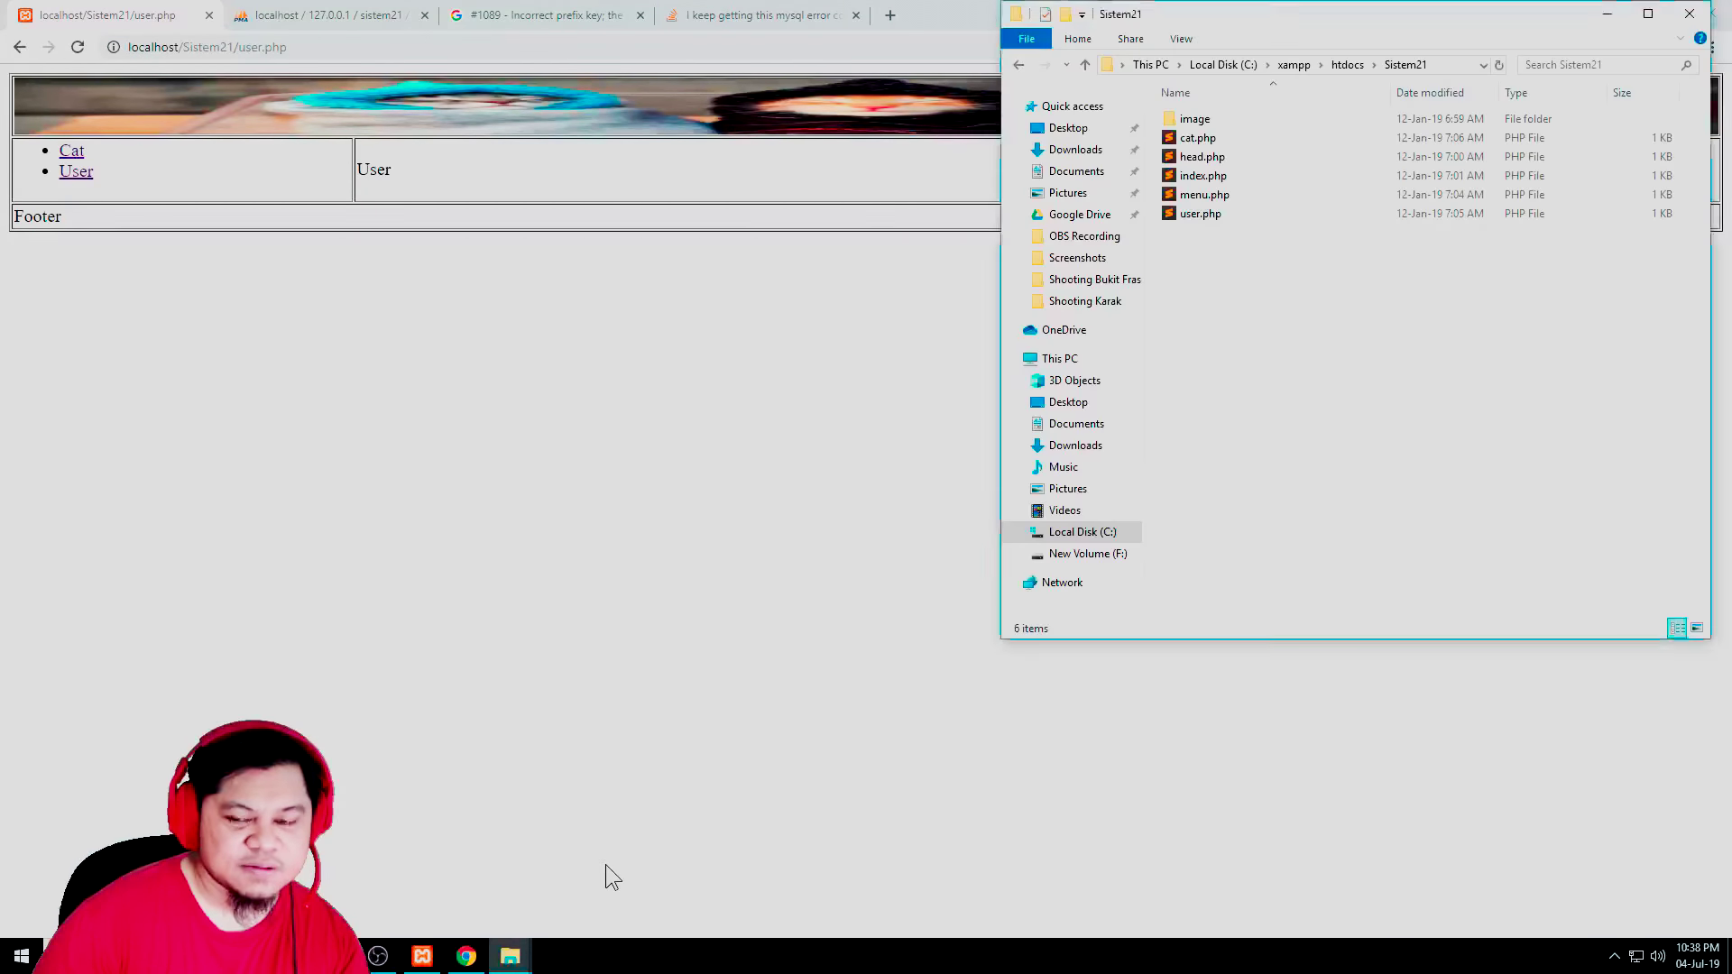
pyautogui.rightClick(1204, 276)
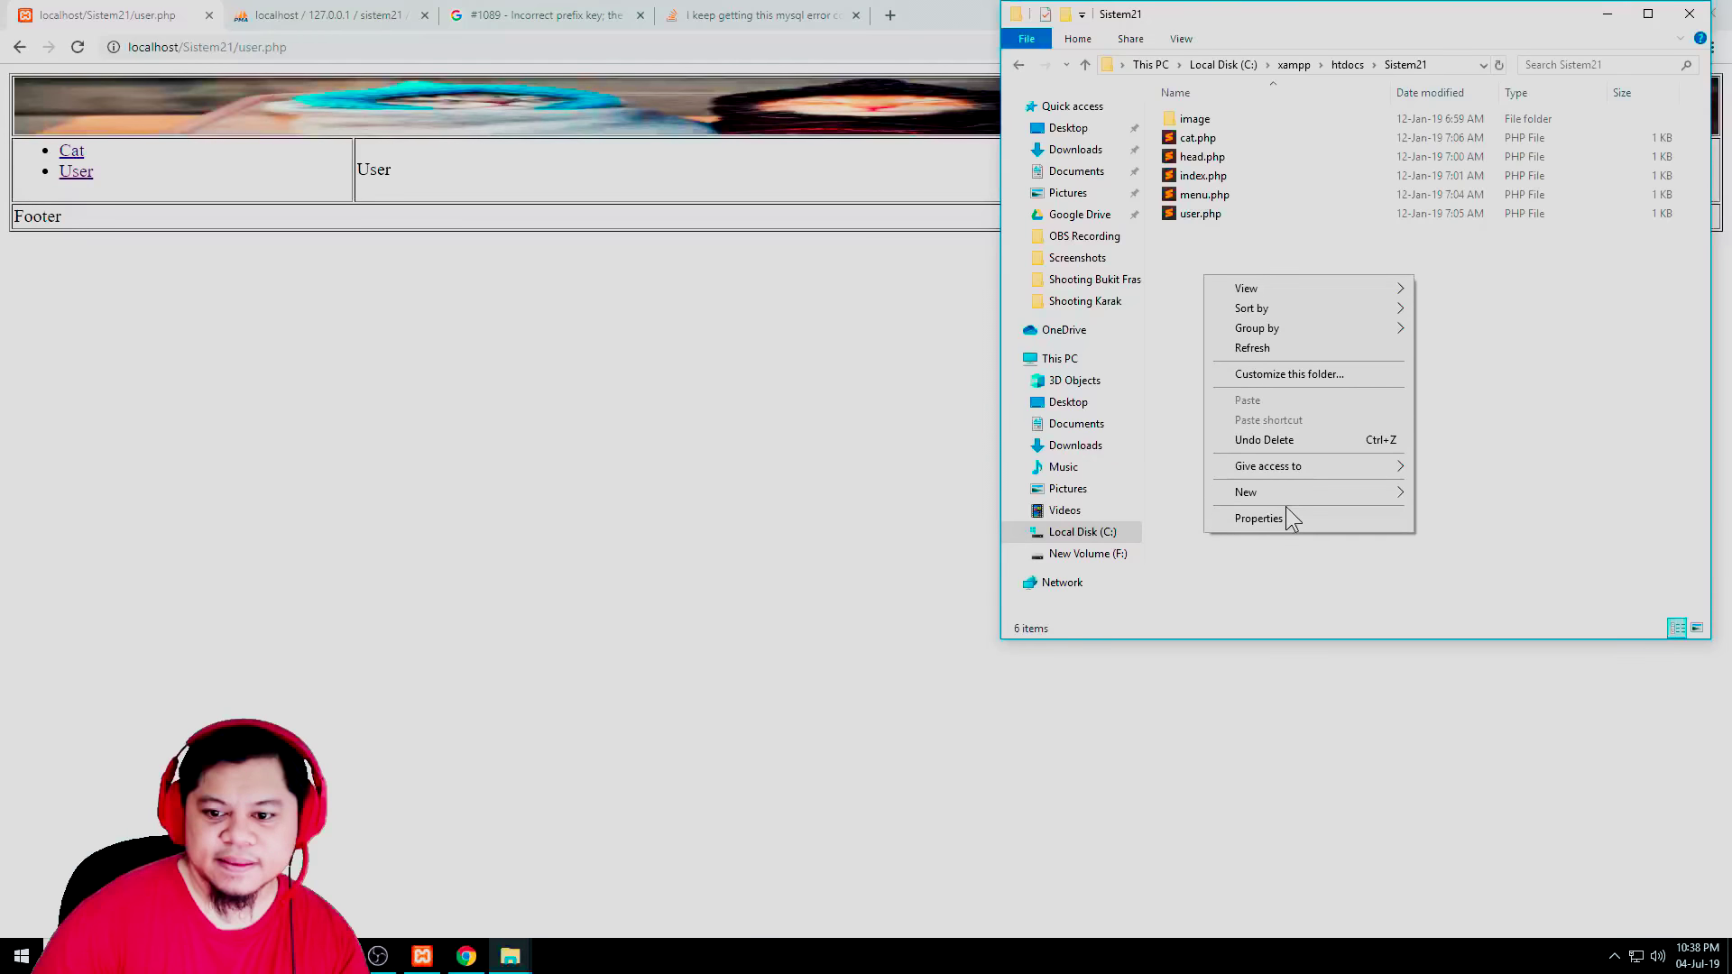
pyautogui.moveTo(1294, 491)
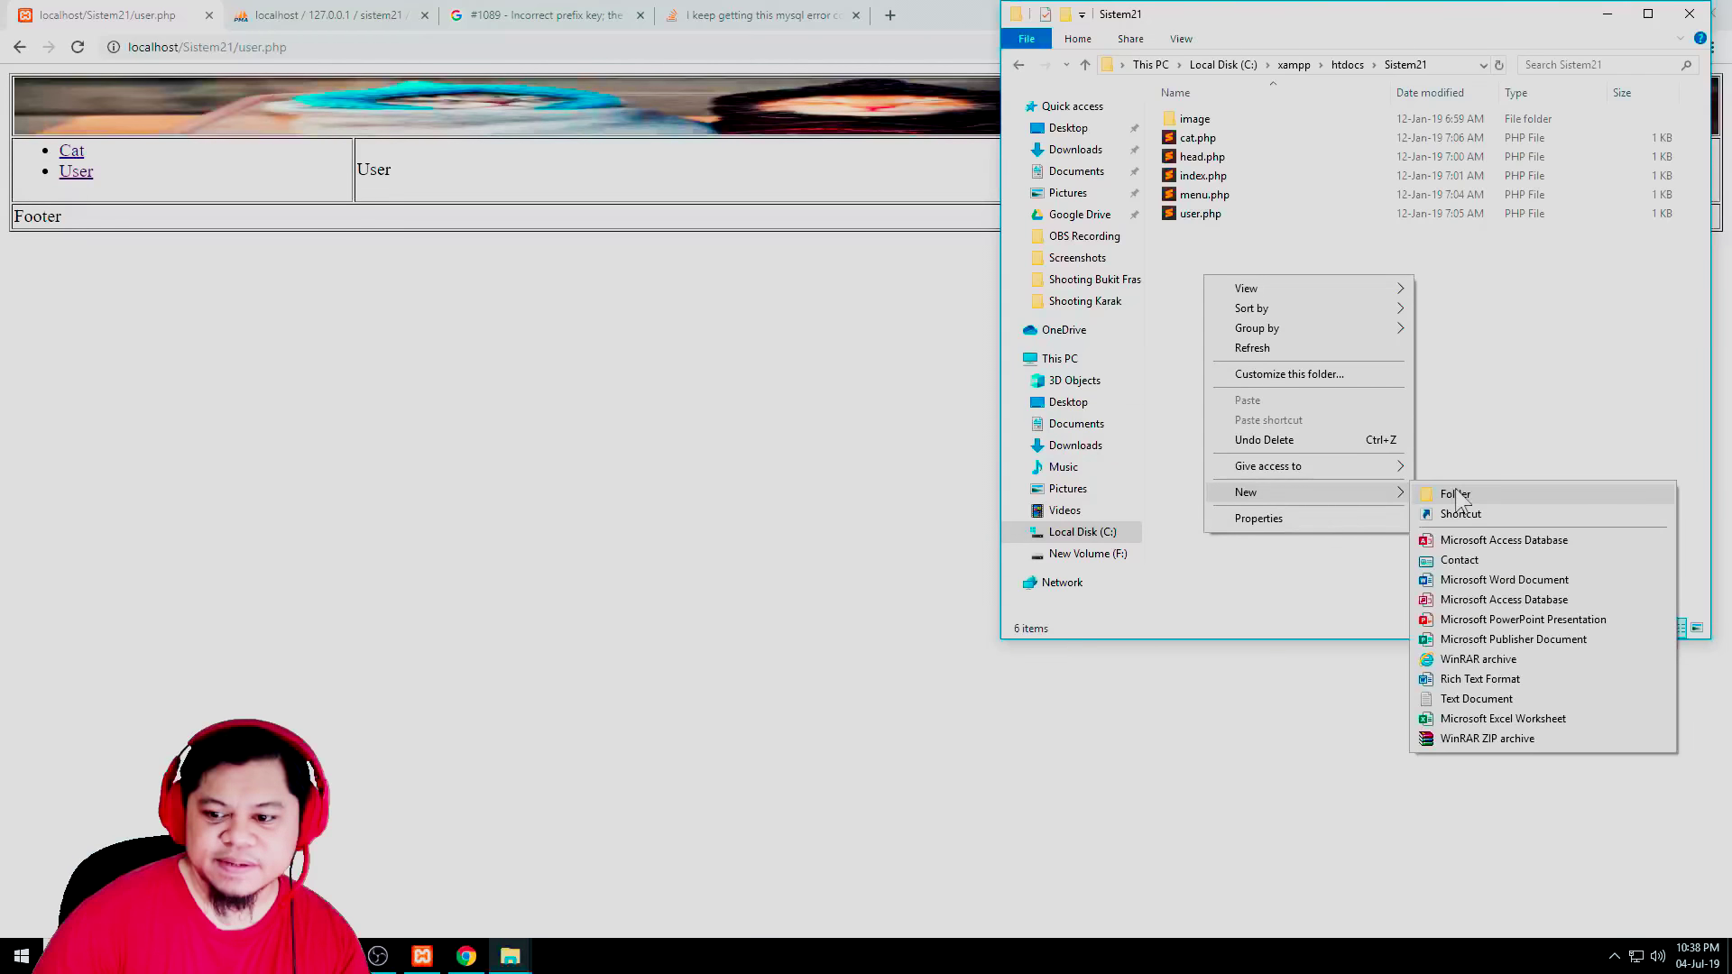
pyautogui.click(1477, 698)
pyautogui.hotkey('ctrl', 'a')
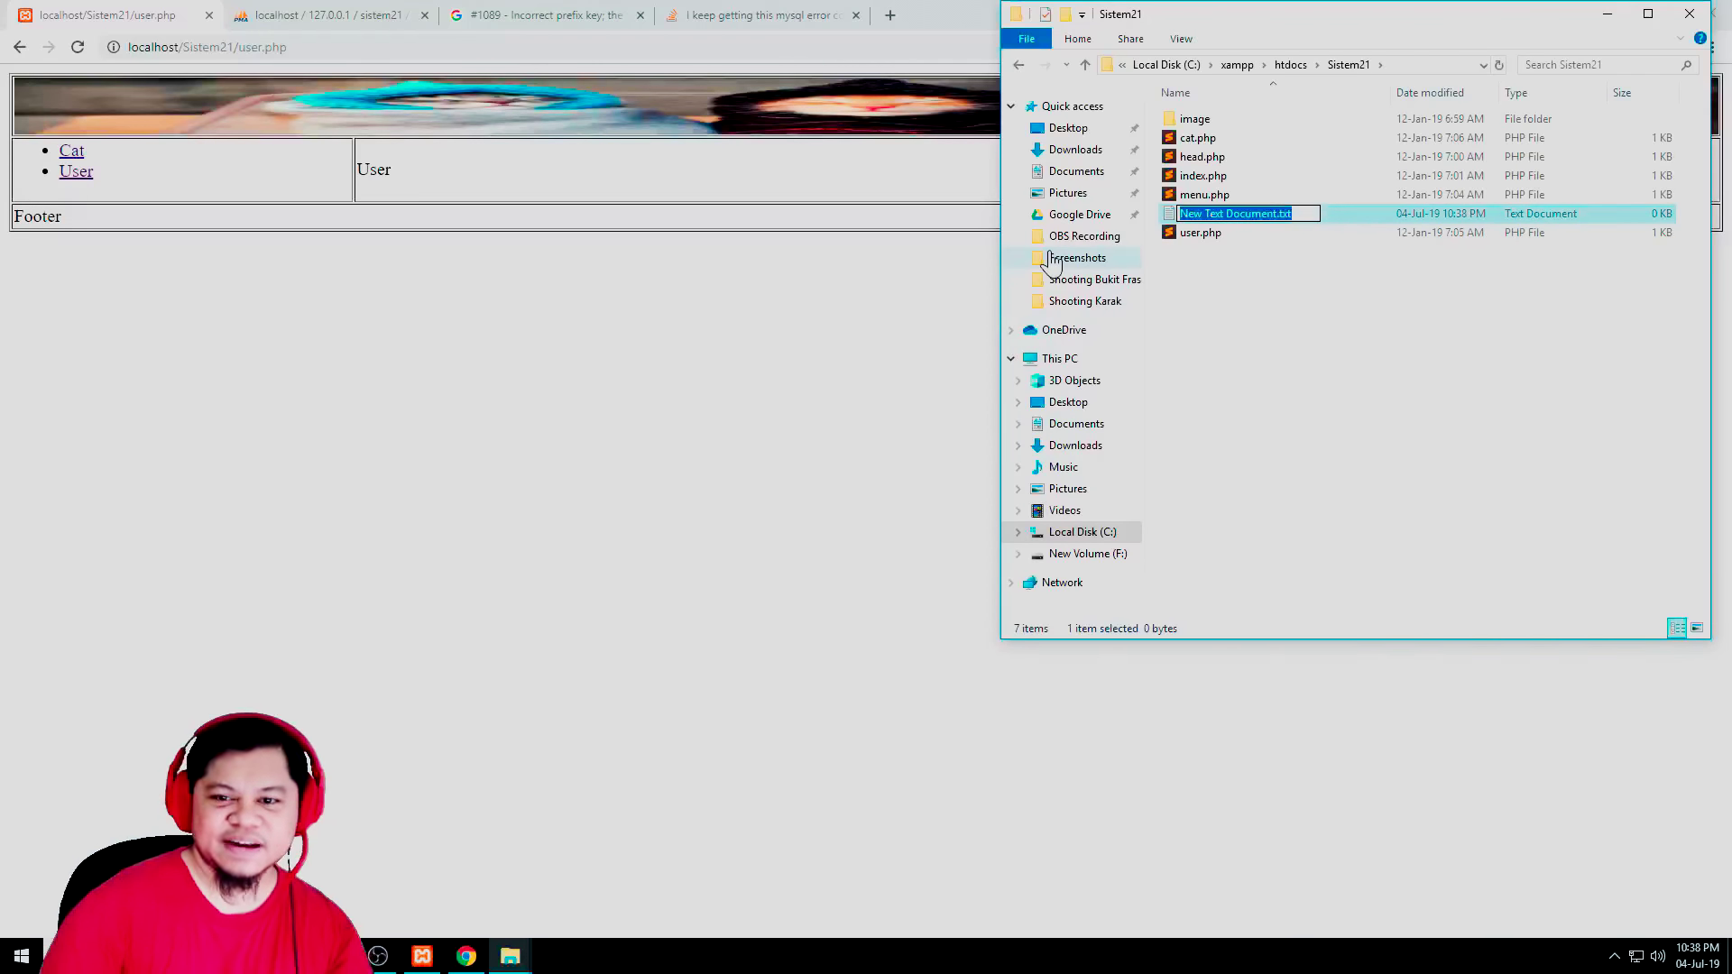
pyautogui.write('db.php')
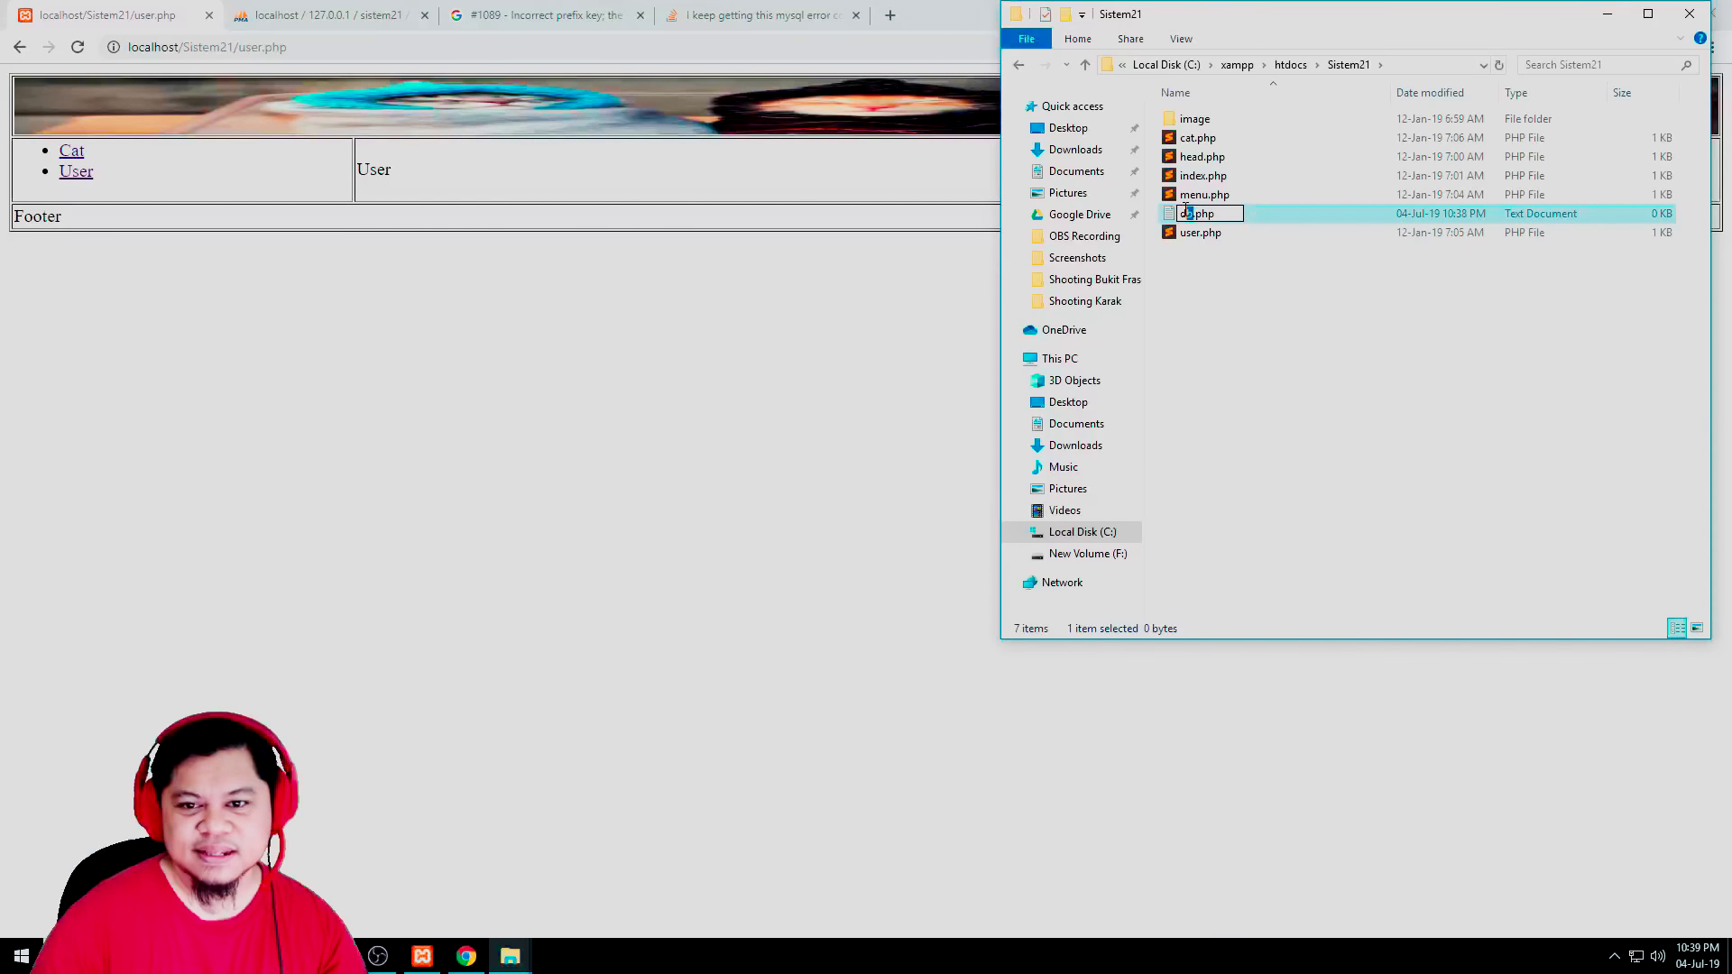
pyautogui.press('Return')
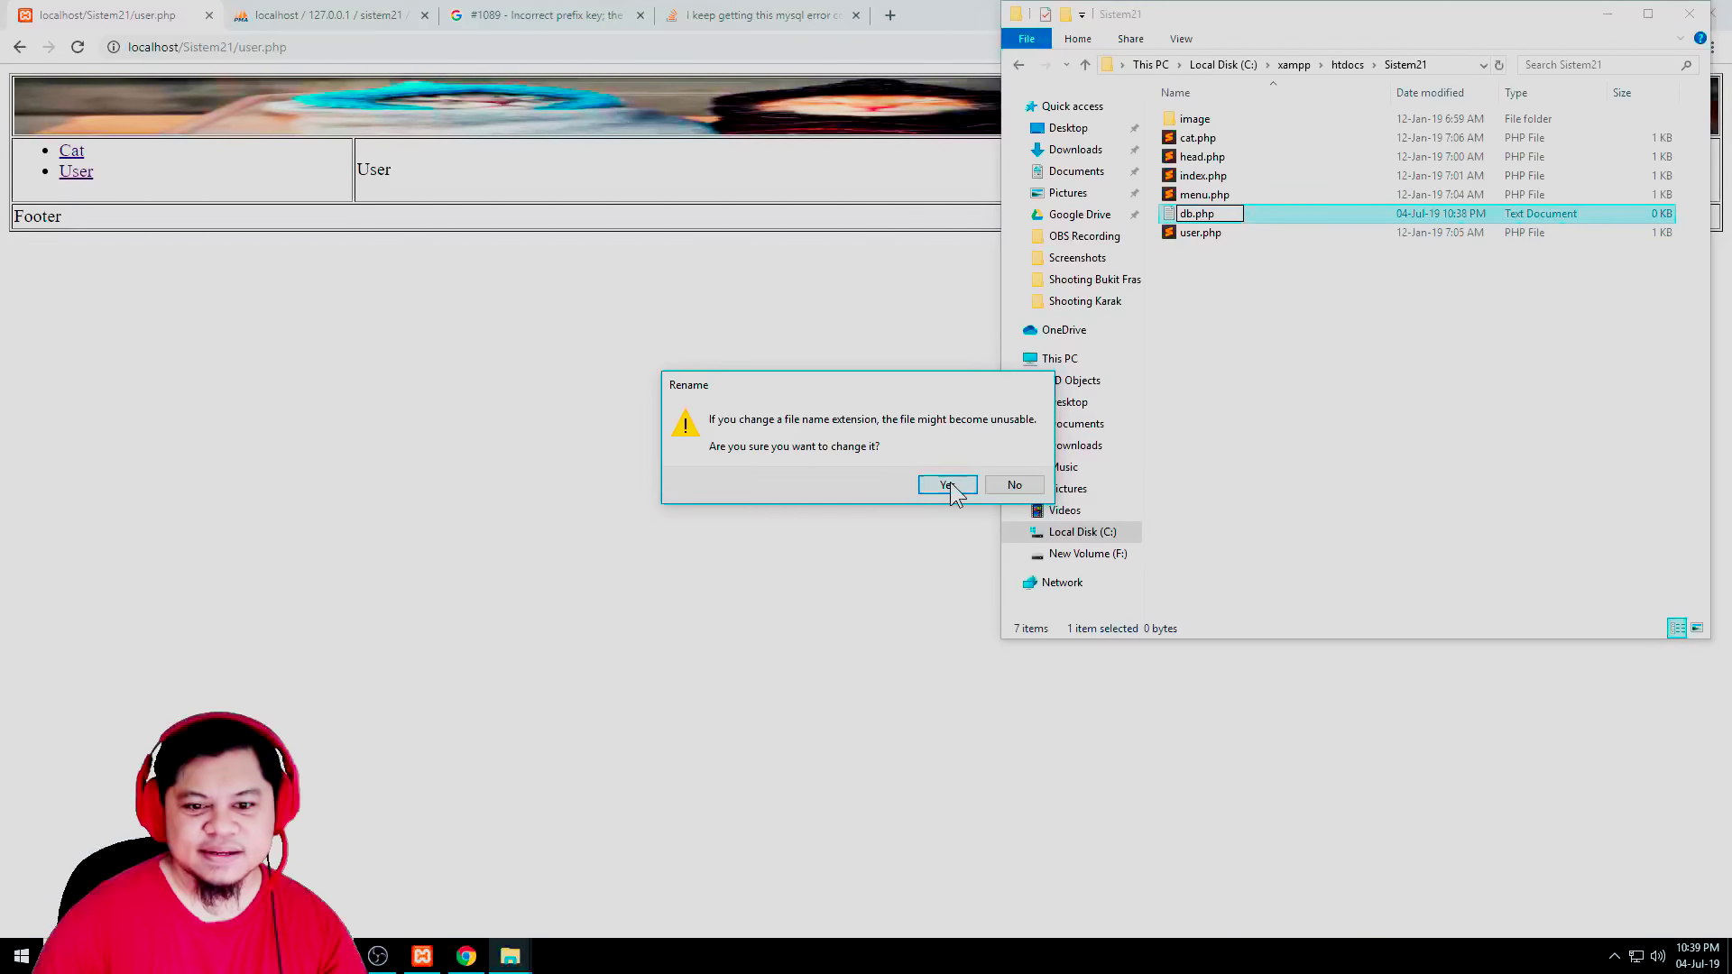
pyautogui.press('Return')
pyautogui.doubleClick(1197, 157)
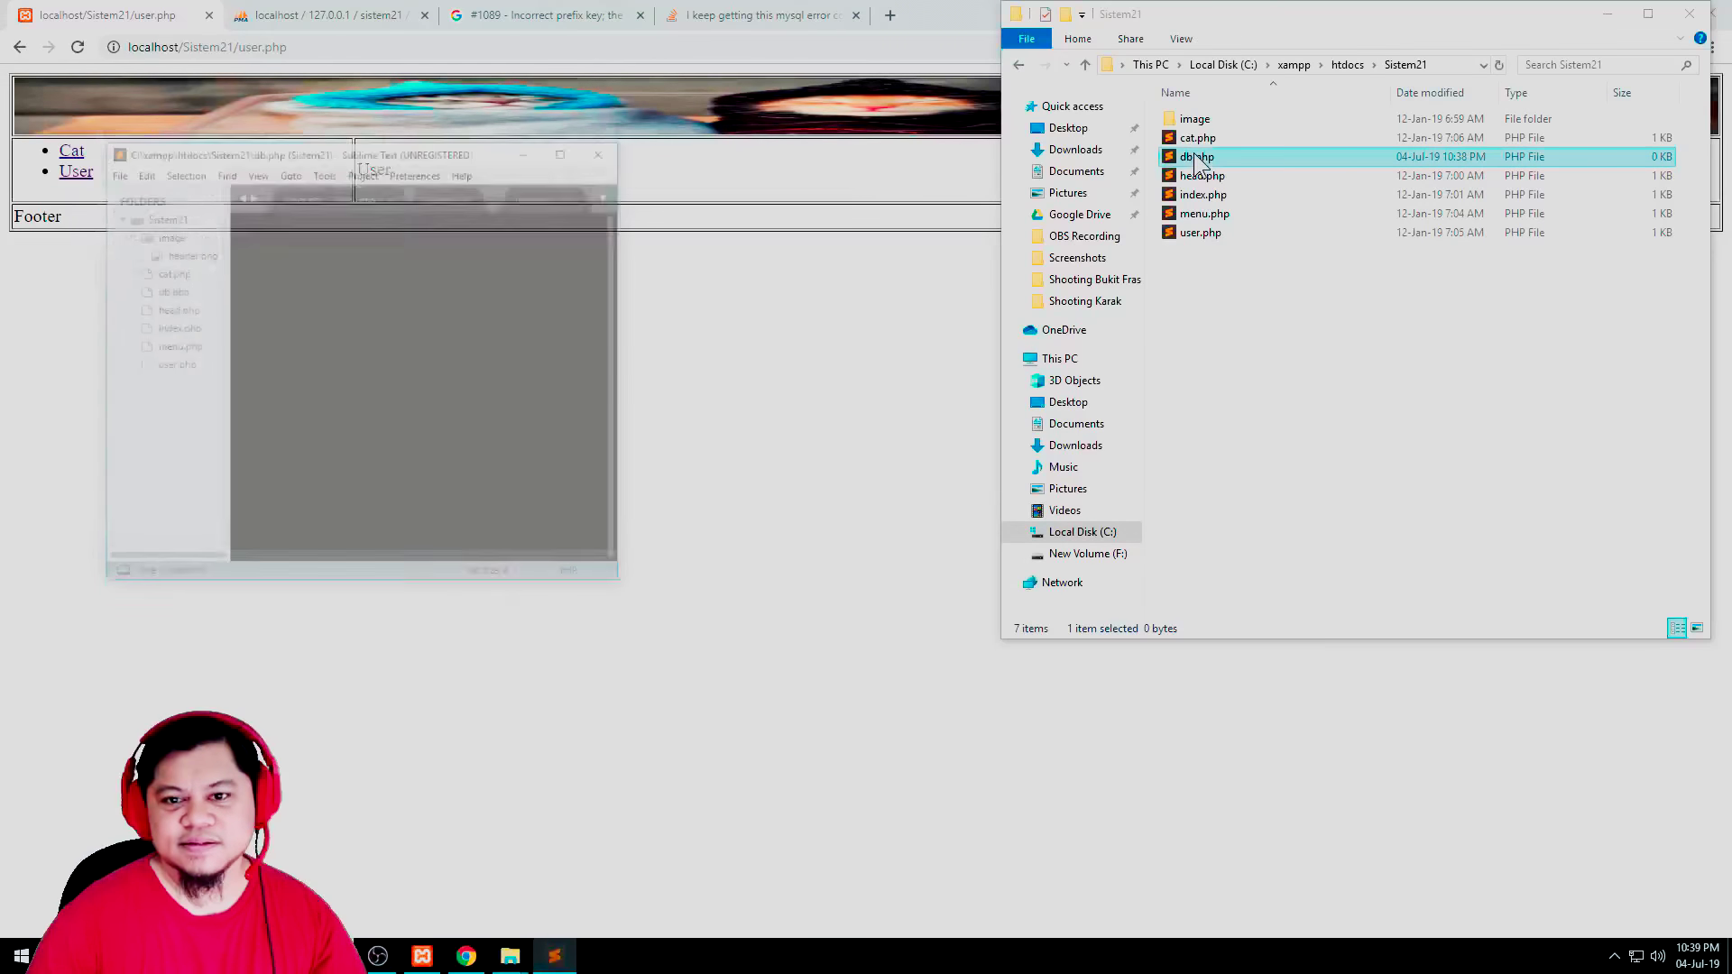
# Write <? and ?> PHP tags with a blank line between in db.php, then return to the Quora answer
pyautogui.press('super+Right')
pyautogui.write('<?')
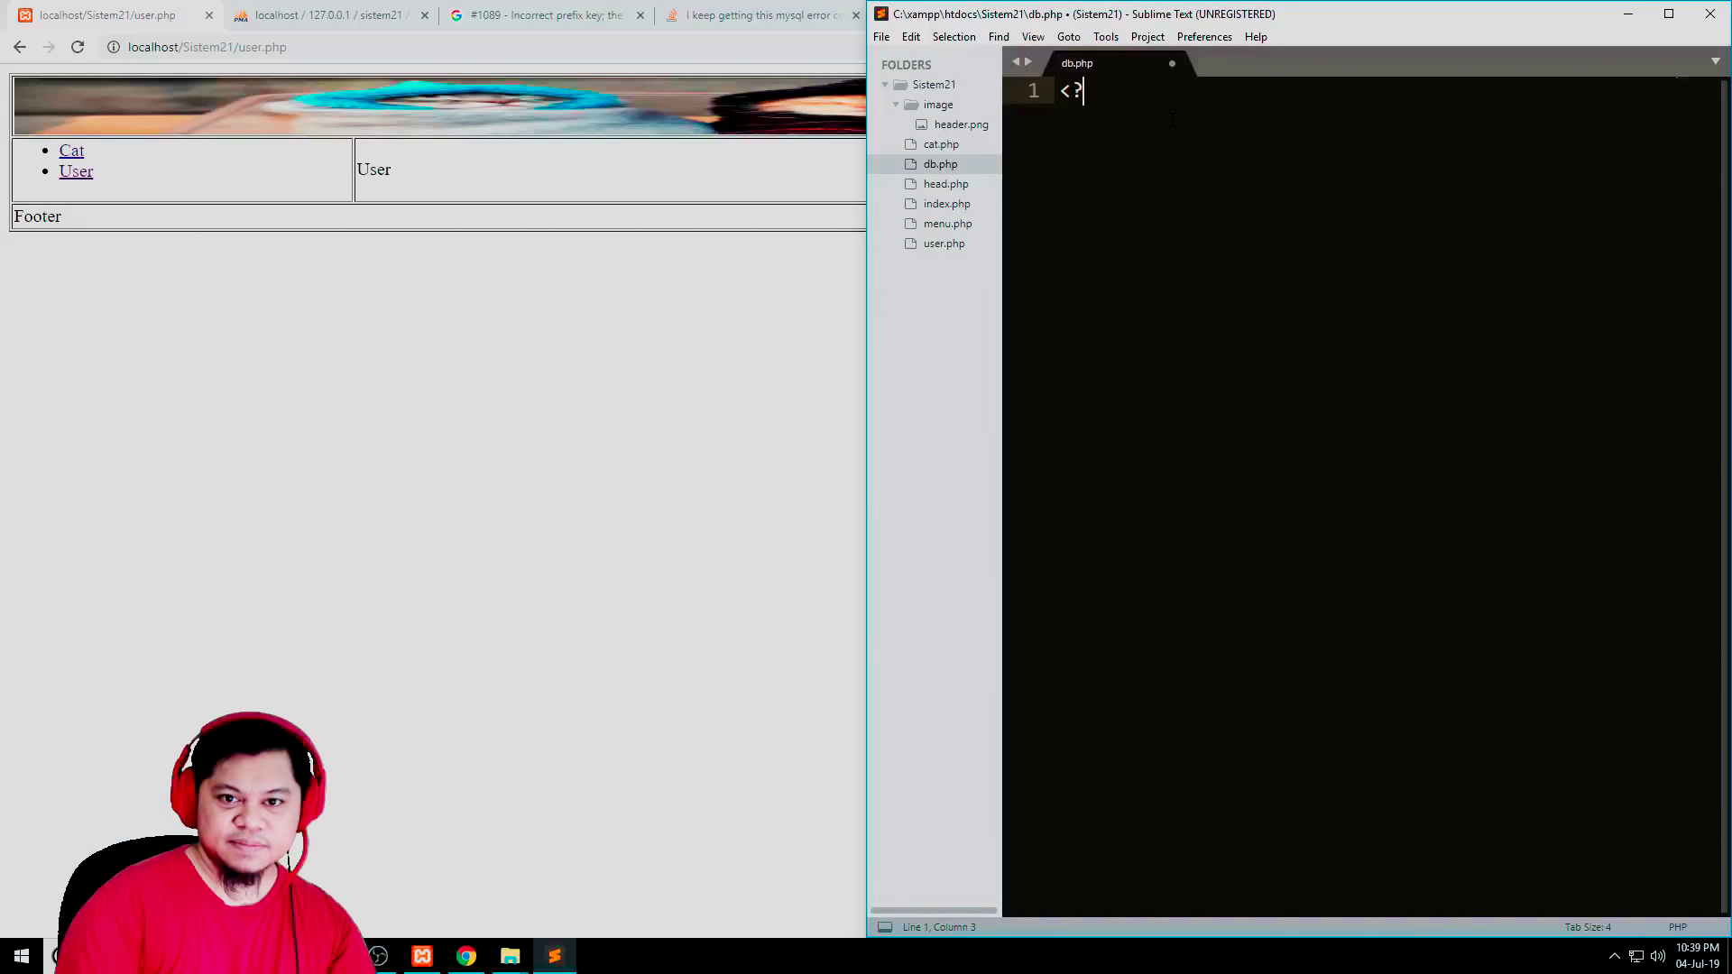
pyautogui.press('Return')
pyautogui.press('Return')
pyautogui.write('?>')
pyautogui.press('Up')
pyautogui.press('Return')
pyautogui.press('Return')
pyautogui.press('Up')
pyautogui.click(467, 348)
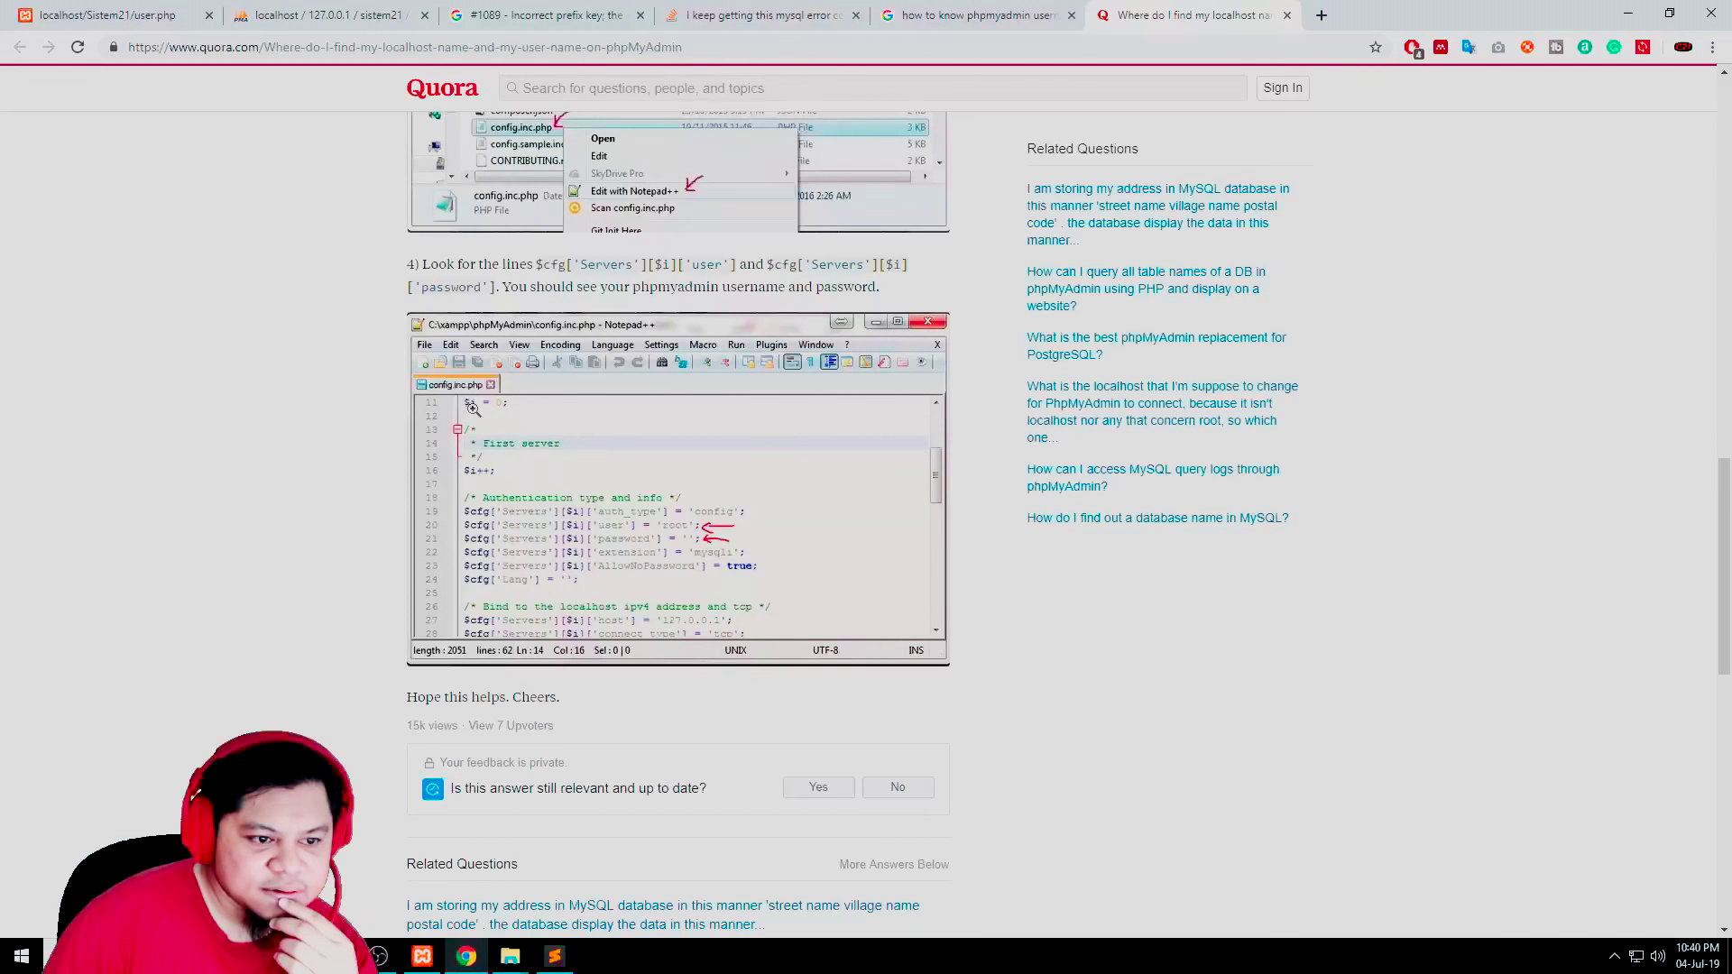
# Search the xampp folder for 'config.inc' and open a found config.inc.php file
pyautogui.moveTo(511, 956)
pyautogui.click(448, 869)
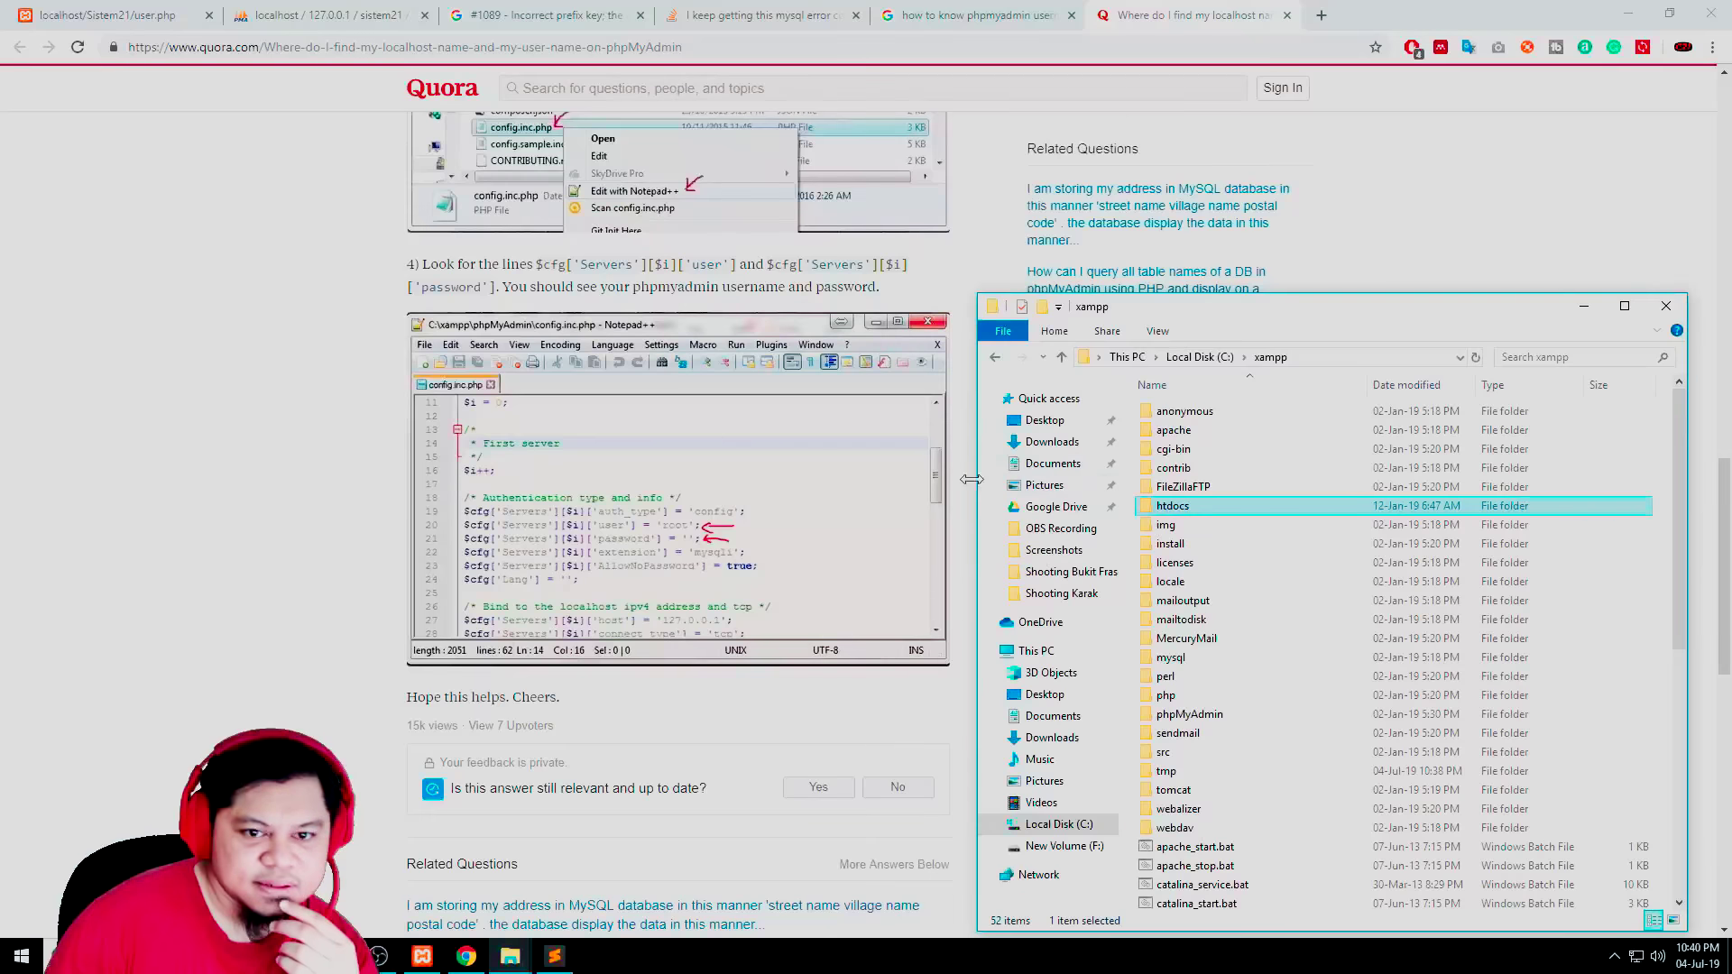
pyautogui.click(1565, 356)
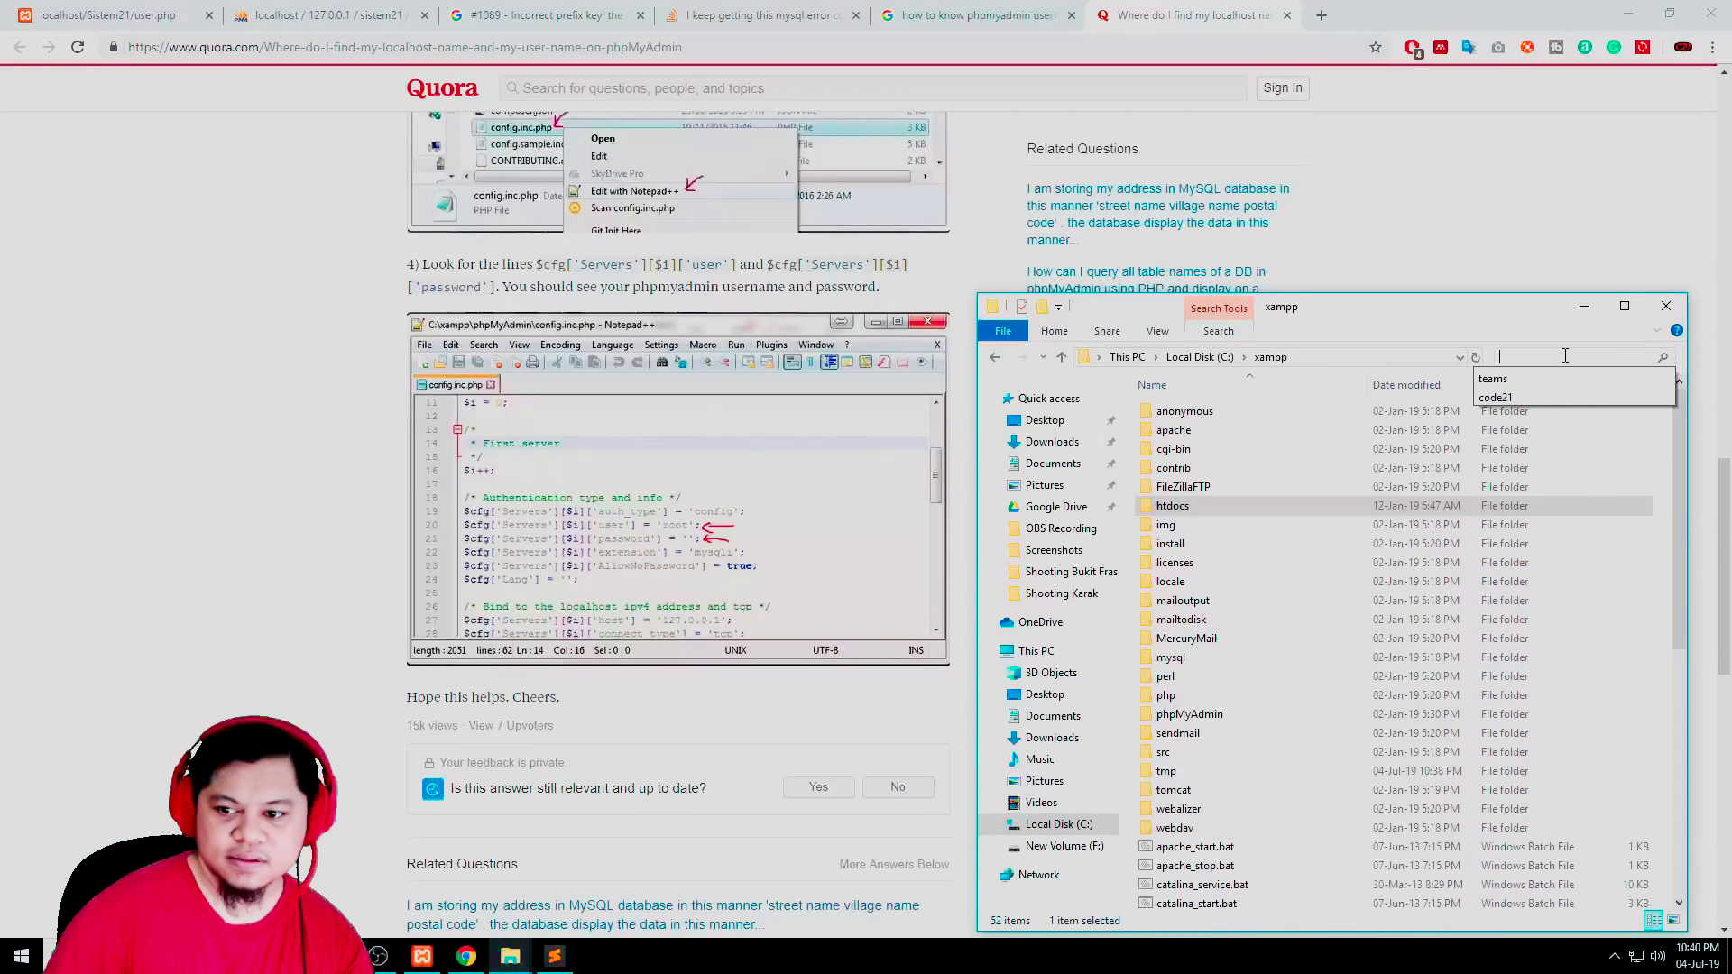
pyautogui.write('confi')
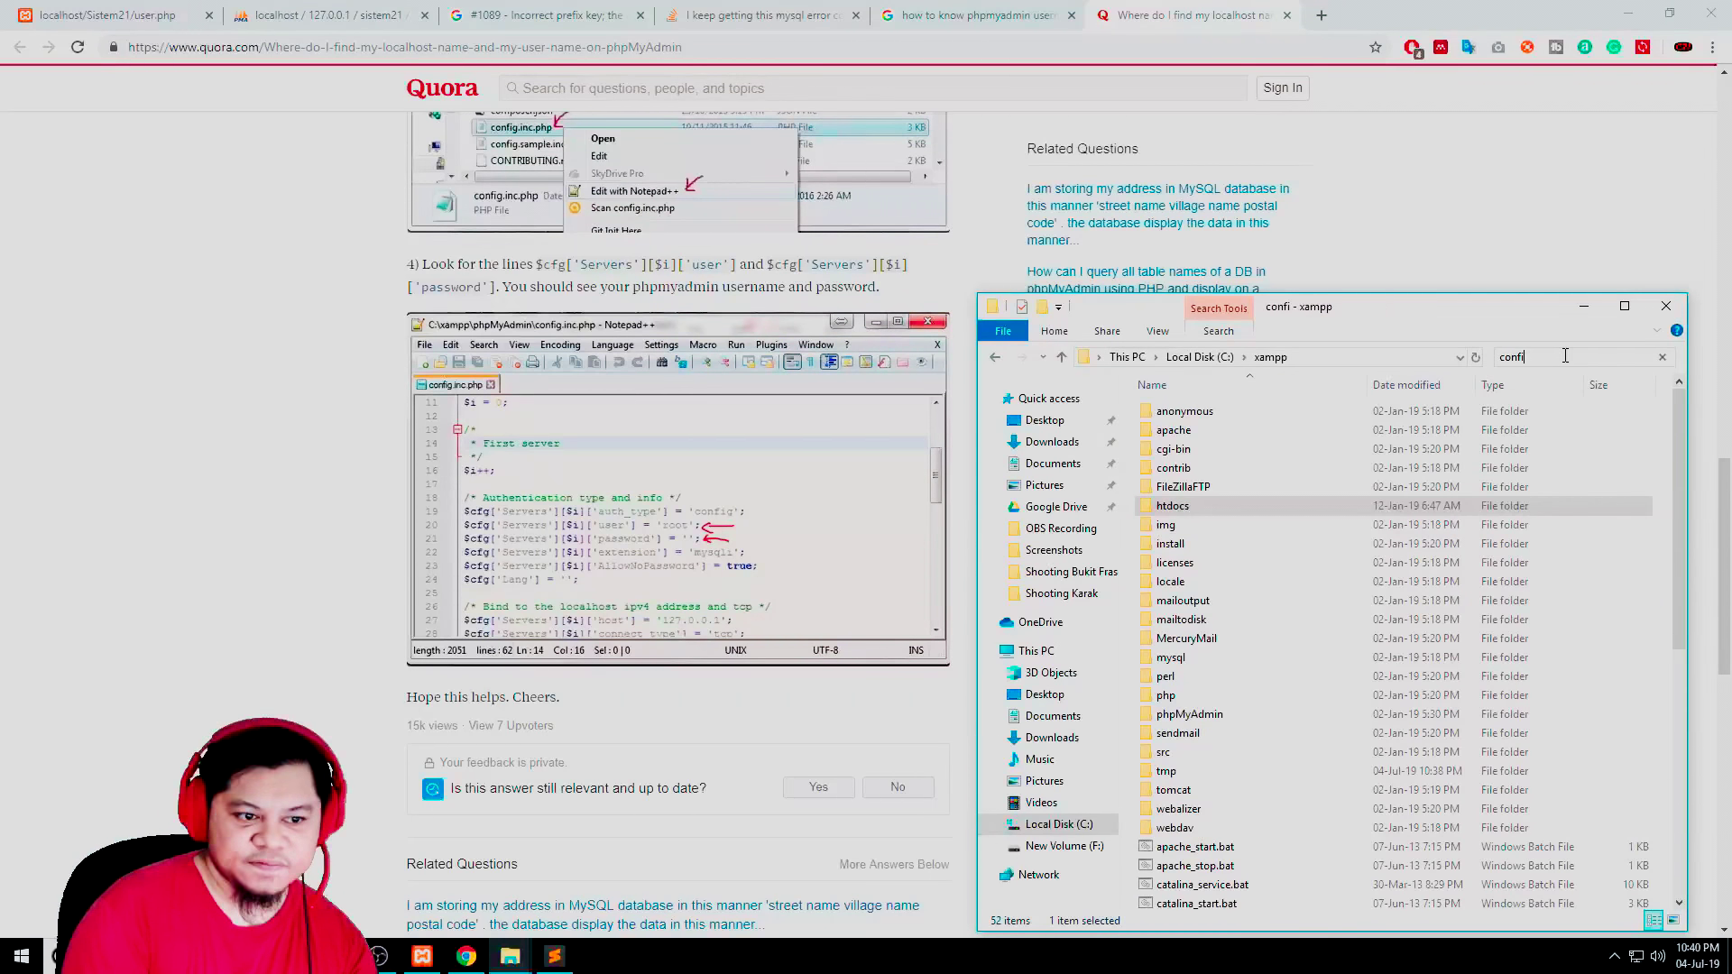
pyautogui.write('g')
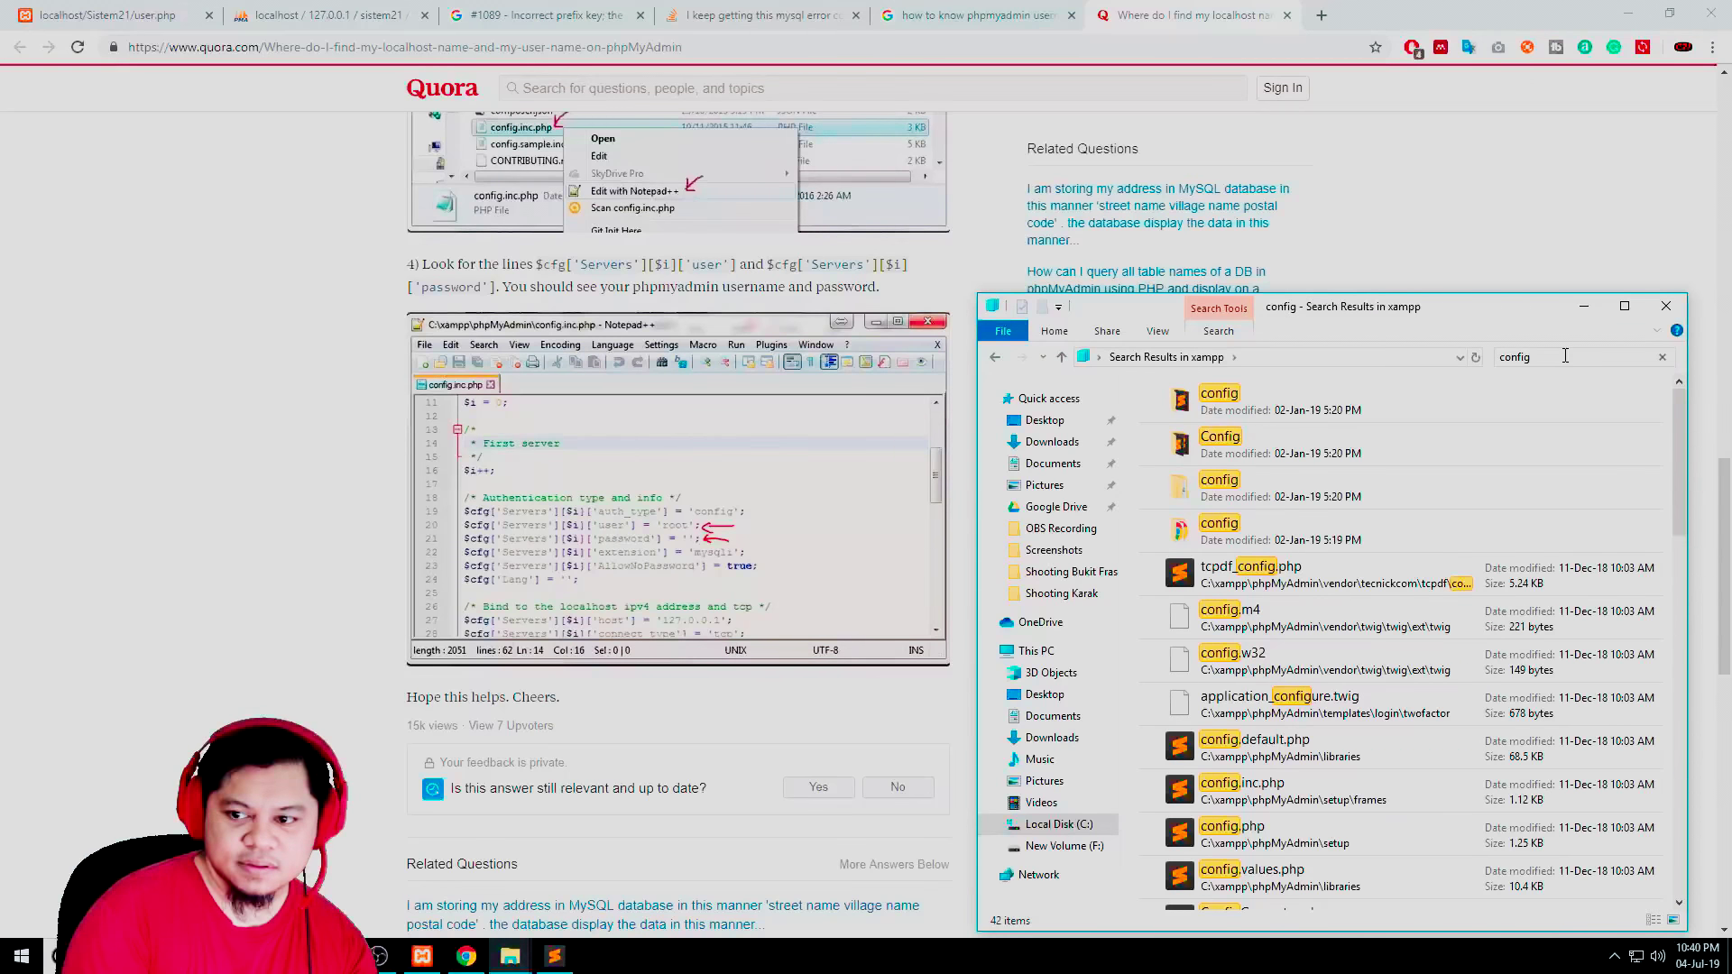
pyautogui.write('.inc')
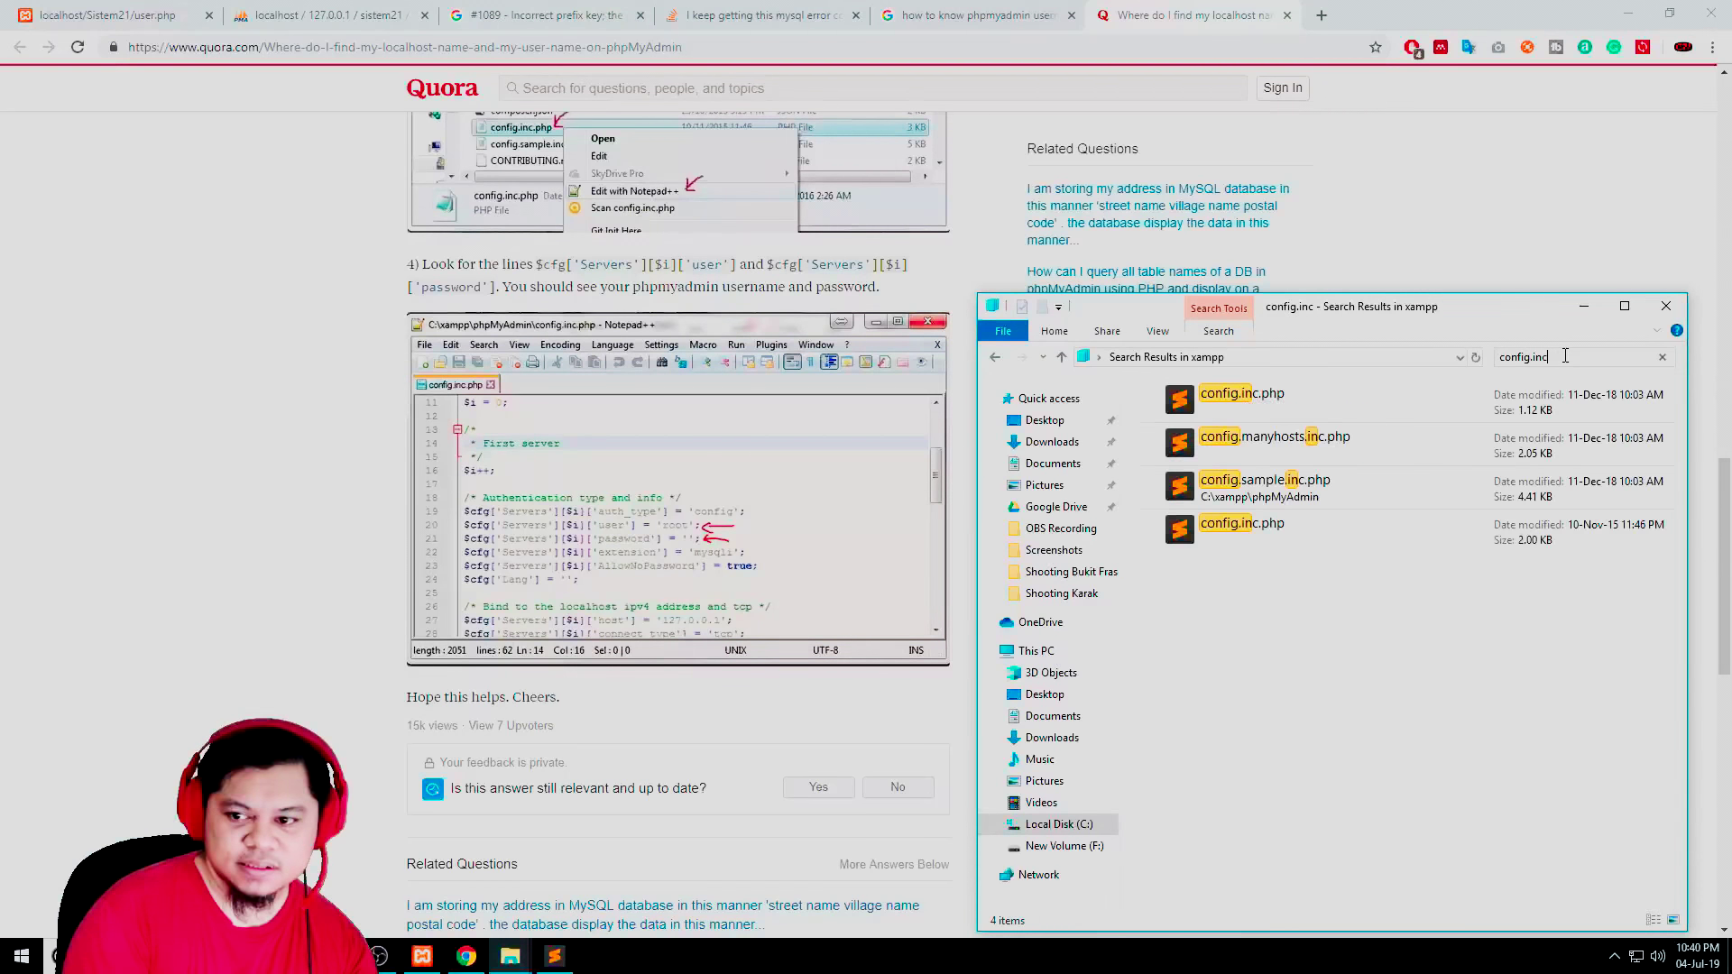
pyautogui.doubleClick(1320, 404)
# Open phpMyAdmin's config.inc.php and find the user 'root' setting on line 20
pyautogui.doubleClick(1264, 523)
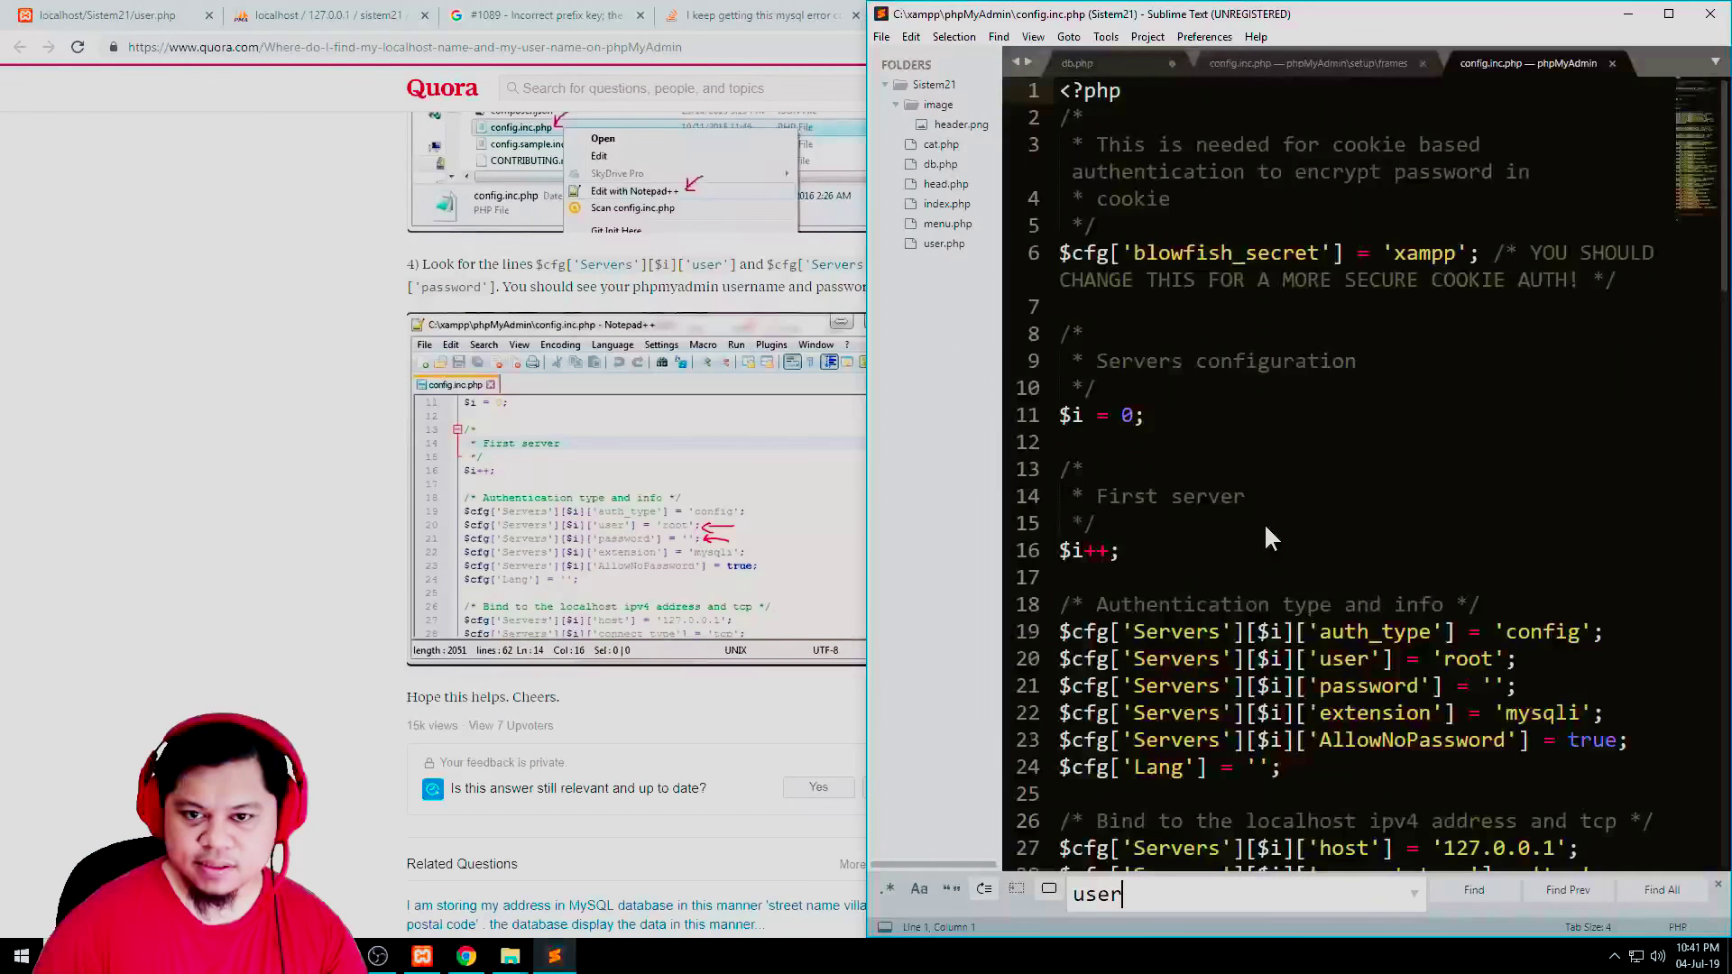
pyautogui.hotkey('ctrl', 'f')
pyautogui.doubleClick(1466, 498)
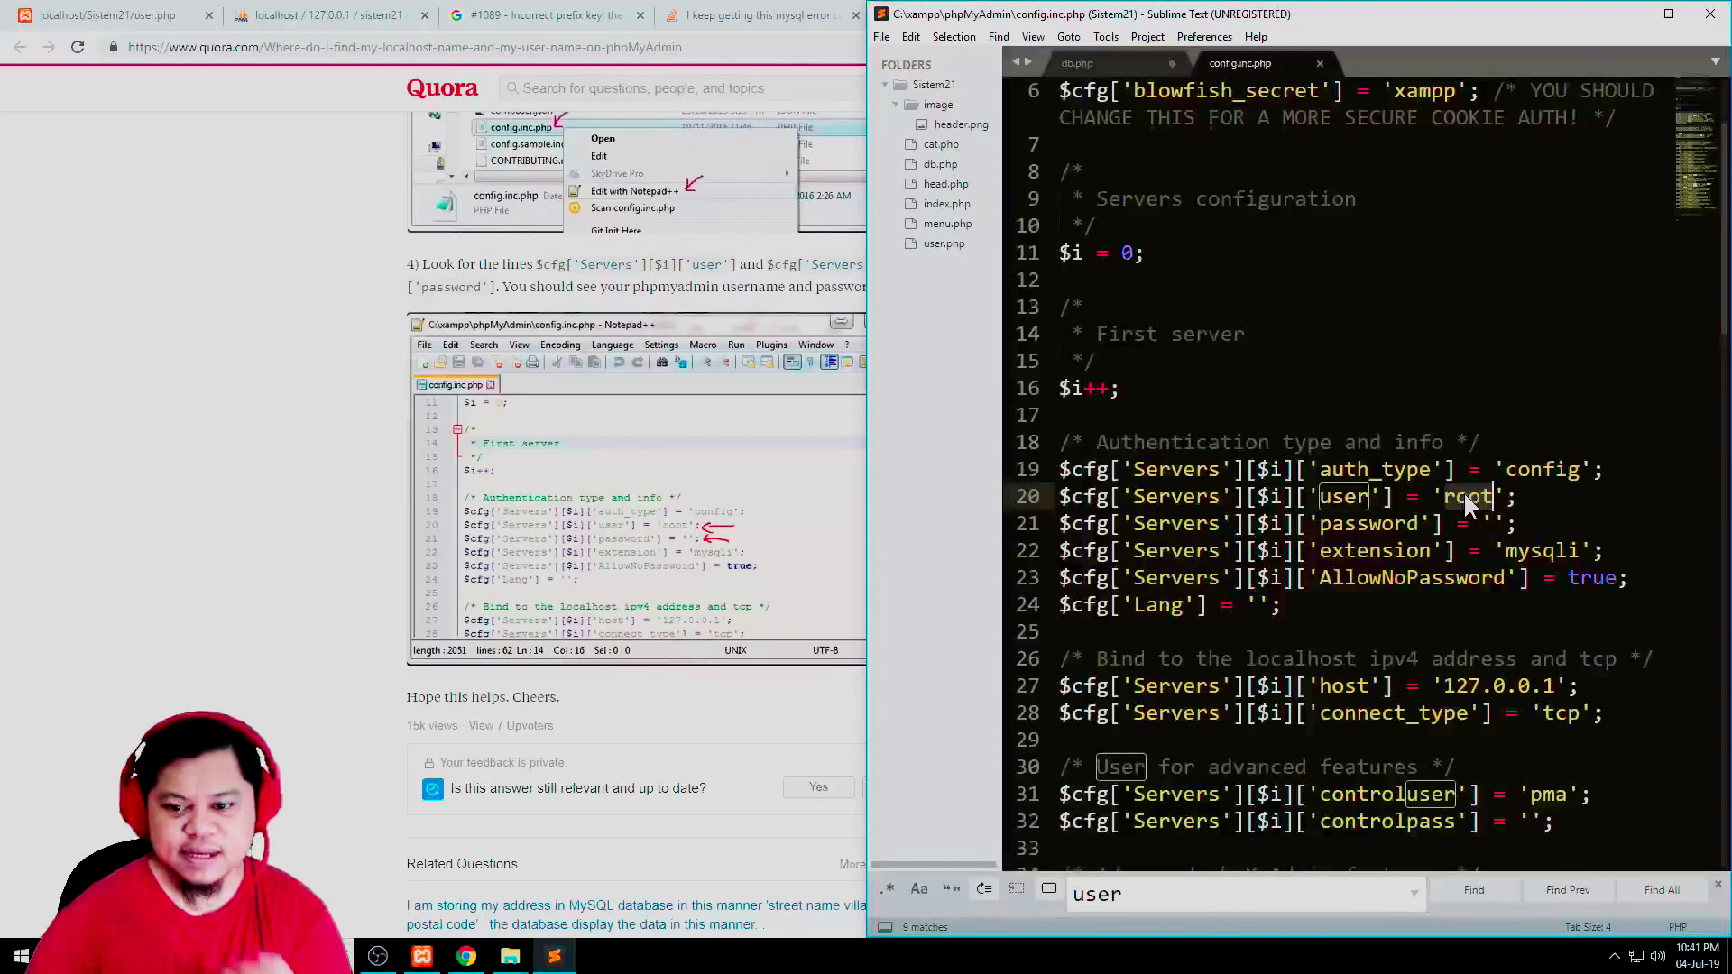
pyautogui.press('Down')
pyautogui.press('Up')
pyautogui.press('Down')
pyautogui.press('Up')
# Step through the 'user' matches and select the empty password setting on line 21
pyautogui.hotkey('shift', 'F3')
pyautogui.doubleClick(1471, 496)
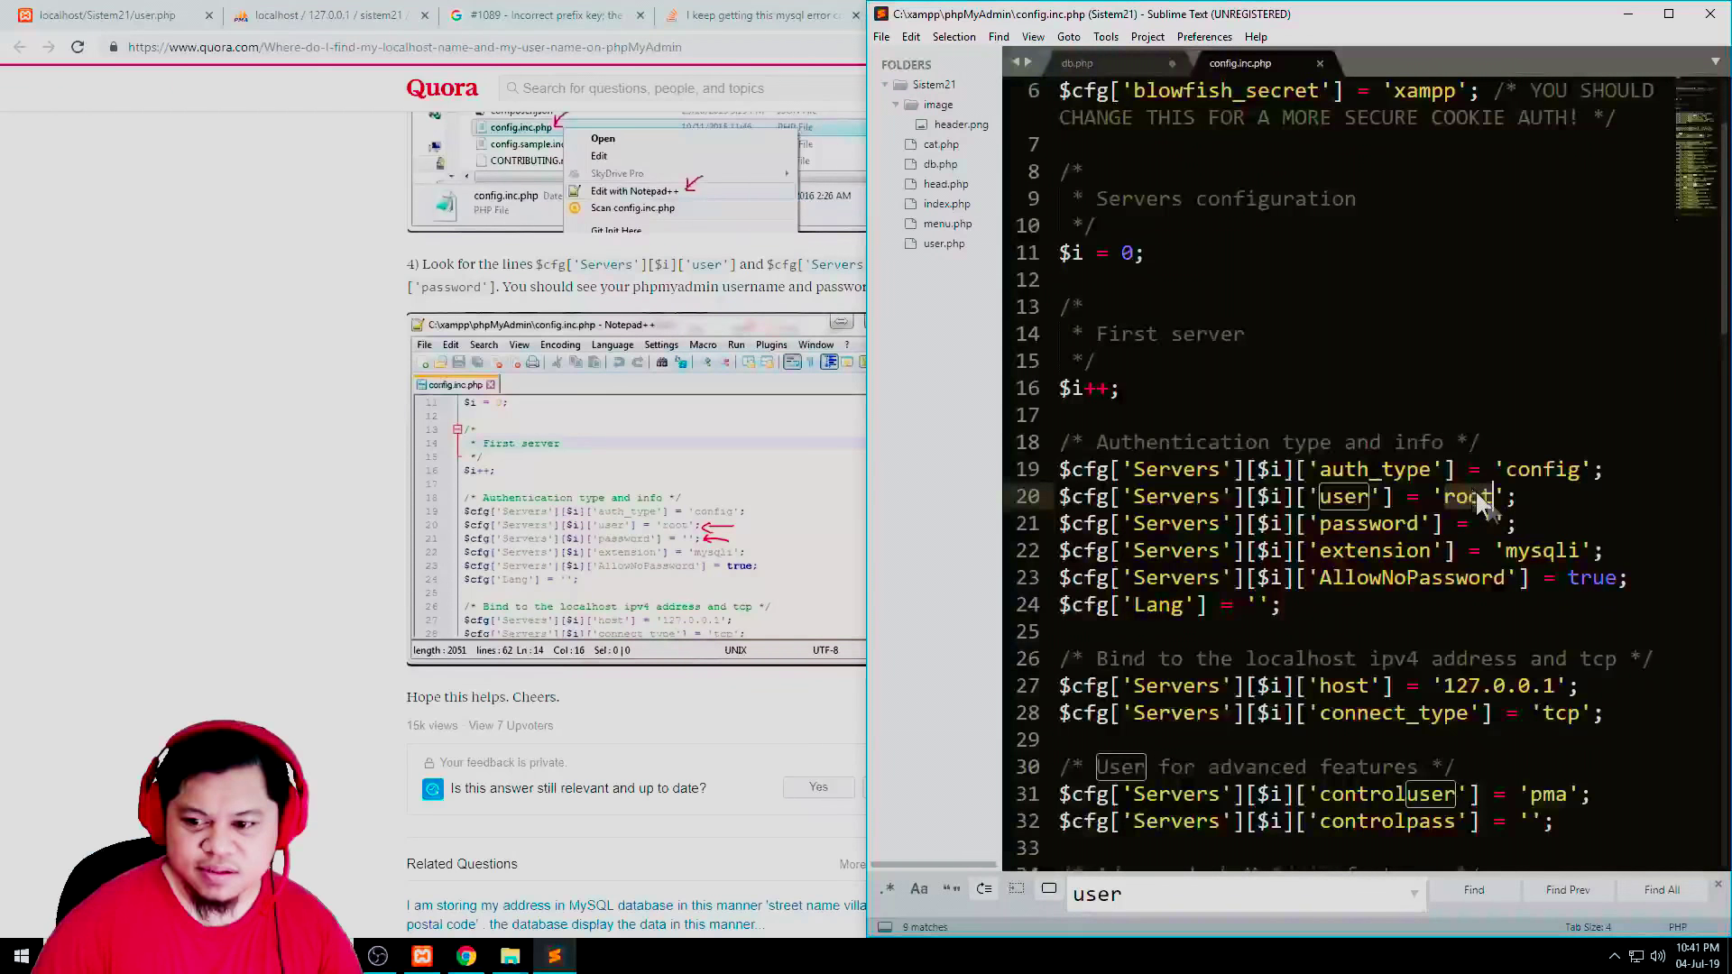
pyautogui.press('Down')
pyautogui.press('Up')
pyautogui.hotkey('shift', 'F3')
pyautogui.doubleClick(1472, 496)
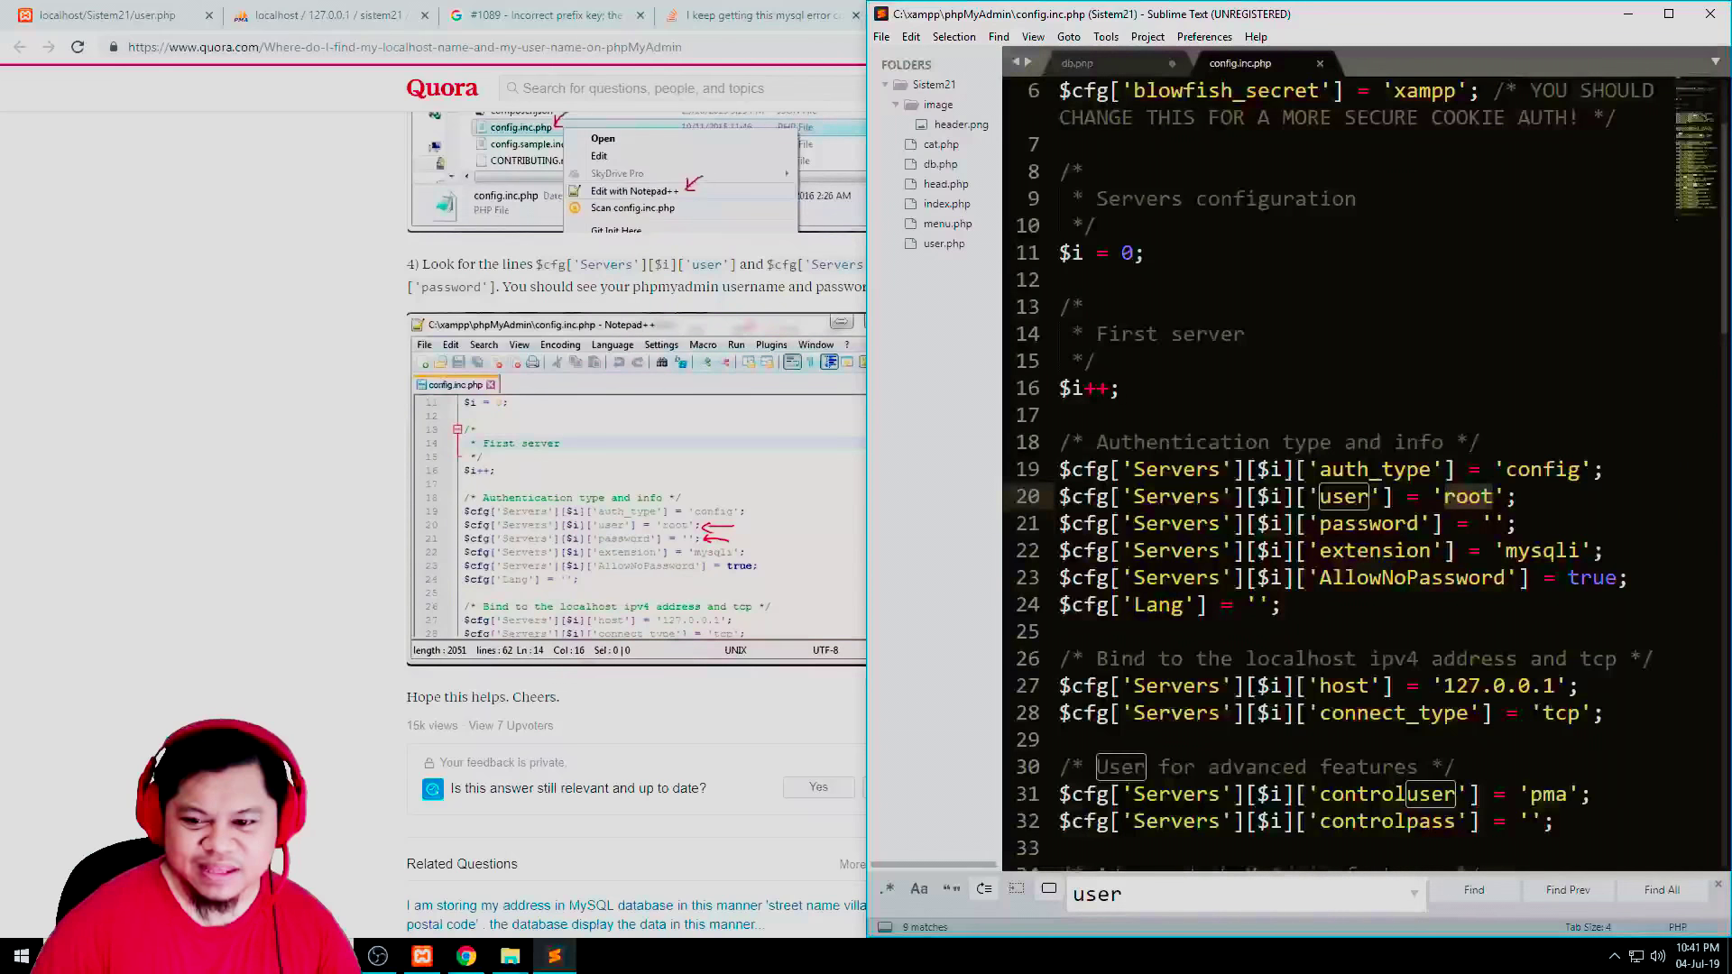
pyautogui.press('Down')
pyautogui.press('Up')
pyautogui.hotkey('shift', 'F3')
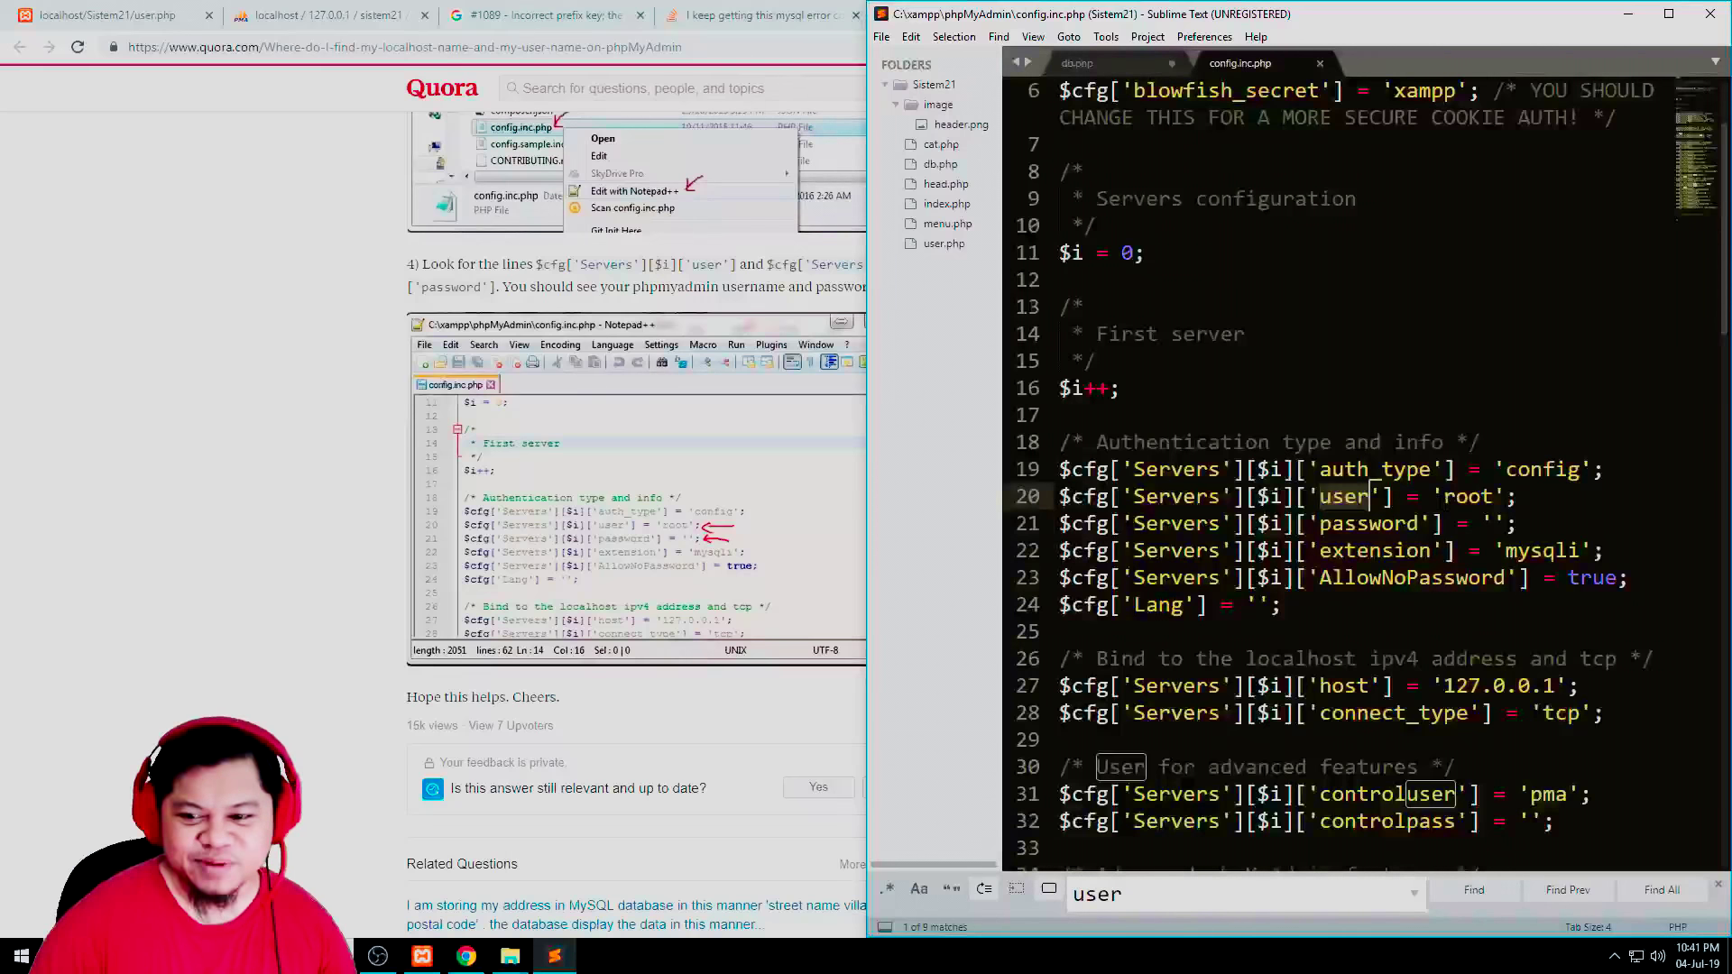
pyautogui.doubleClick(1370, 524)
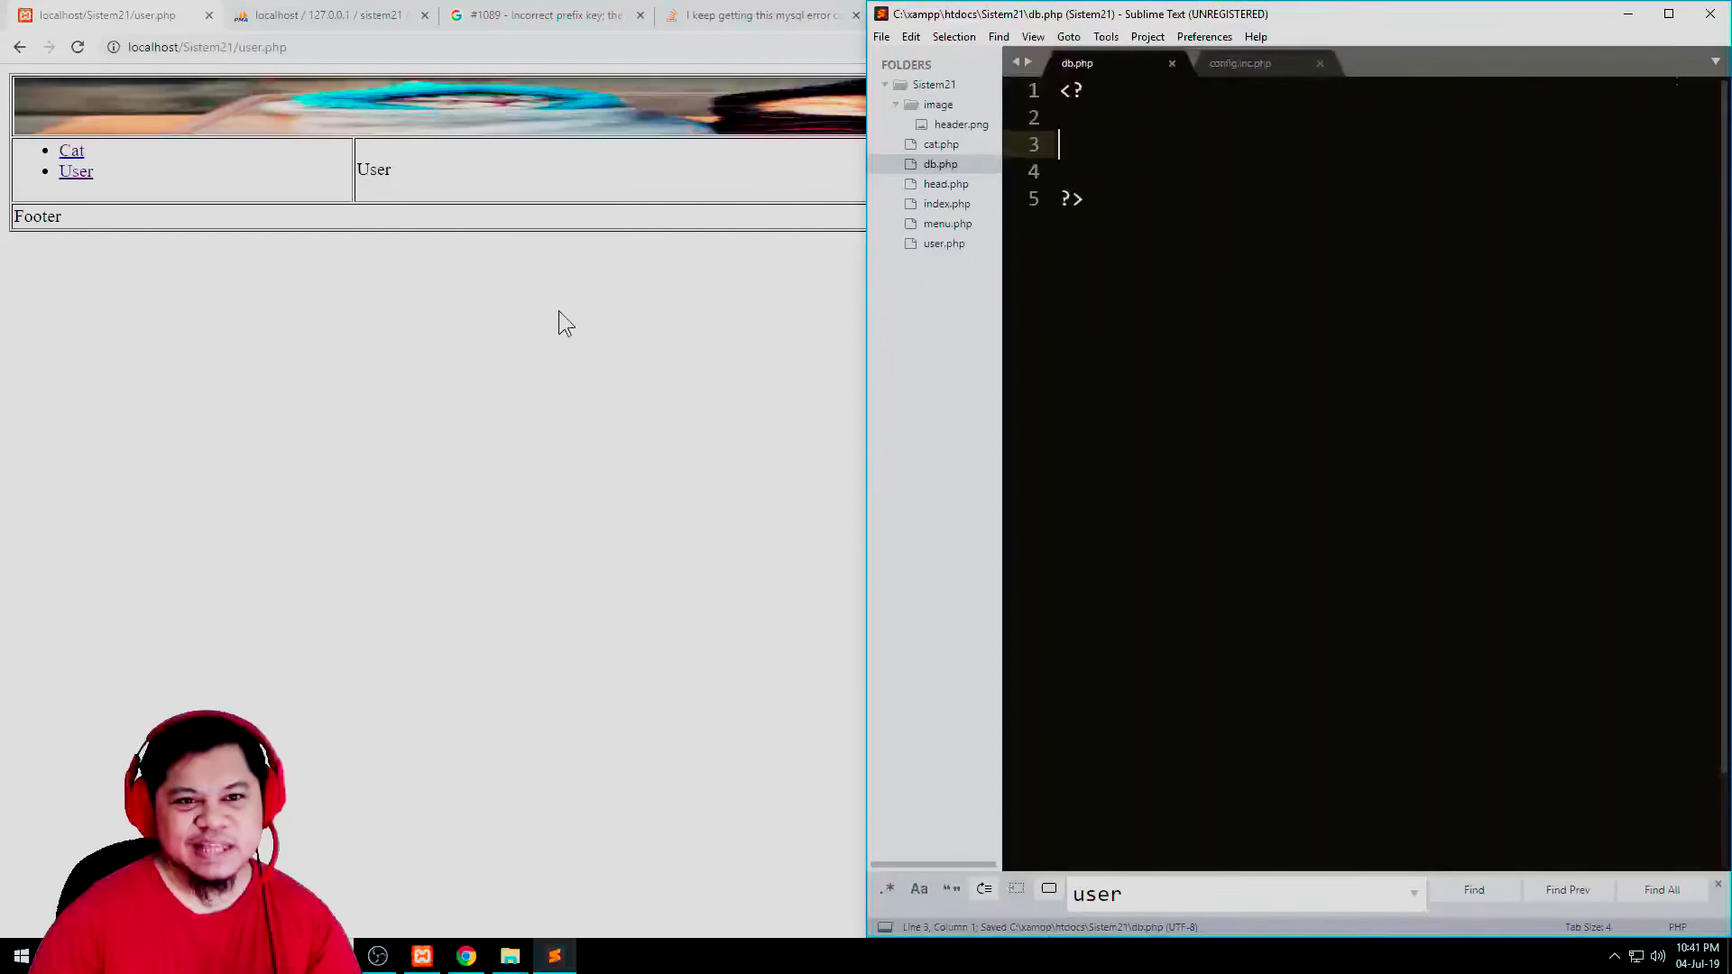
# Search Google for 'php db connection' in a new Chrome tab
pyautogui.click(559, 310)
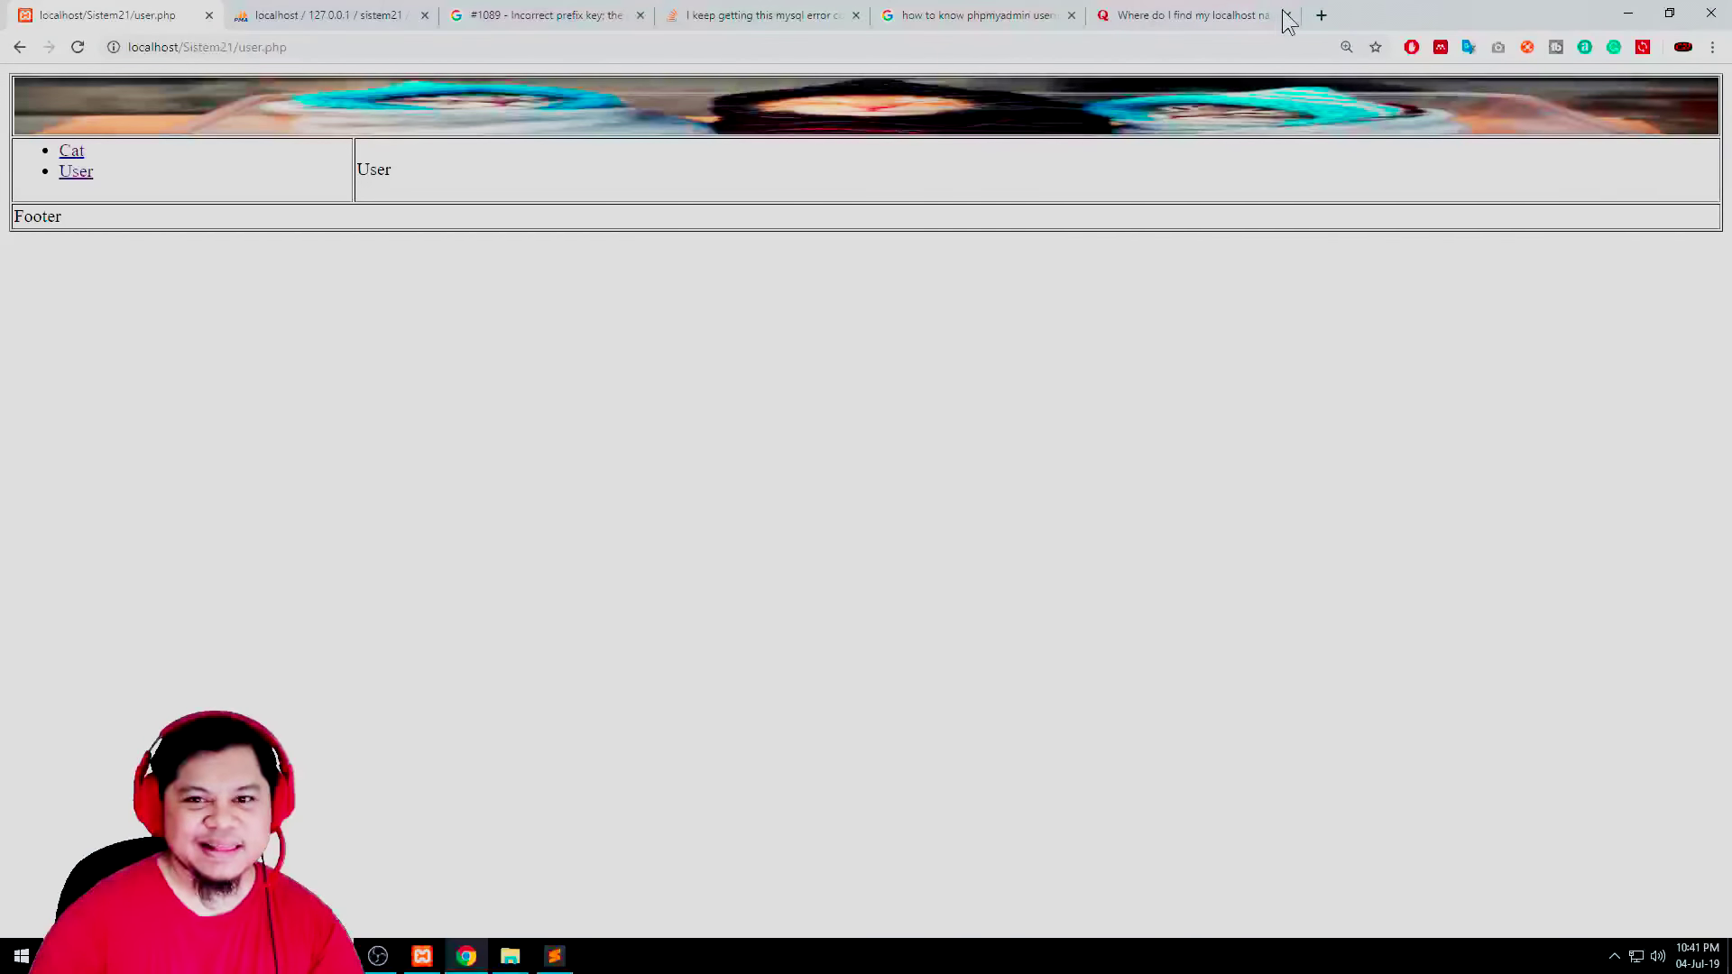
pyautogui.click(1319, 16)
pyautogui.write('google.com')
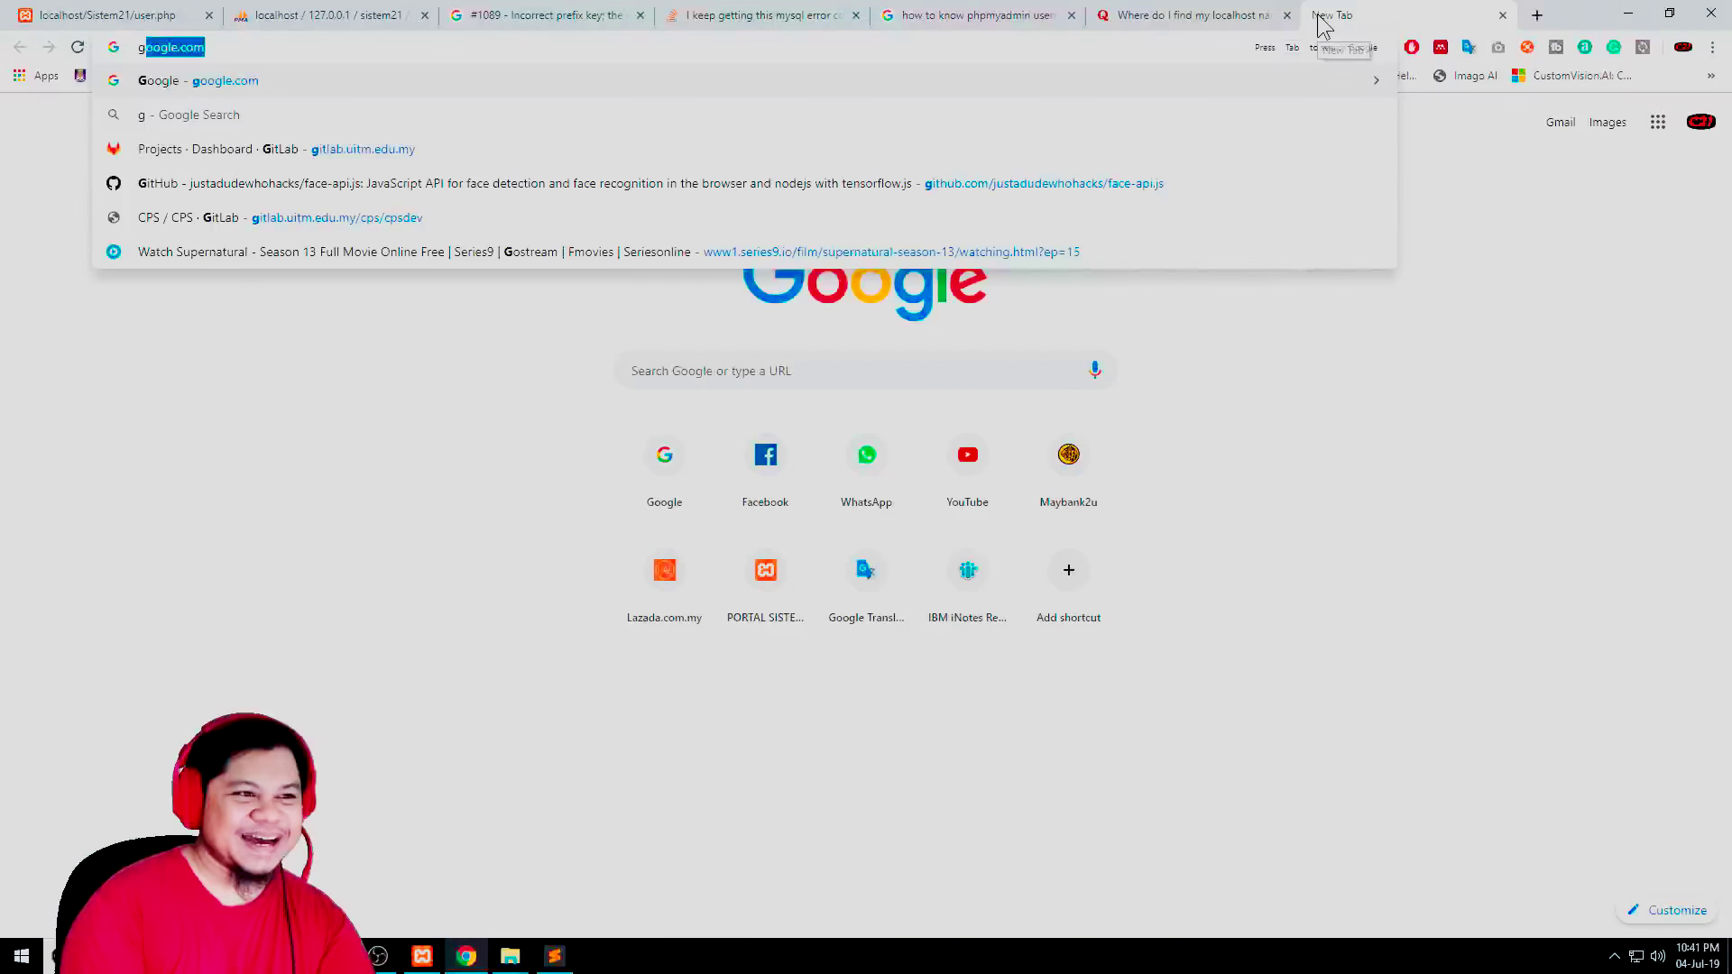
pyautogui.press('Return')
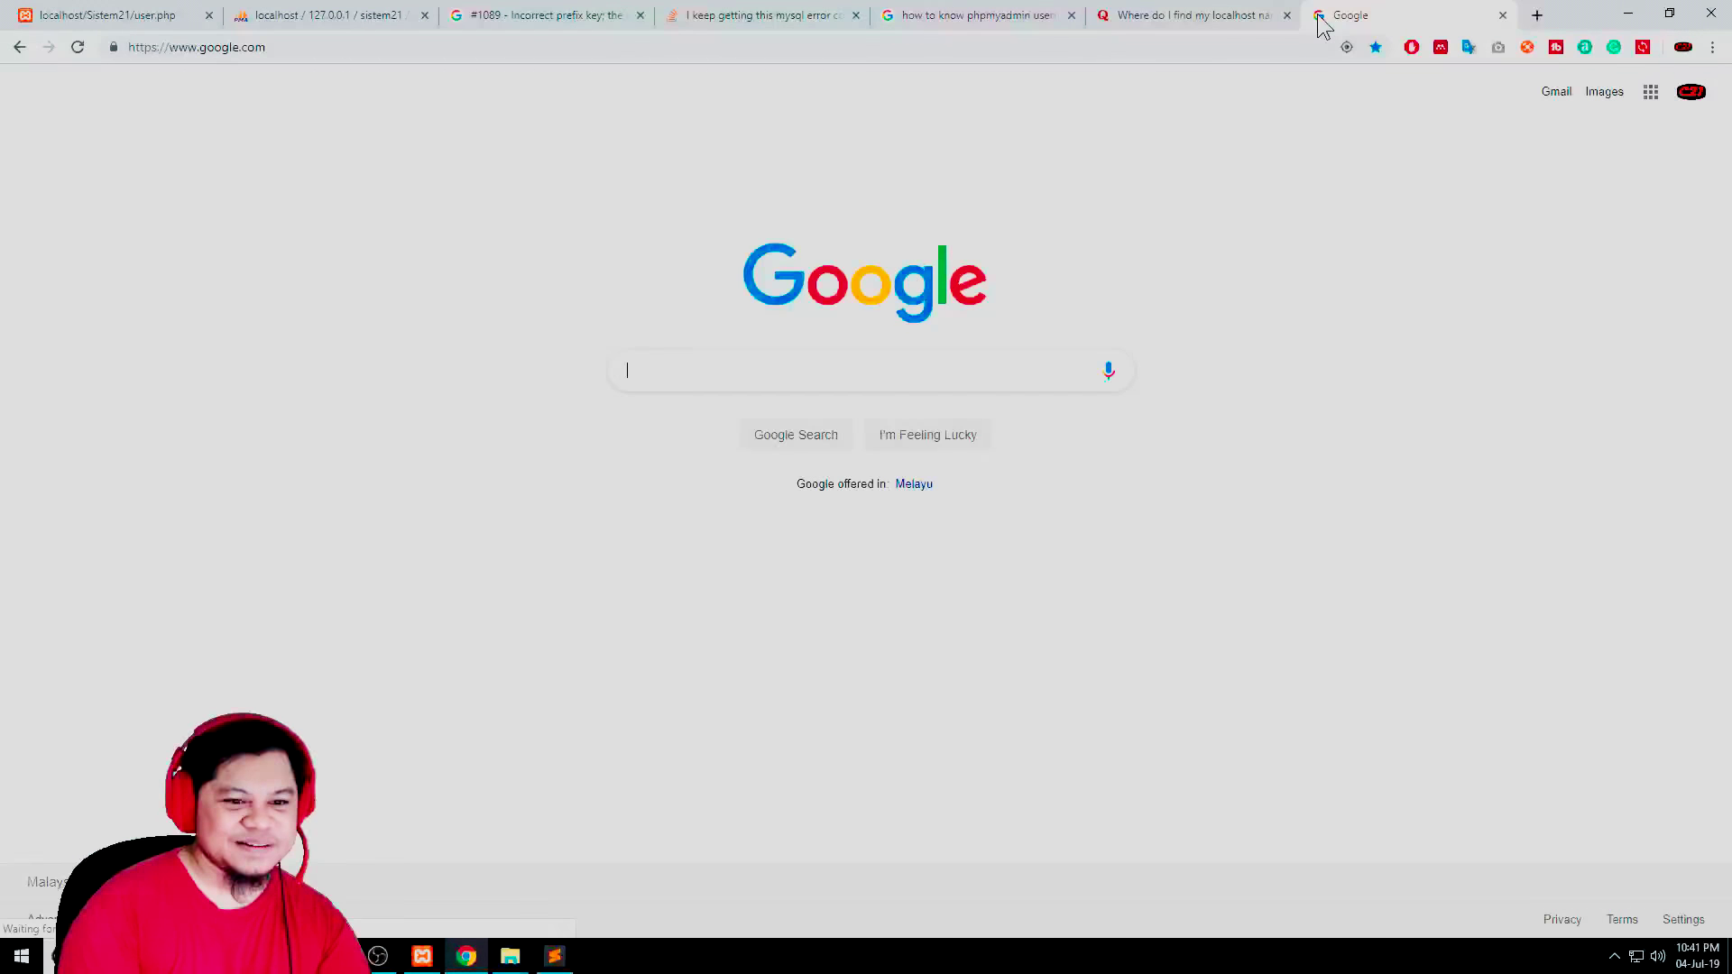
pyautogui.write('php db')
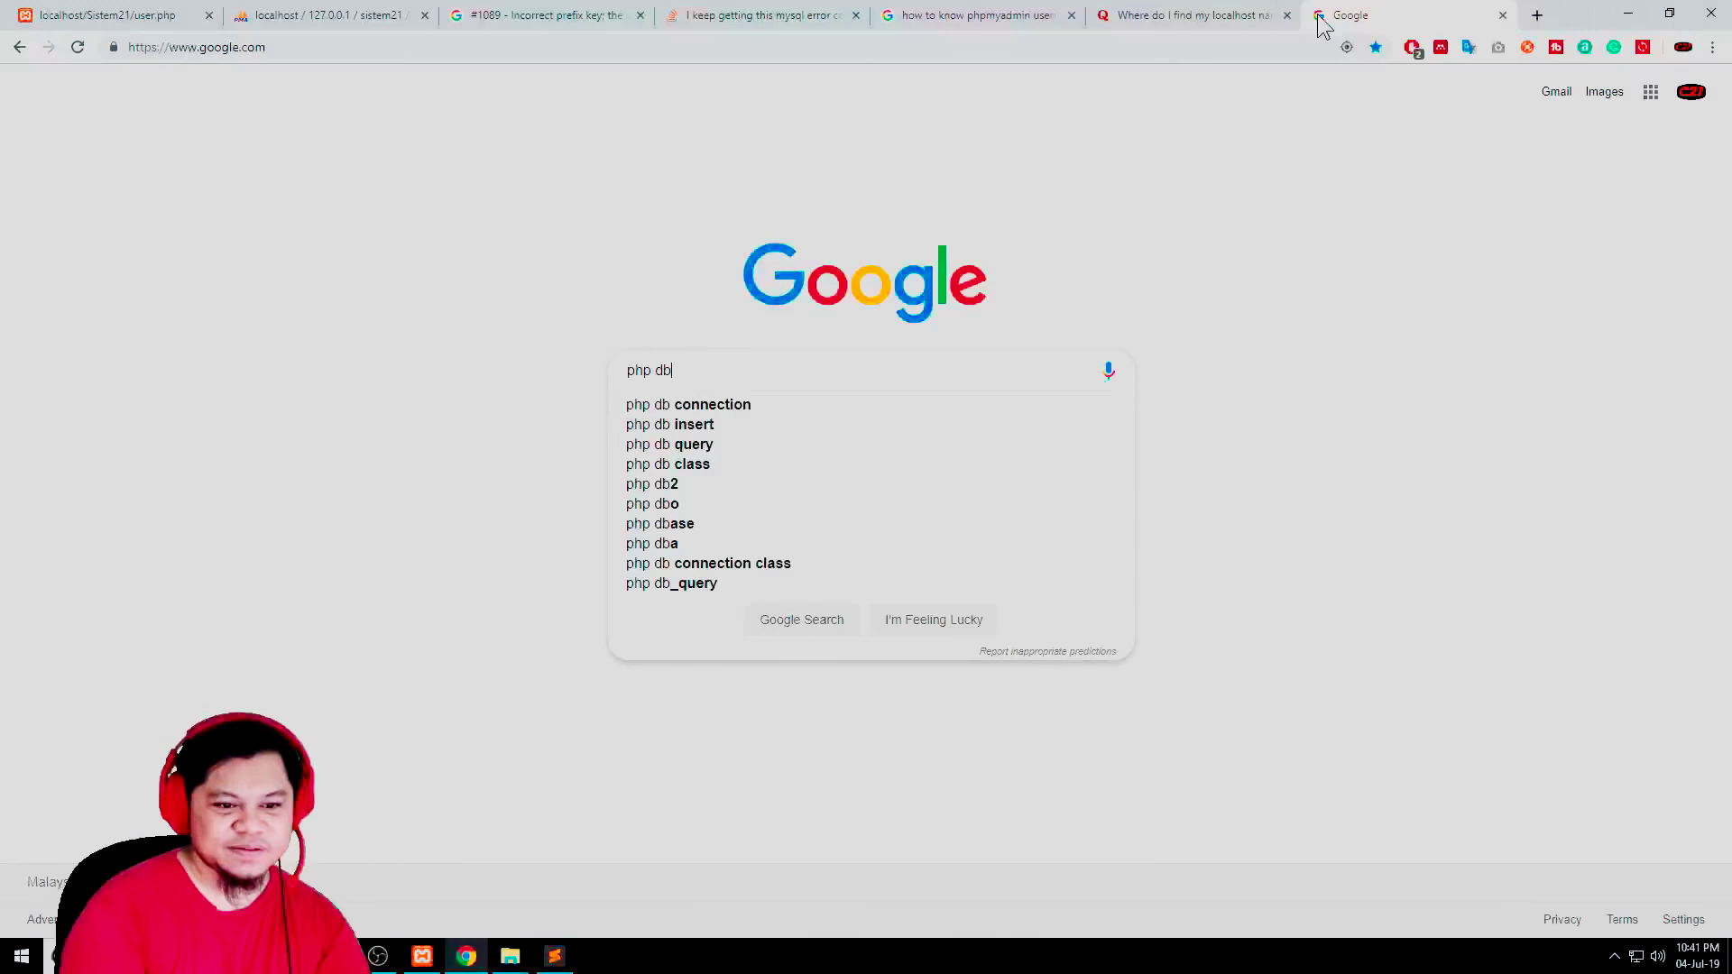
pyautogui.press('Down')
pyautogui.press('Return')
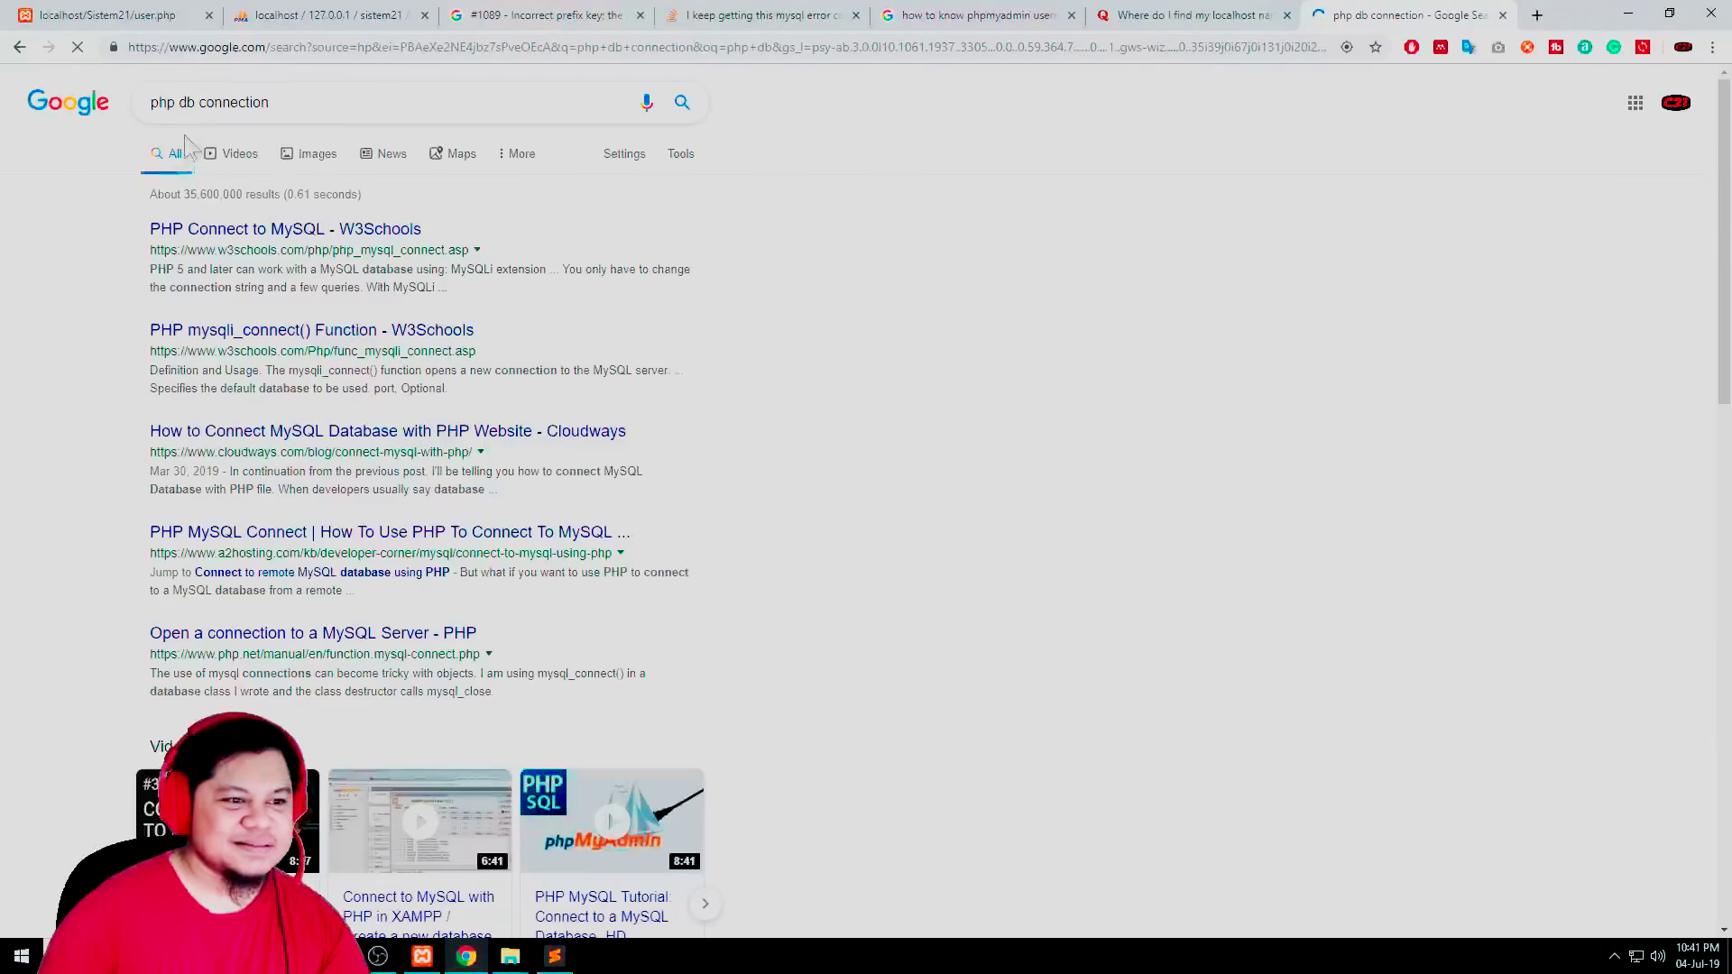
# Open the W3Schools mysqli_connect() result in a new tab and select its example code
pyautogui.rightClick(216, 332)
pyautogui.click(236, 341)
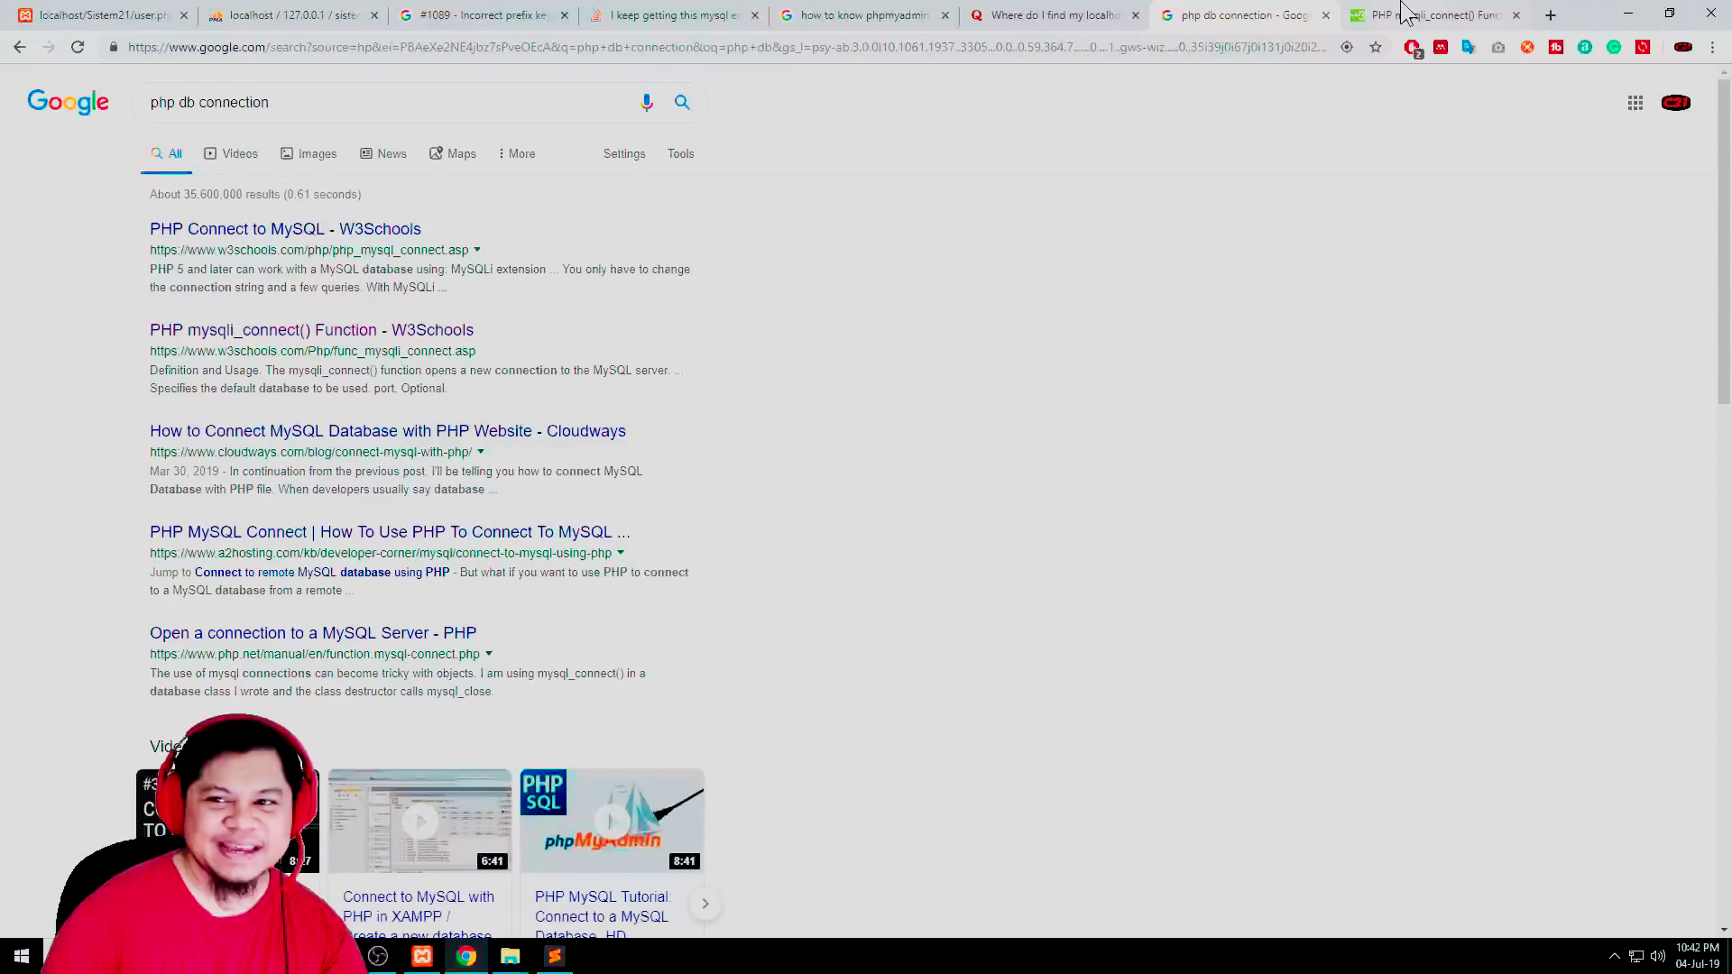
pyautogui.hotkey('ctrl', 'Tab')
pyautogui.moveTo(262, 666); pyautogui.dragTo(208, 495)
pyautogui.hotkey('ctrl', 'c')
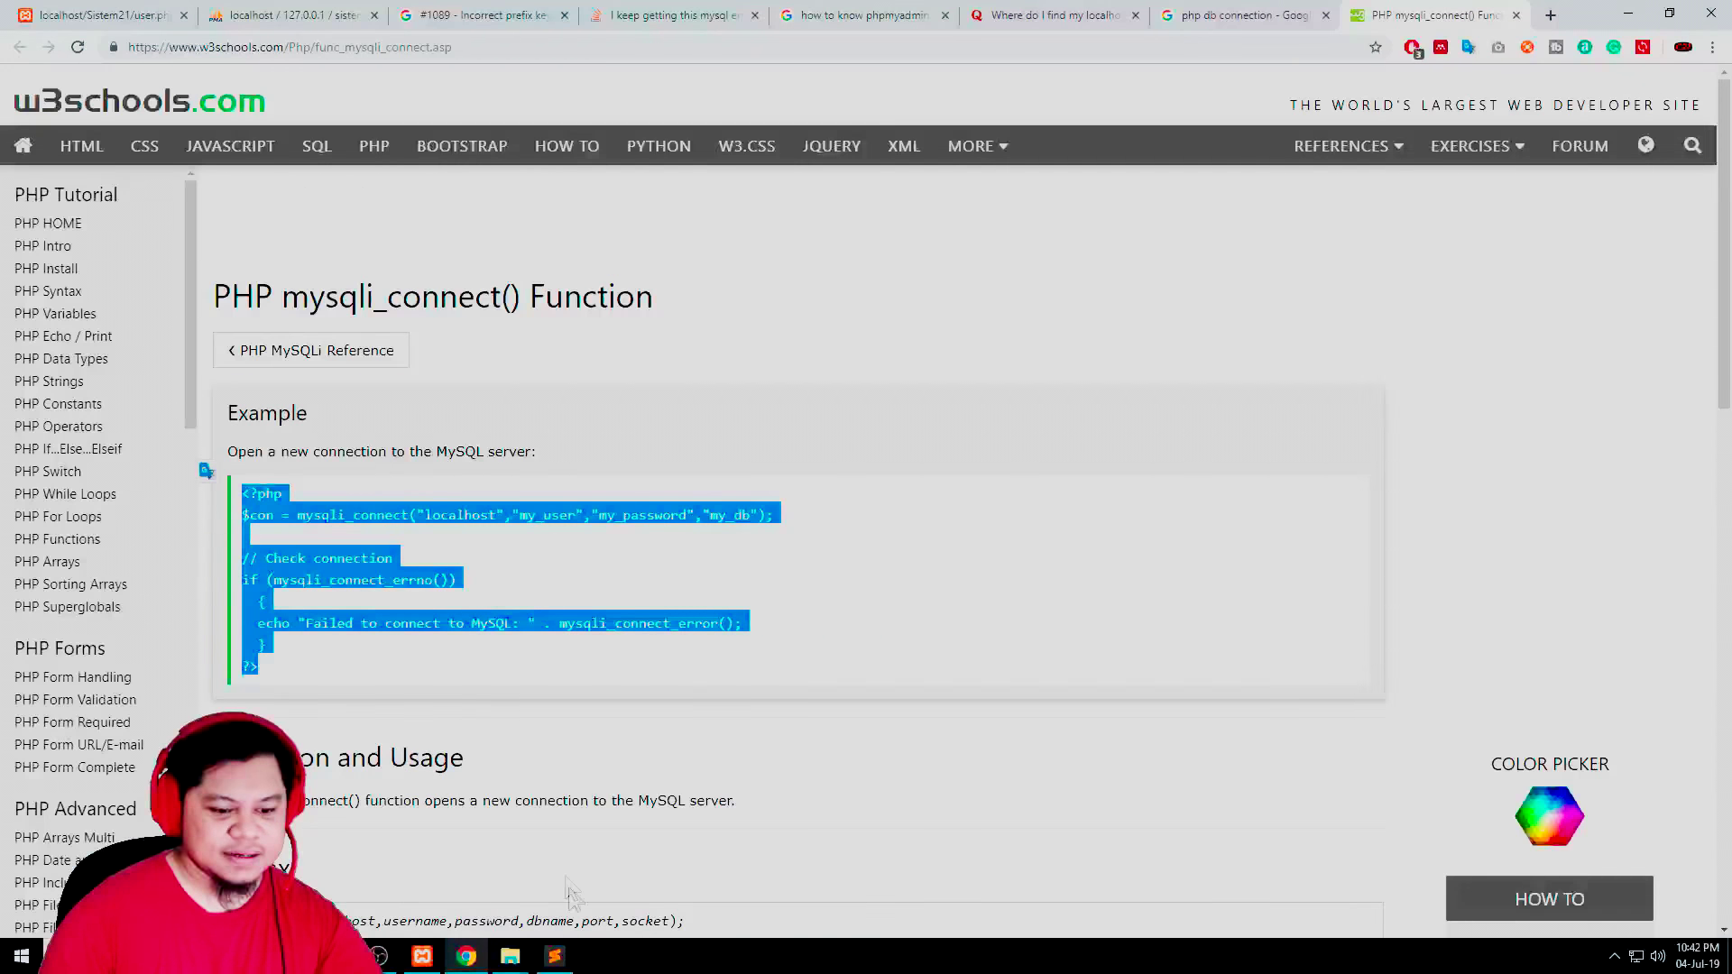
# Replace db.php's contents with the W3Schools mysqli_connect example, then show phpMyAdmin's user table
pyautogui.hotkey('alt', 'Tab')
pyautogui.hotkey('ctrl', 'a')
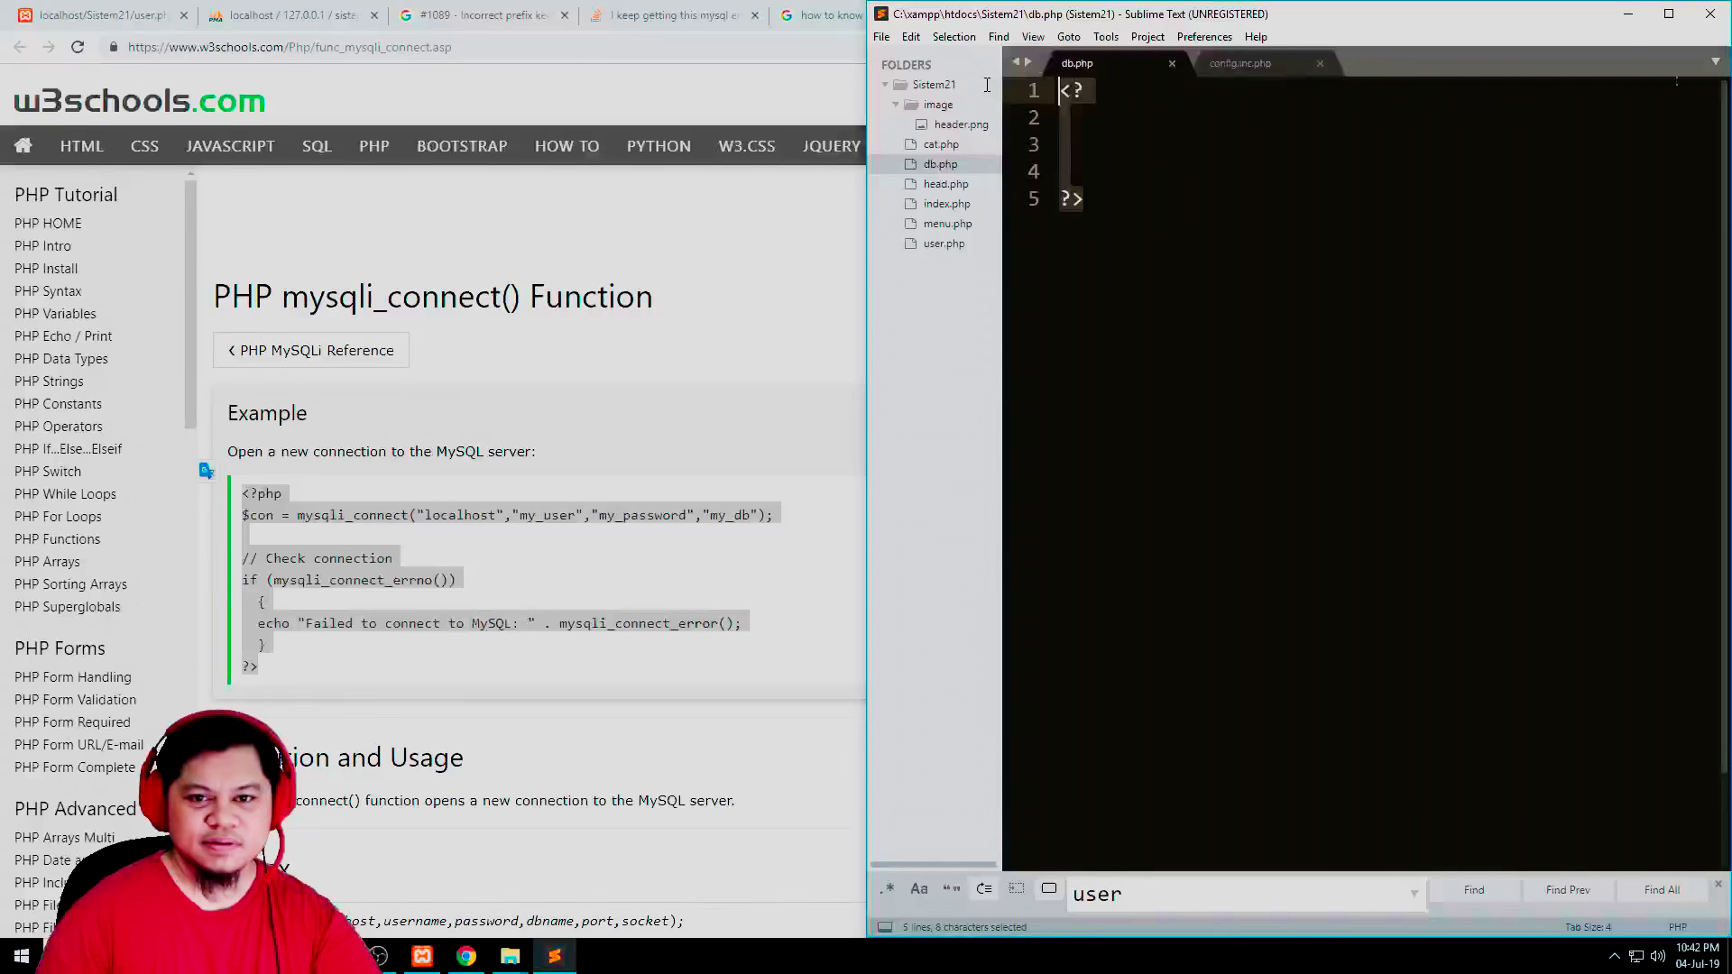
pyautogui.hotkey('ctrl', 'v')
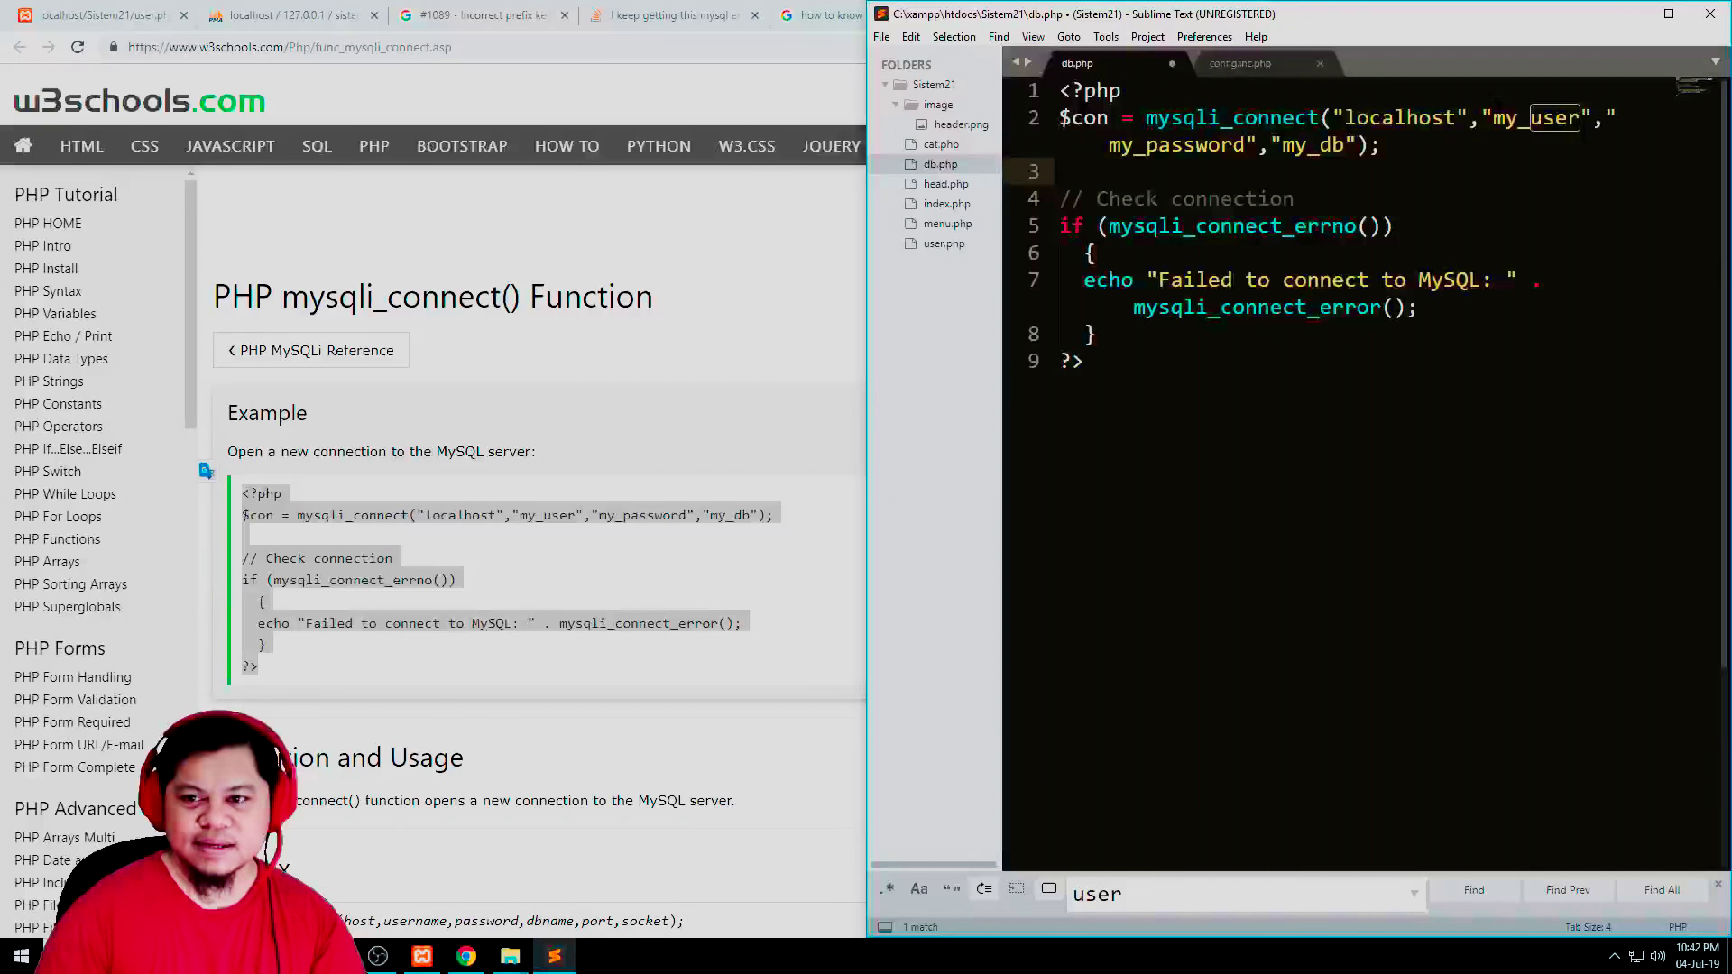
pyautogui.doubleClick(1534, 118)
pyautogui.doubleClick(1383, 126)
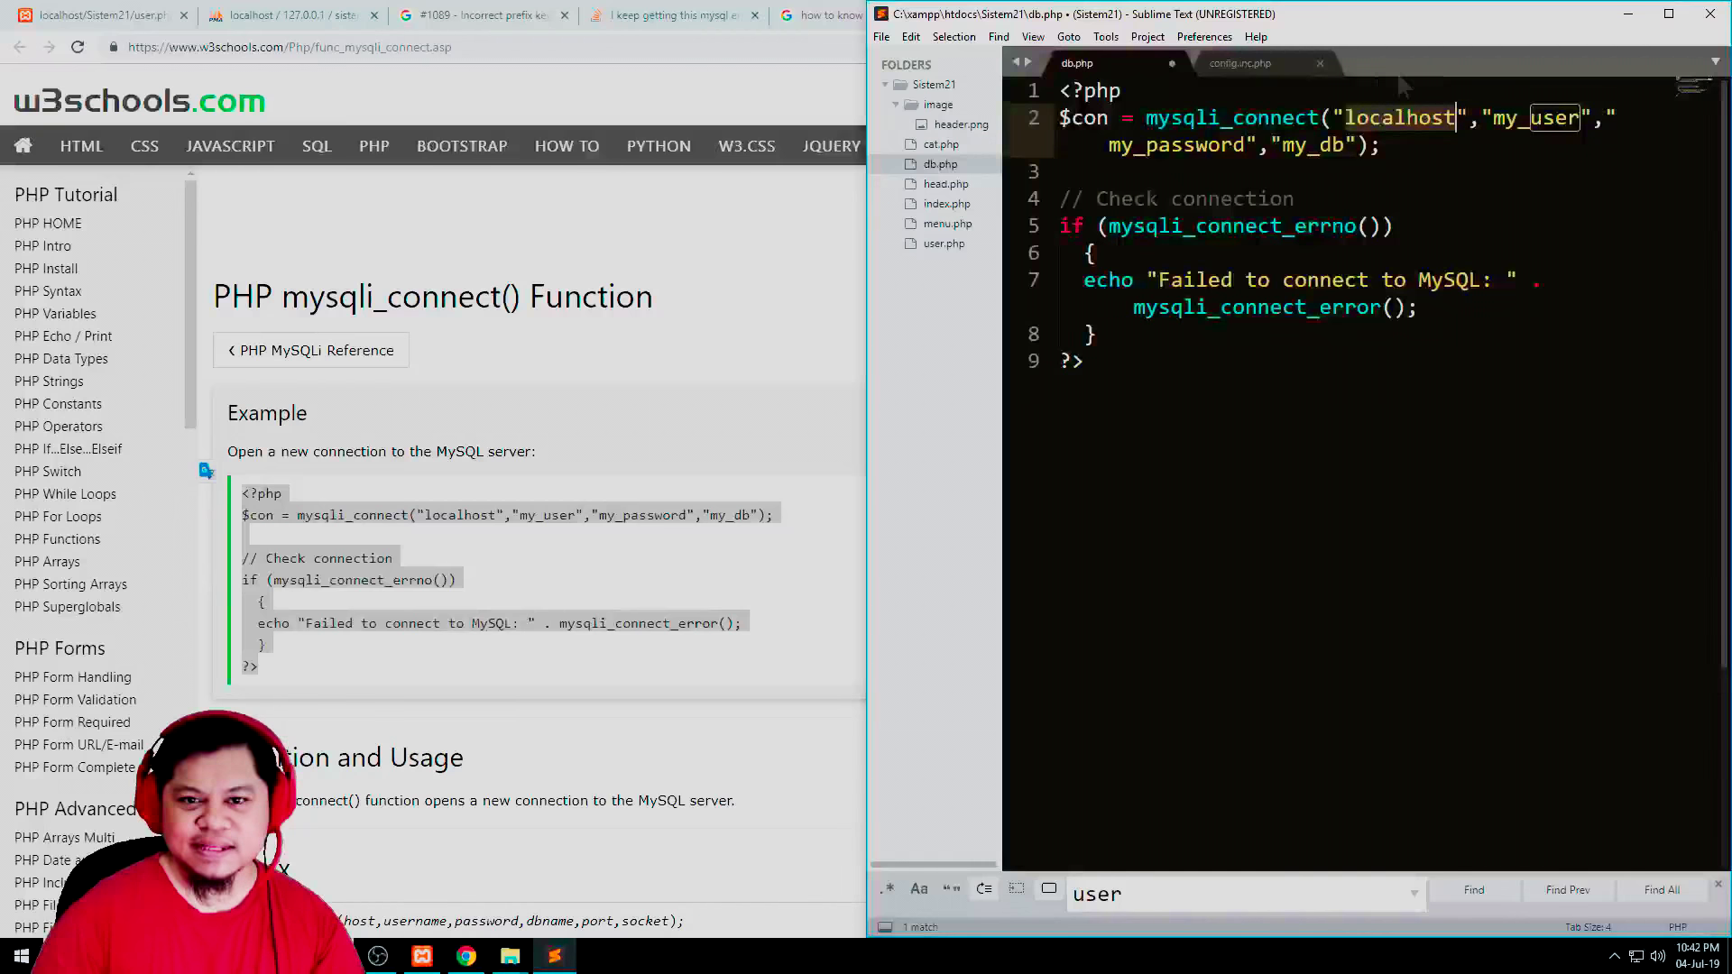
pyautogui.moveTo(868, 258); pyautogui.dragTo(525, 258)
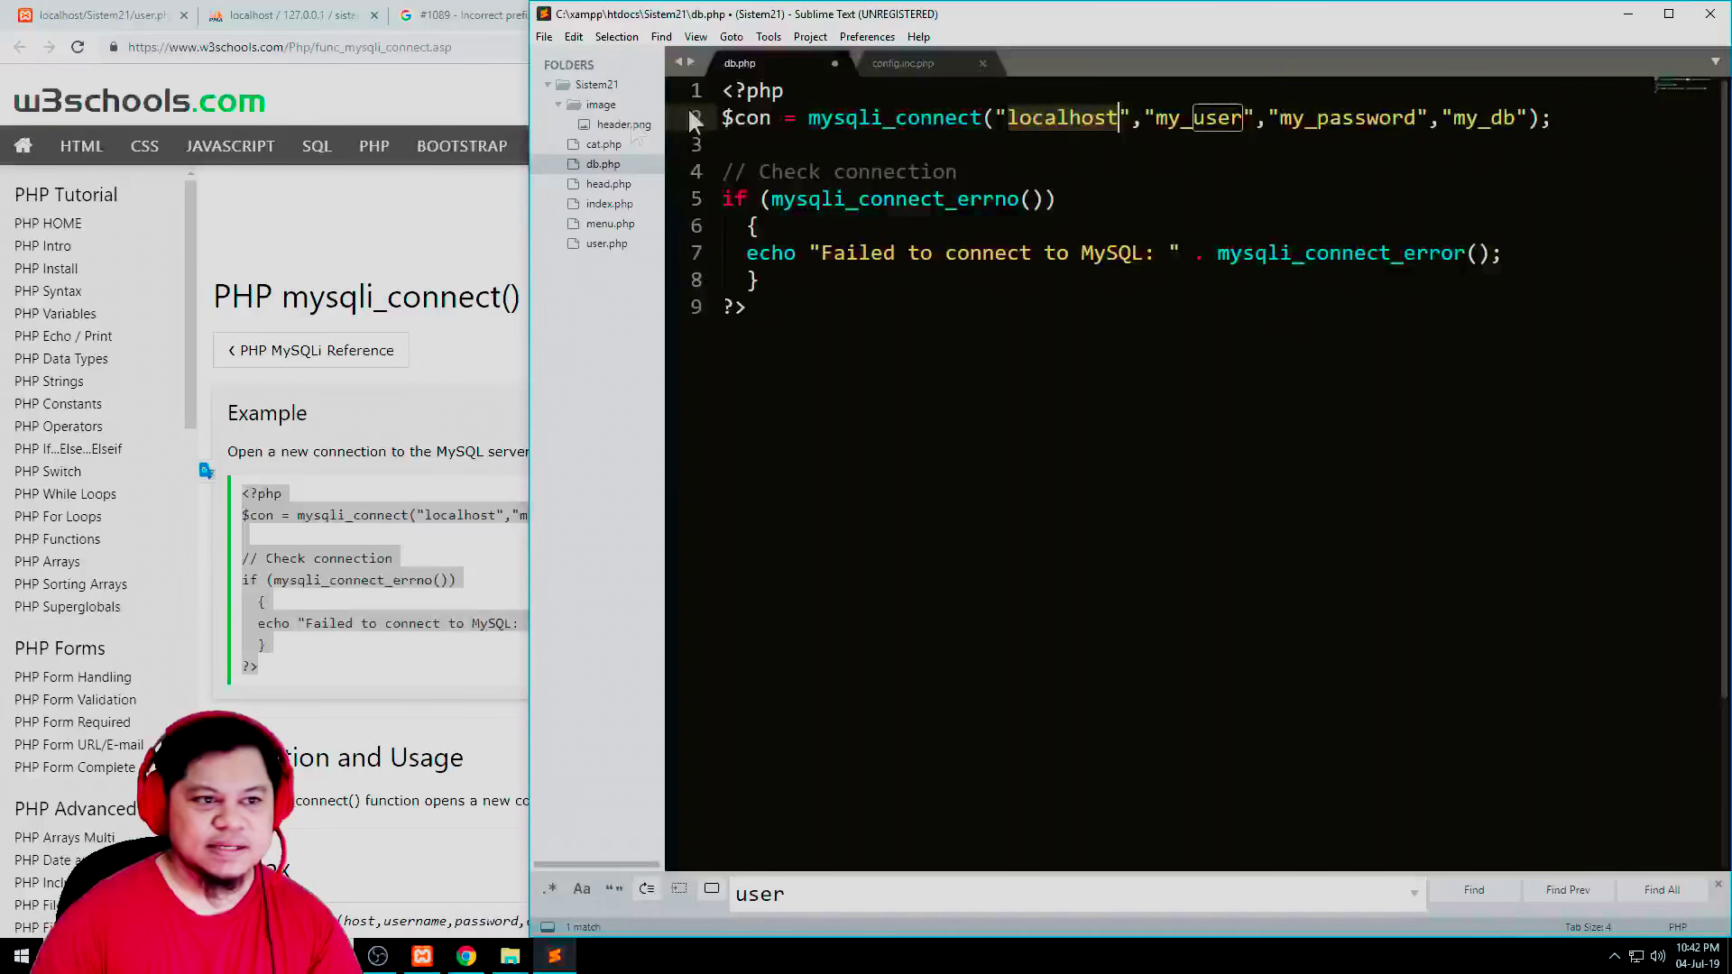
pyautogui.click(263, 16)
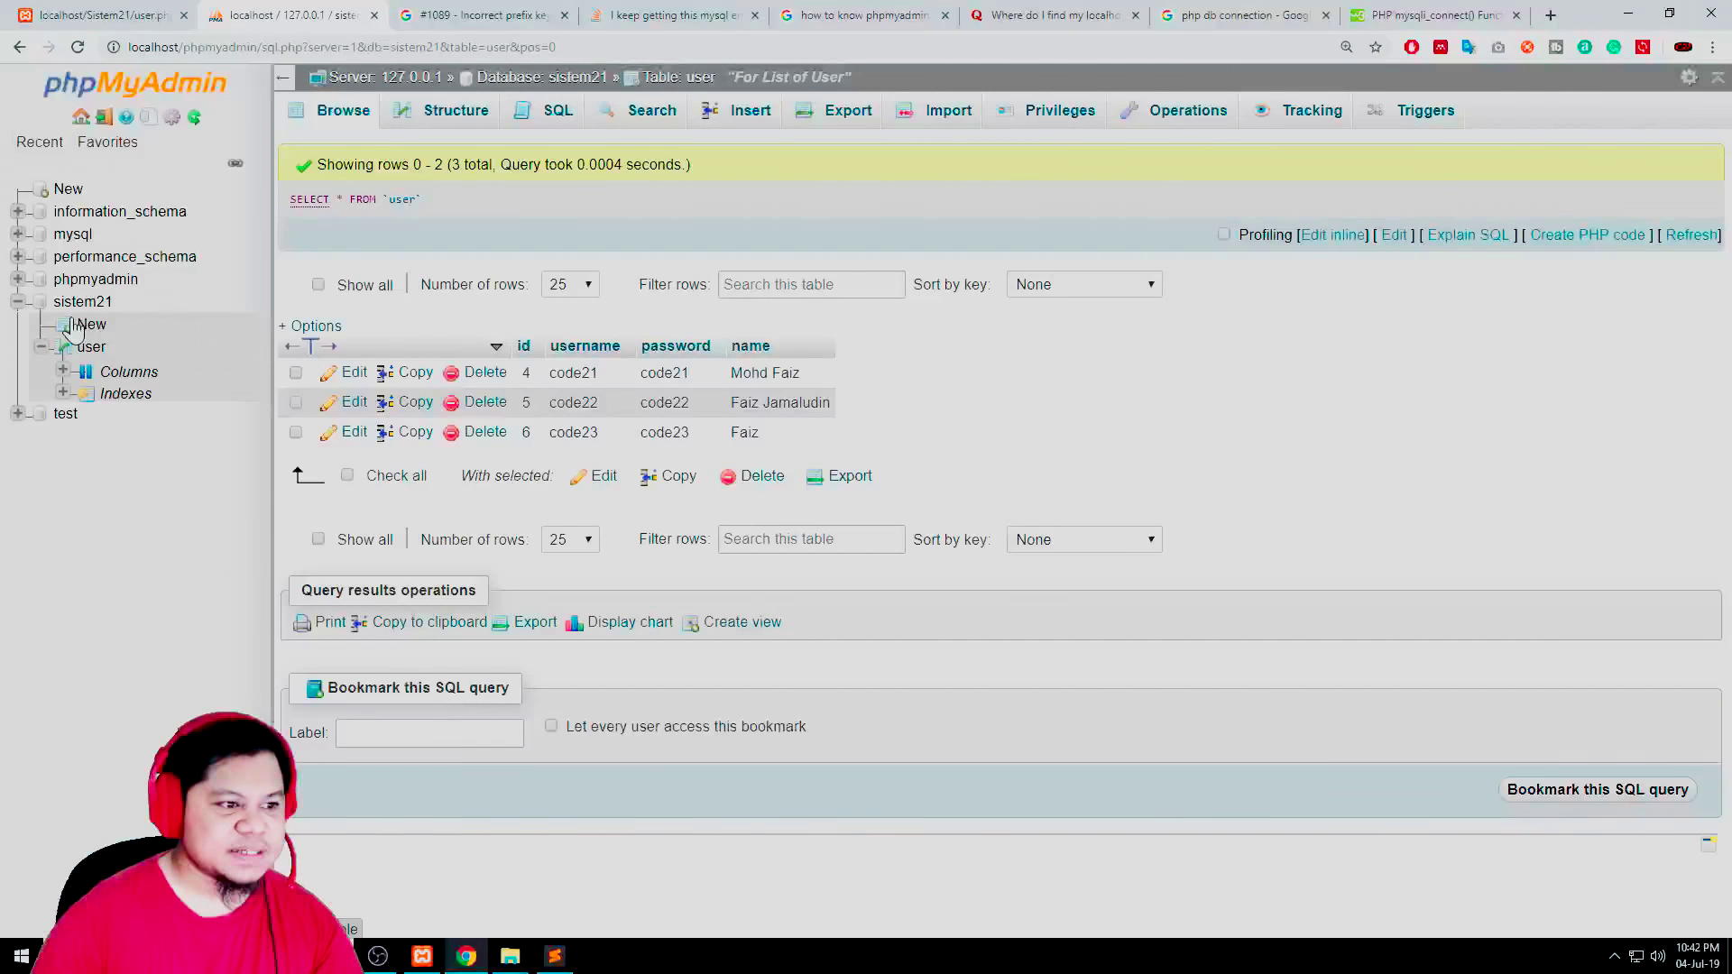
# Put 'sistem21' in as both the host and database name in the mysqli_connect call
pyautogui.moveTo(149, 309); pyautogui.dragTo(86, 304)
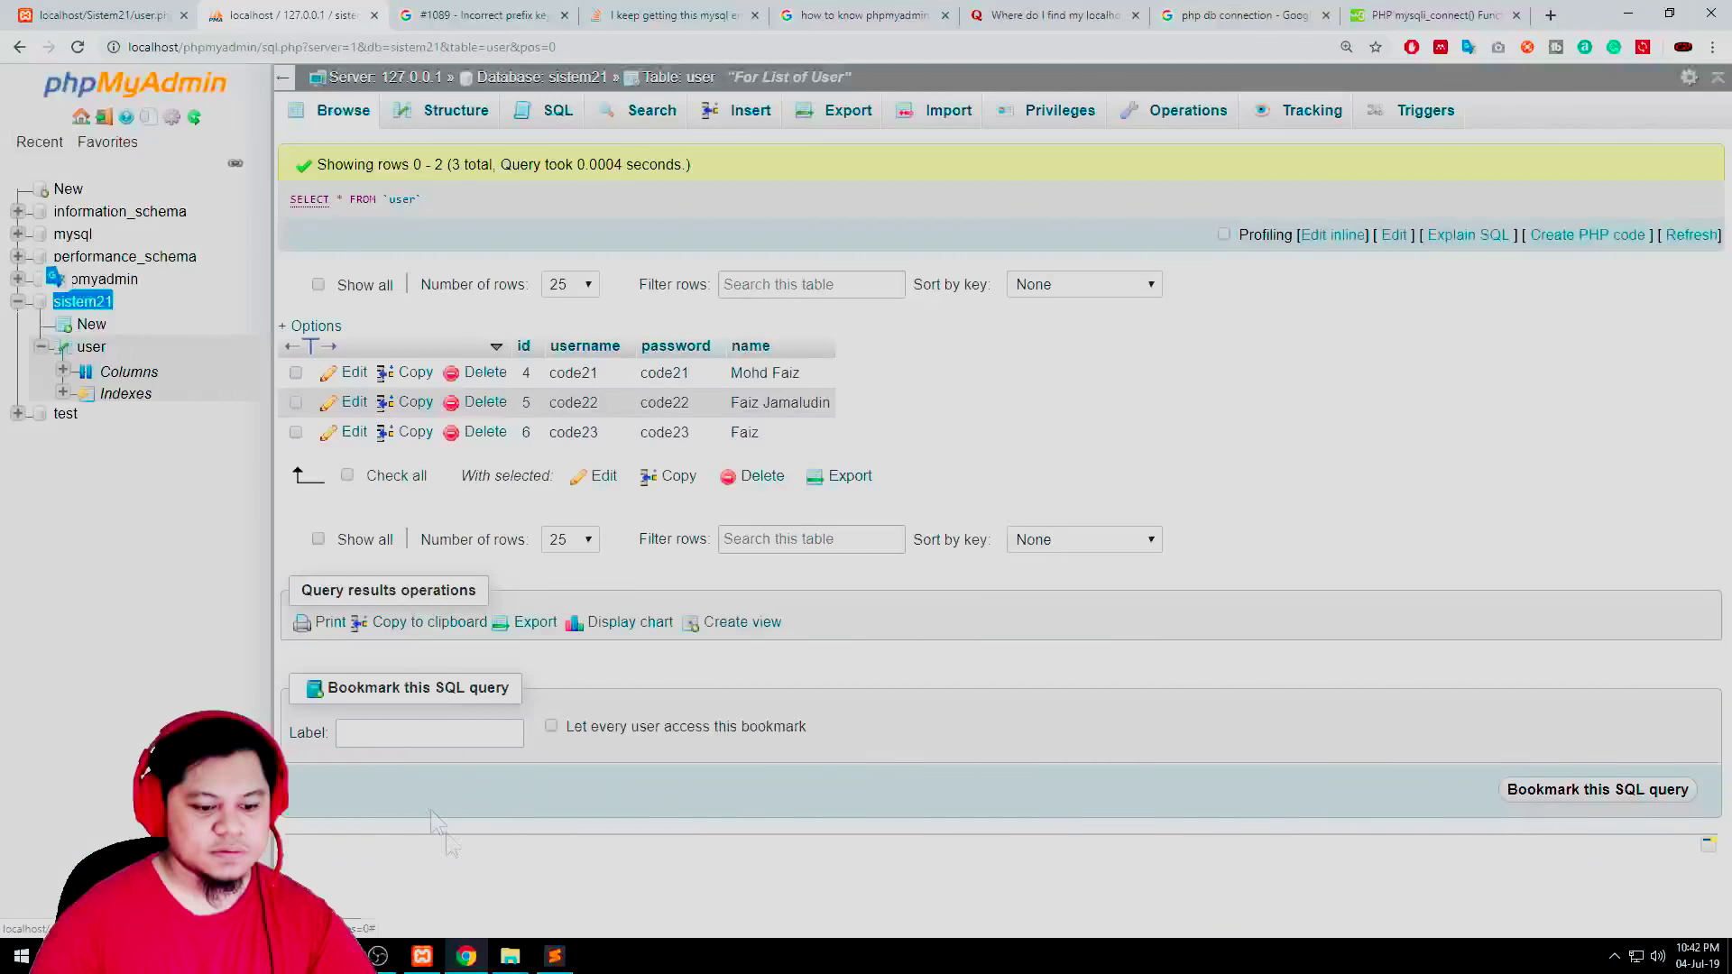
pyautogui.hotkey('alt', 'Tab')
pyautogui.doubleClick(1106, 120)
pyautogui.write('sistem21')
pyautogui.doubleClick(1193, 118)
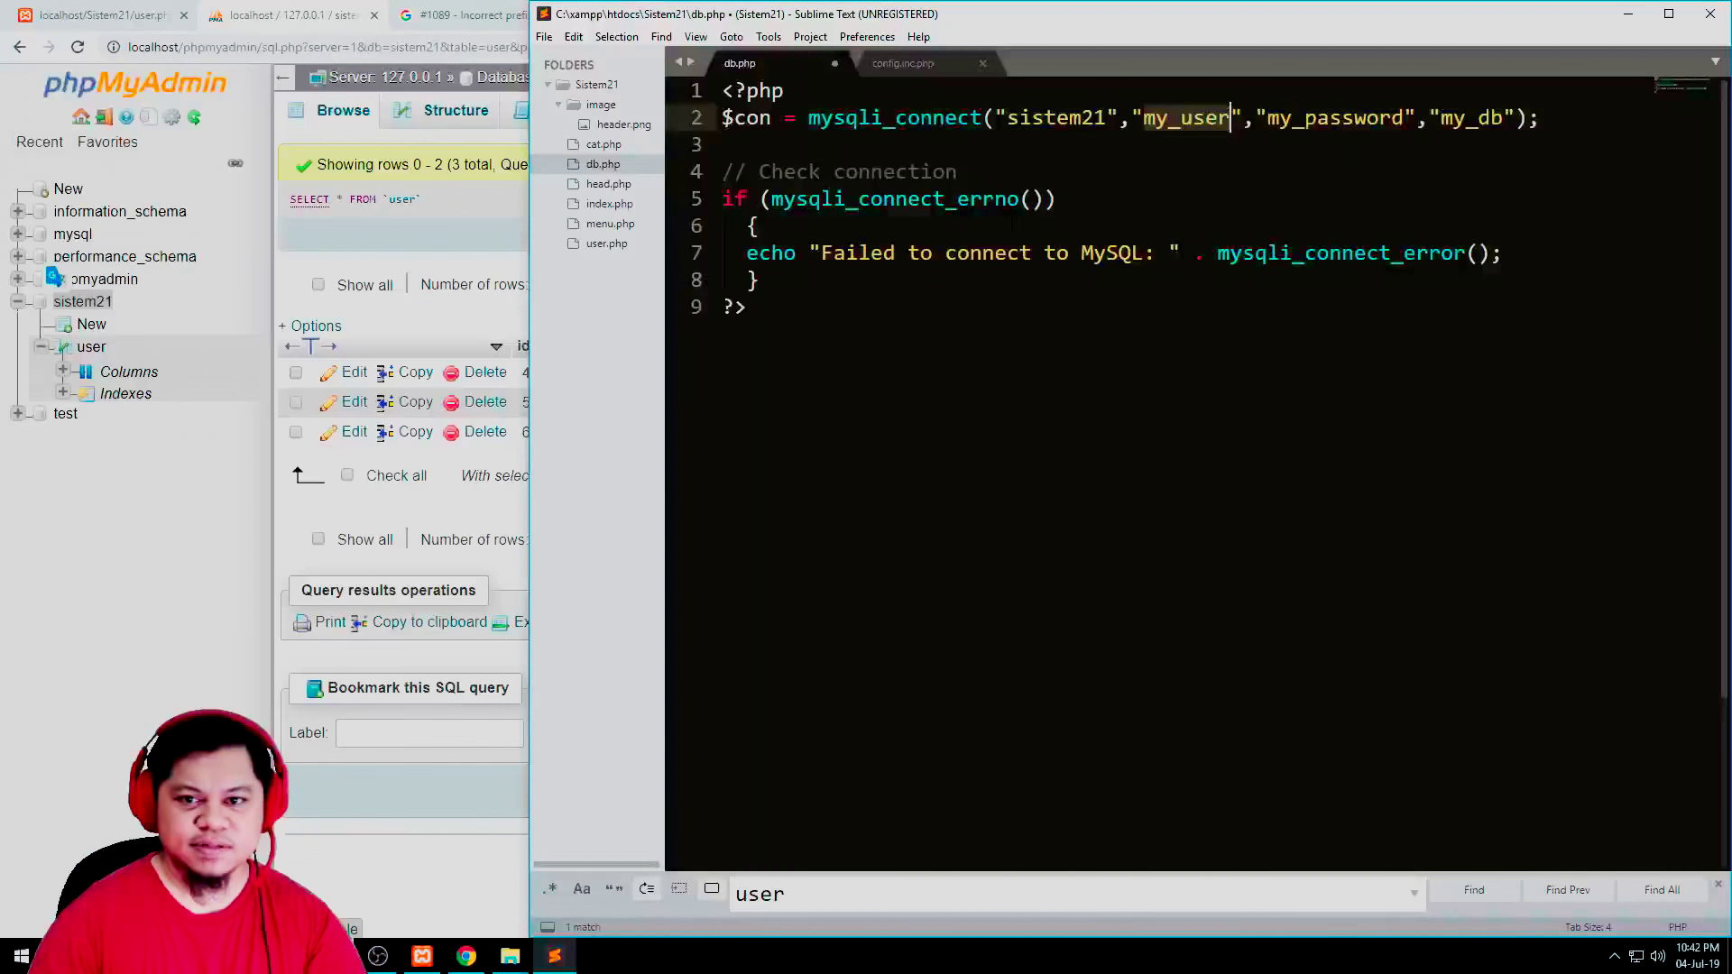
pyautogui.doubleClick(1056, 118)
pyautogui.hotkey('ctrl', 'c')
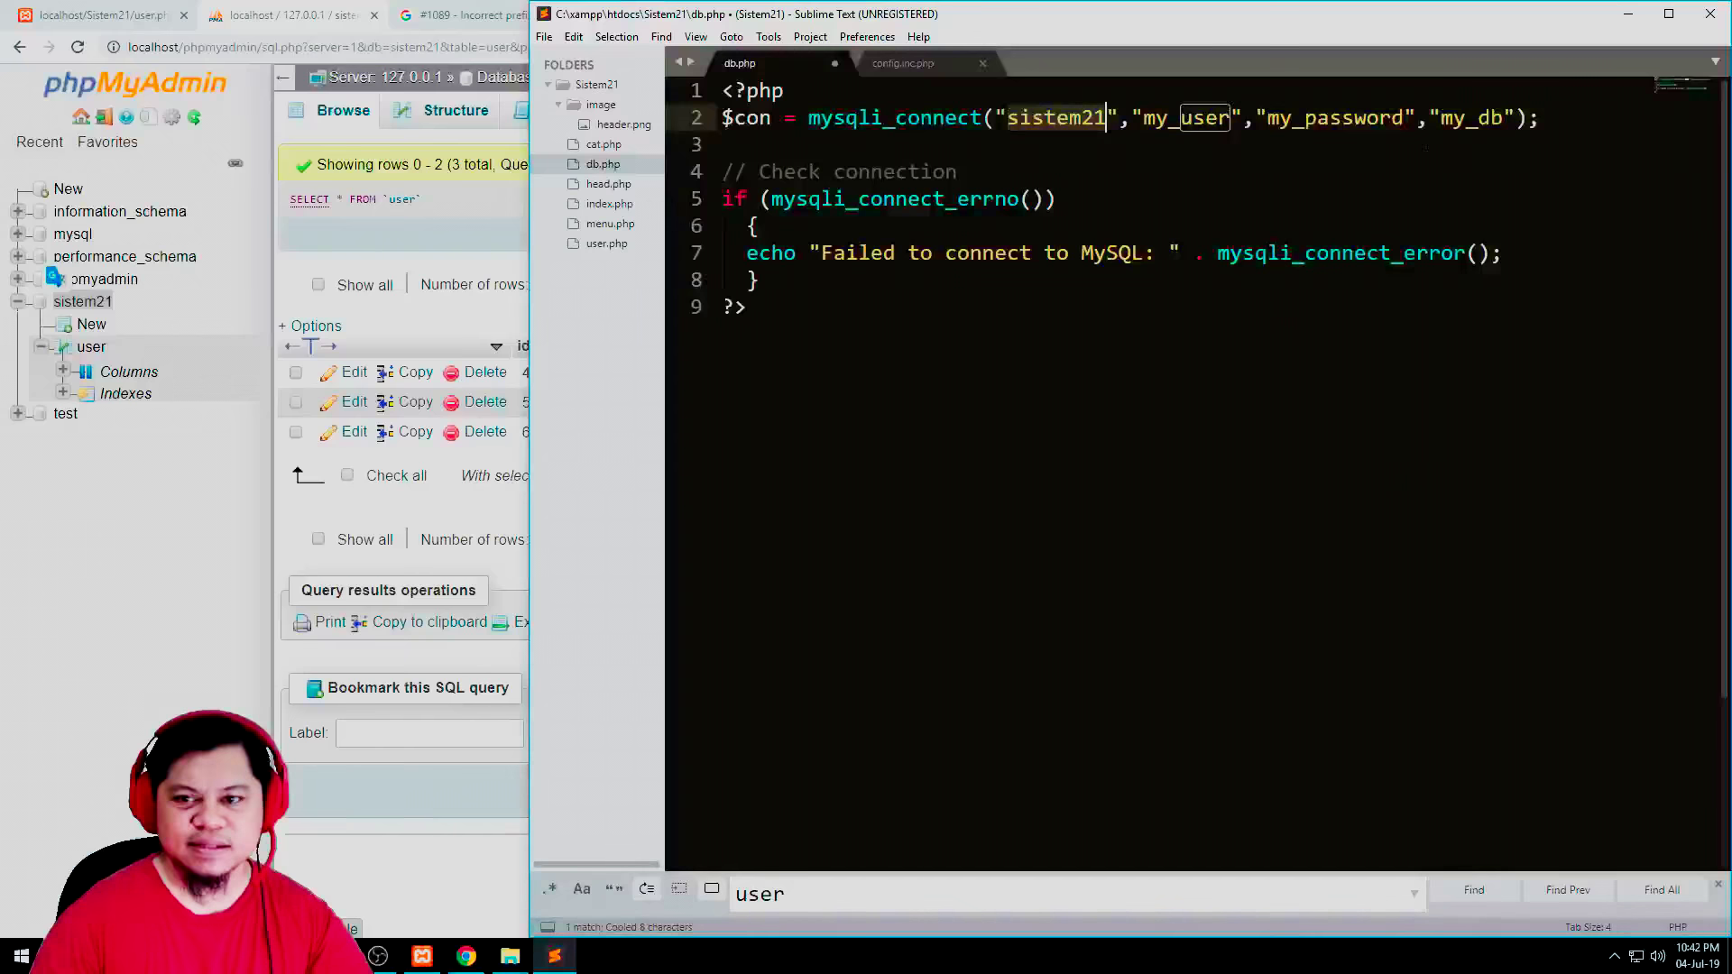
pyautogui.doubleClick(1467, 118)
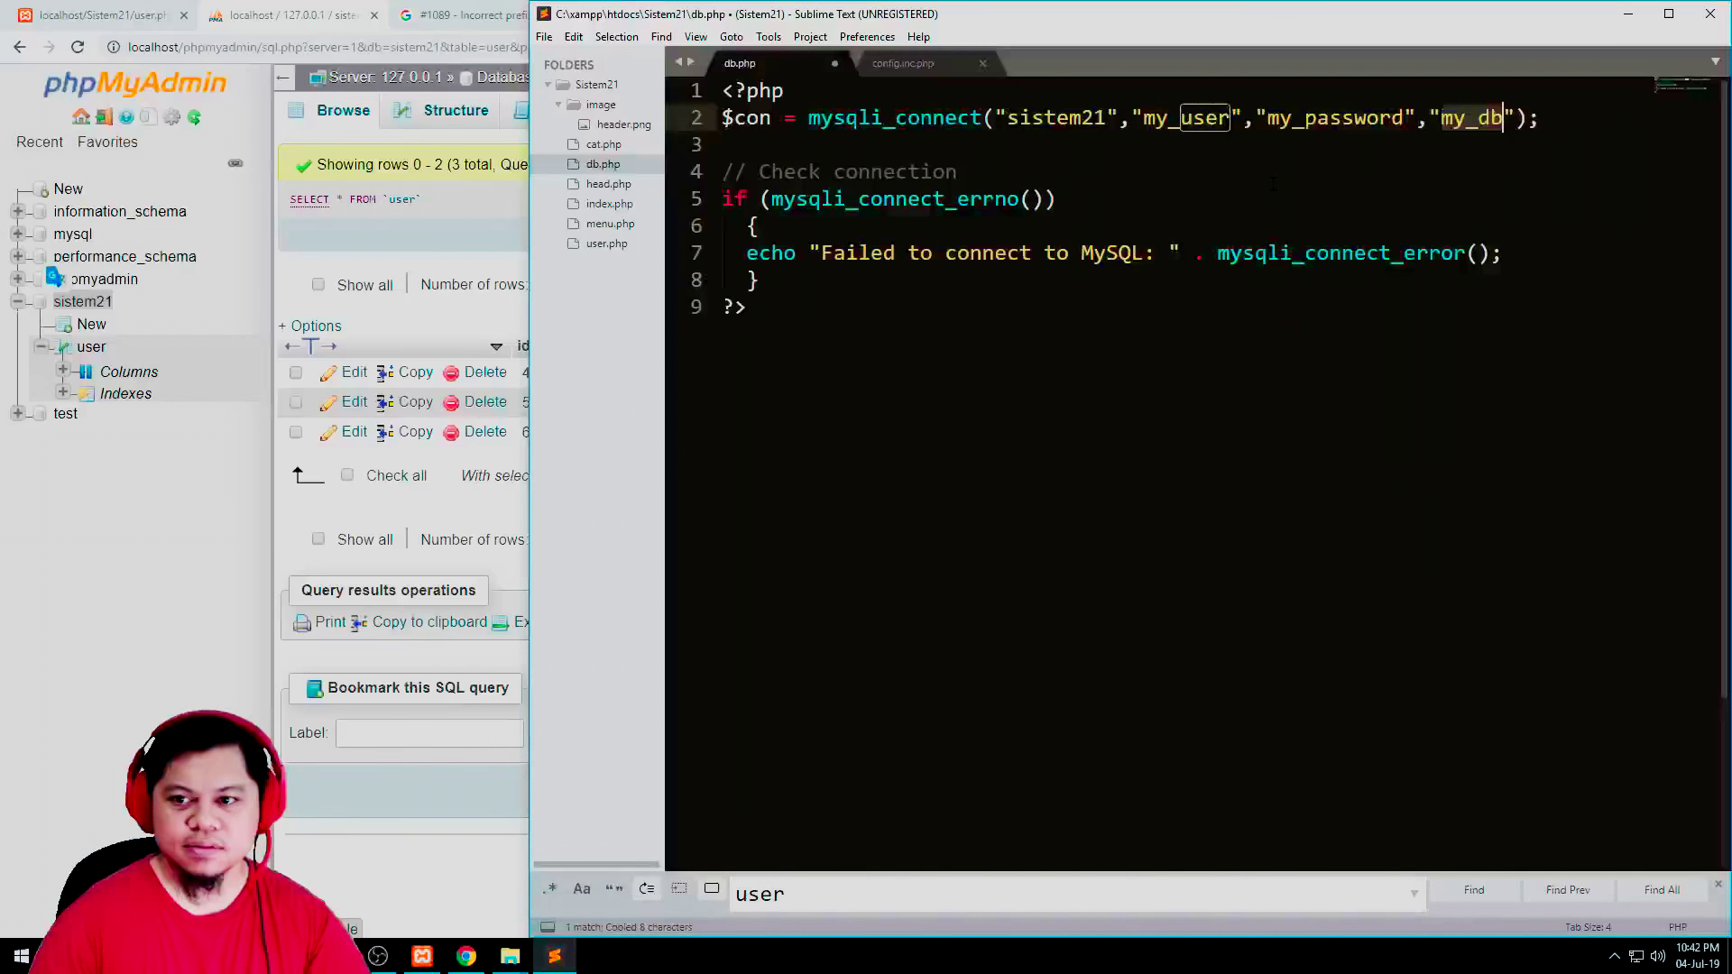
pyautogui.hotkey('ctrl', 'v')
# Set the user to root and an empty password, checking them against config.inc.php
pyautogui.press('Down')
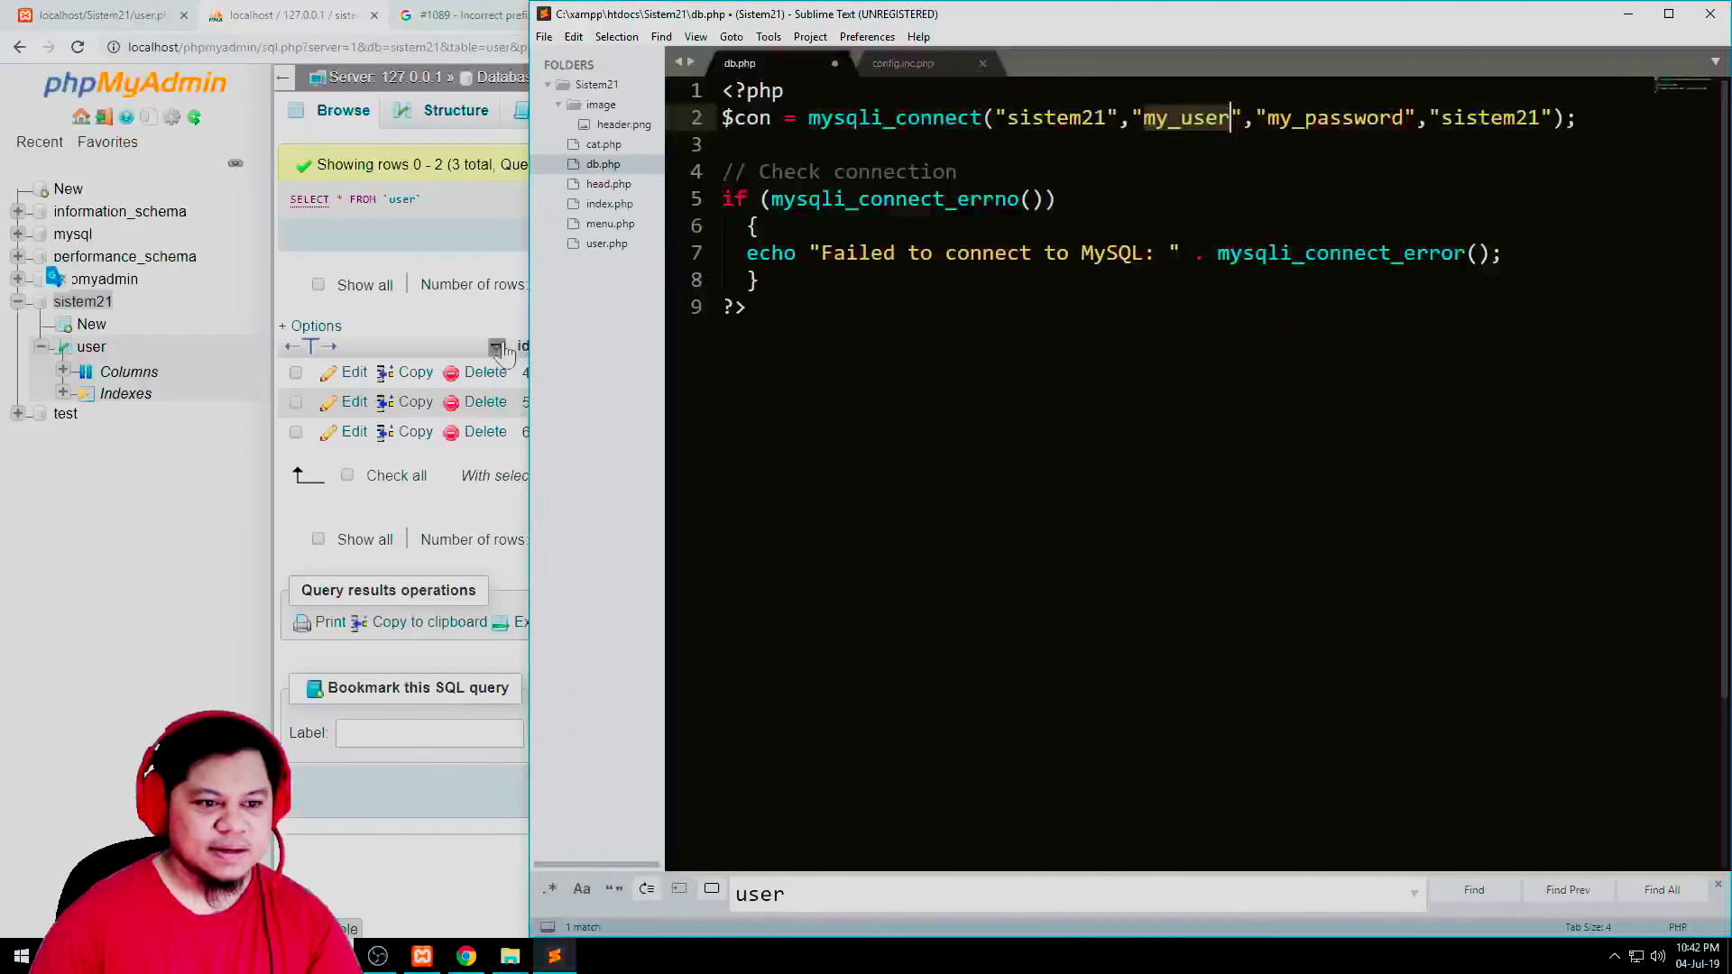
pyautogui.write('root')
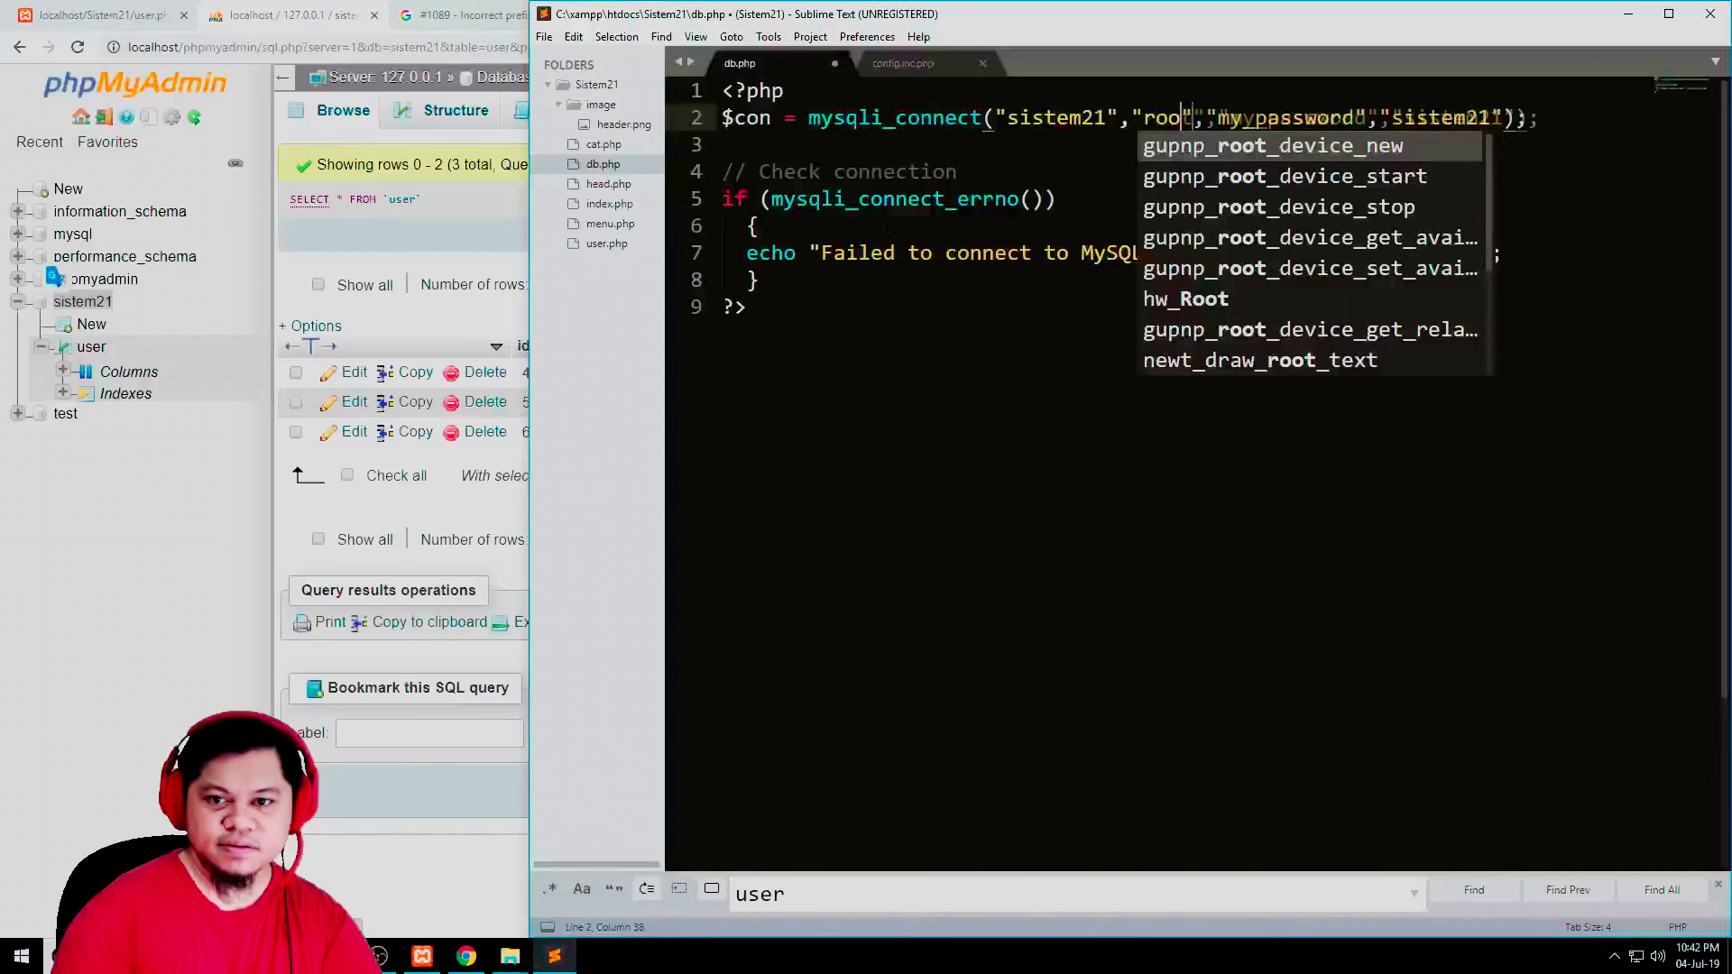
pyautogui.doubleClick(1301, 119)
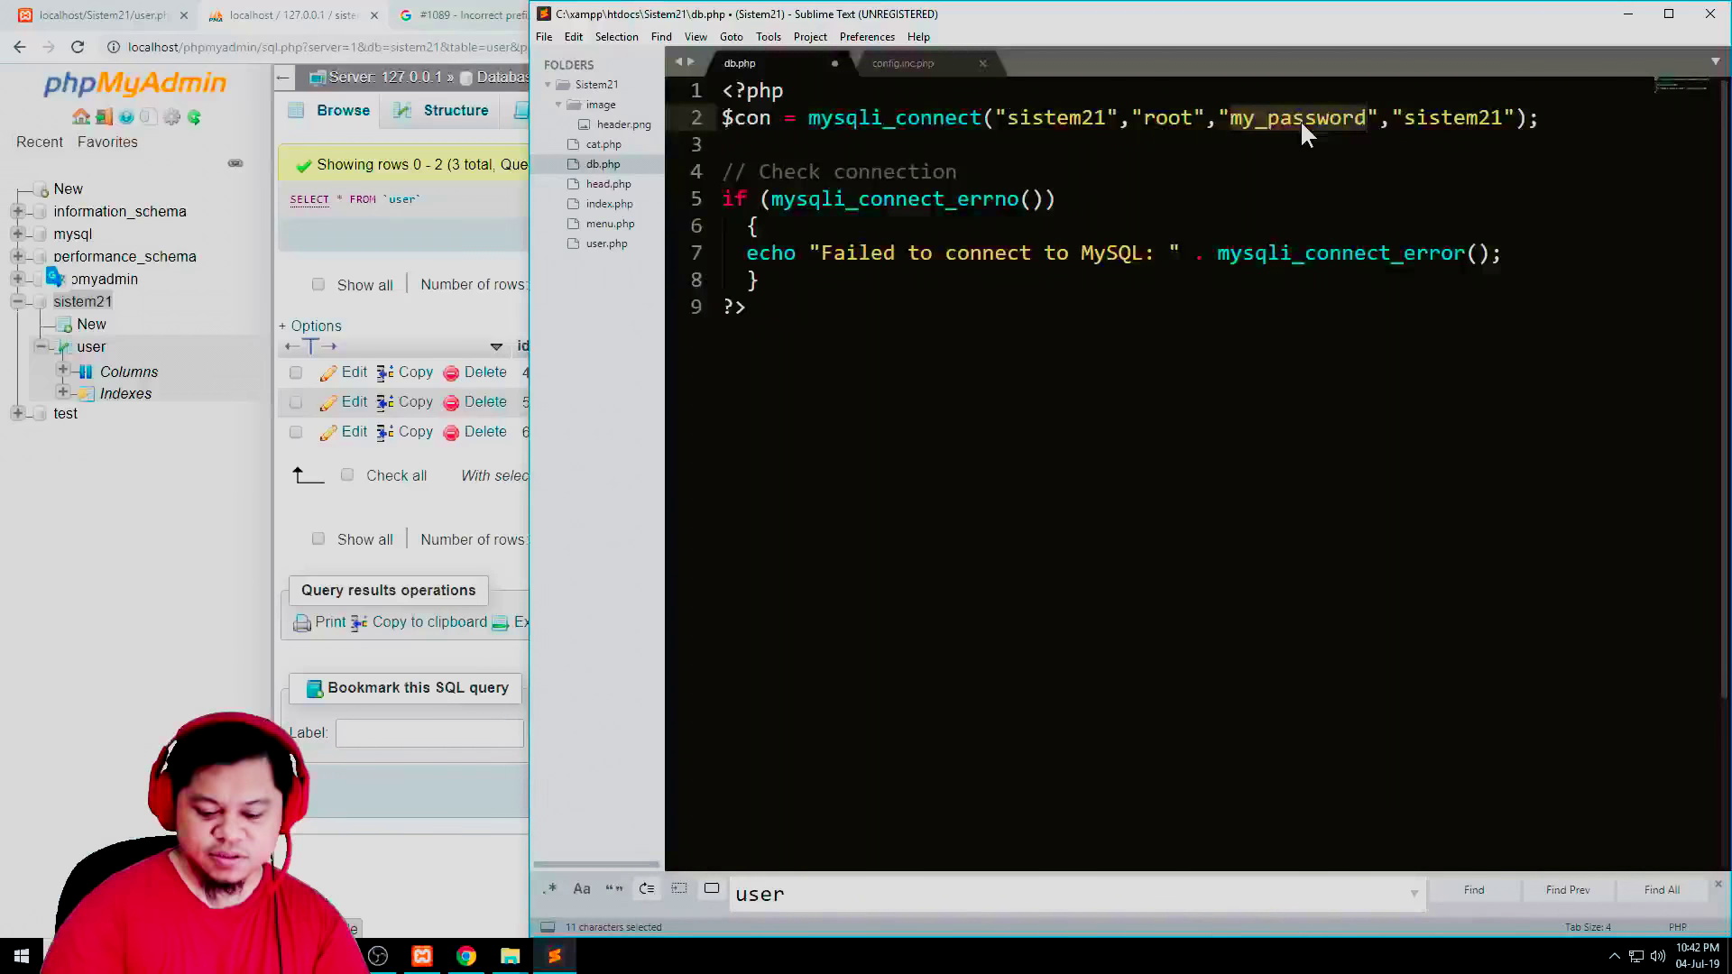
pyautogui.press('BackSpace')
pyautogui.click(904, 63)
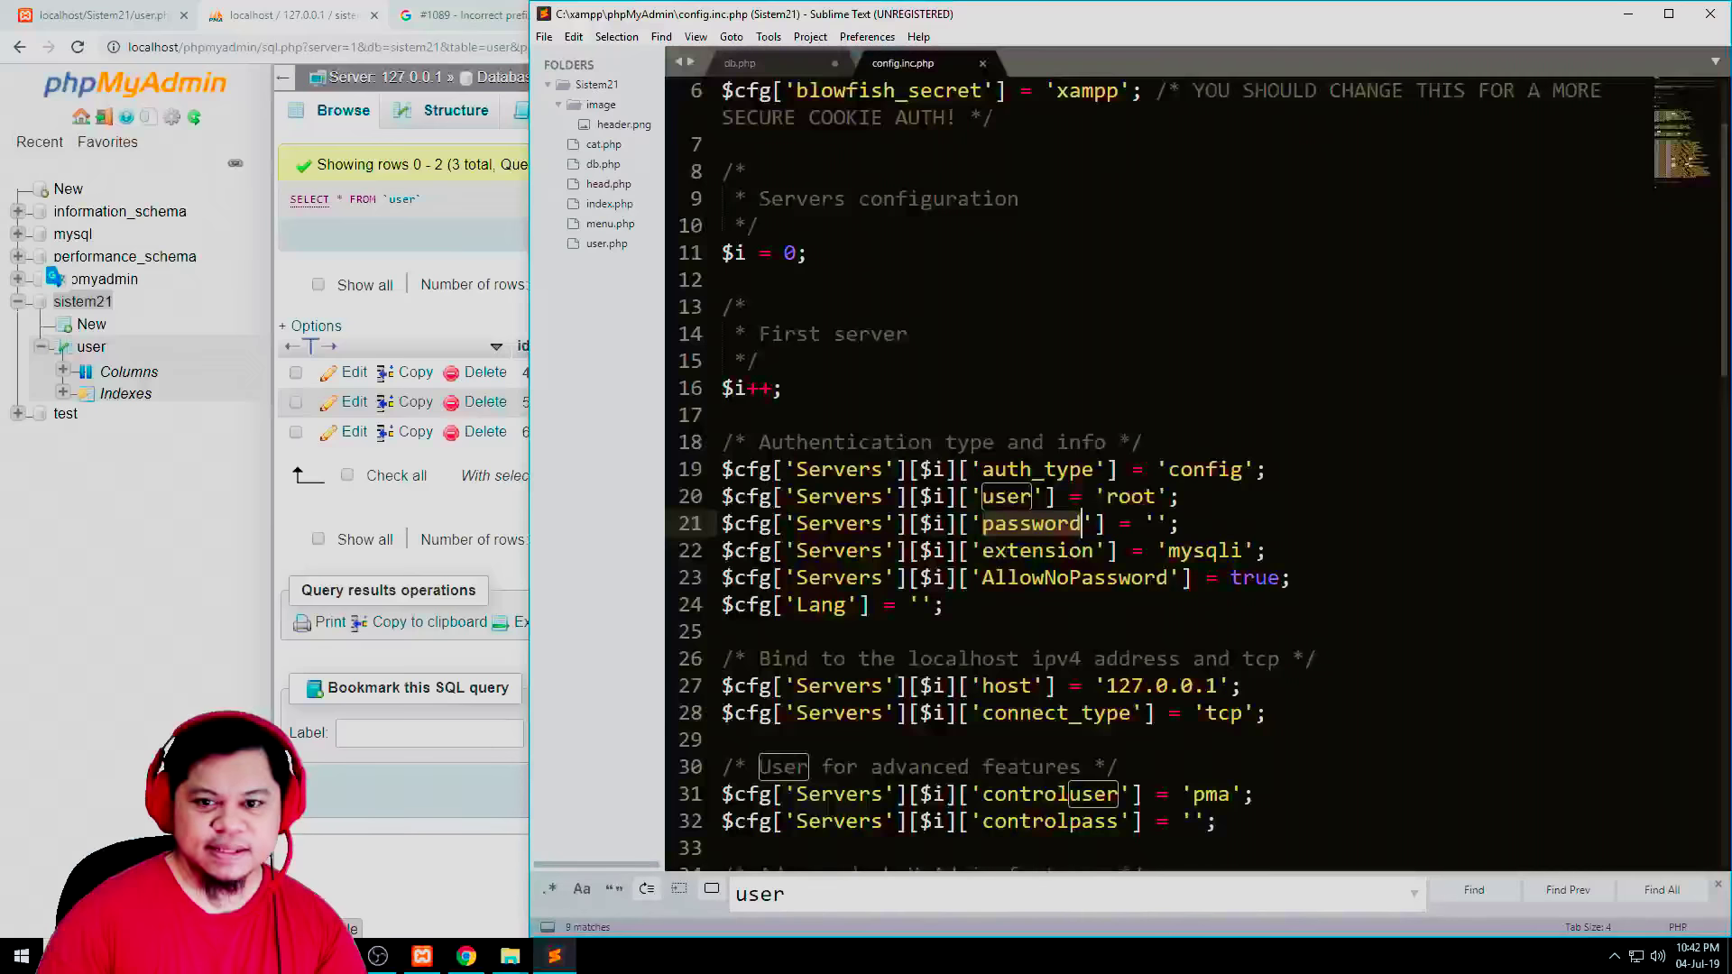
pyautogui.scroll(-3, 1197, 474)
pyautogui.scroll(5, 1196, 474)
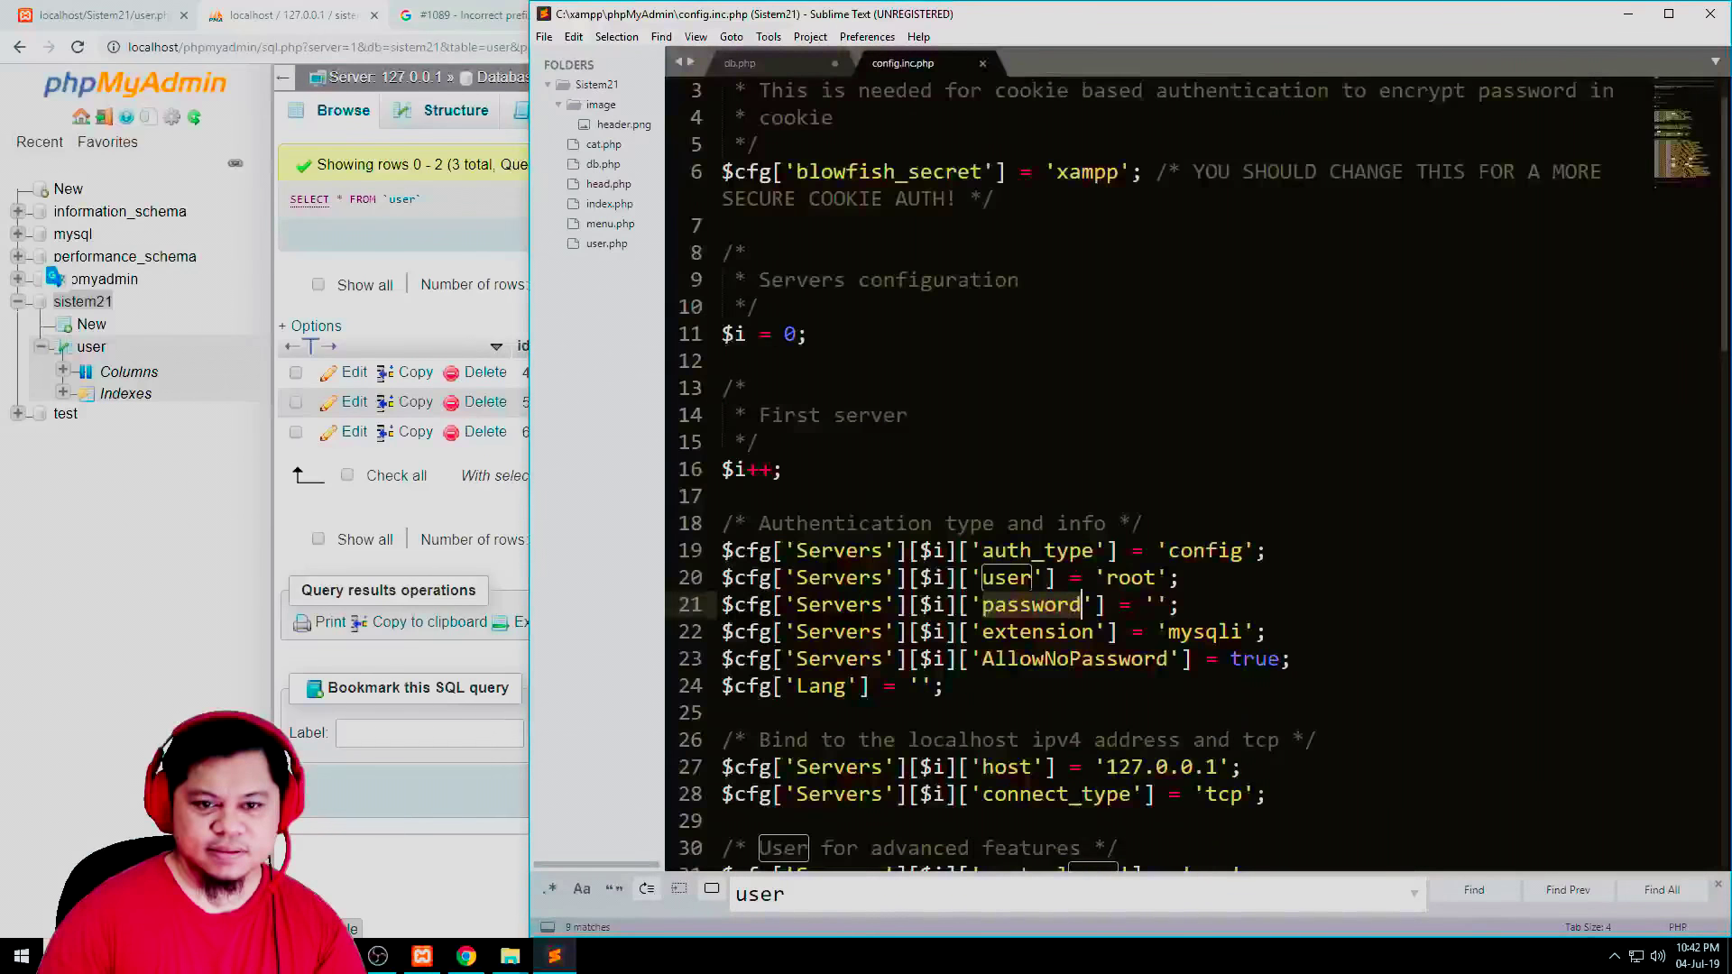
pyautogui.hotkey('ctrl', 'pageup')
pyautogui.doubleClick(1062, 117)
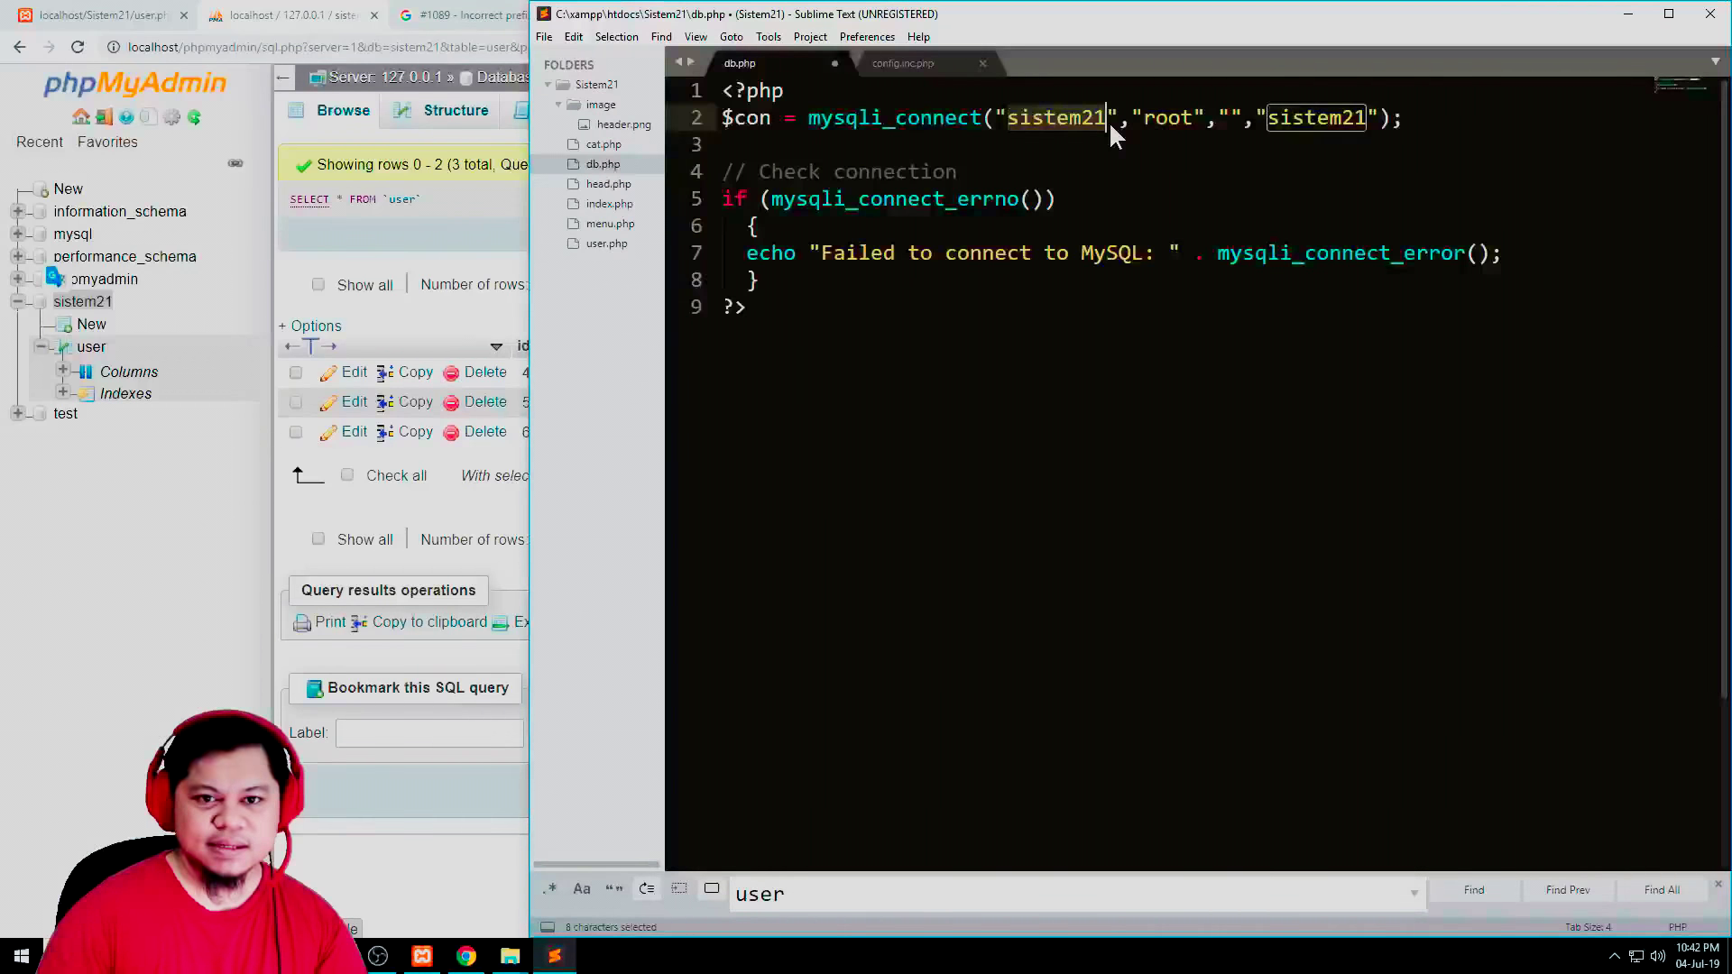